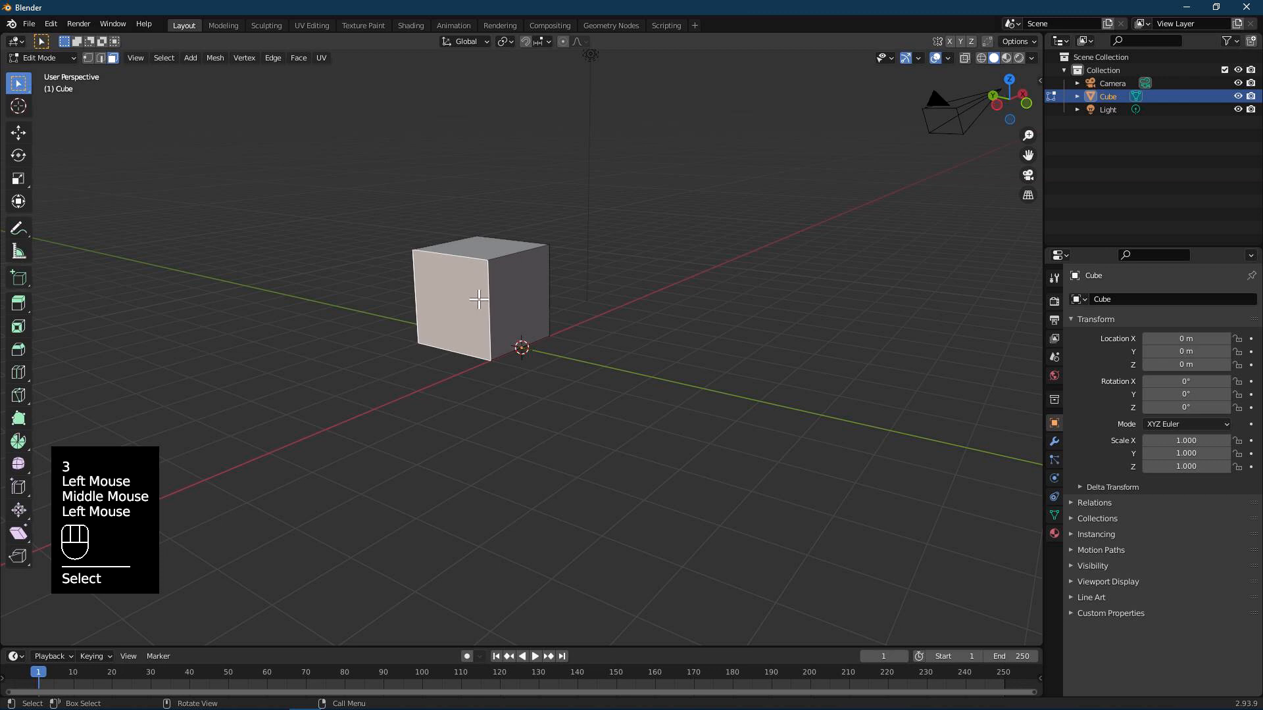
Scale the cube's two opposite X-facing faces together along X, flattening the cube into an upright panel about 0.06 m thick.
left_click(592, 304, "shift")
middle_click_drag(522, 375, 564, 366)
scroll(605, 395, "down", 2)
key("s")
key("x")
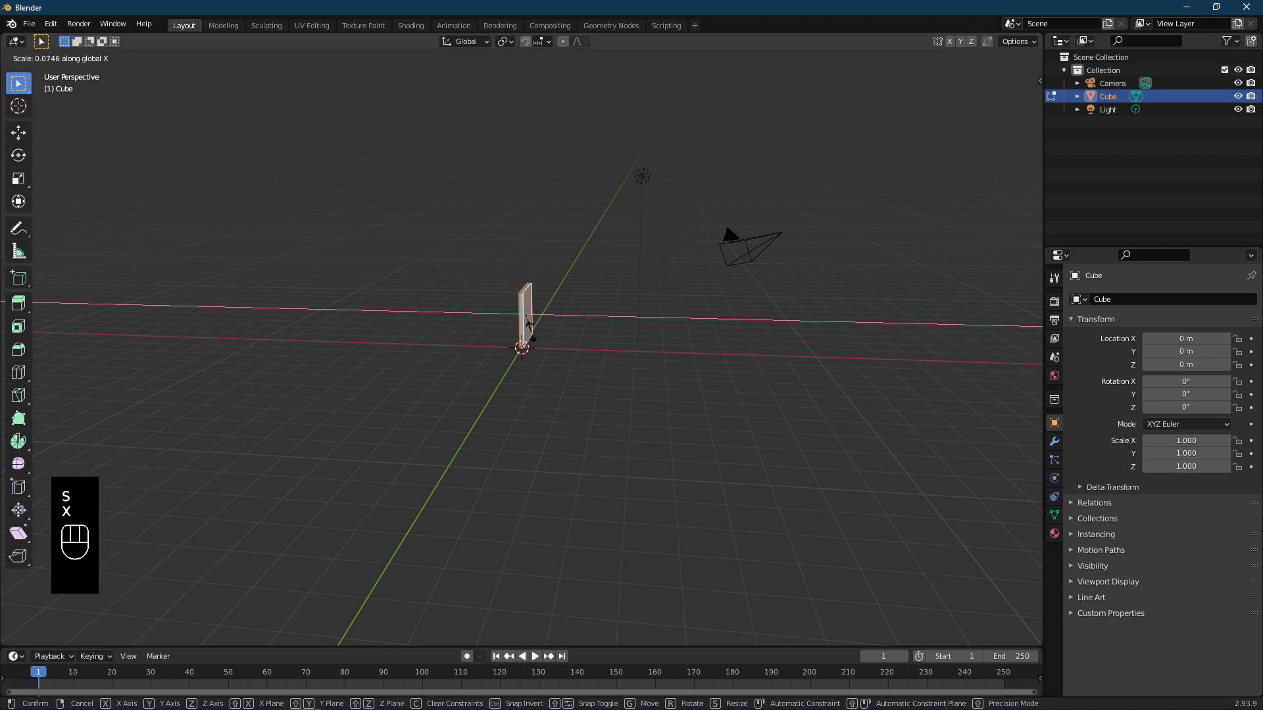
left_click(526, 322)
scroll(541, 316, "up", 5)
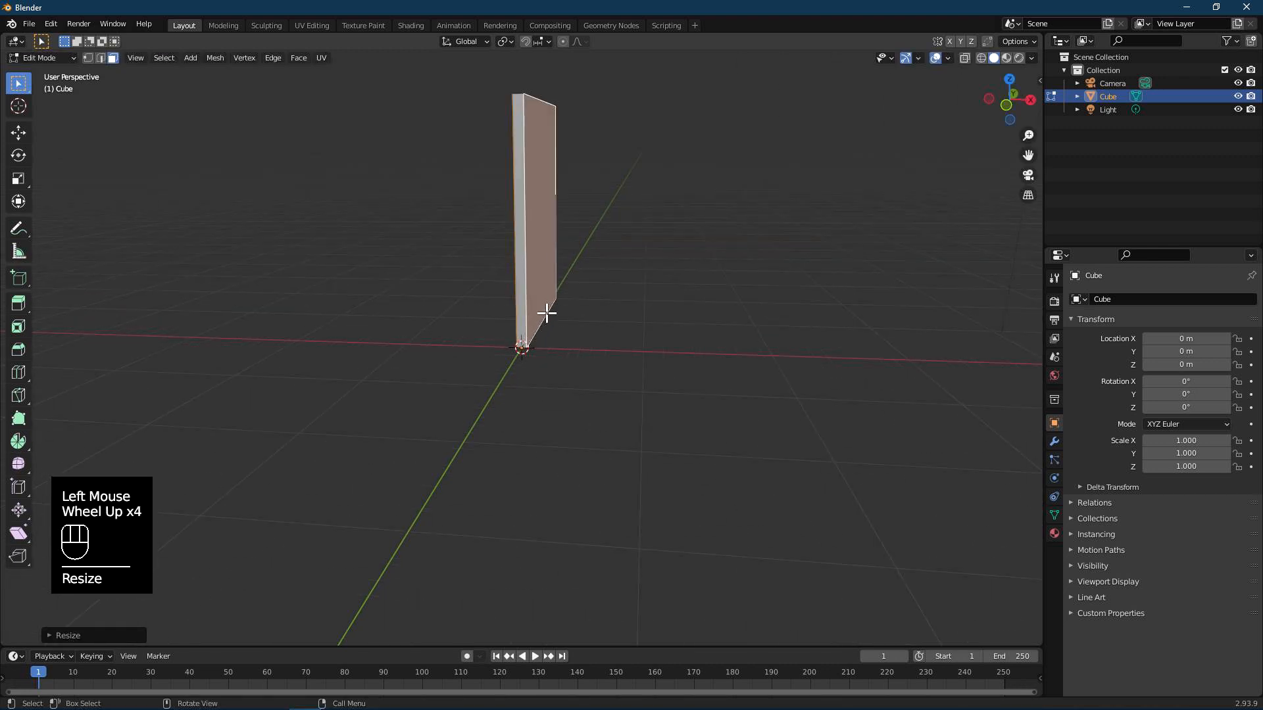
key("s")
key("x")
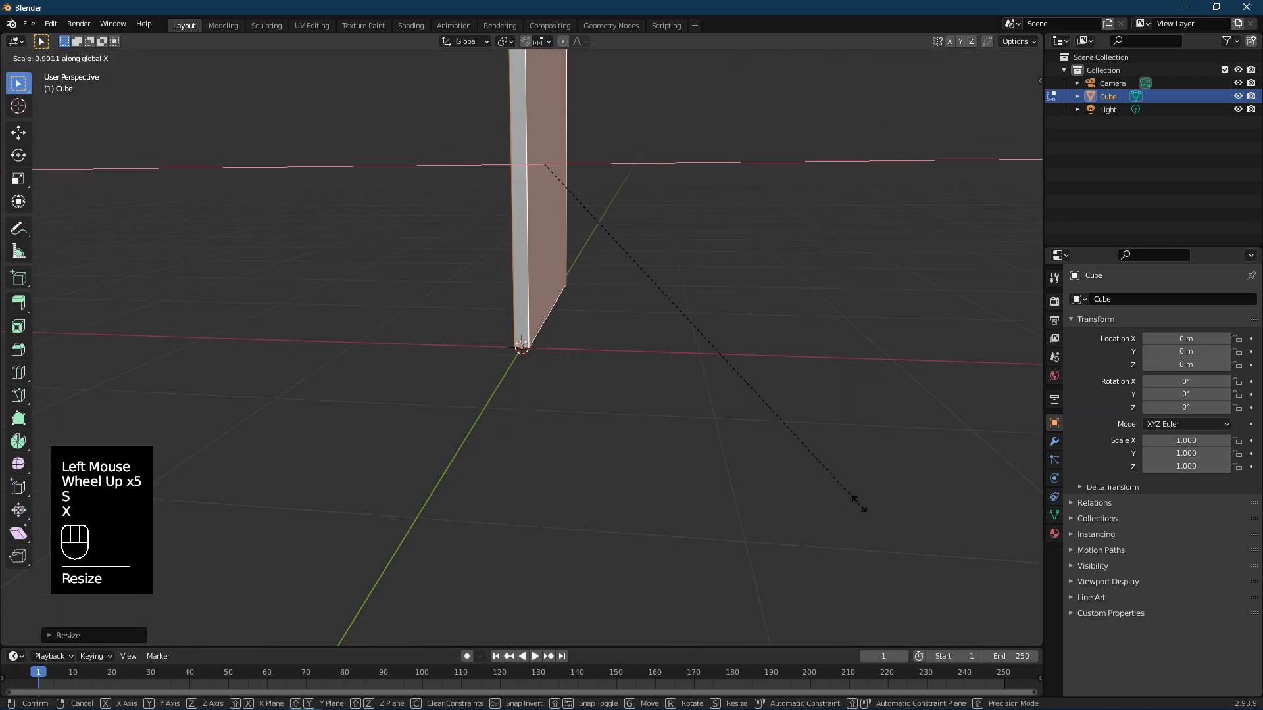
left_click(678, 408)
Select the whole panel mesh and move it along X until its back side lines up with the origin.
scroll(606, 369, "down", 1)
middle_click_drag(606, 369, 612, 364)
key("a")
scroll(547, 332, "up", 5)
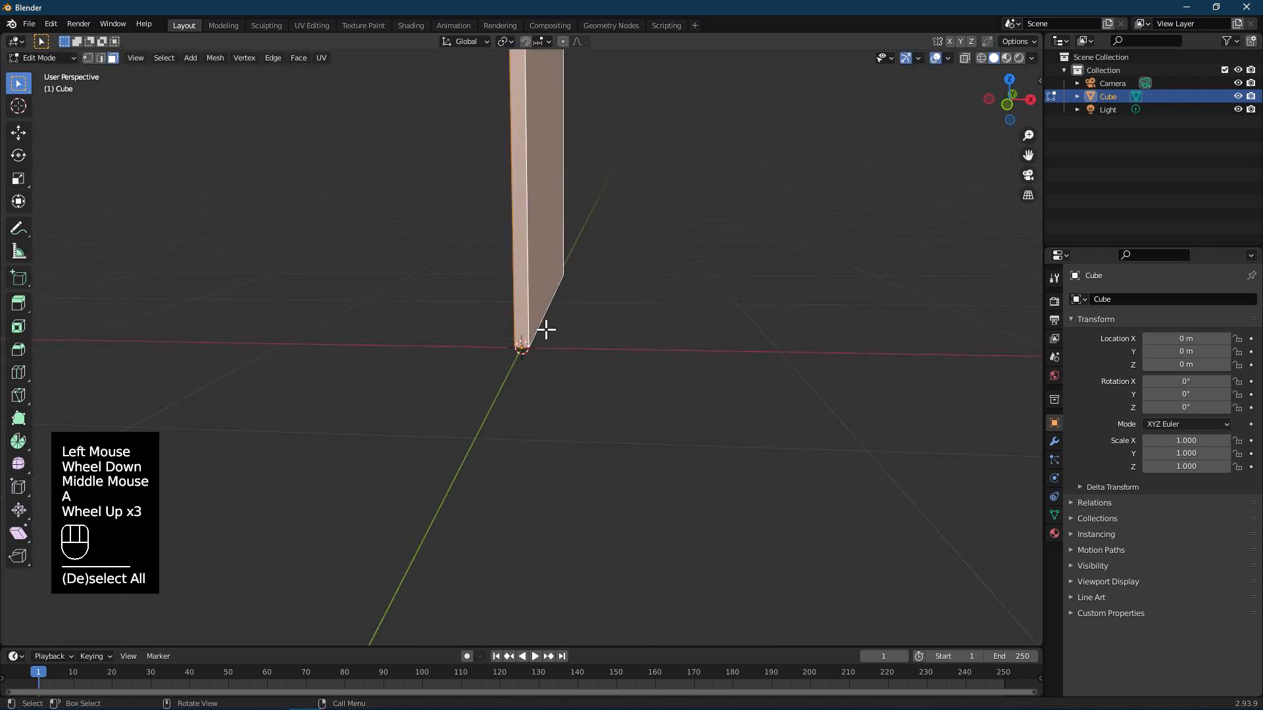
key("g")
key("x")
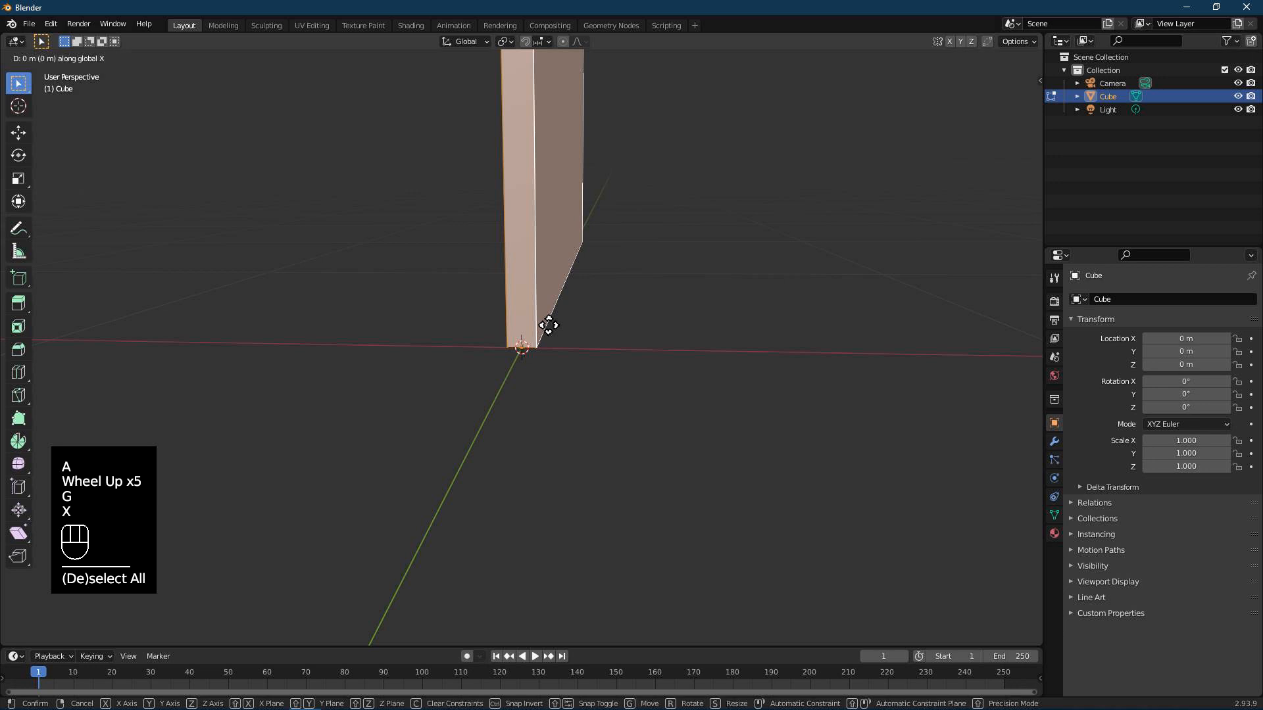
left_click(560, 323)
middle_click_drag(559, 323, 561, 330)
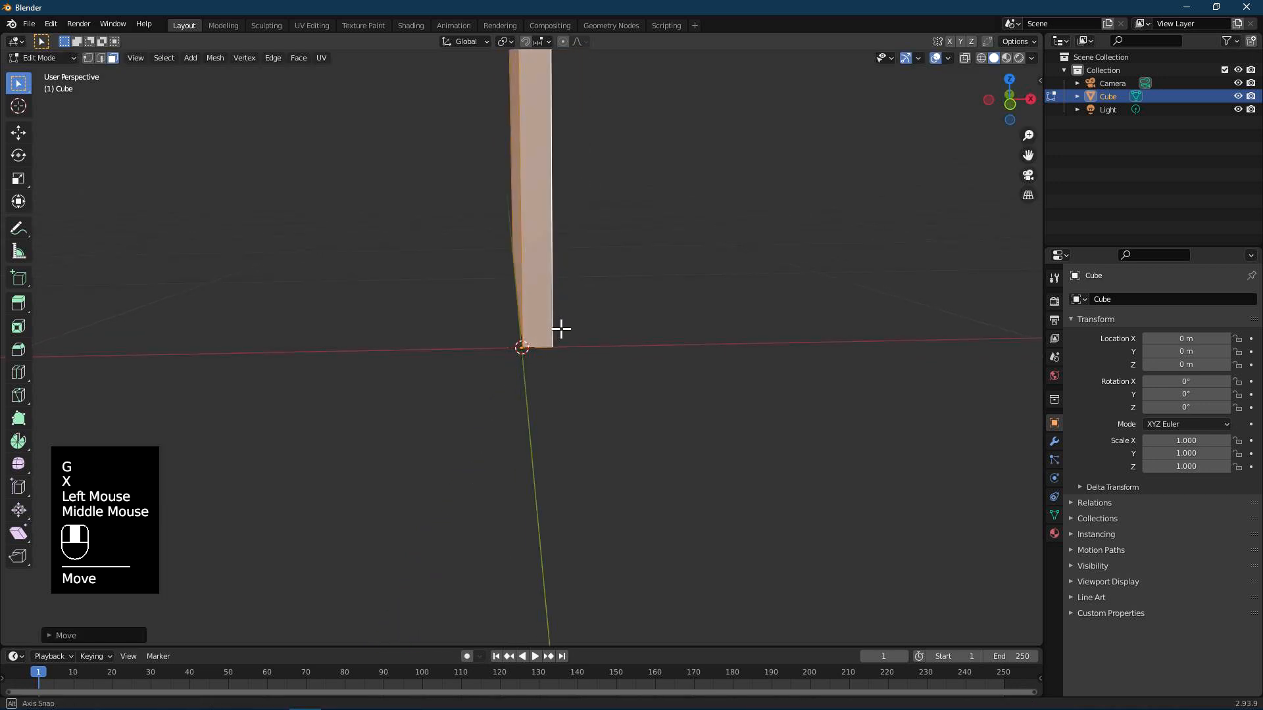
Delete the large back face of the panel.
scroll(570, 324, "down", 2)
middle_click_drag(627, 284, 611, 282)
scroll(532, 274, "down", 1)
middle_click_drag(533, 274, 524, 254)
left_click(500, 234)
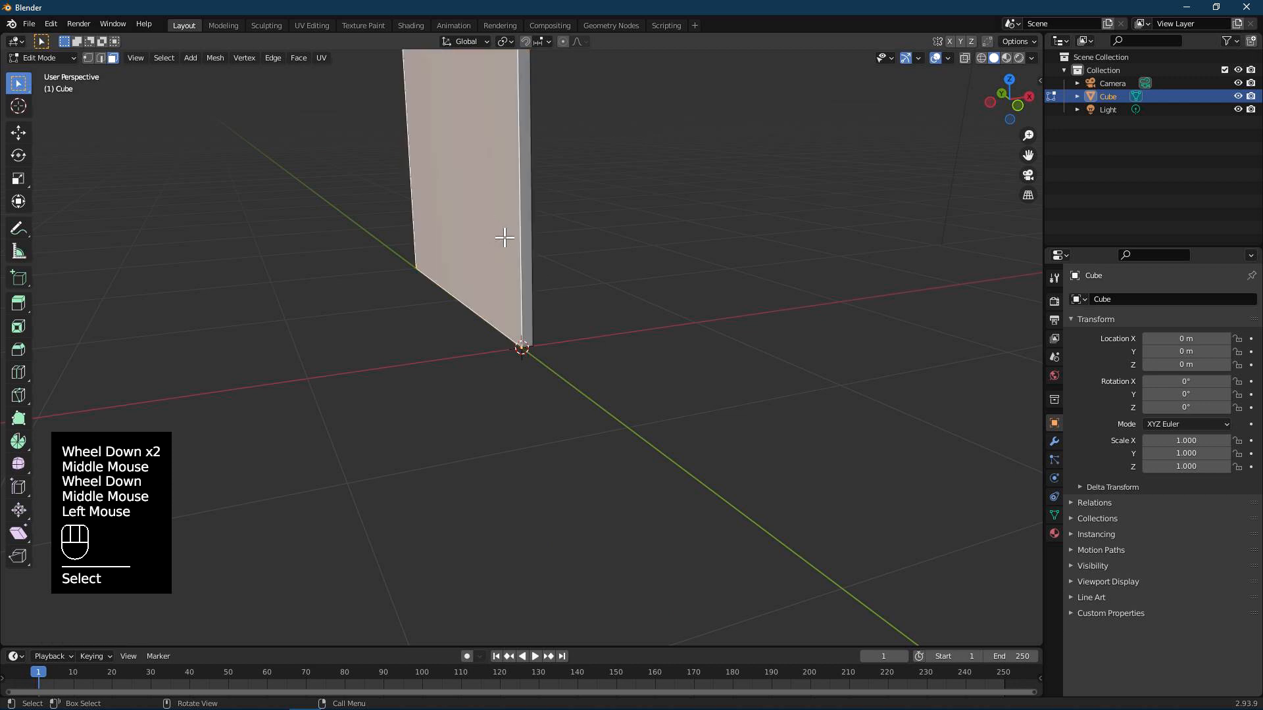
key("x")
left_click(479, 263)
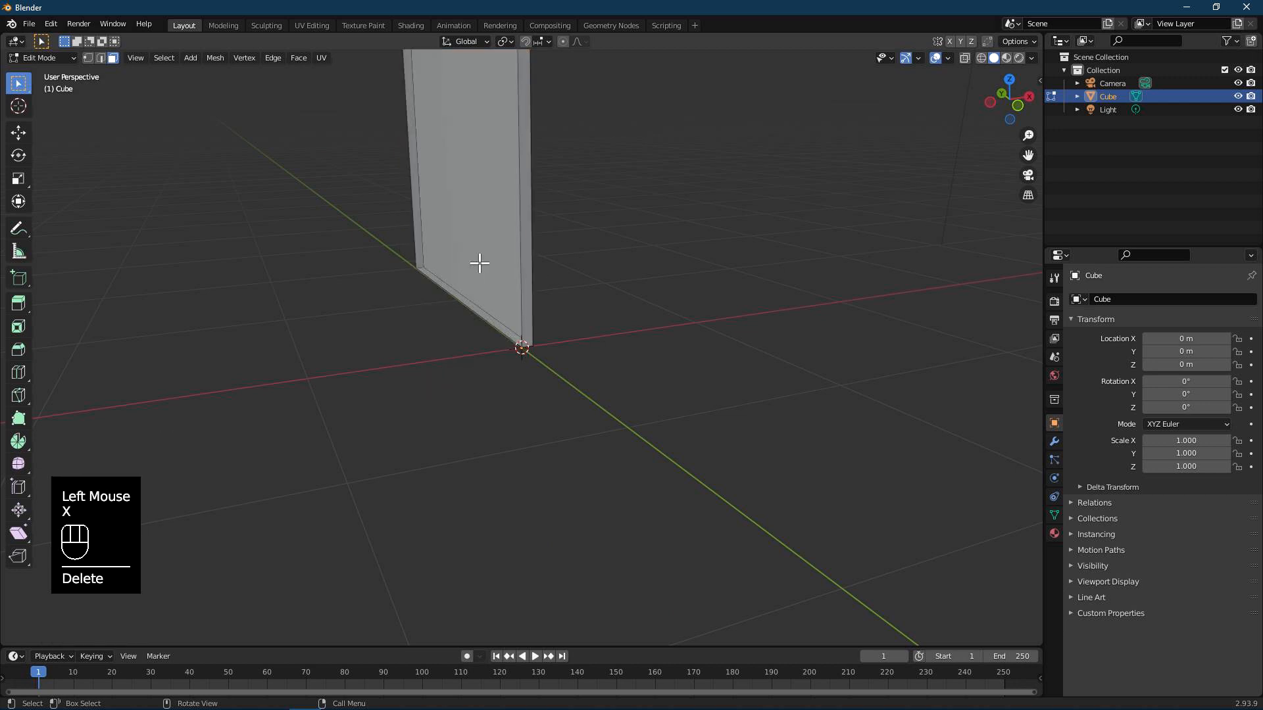
Select the panel's large front face and inset it to form a wide frame border.
scroll(522, 273, "down", 3)
middle_click_drag(618, 242, 513, 251)
scroll(631, 220, "up", 2)
middle_click_drag(632, 220, 625, 194)
left_click(642, 194)
scroll(678, 256, "down", 2)
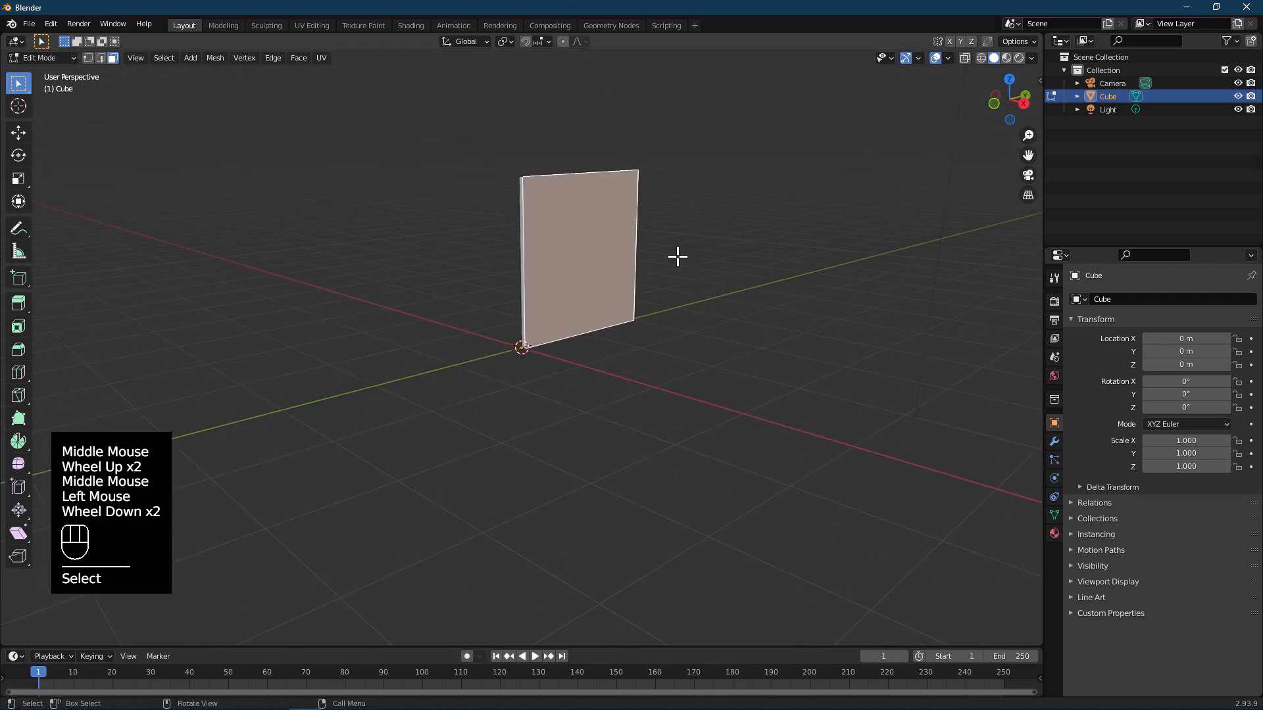
scroll(704, 276, "up", 1)
middle_click_drag(620, 226, 420, 256)
scroll(468, 271, "up", 2)
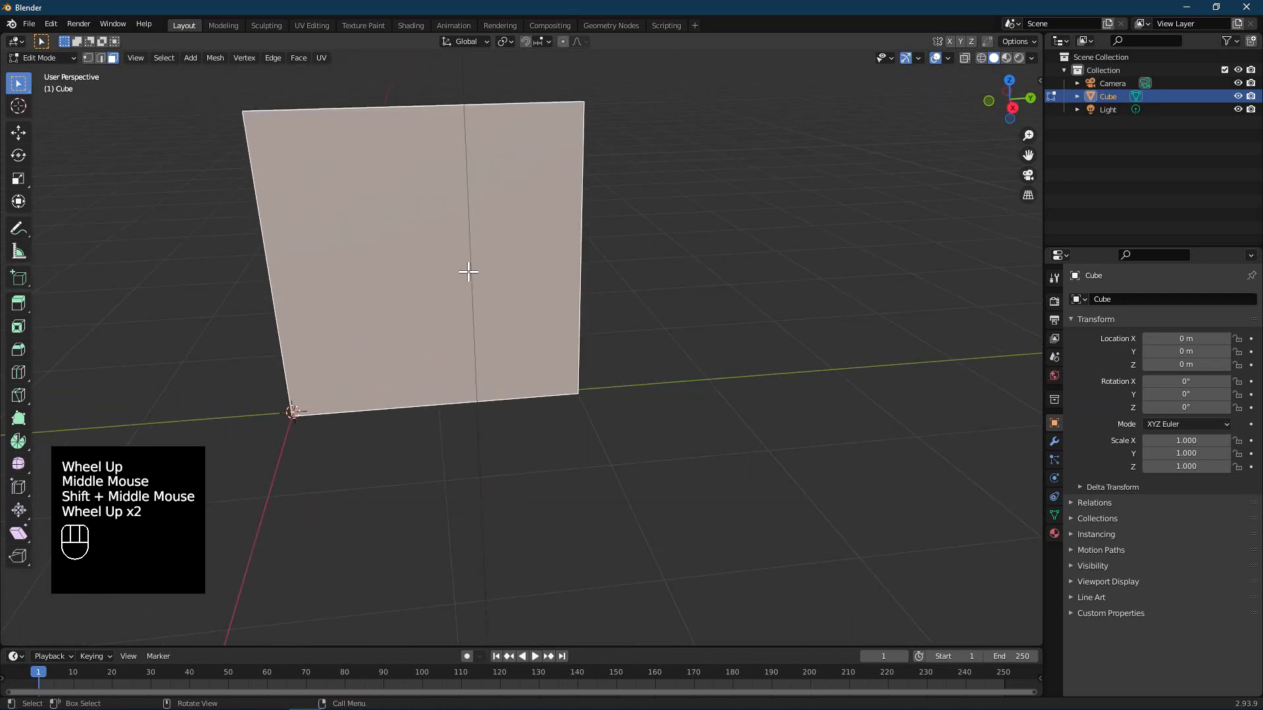
key("i")
left_click(774, 455)
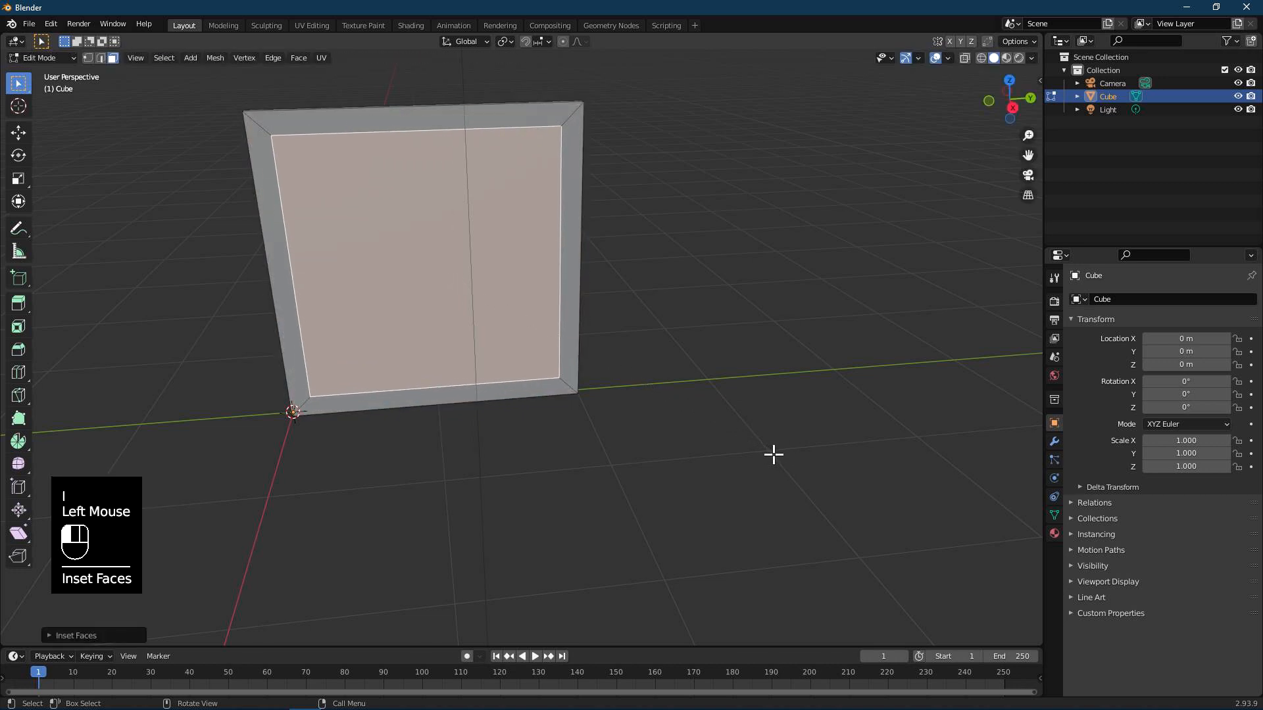
Inset the inner front face a second time by about 0.055 m to form a narrow inner border.
key("i")
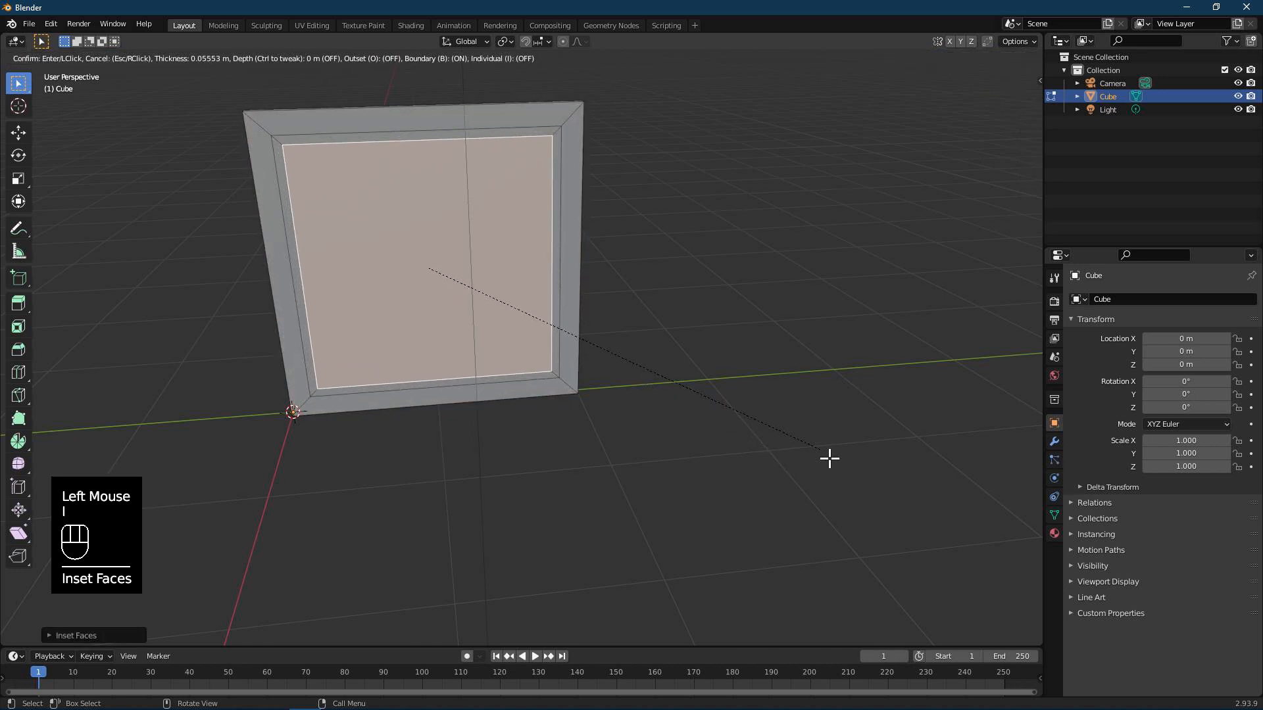
left_click(824, 458)
middle_click_drag(696, 434, 696, 432)
Set the mean edge bevel weight of the inner face to 1.
key("n")
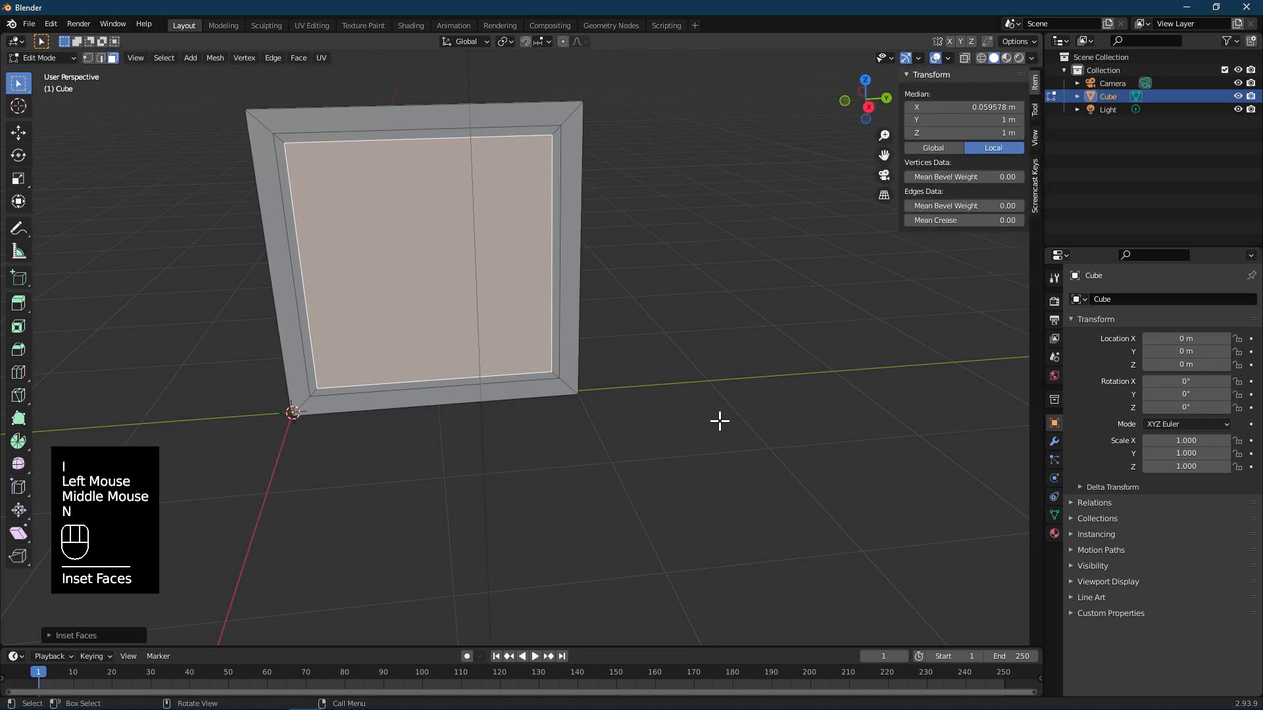
left_click(950, 206)
type("1")
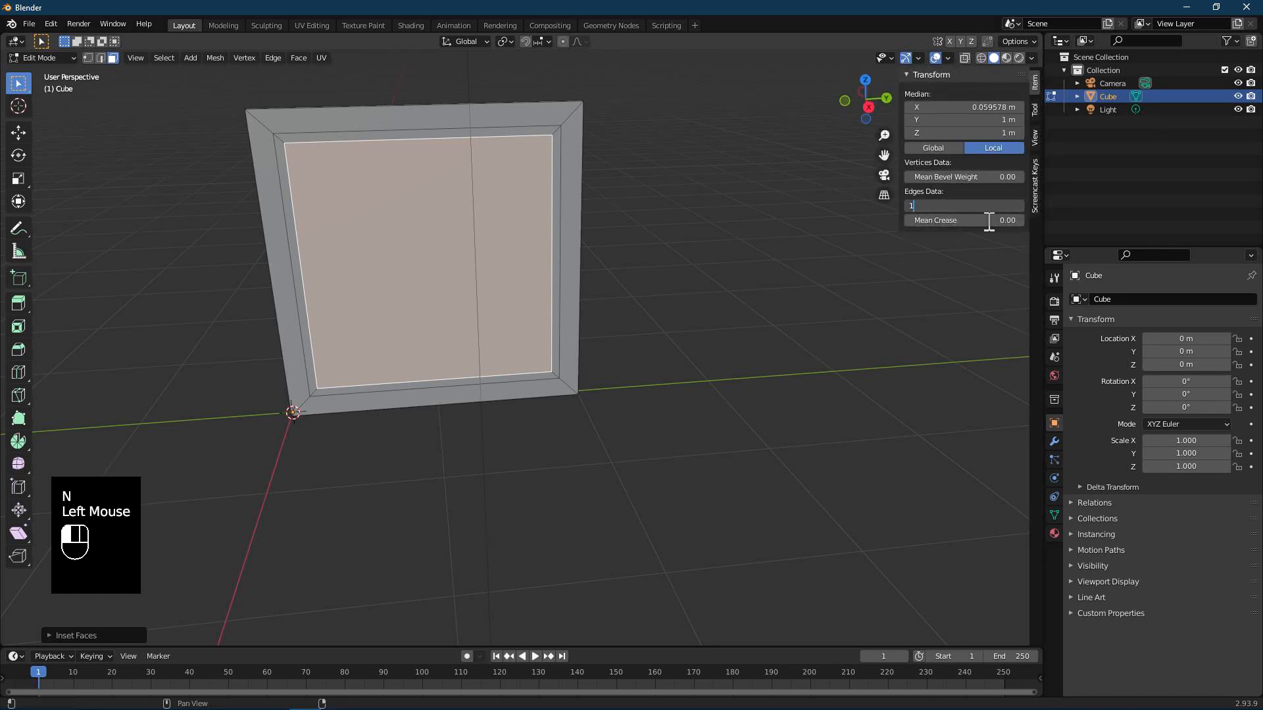
key("Return")
Add a Bevel modifier to the panel with 16 segments and limit it by Weight.
left_click(1052, 439)
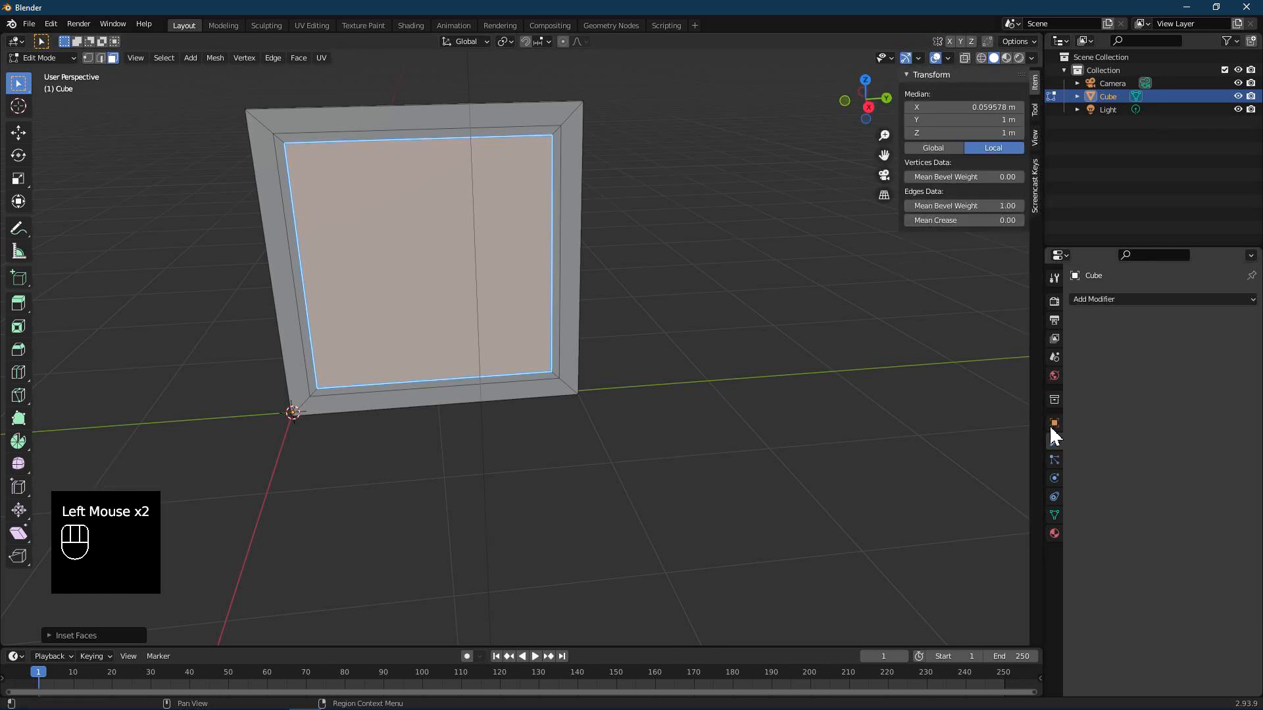
left_click(1098, 300)
left_click(1016, 360)
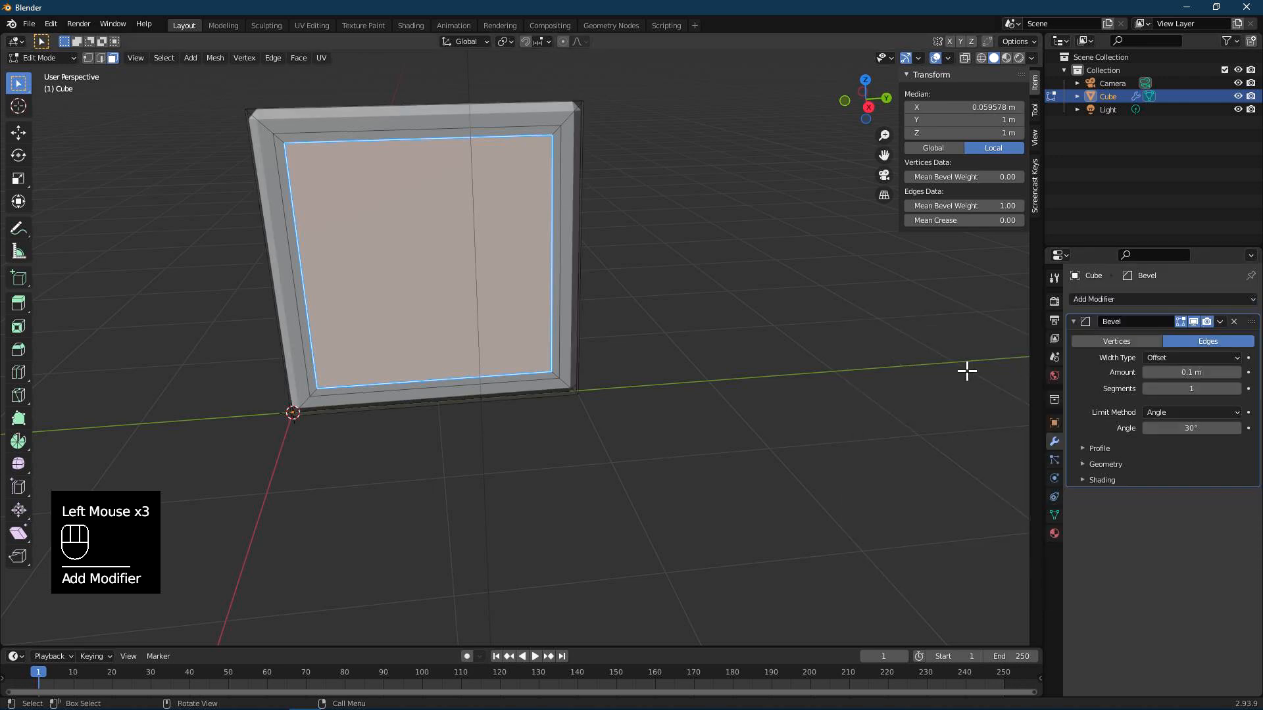
middle_click_drag(559, 260, 597, 256)
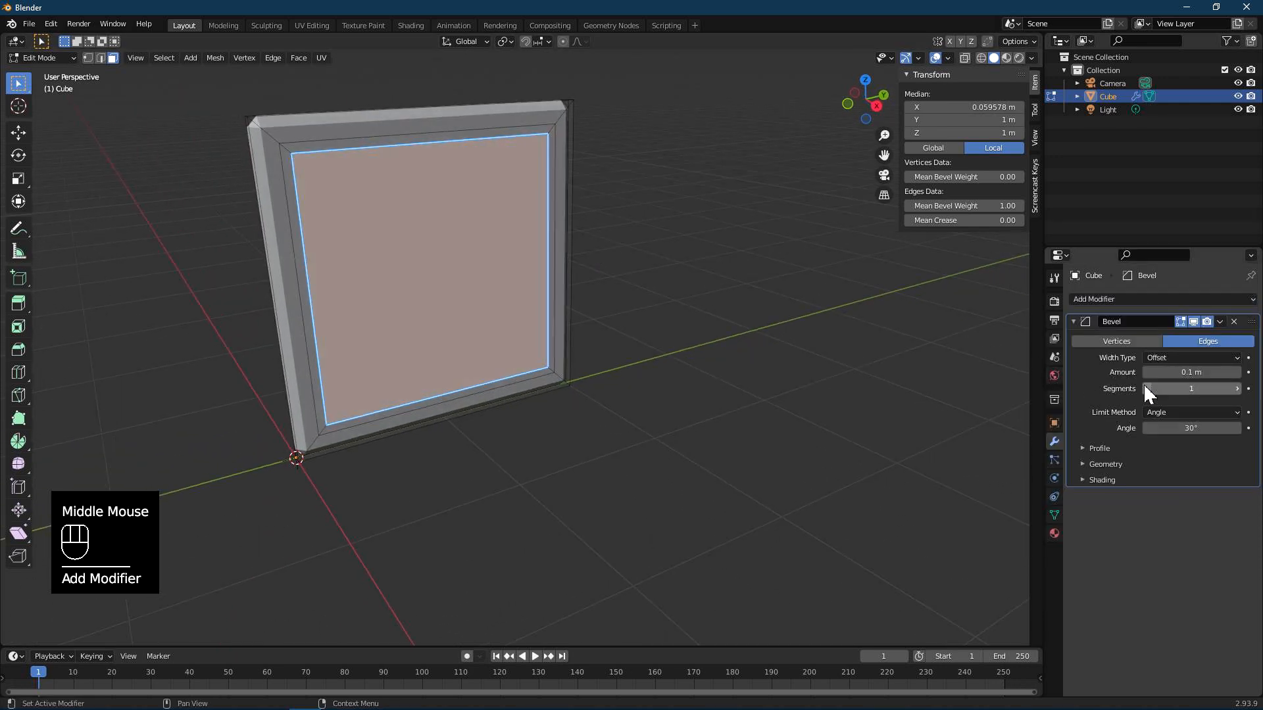
left_click_drag(1153, 390, 1171, 390)
middle_click_drag(724, 316, 483, 228)
scroll(479, 220, "up", 2)
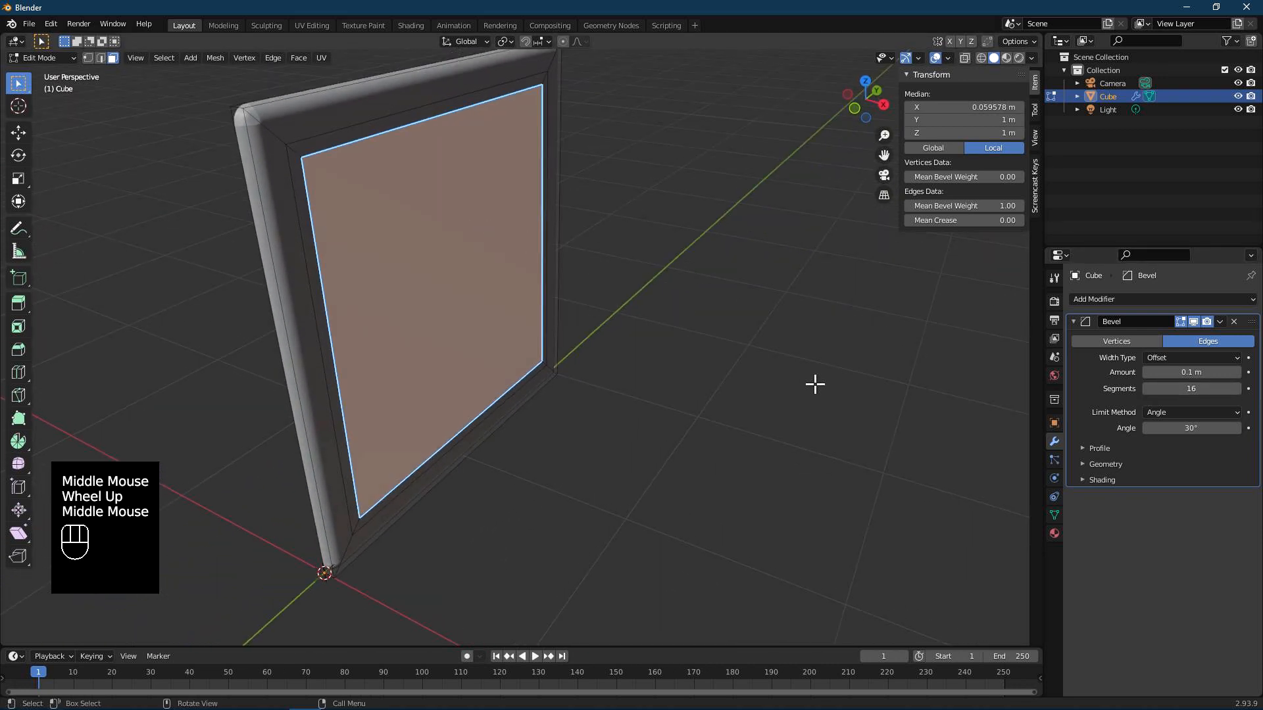
left_click(1178, 409)
left_click(1158, 456)
middle_click_drag(776, 348, 705, 321)
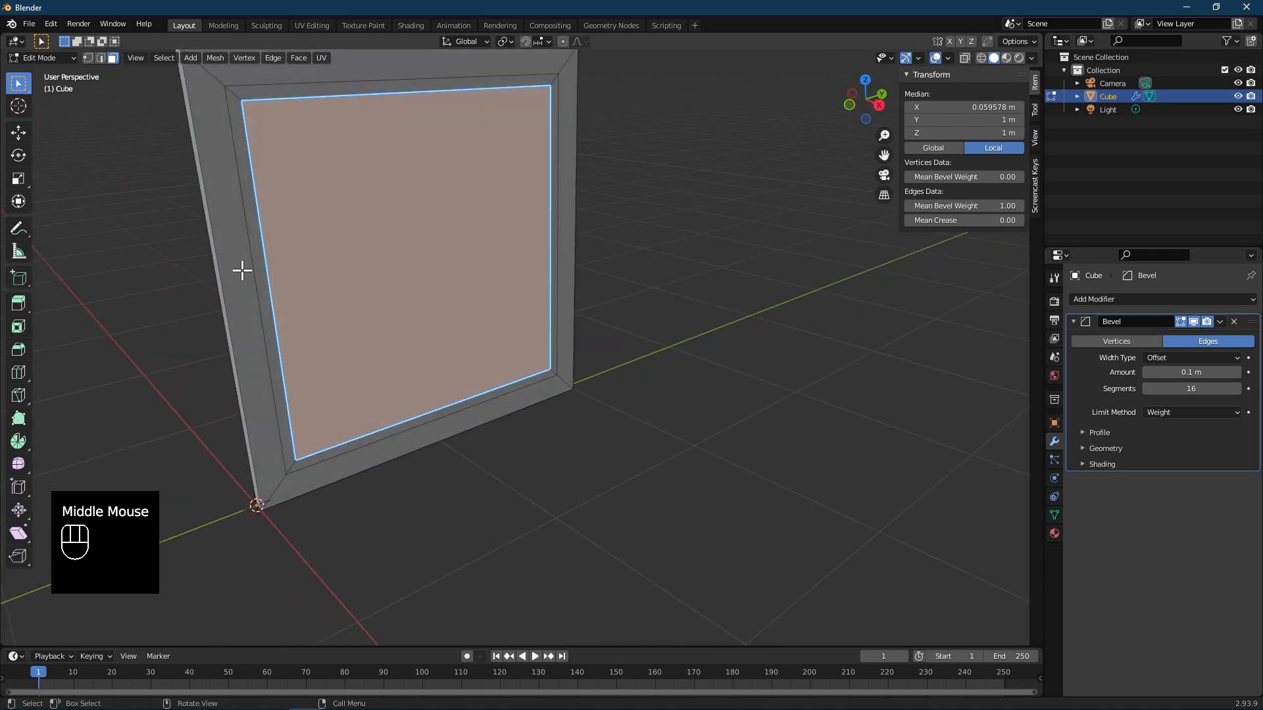
Move the inner face backward along X to about 0.032 m, recessing it into the frame.
left_click(18, 132)
middle_click_drag(368, 283, 412, 299)
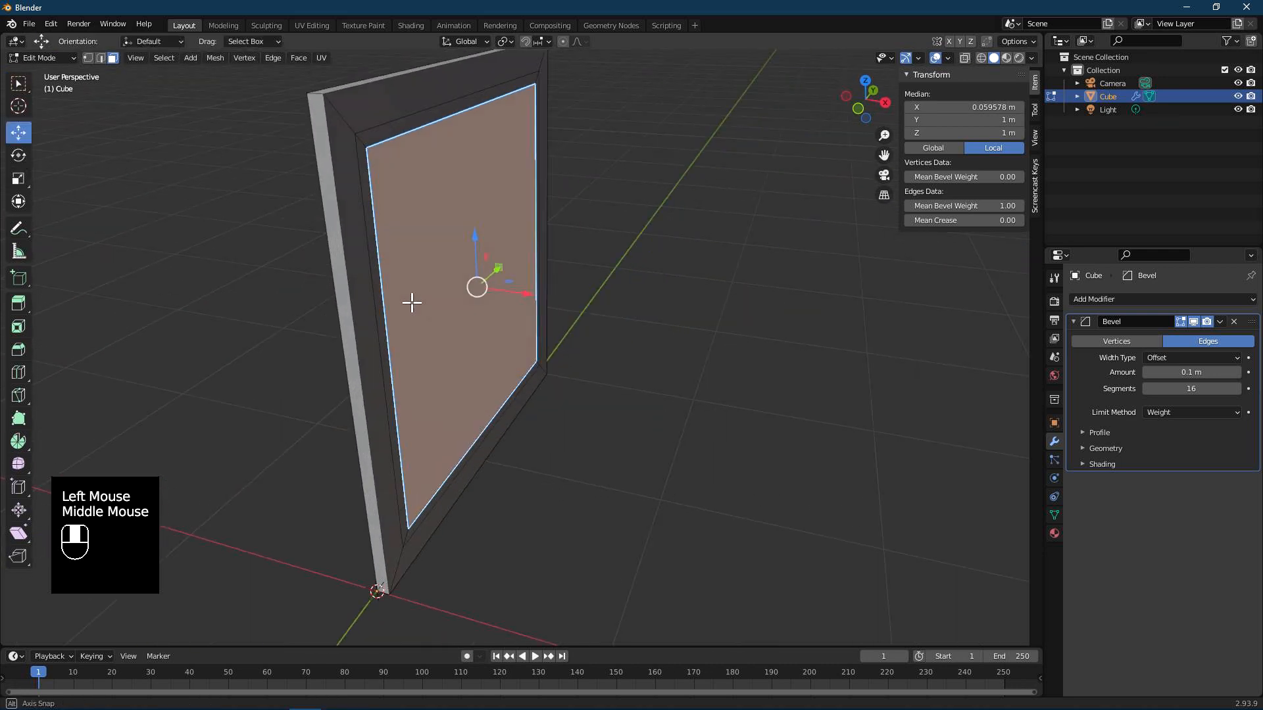
left_click(539, 304)
left_click_drag(539, 304, 534, 304)
middle_click_drag(605, 316, 493, 302)
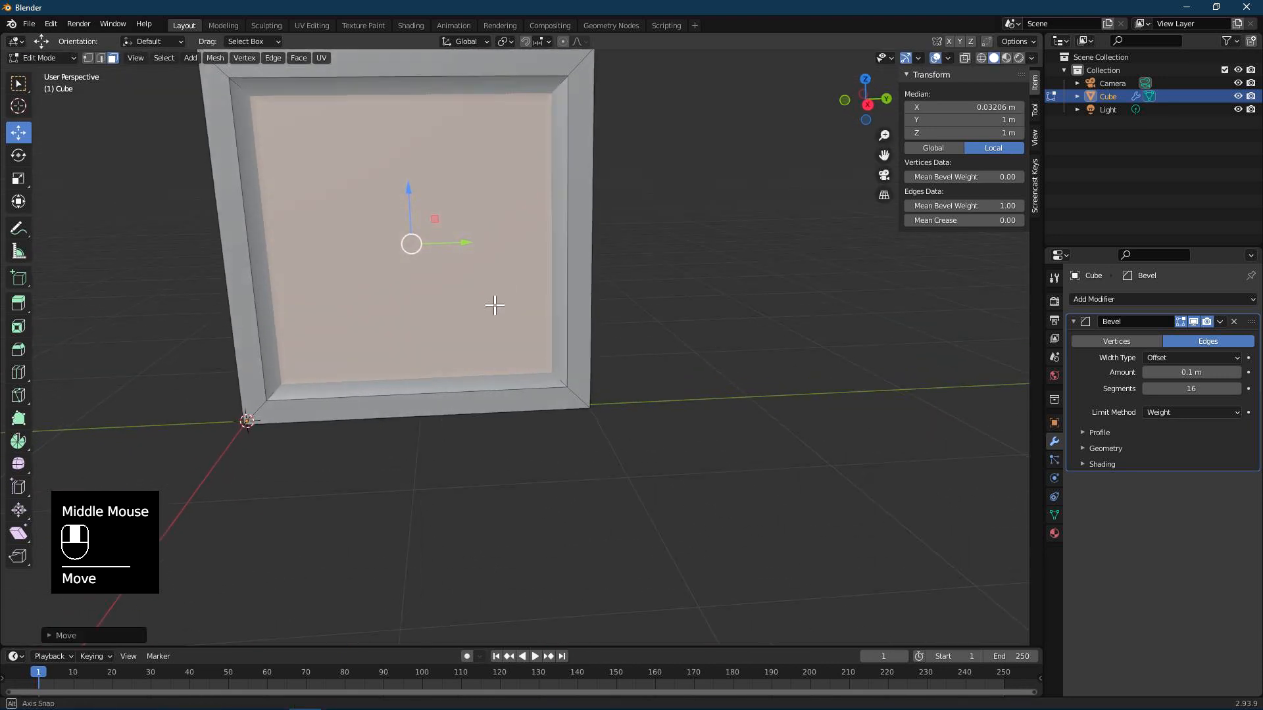
Switch the bevel profile to Custom and apply the Cornice Molding preset.
scroll(403, 319, "up", 4)
middle_click_drag(404, 320, 419, 307)
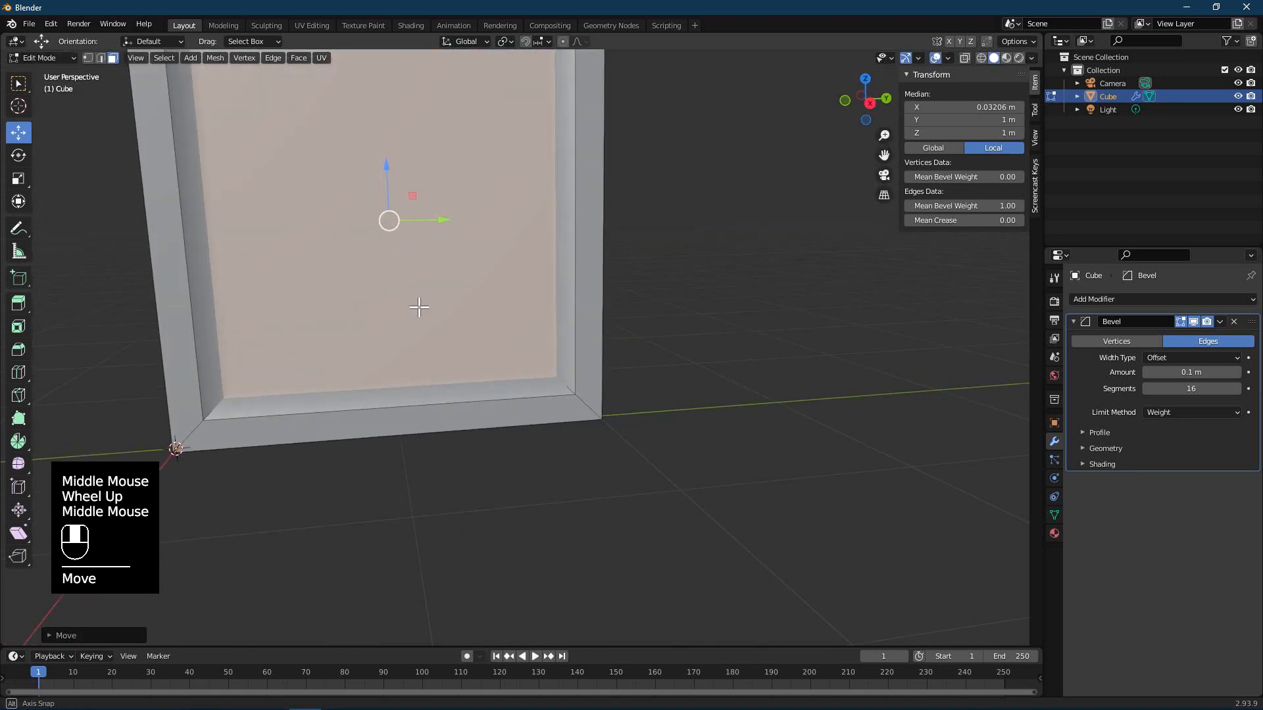
left_click(1100, 432)
left_click(1187, 451)
left_click(1147, 483)
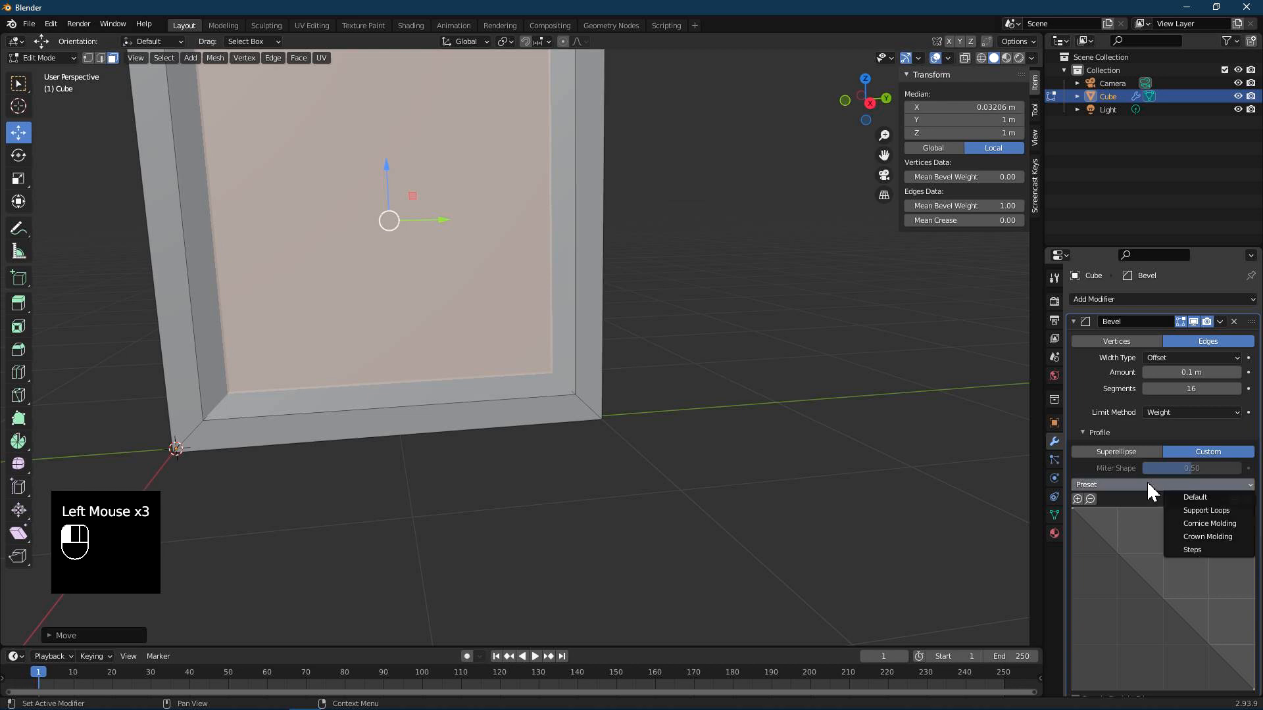
left_click(1189, 517)
mouse_move(473, 278)
middle_mouse_down()
mouse_move(513, 279)
mouse_move(474, 277)
middle_mouse_up()
Scale the recessed inner face up by about 1.05 and return to Object Mode.
key("s")
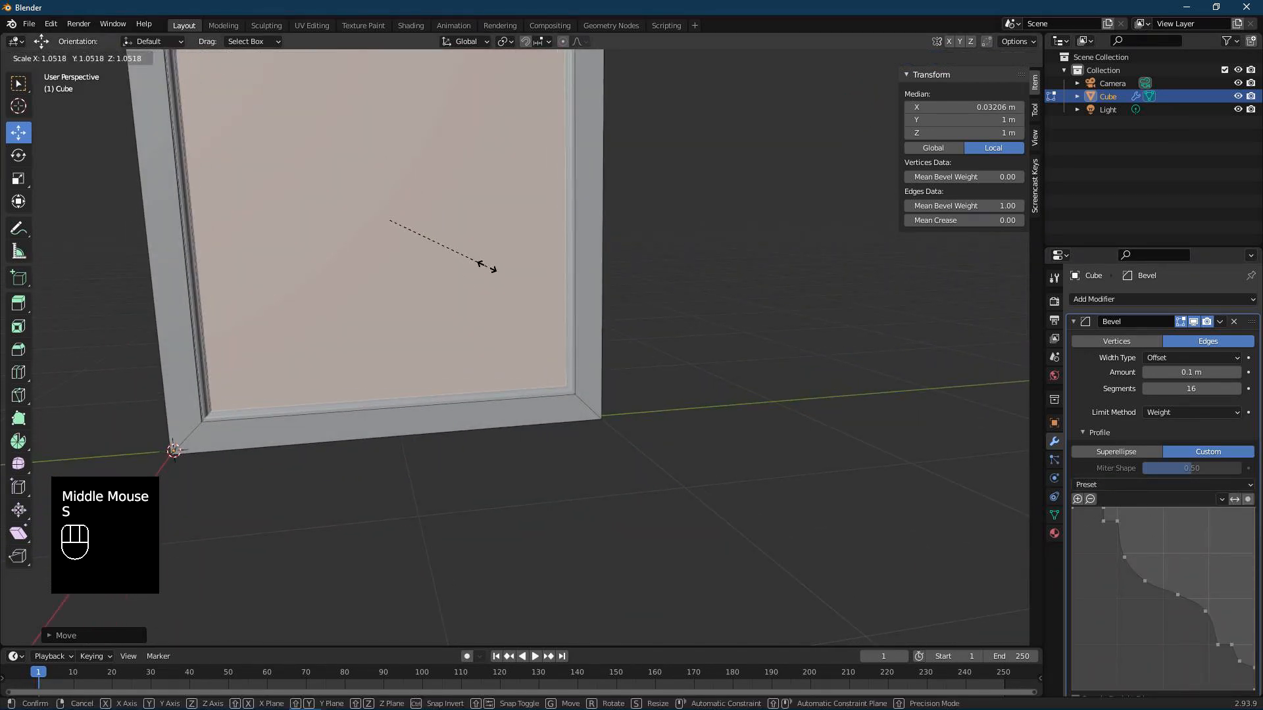
left_click(487, 265)
mouse_move(511, 282)
middle_mouse_down()
mouse_move(507, 236)
mouse_move(535, 234)
mouse_move(493, 289)
middle_mouse_up()
scroll(531, 234, "up", 3)
key("Tab")
scroll(516, 269, "down", 2)
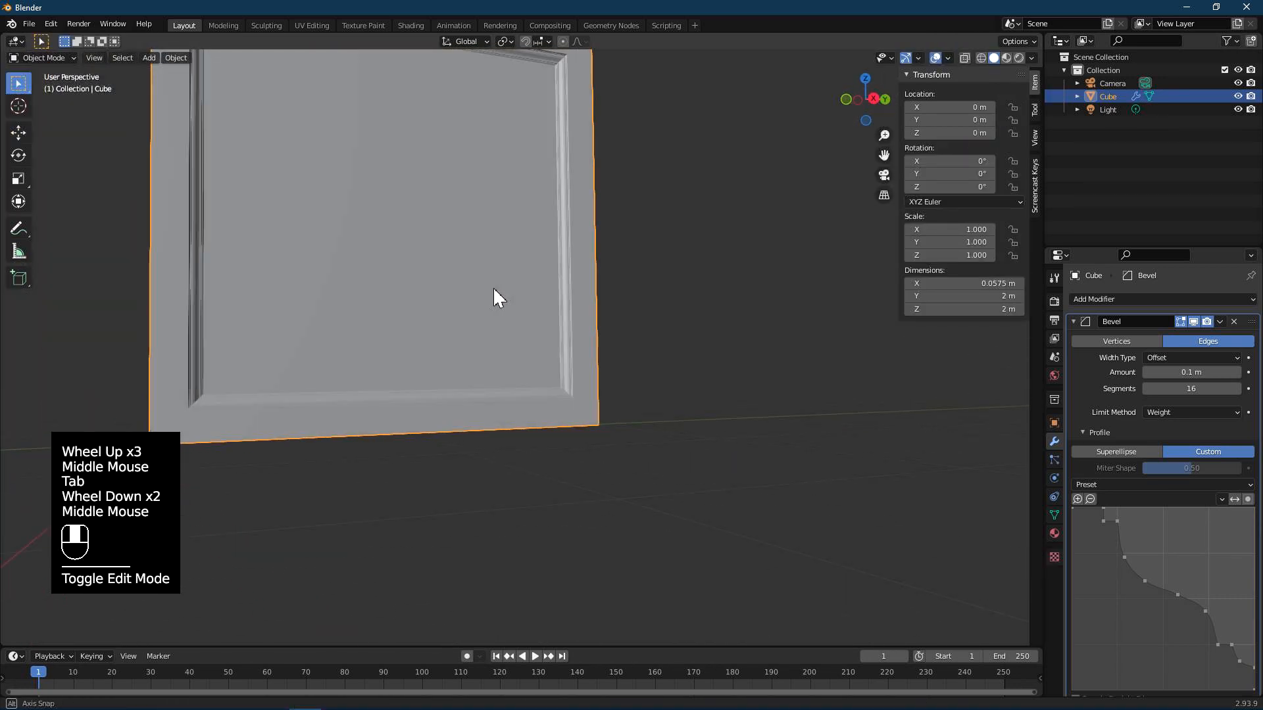
Hide the finished panel and add a text object at the origin.
middle_click_drag(416, 210, 443, 336, "shift")
key("h")
scroll(487, 306, "down", 1)
key("shift+a")
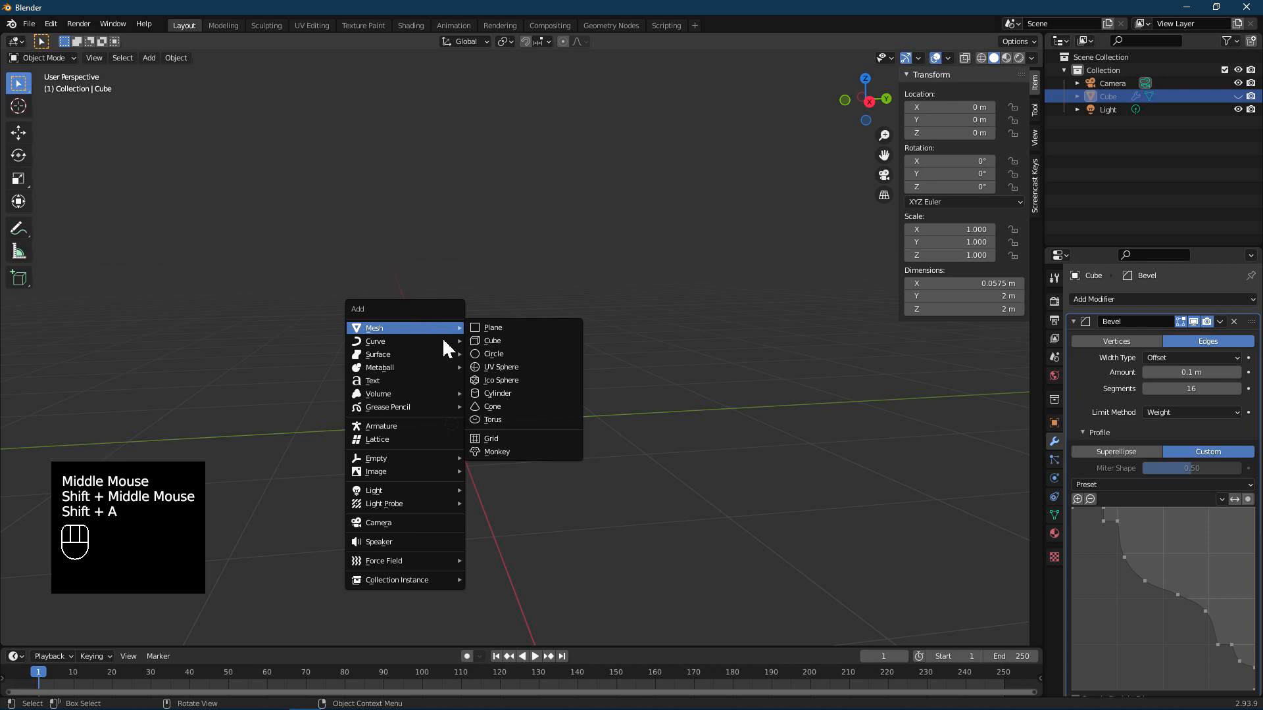
left_click(400, 380)
Stand the text upright by rotating it 90° about X and 90° about Z.
middle_click_drag(432, 395, 457, 405)
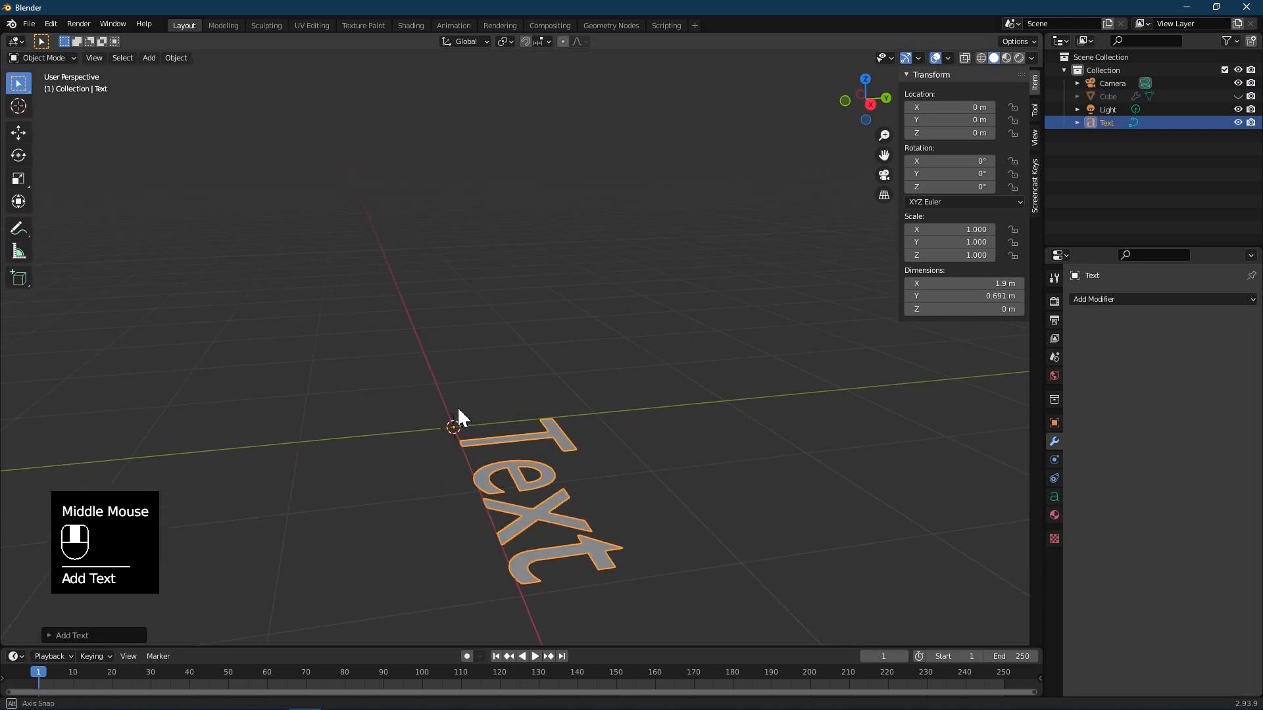
key("r")
type("x")
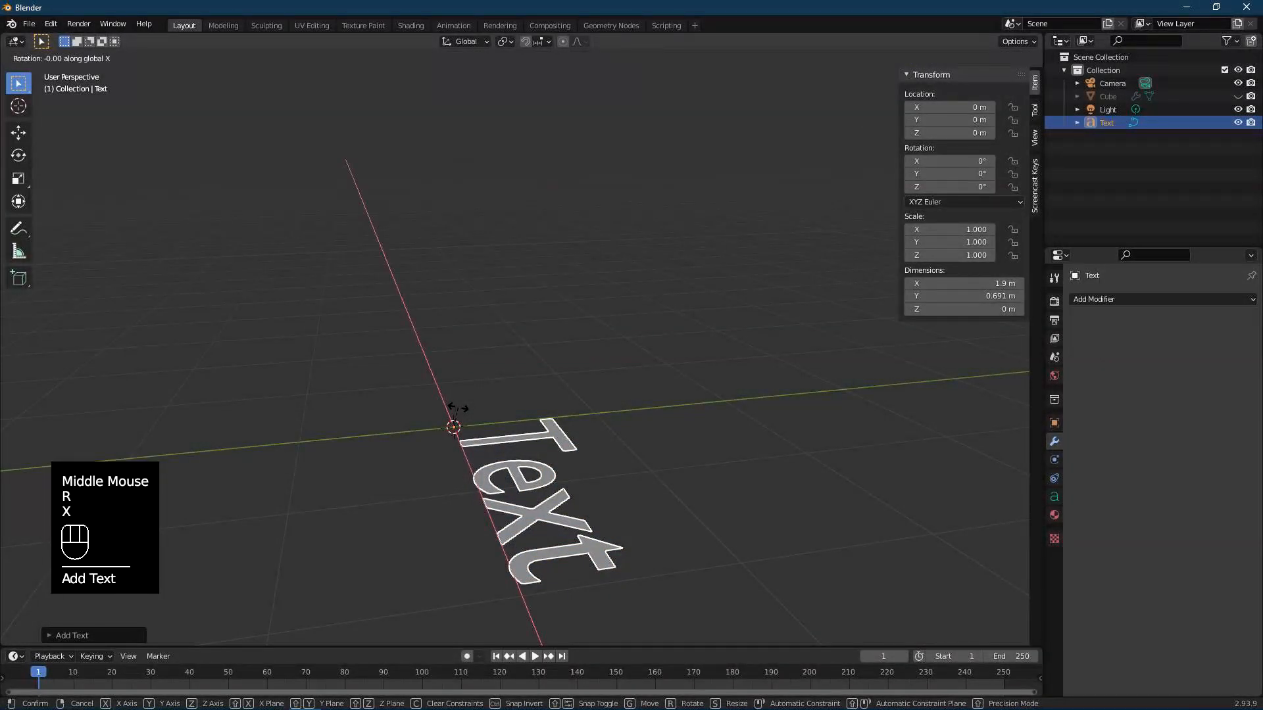
type("90")
left_click(460, 411)
key("r")
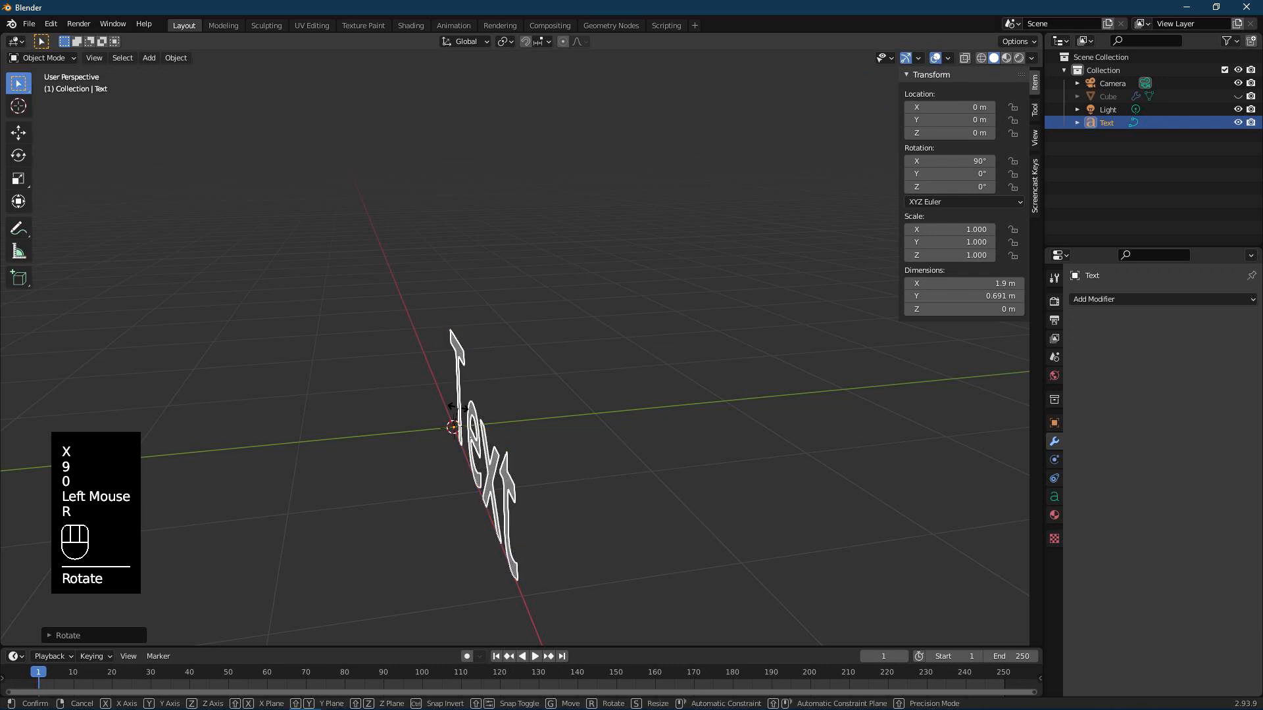
type("z90")
left_click(459, 413)
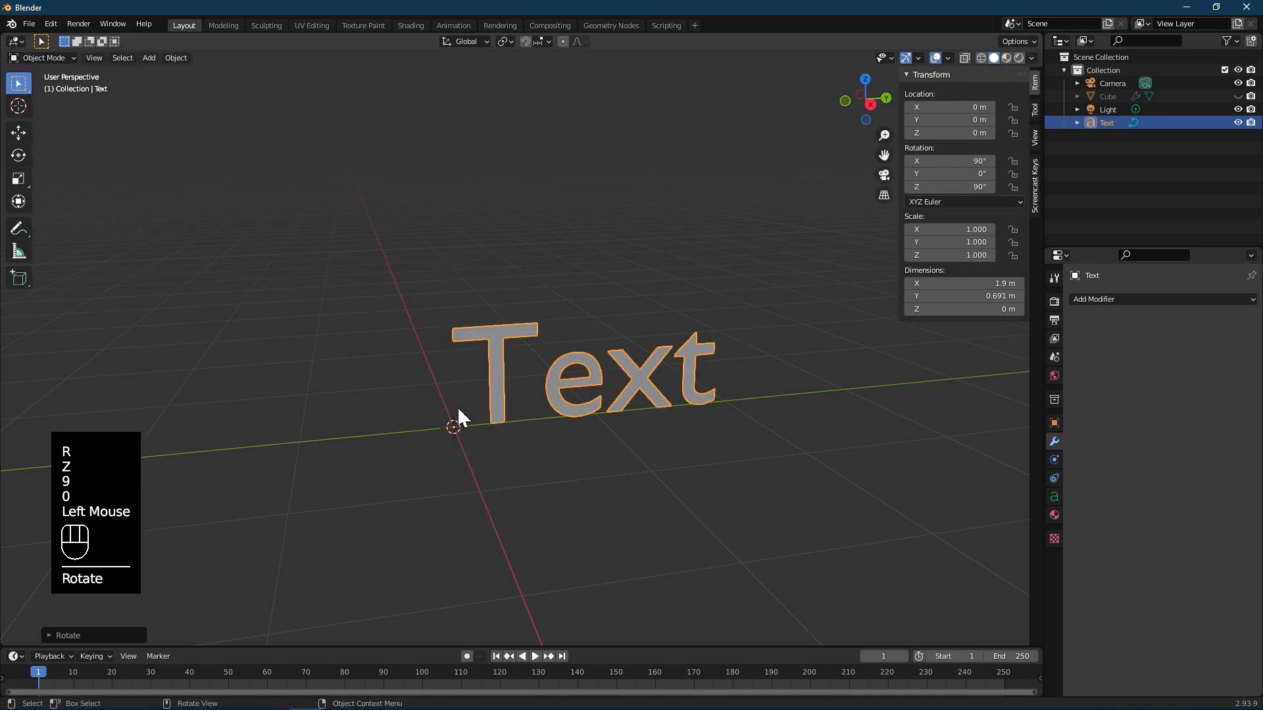
middle_click_drag(710, 411, 639, 386)
key("super")
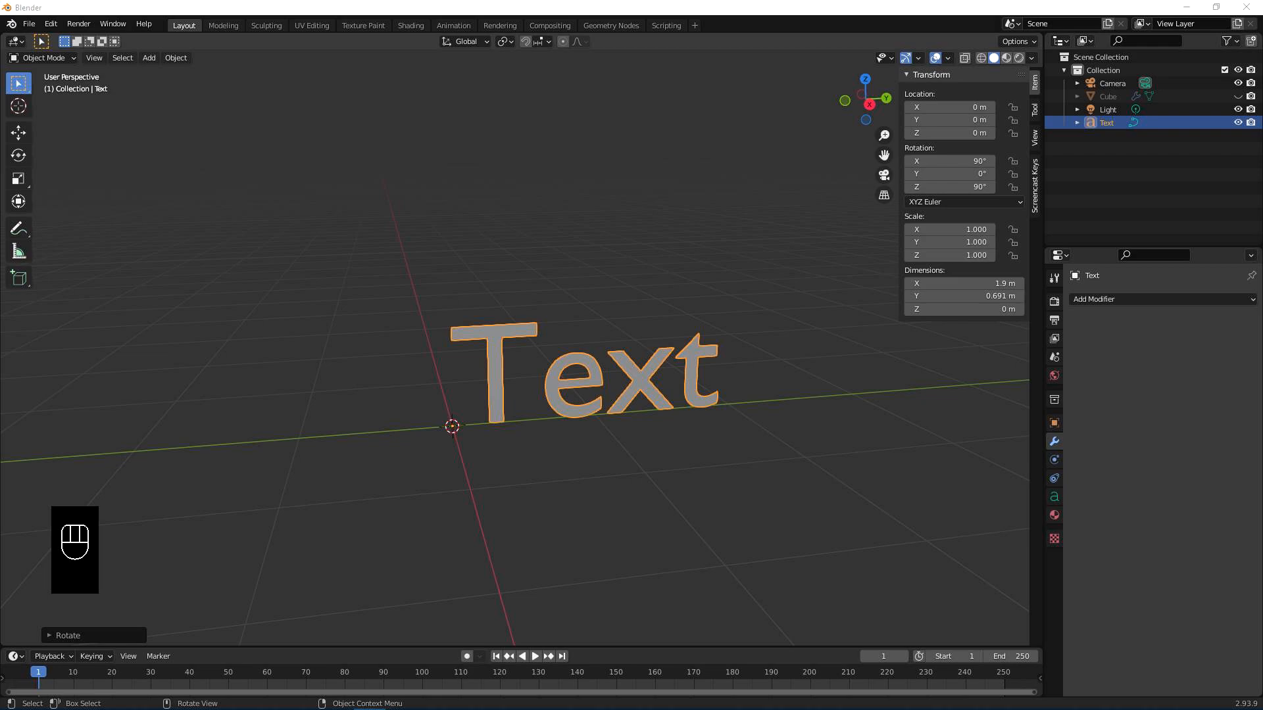
left_click_drag(1, 62, 475, 139)
left_click(621, 137)
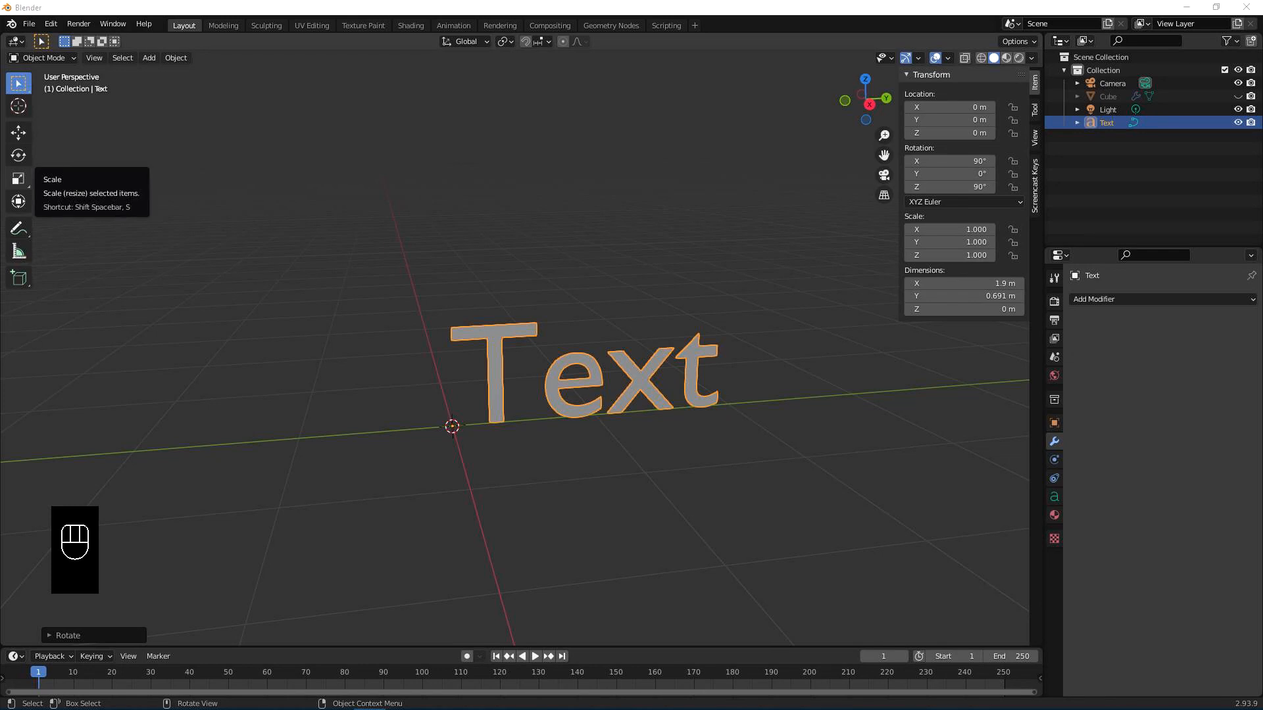
Open Windows Character Map (charmap) and copy the Webdings flower bouquet character, code 0x5A.
key("super+r")
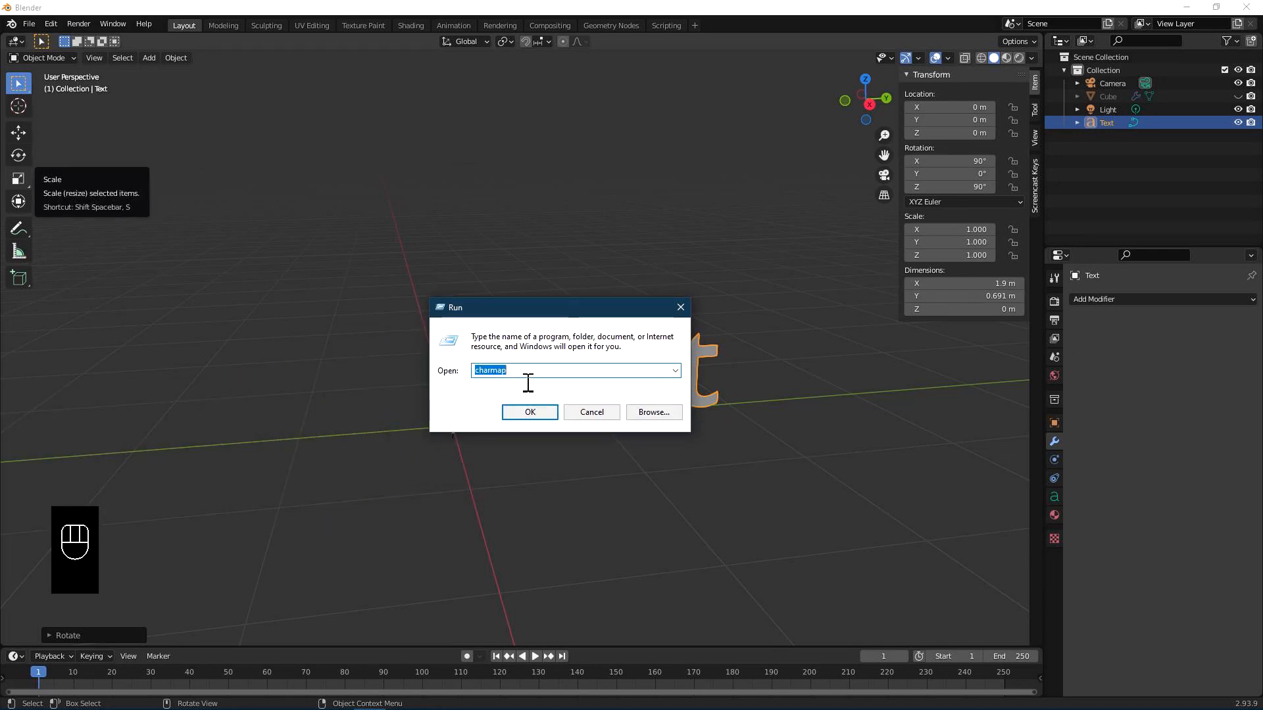
left_click(531, 416)
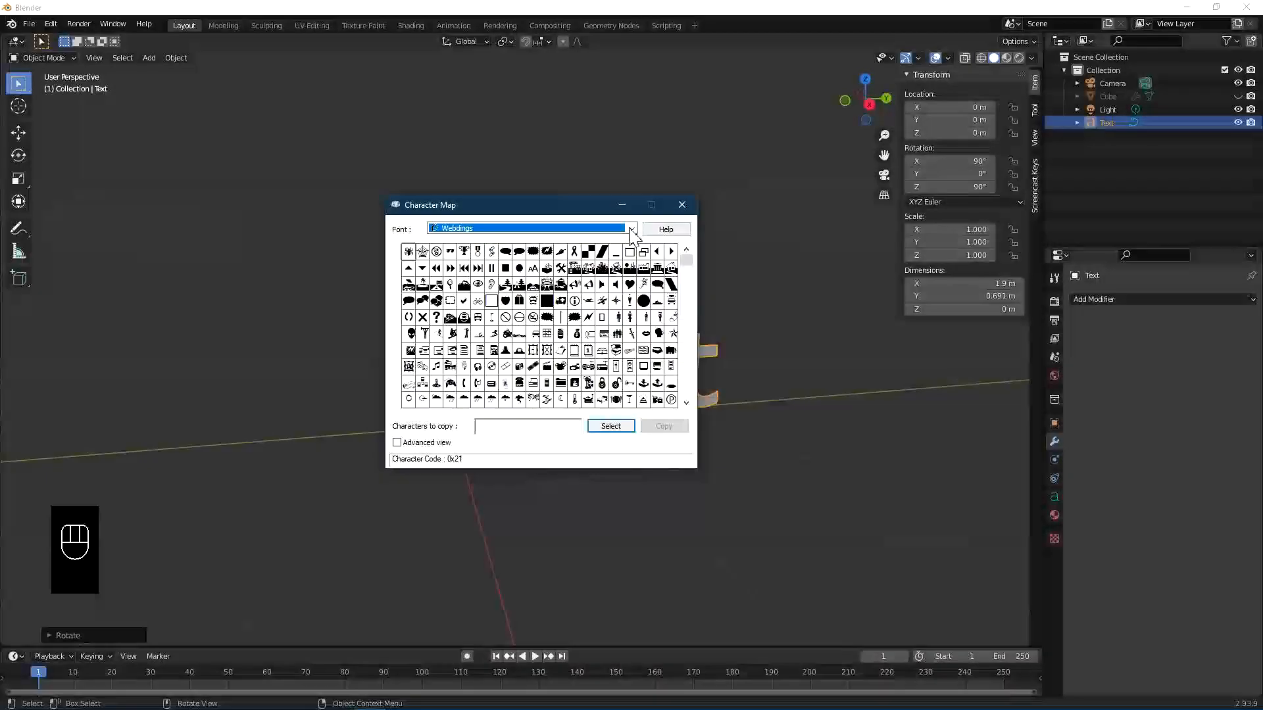
left_click(630, 229)
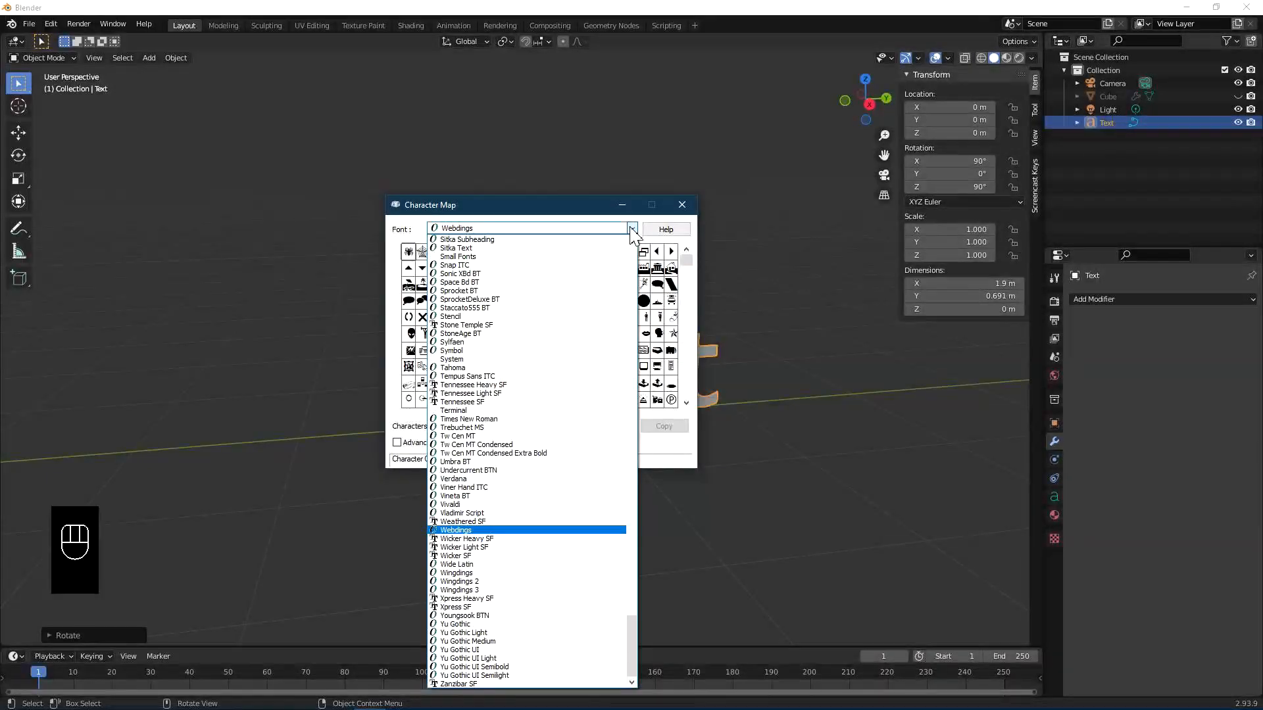
left_click(467, 531)
left_click(644, 285)
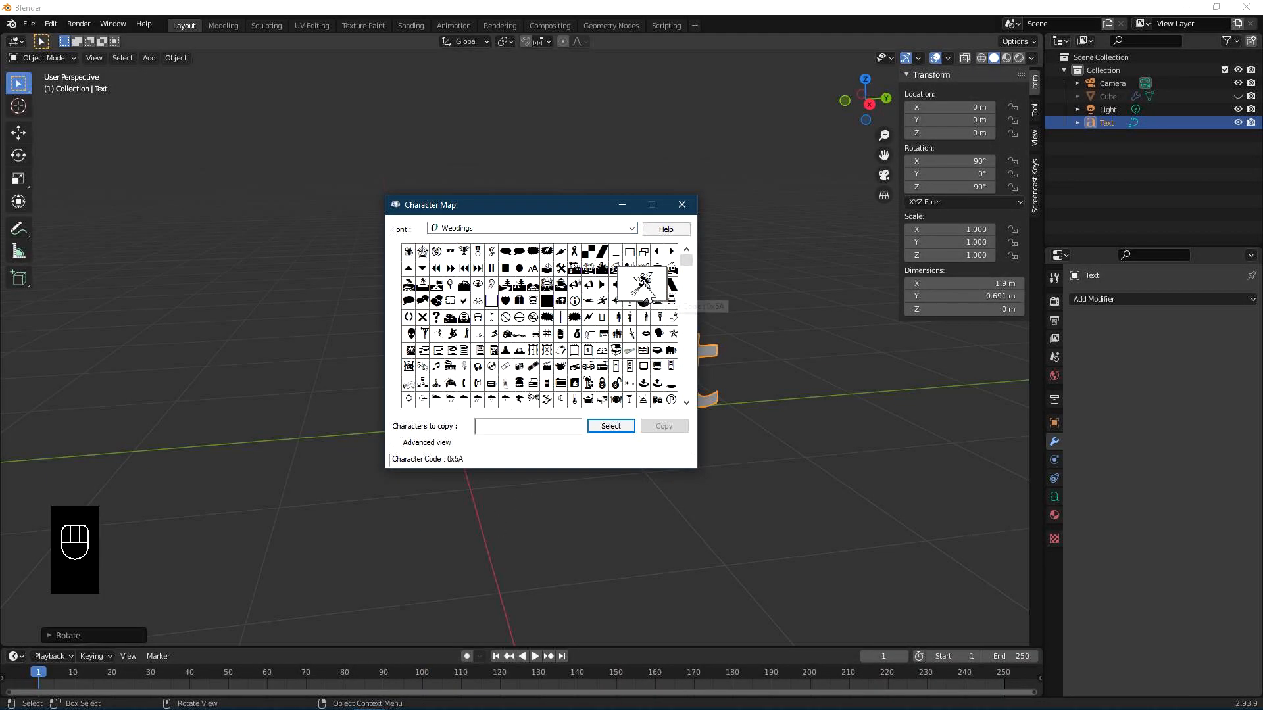
double_click(644, 286)
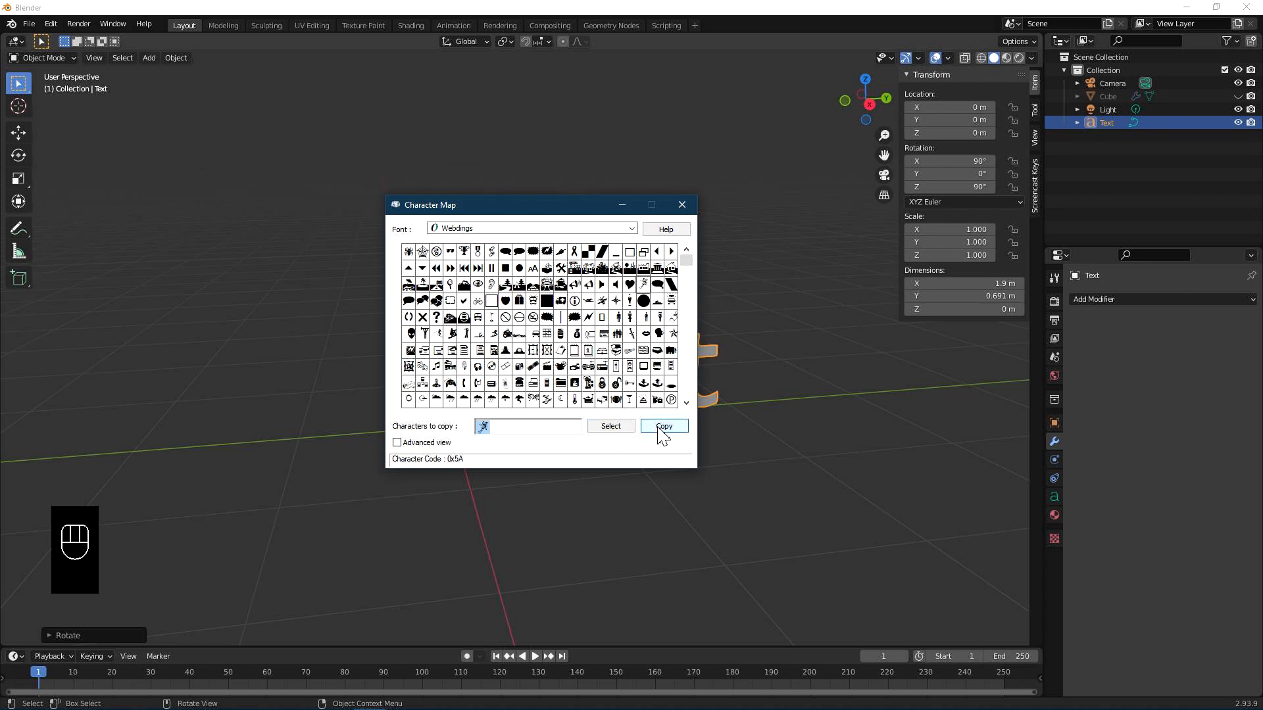
left_click(681, 205)
Replace the word in the text object with the copied character and return to Object Mode.
middle_click(719, 328)
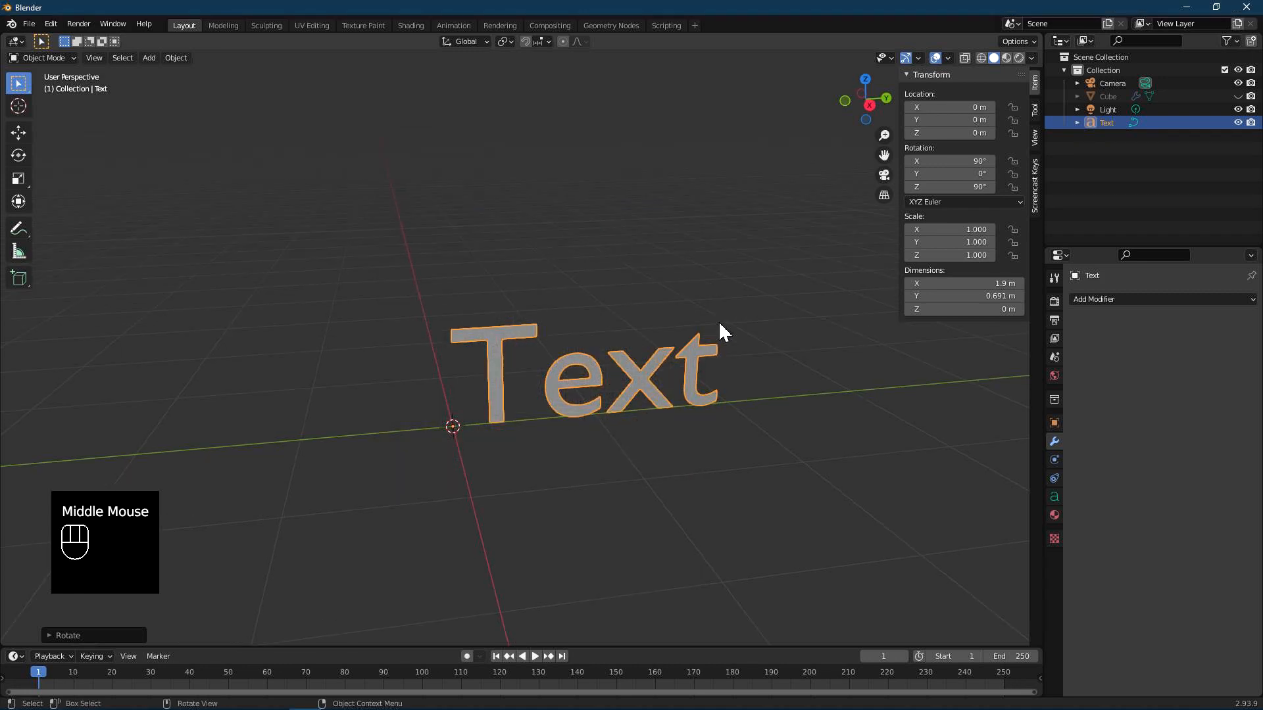
key("Tab")
key("BackSpace")
key("BackSpace")
key("BackSpace")
key("BackSpace")
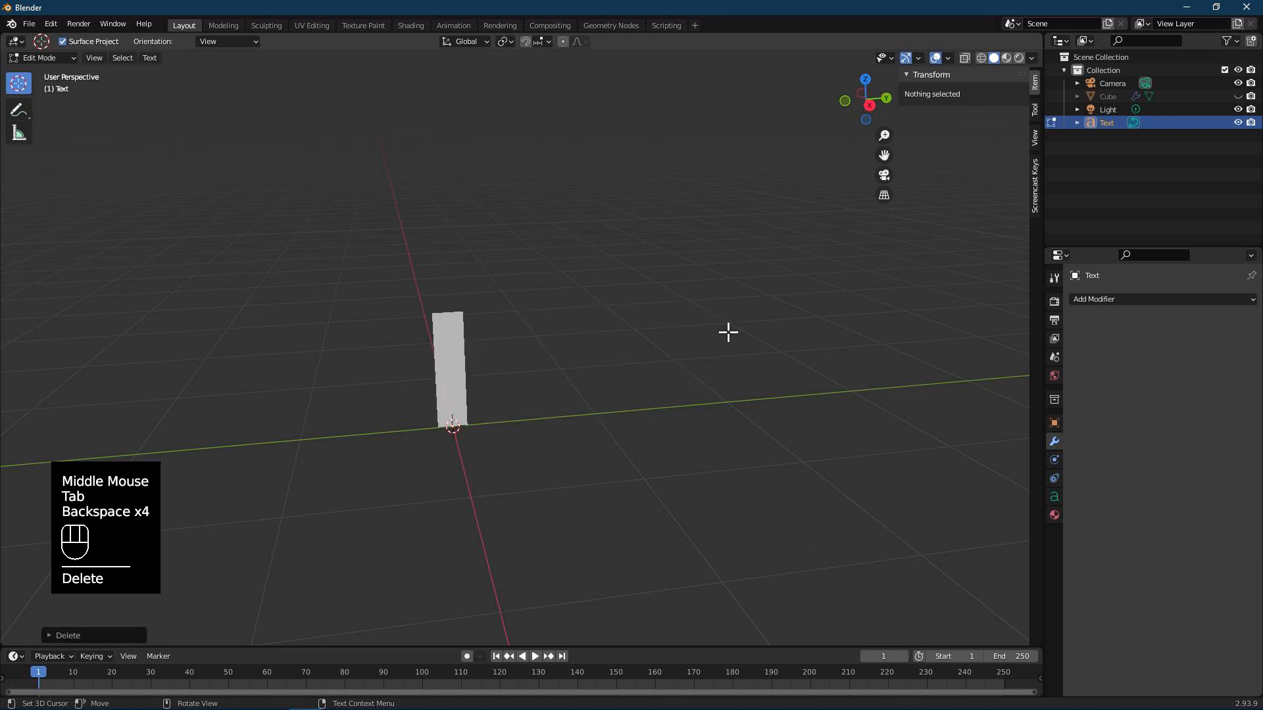
left_click(150, 58)
left_click(181, 97)
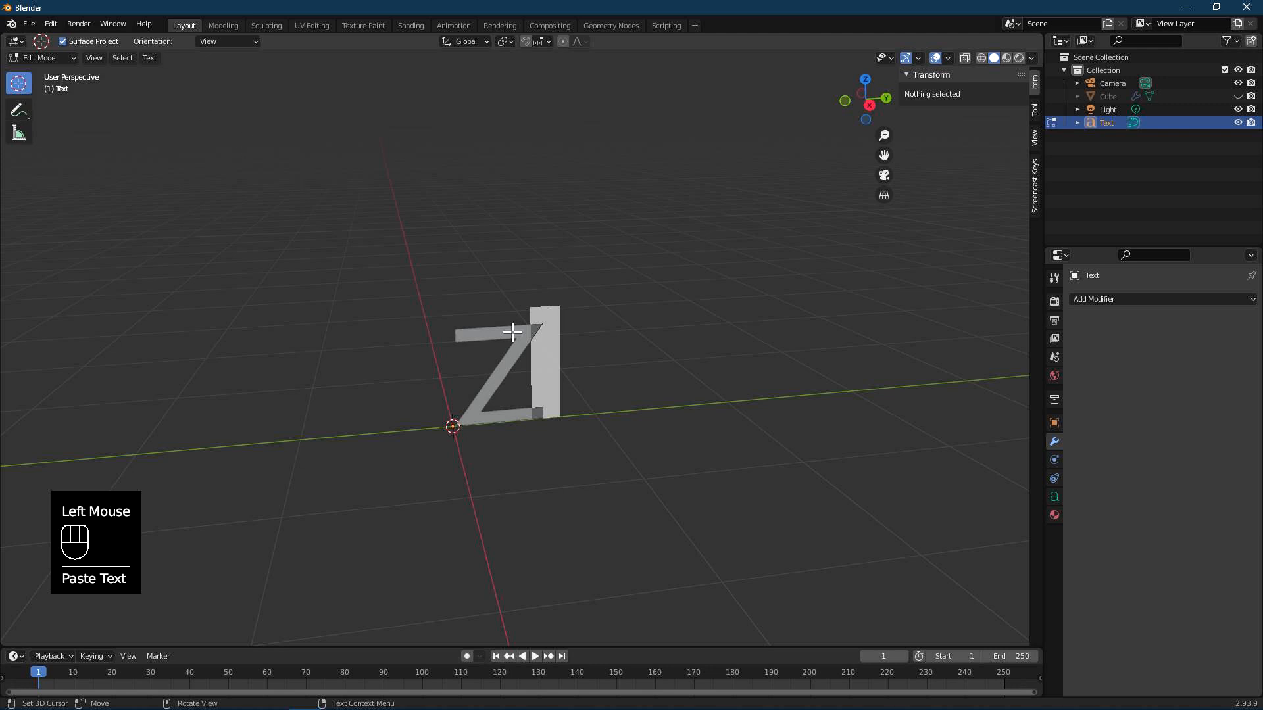
middle_click_drag(650, 393, 643, 386)
key("Tab")
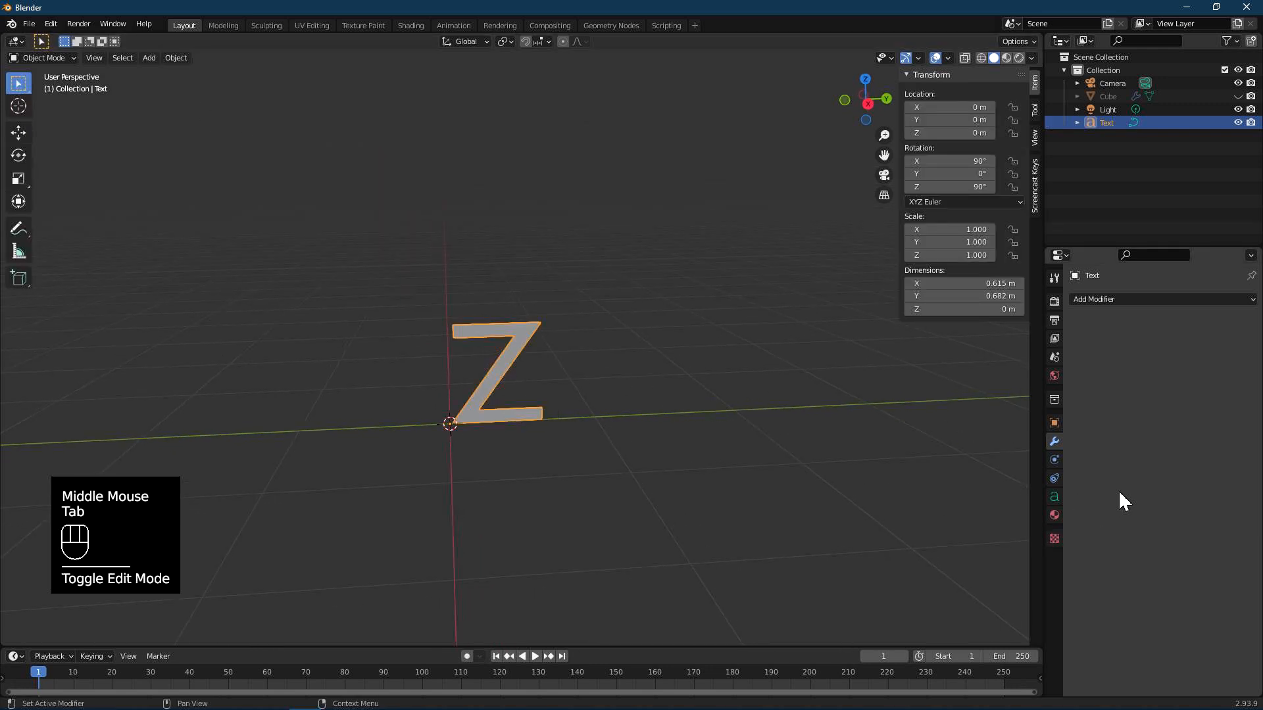
Load webdings.ttf from the Windows fonts folder as the text object's Regular font.
left_click(1055, 497)
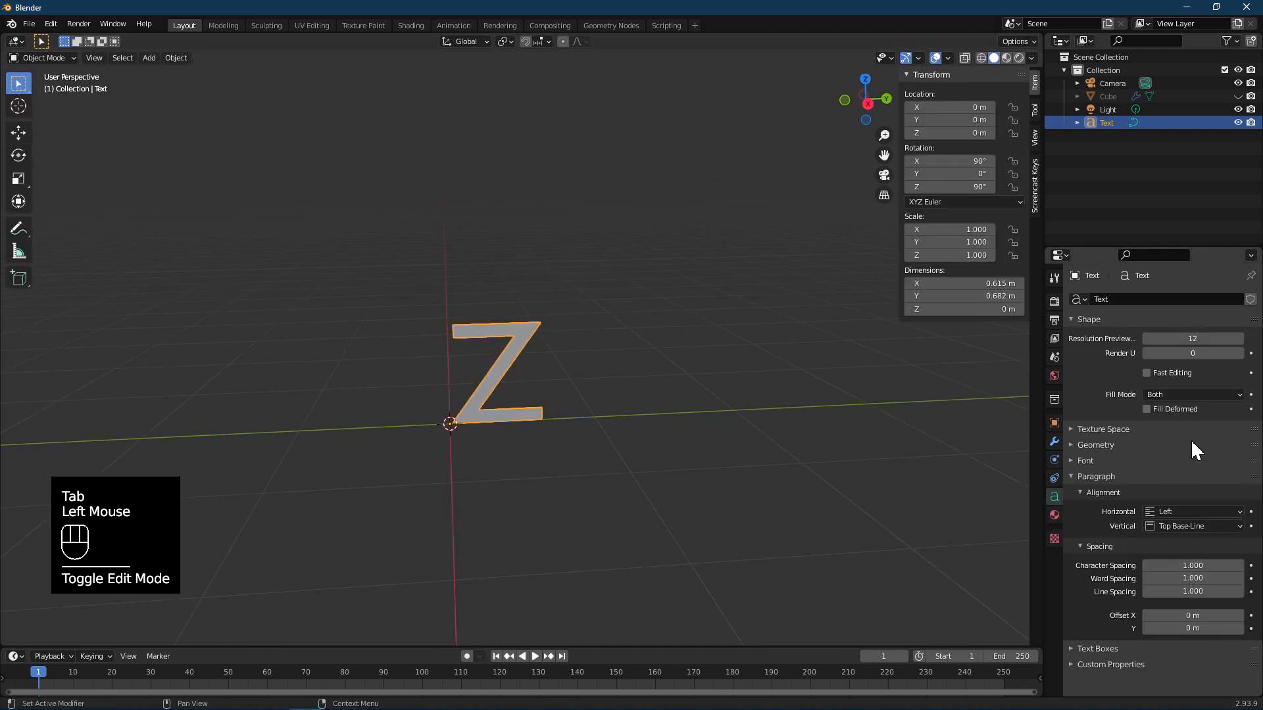
double_click(1080, 461)
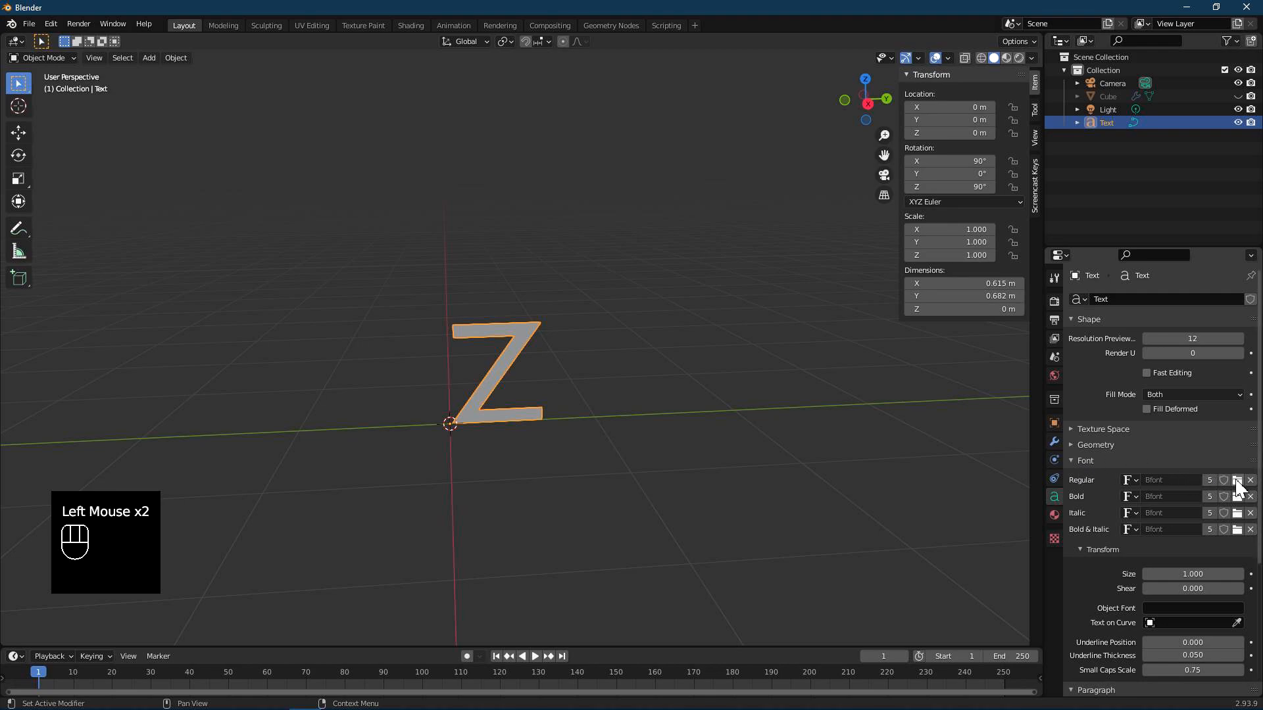
left_click(1237, 481)
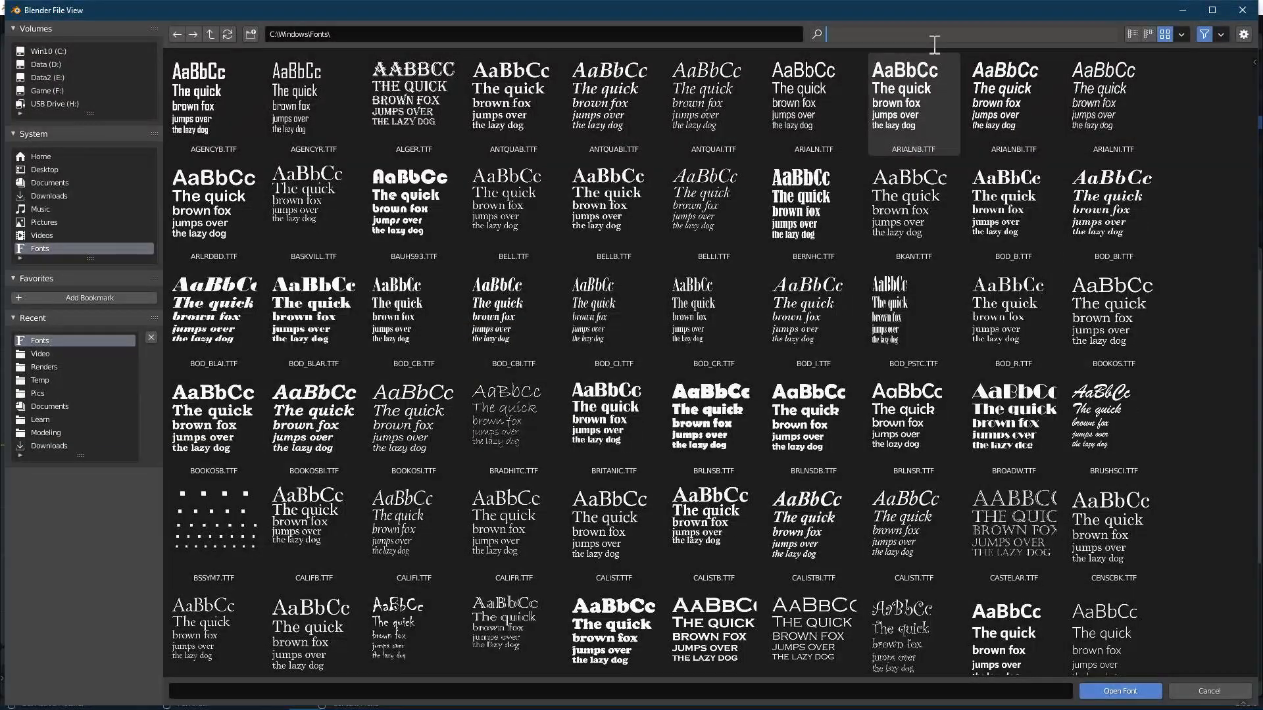
type("web")
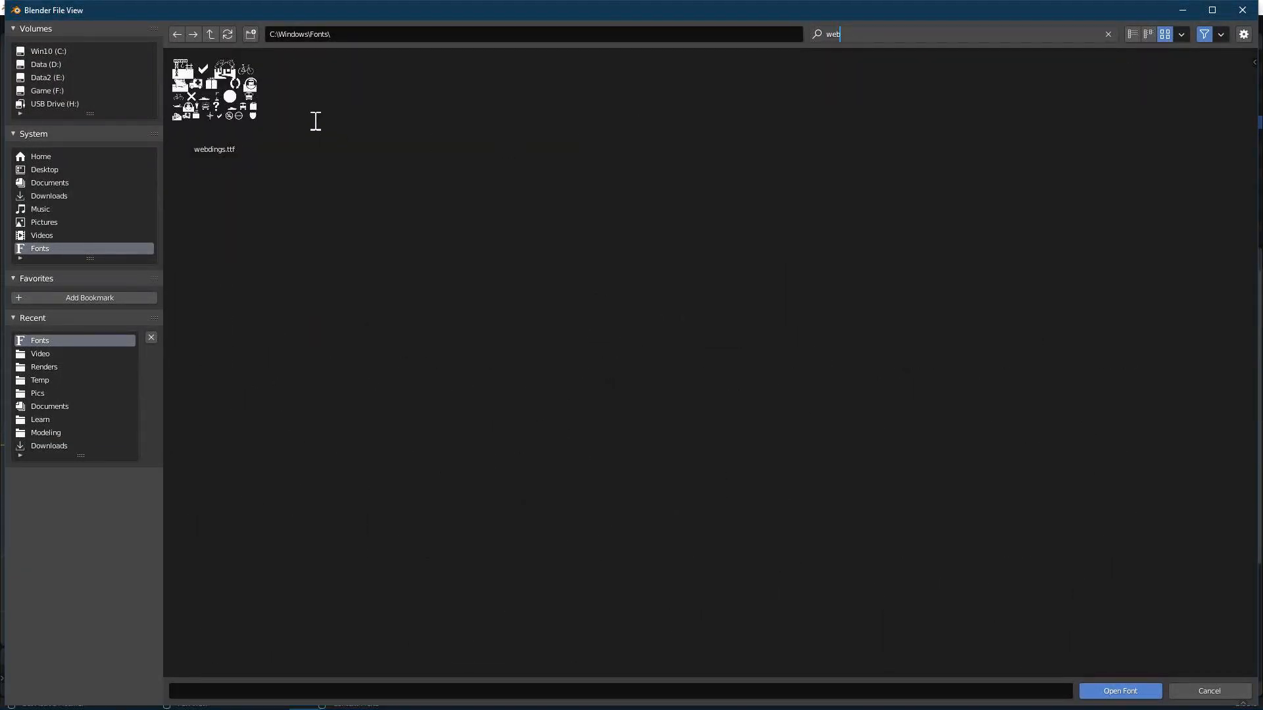
double_click(210, 98)
middle_click_drag(564, 500, 604, 421)
key("Tab")
scroll(605, 418, "up", 2)
key("Tab")
scroll(589, 414, "up", 1)
middle_click_drag(580, 417, 572, 367, "shift")
Add a Mirror modifier to the bouquet text, mirroring on the Y axis only.
left_click(1055, 441)
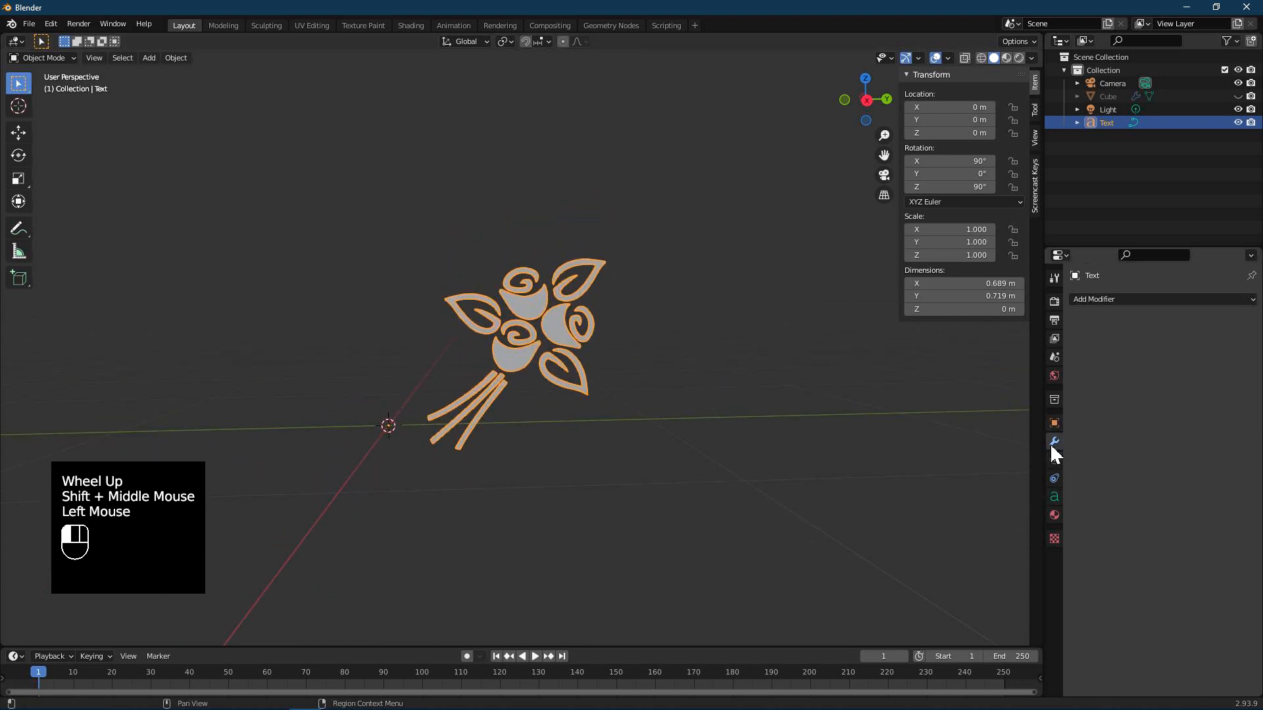
left_click(1115, 300)
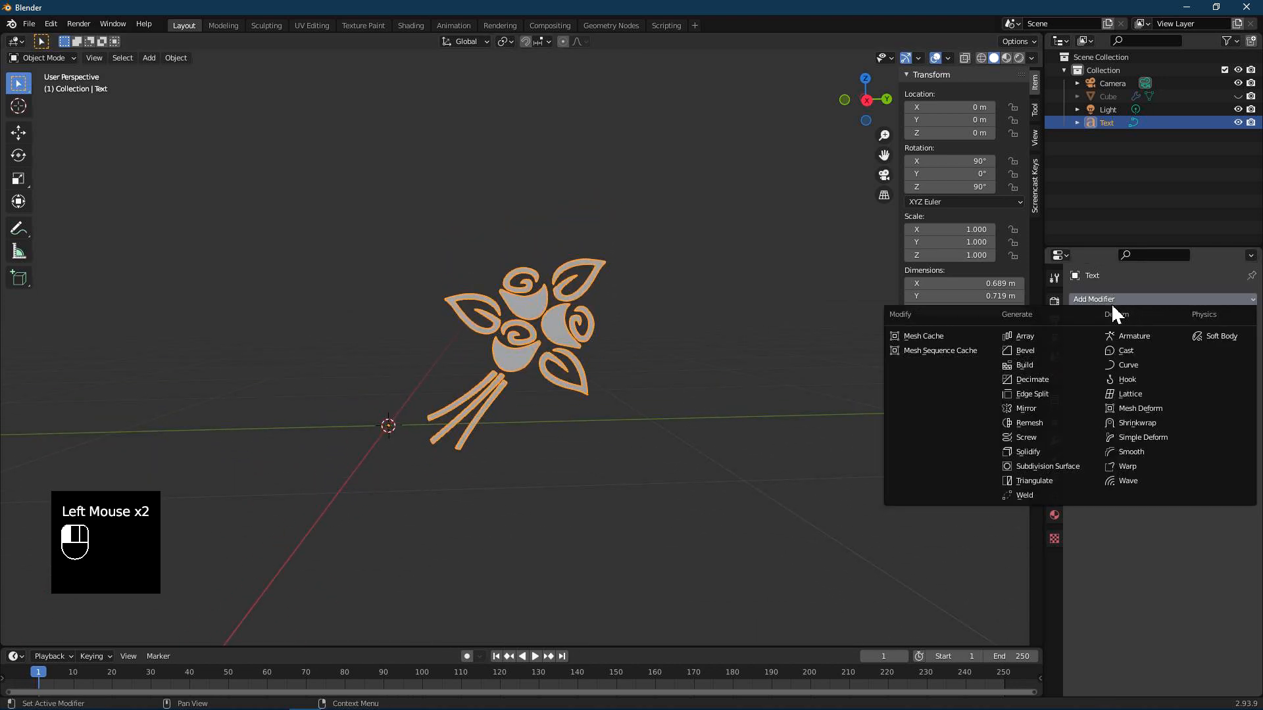
left_click(1032, 411)
left_click(1222, 340)
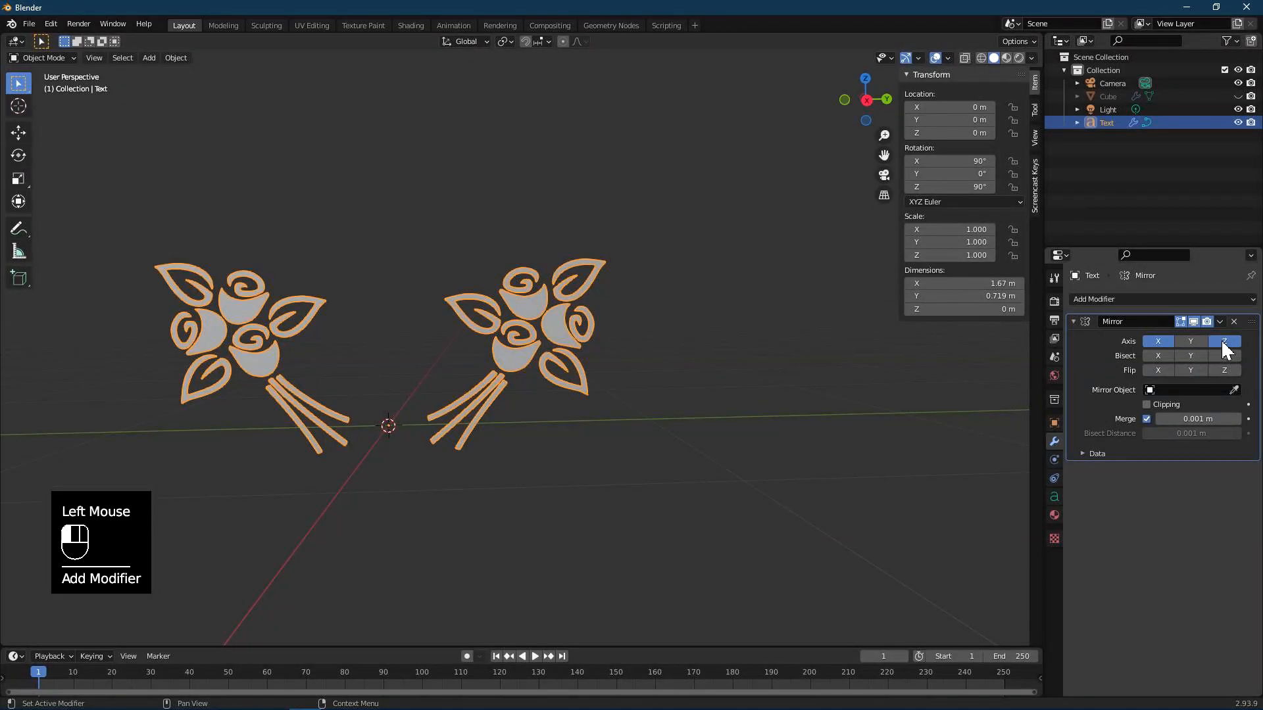
left_click(1192, 342)
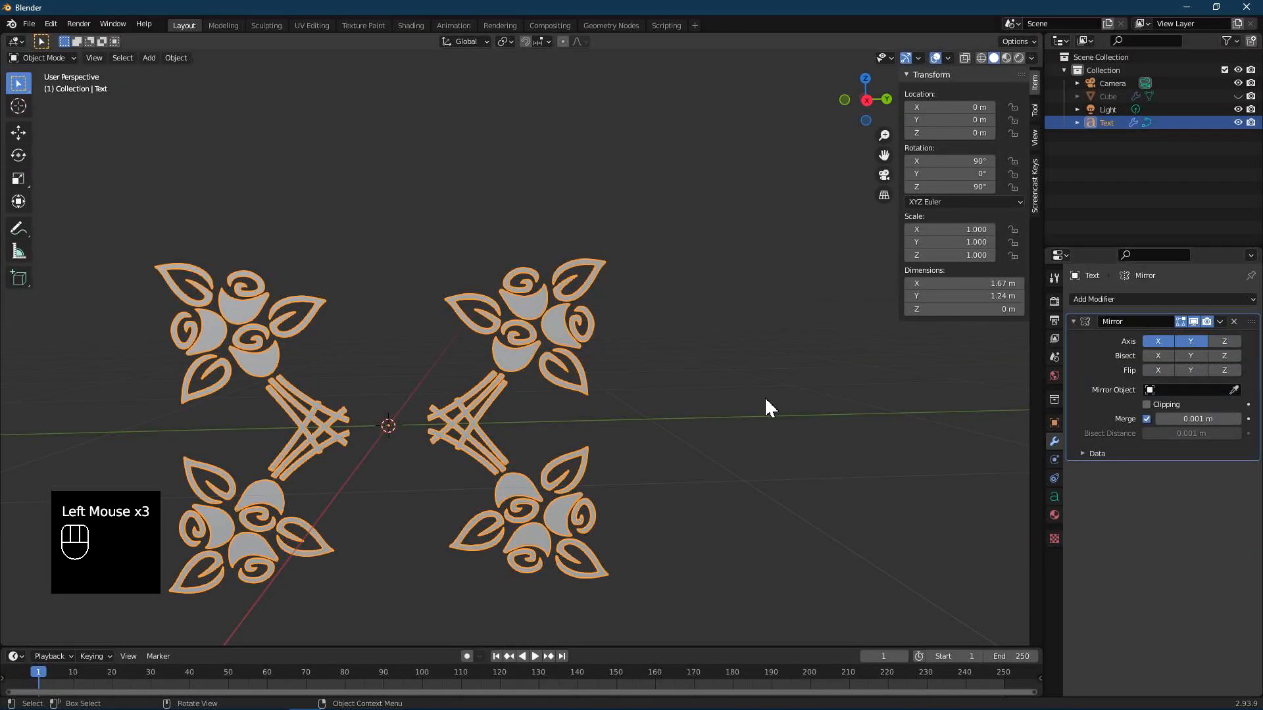
scroll(744, 397, "up", 1)
scroll(744, 398, "down", 1)
left_click(1158, 341)
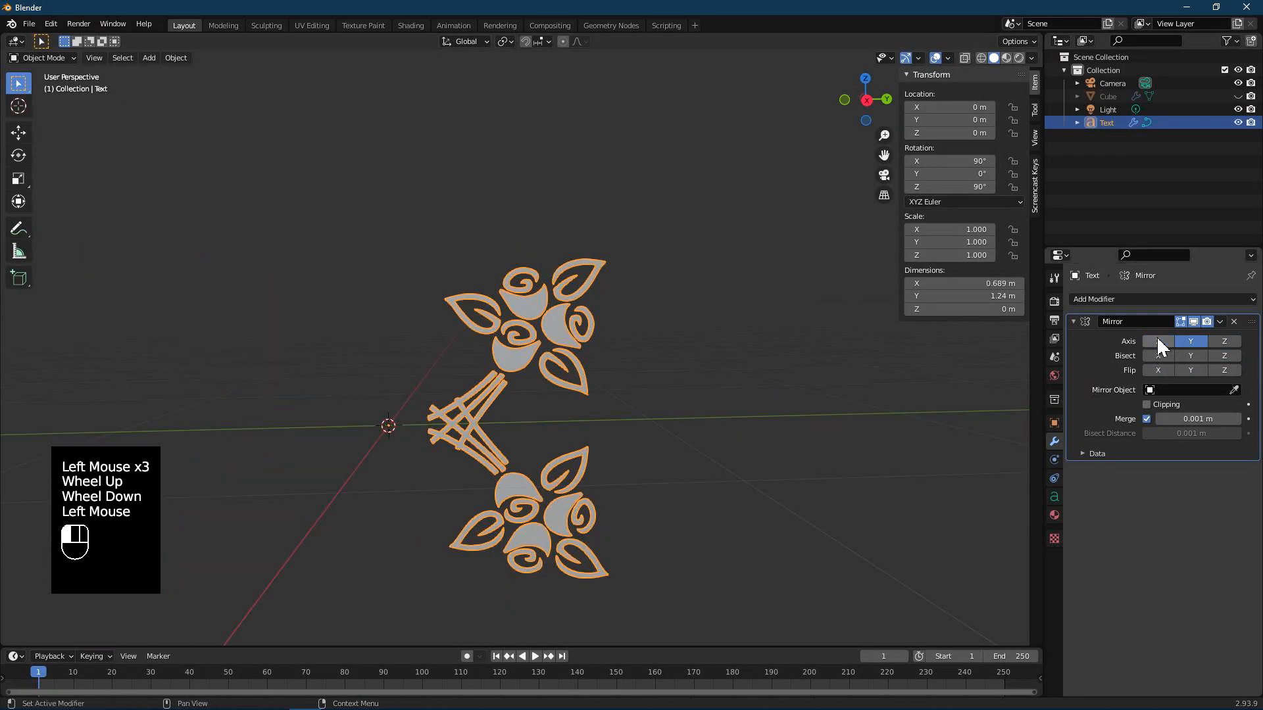
mouse_move(701, 412)
middle_mouse_down()
mouse_move(608, 394)
mouse_move(452, 401)
mouse_move(711, 415)
middle_mouse_up()
scroll(644, 424, "up", 1)
scroll(642, 424, "down", 1)
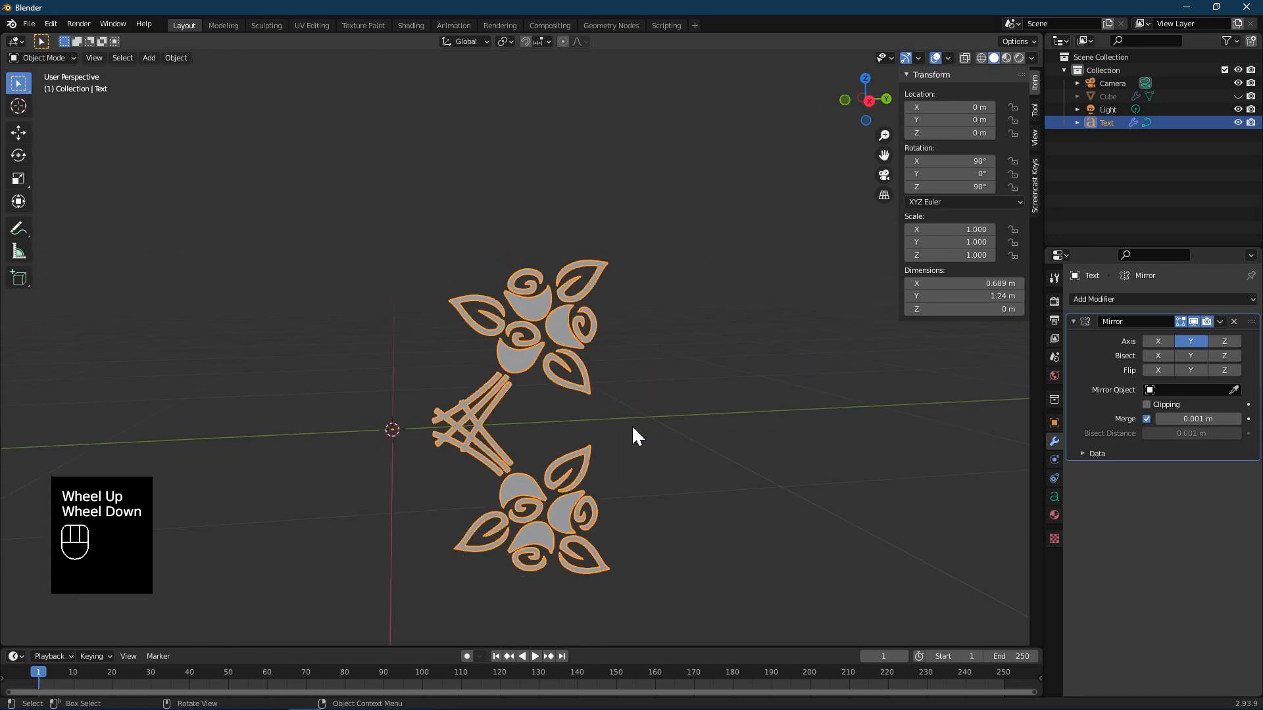
key("Tab")
key("Tab")
middle_click_drag(621, 440, 626, 446)
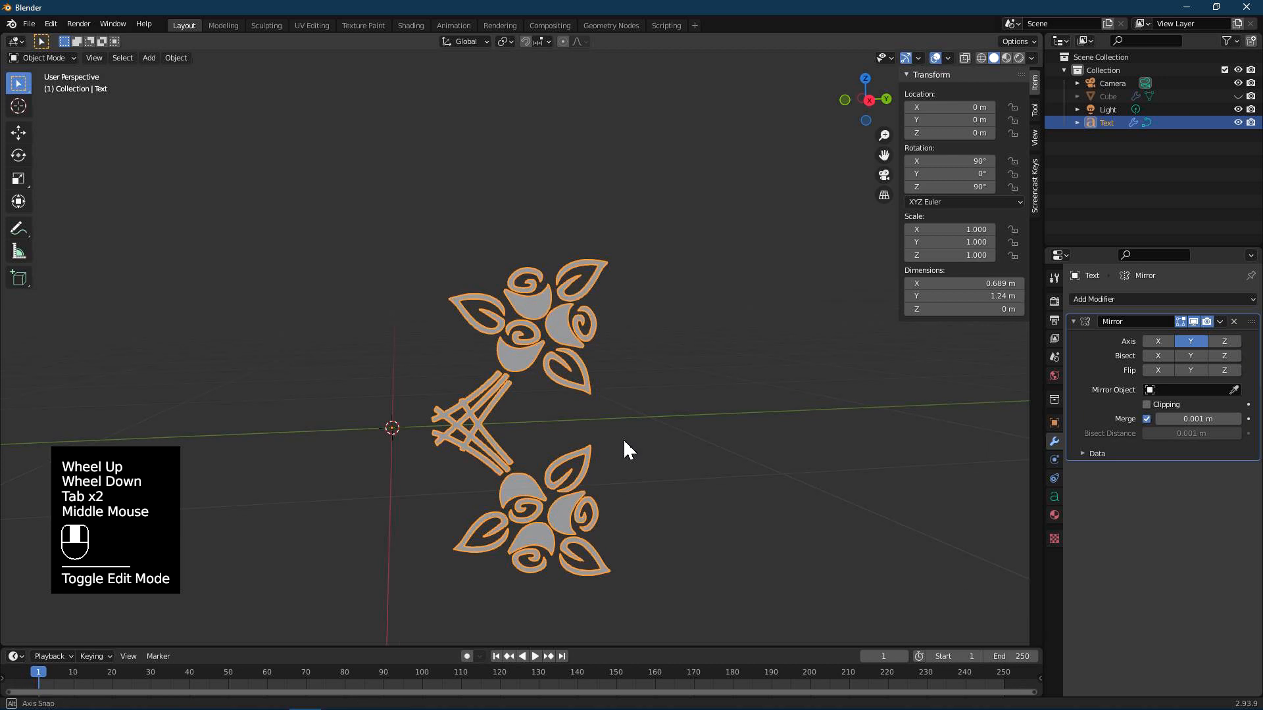
Activate the Move tool and convert the mirrored text object to a mesh.
left_click(18, 132)
middle_click_drag(513, 483, 558, 442)
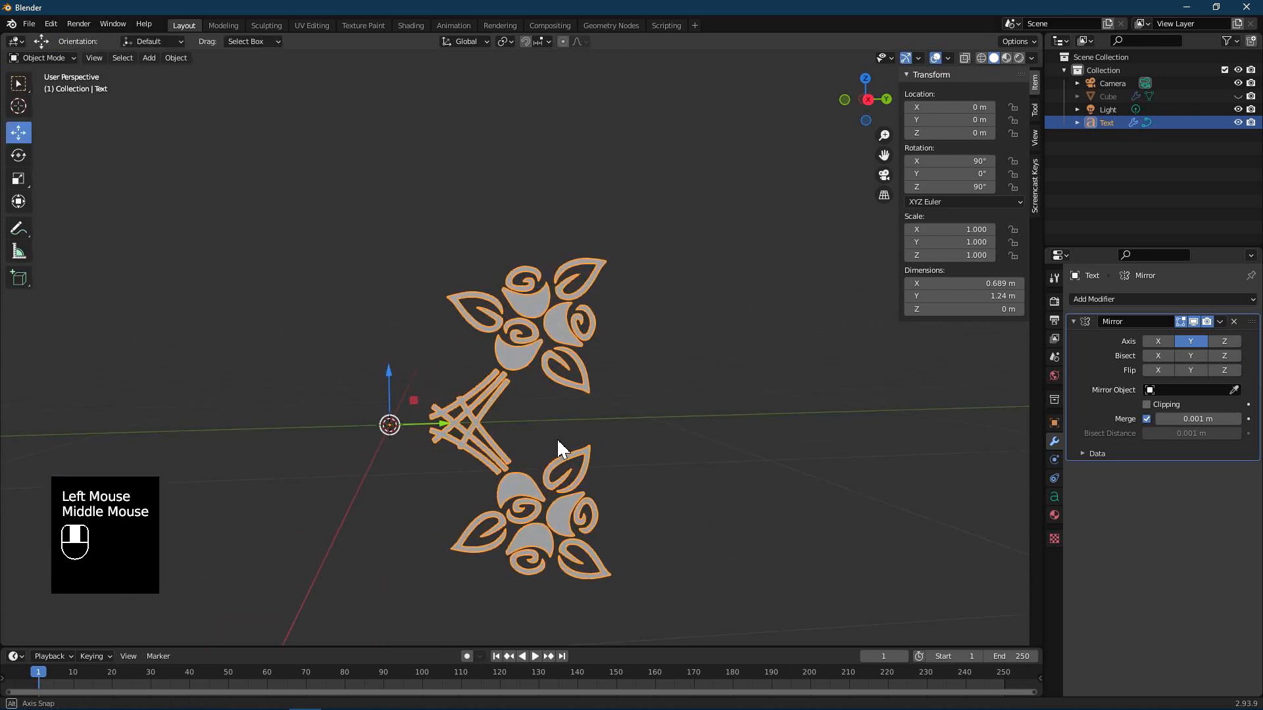
right_click(519, 359)
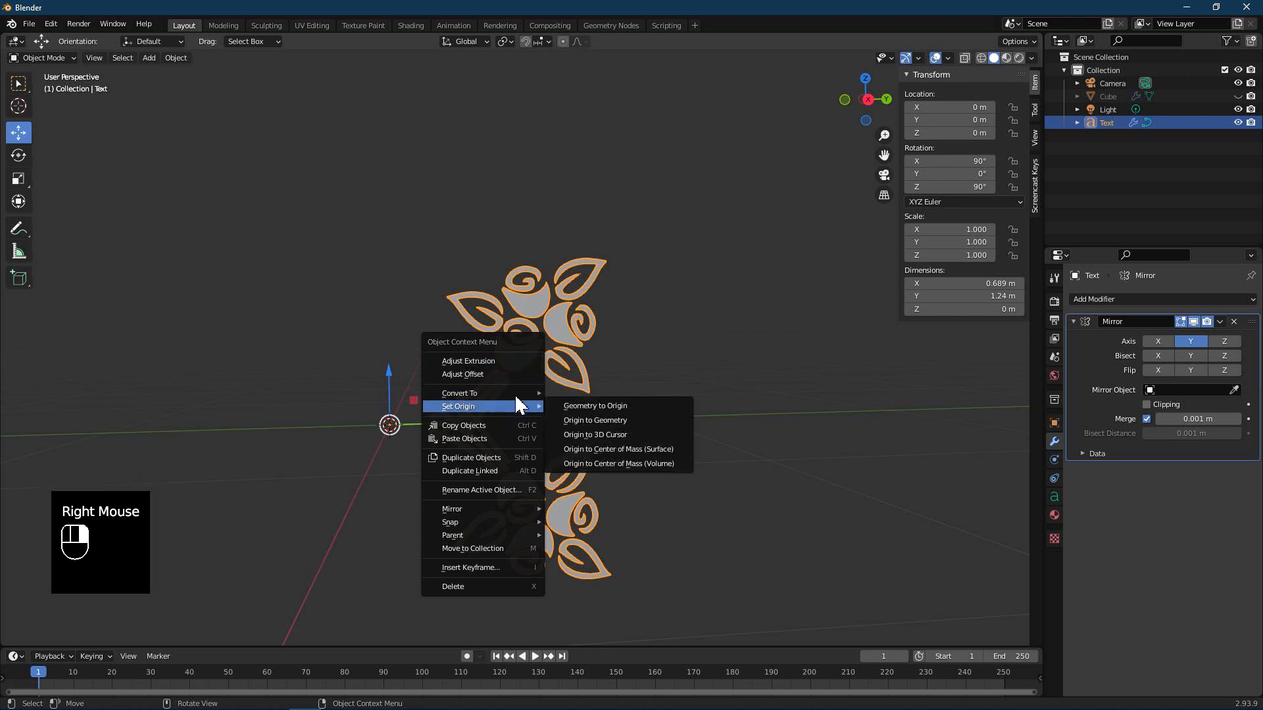
mouse_move(509, 392)
left_click(562, 405)
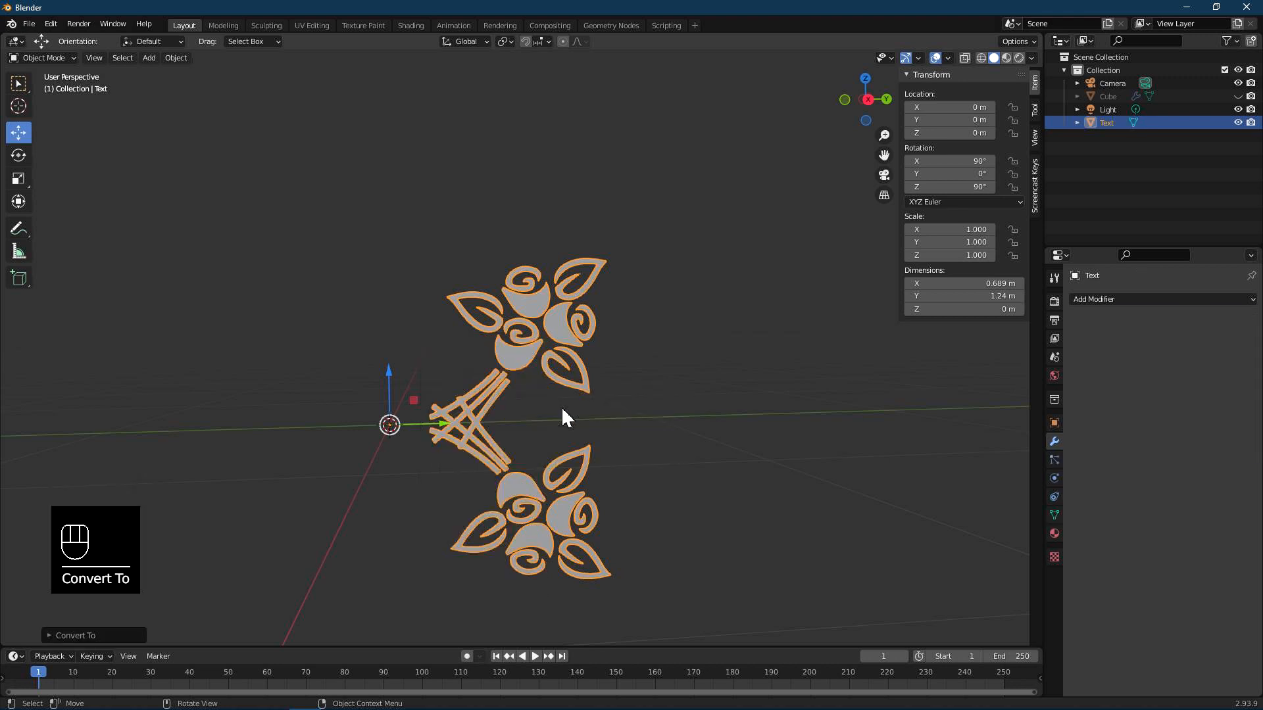
Select the whole bouquet mesh in Edit Mode and clean it up with Limited Dissolve.
key("Tab")
key("a")
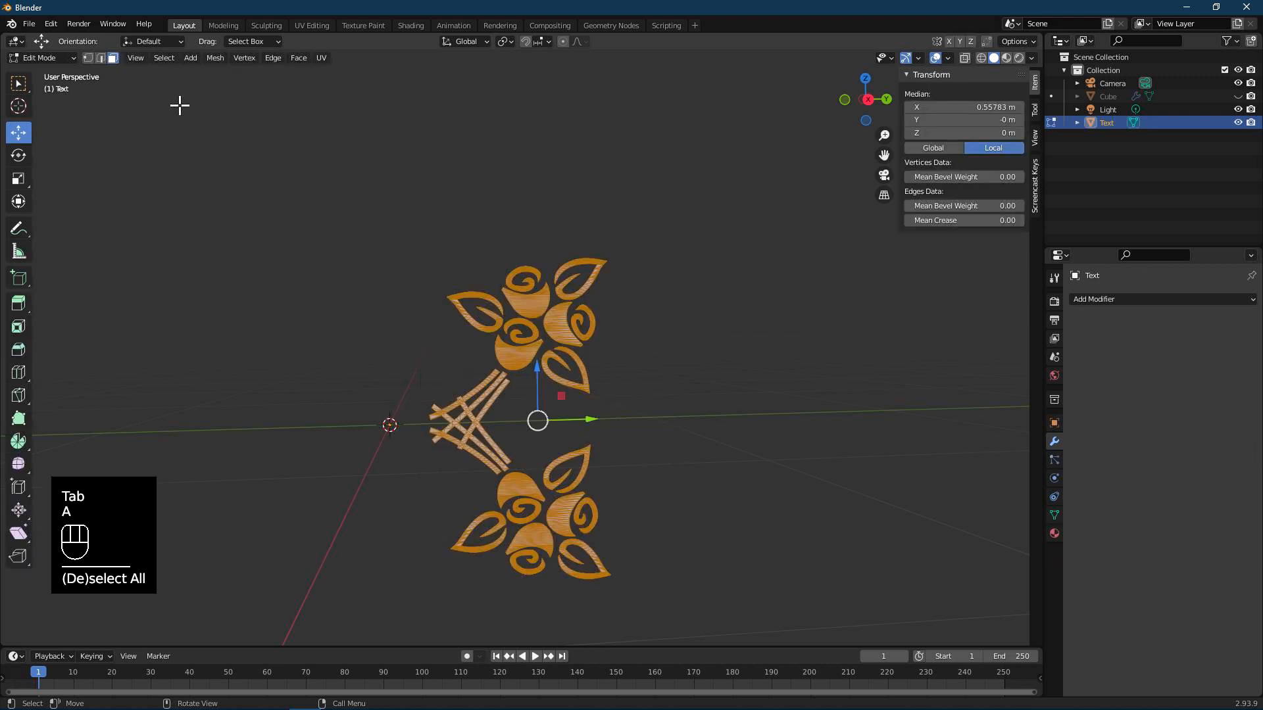
left_click(216, 59)
mouse_move(283, 346)
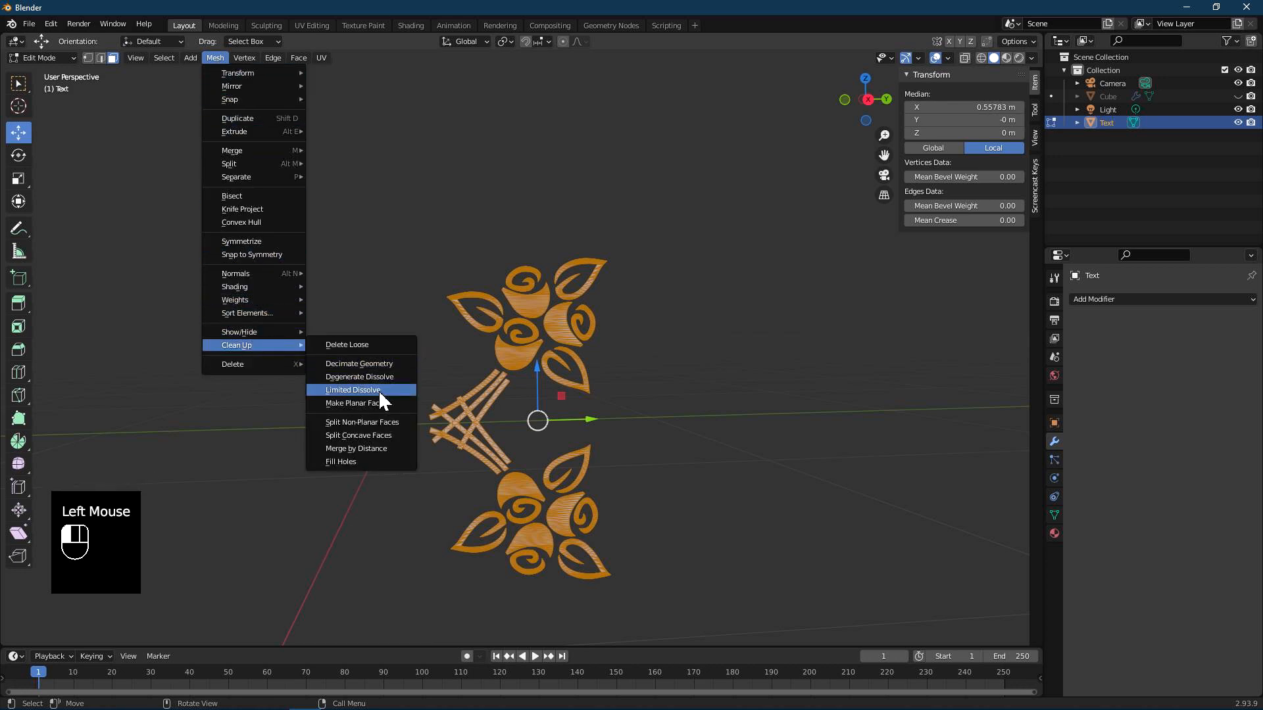
left_click(381, 389)
scroll(612, 460, "up", 1)
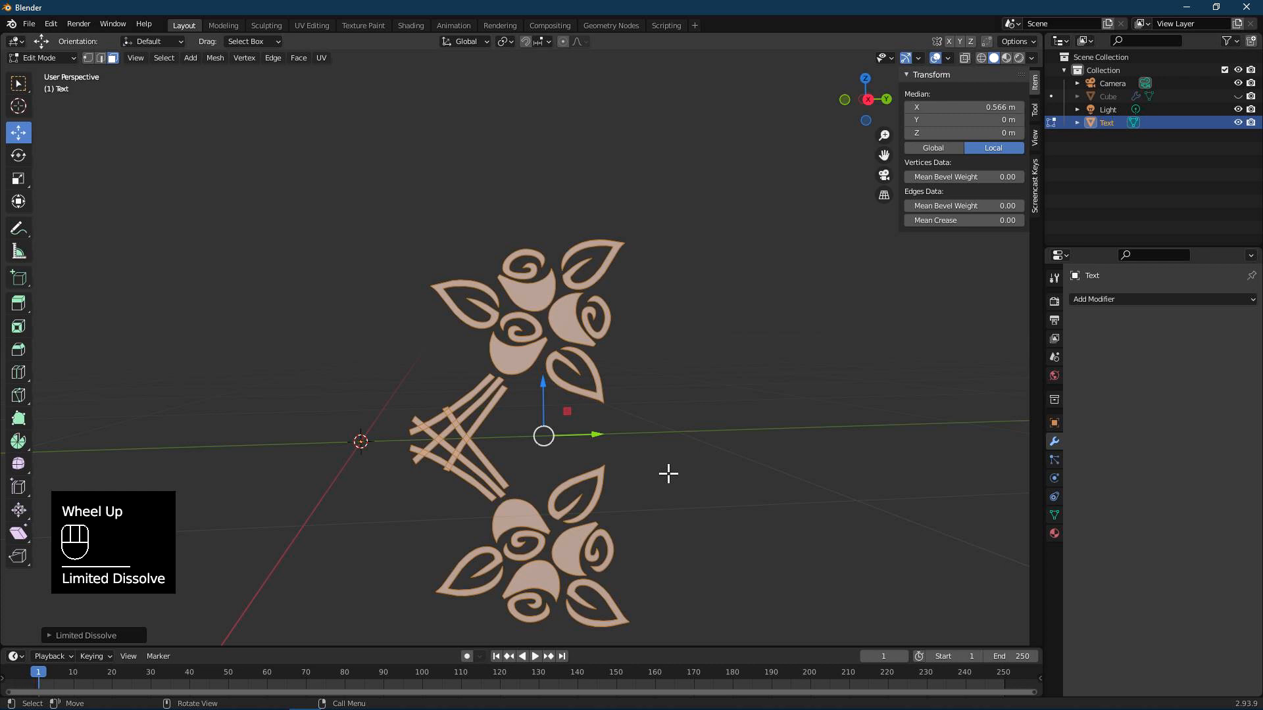
Move the mesh along global Y toward the origin, to a local X median of about 0.45 m, and add an X-axis Mirror modifier.
left_click_drag(606, 446, 564, 439)
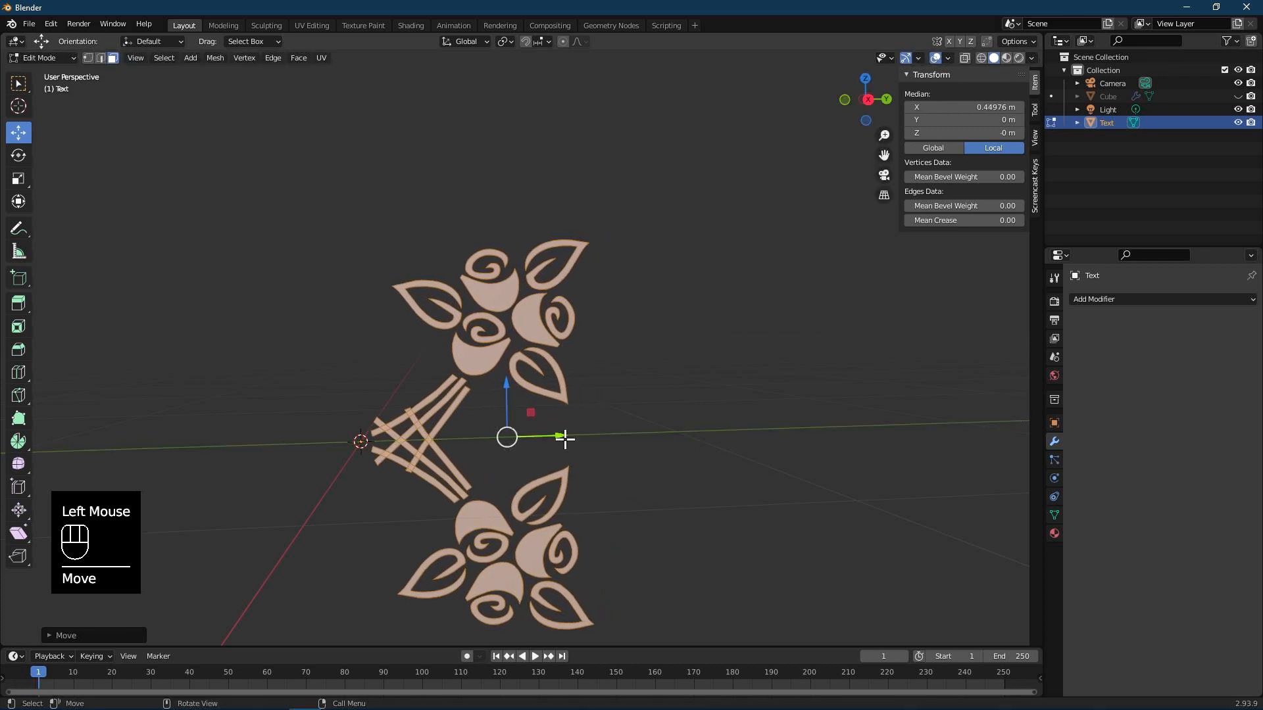
left_click(1105, 301)
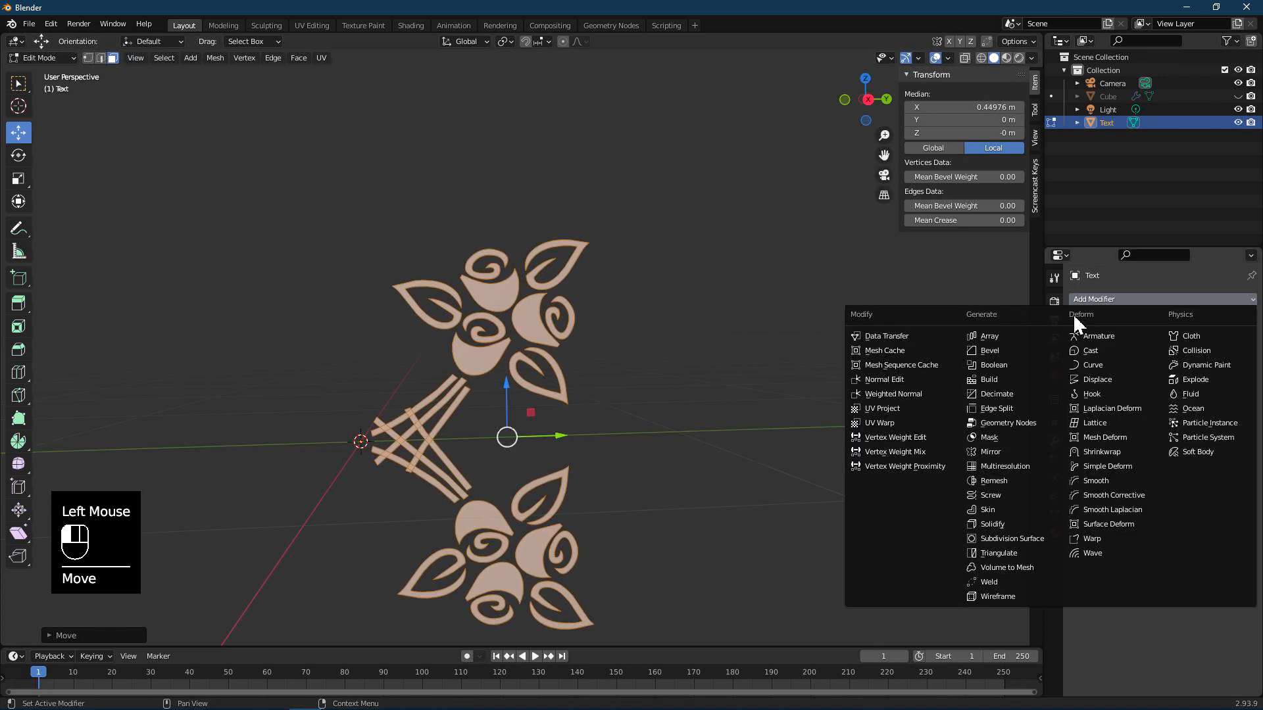
left_click(995, 452)
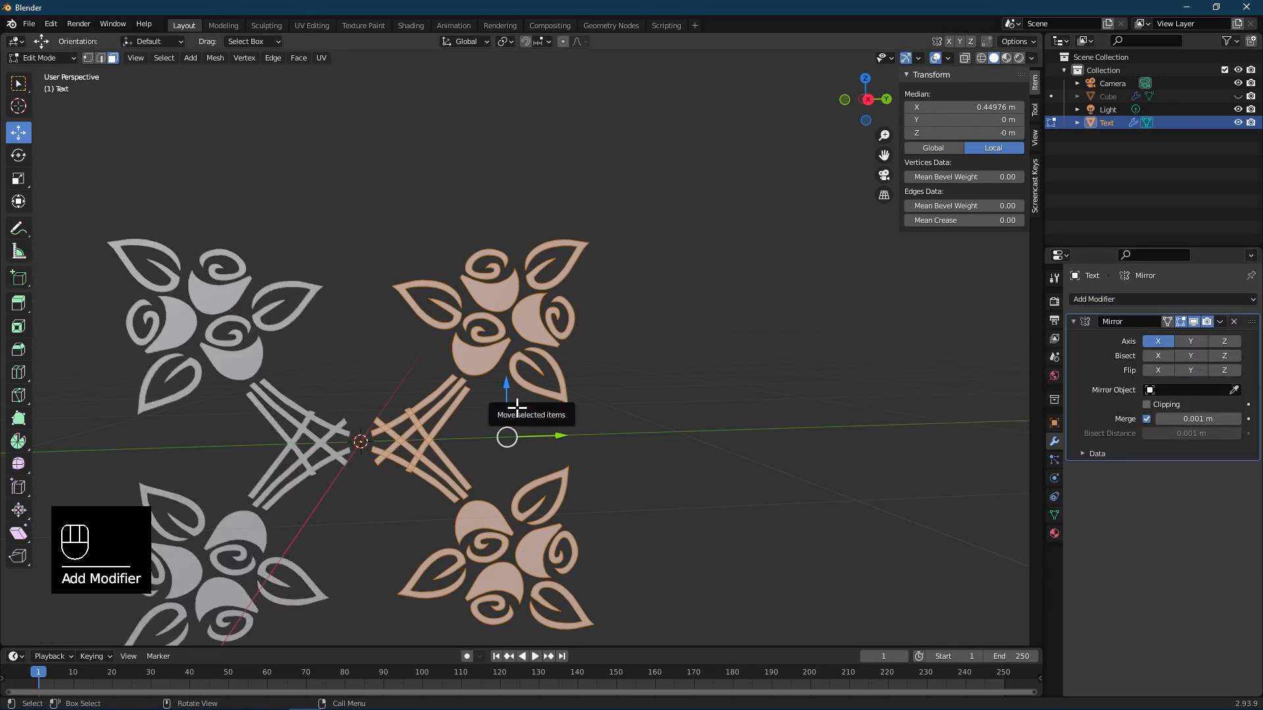
In right orthographic view, nudge the bouquets closer to the mirror line, to a local X median of about 0.442 m, and deselect everything.
key("KP_3")
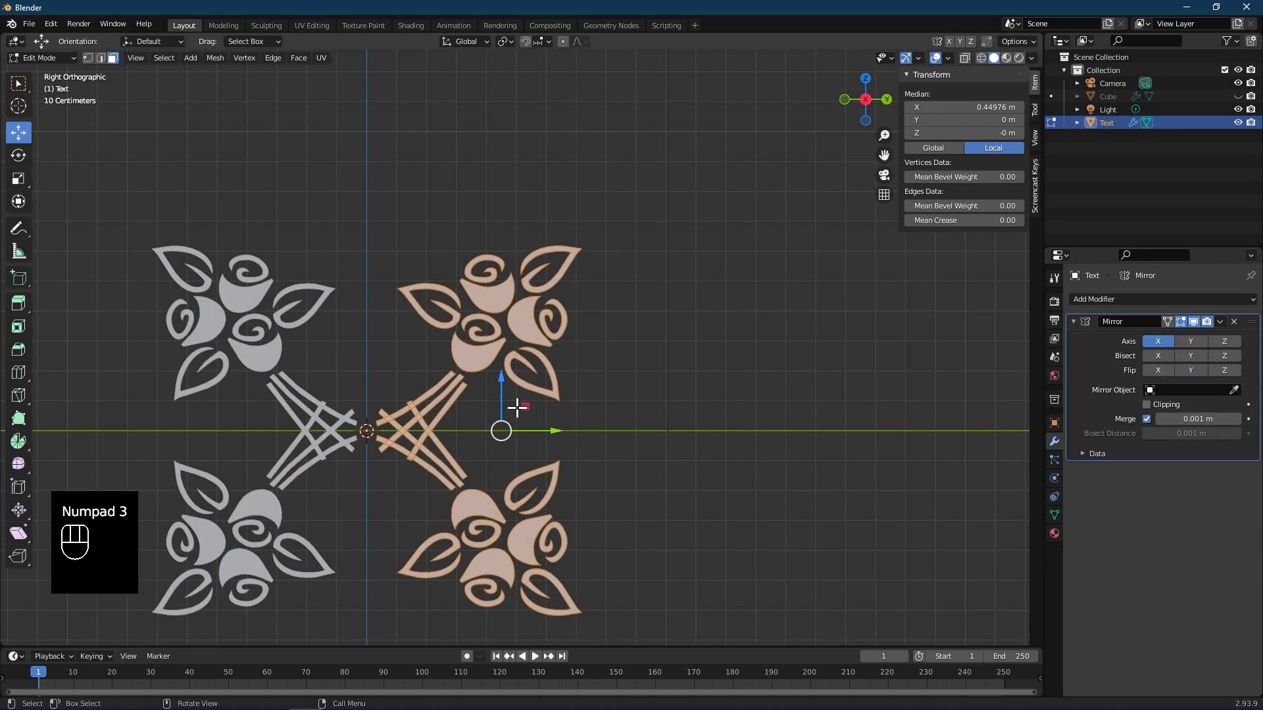
scroll(435, 457, "up", 1)
middle_click_drag(388, 451, 568, 353, "shift")
left_click_drag(733, 358, 730, 360)
scroll(597, 414, "down", 1)
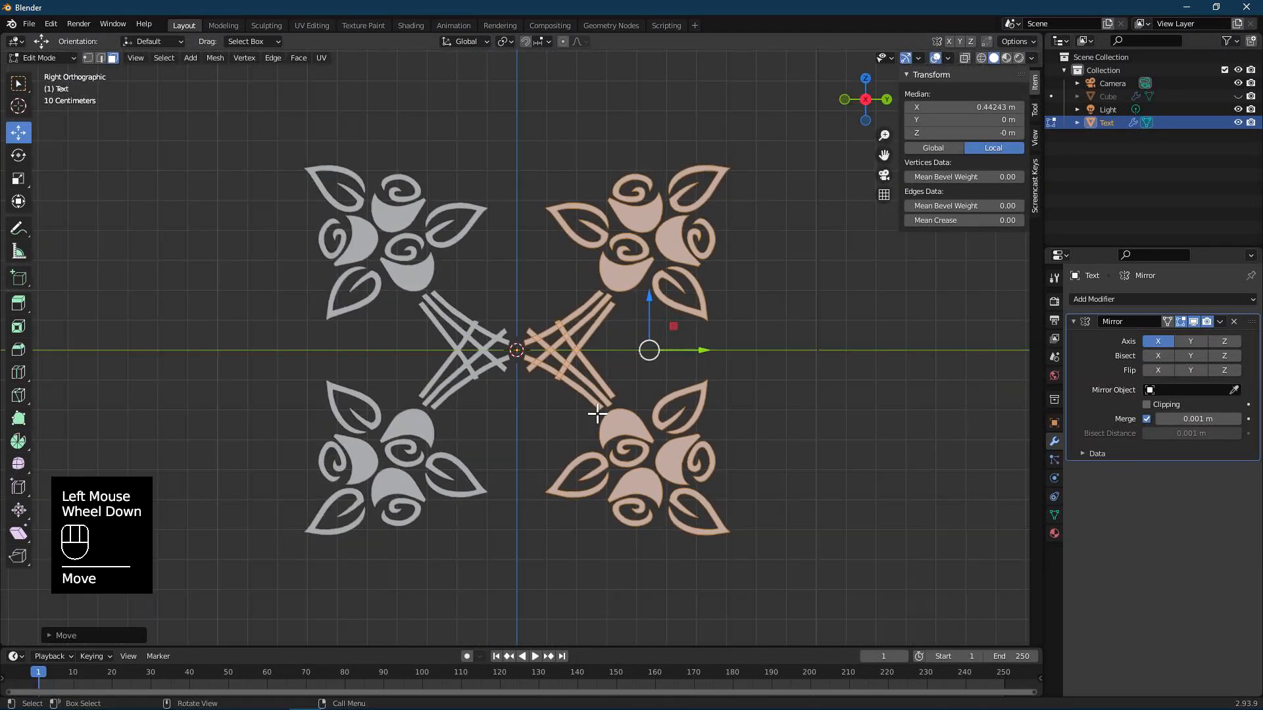
left_click(757, 394)
Add a Solidify modifier to the mirrored bouquet ornament and return to Object Mode.
middle_click_drag(602, 364, 666, 375)
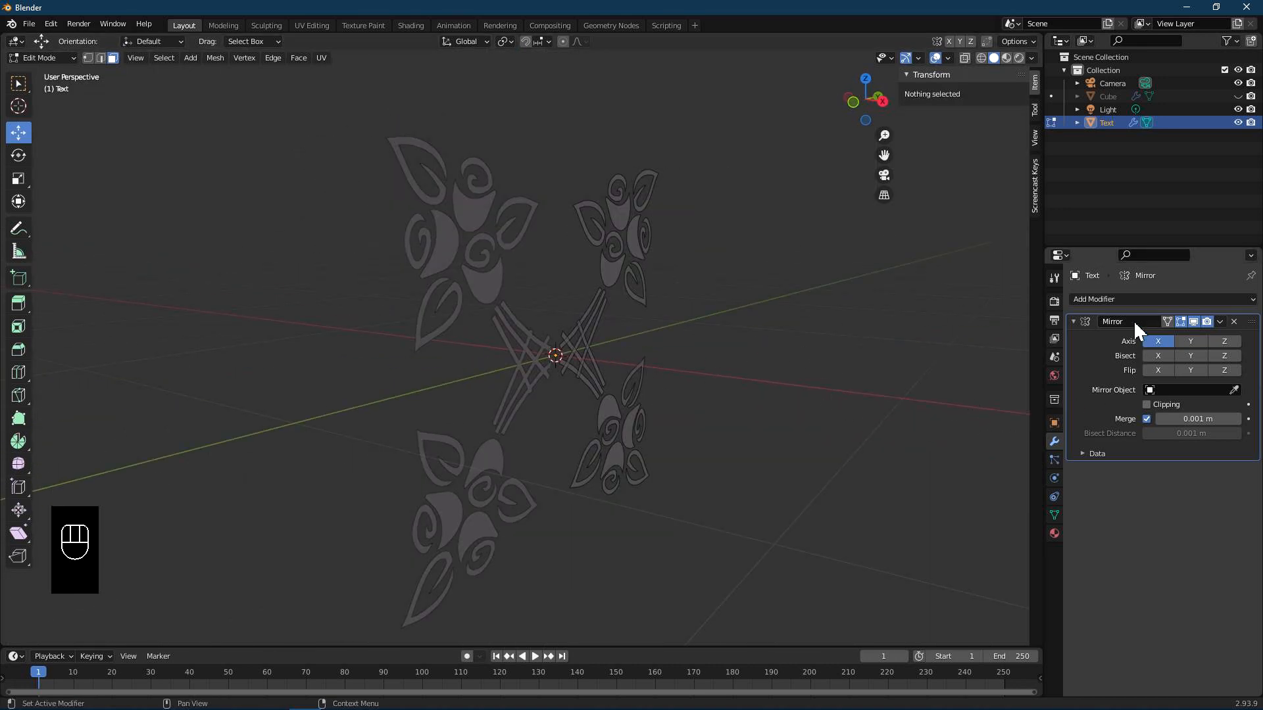
left_click(1129, 299)
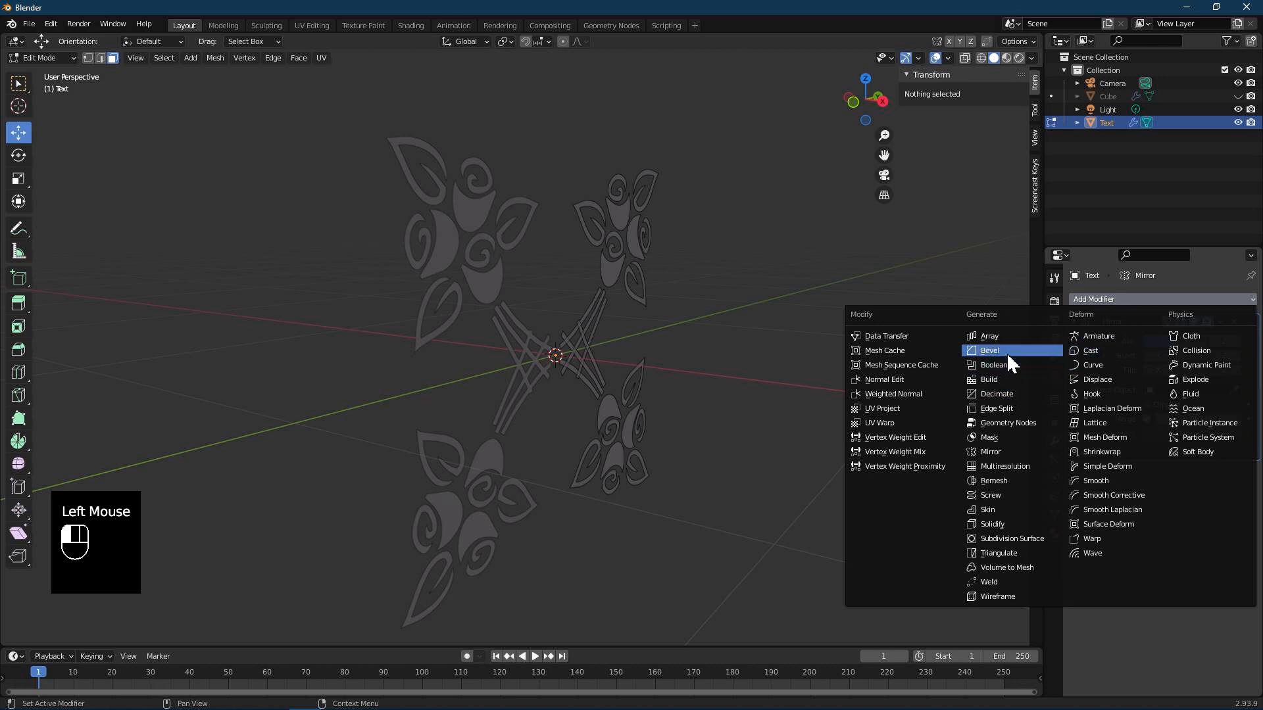
middle_click_drag(667, 361, 409, 369)
key("Tab")
key("Tab")
middle_click_drag(690, 352, 683, 337)
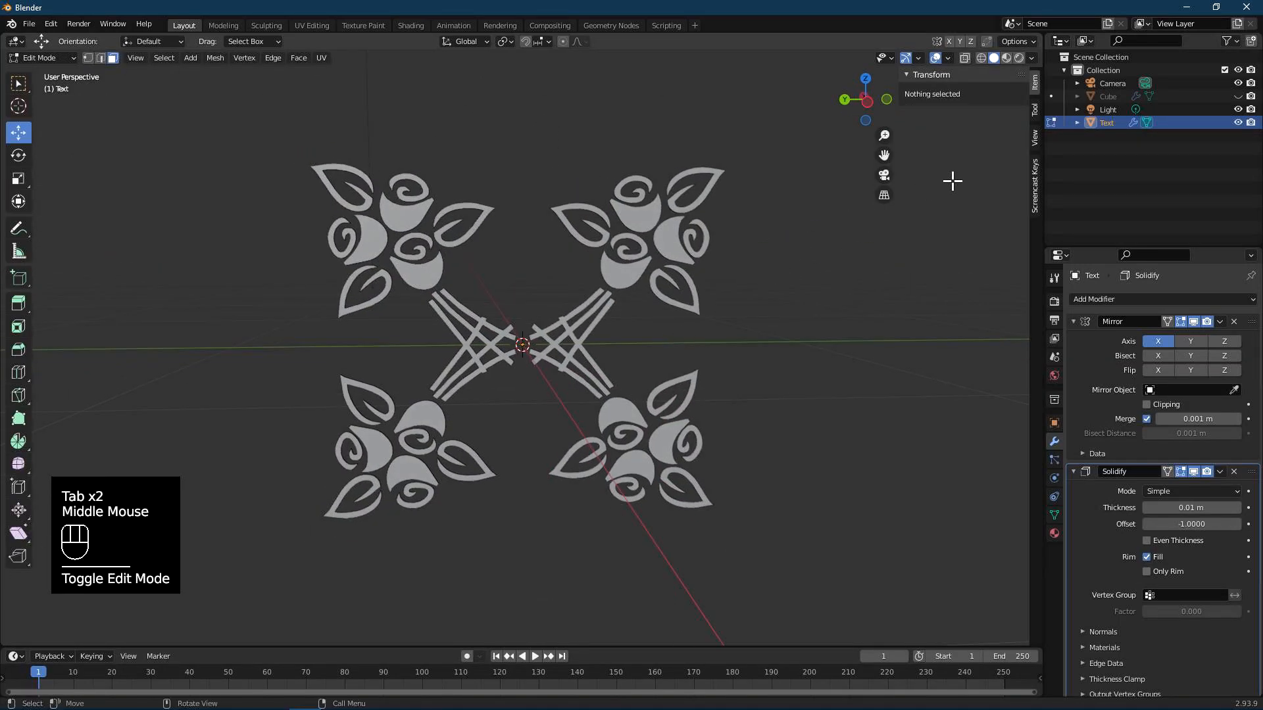
key("Tab")
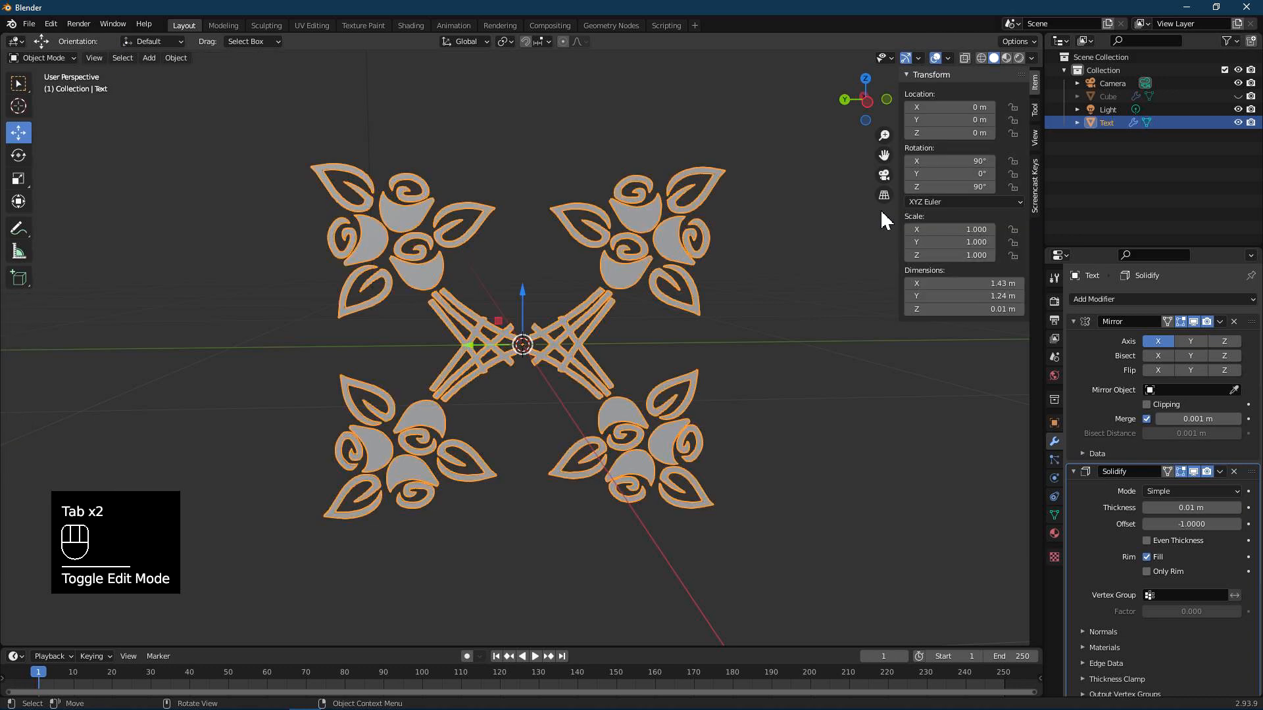
Unhide the panel and raise the floral ornament 1 m along global Z.
left_click(1238, 96)
scroll(582, 358, "down", 3)
mouse_move(600, 355)
middle_mouse_down()
mouse_move(578, 353)
mouse_move(590, 350)
middle_mouse_up()
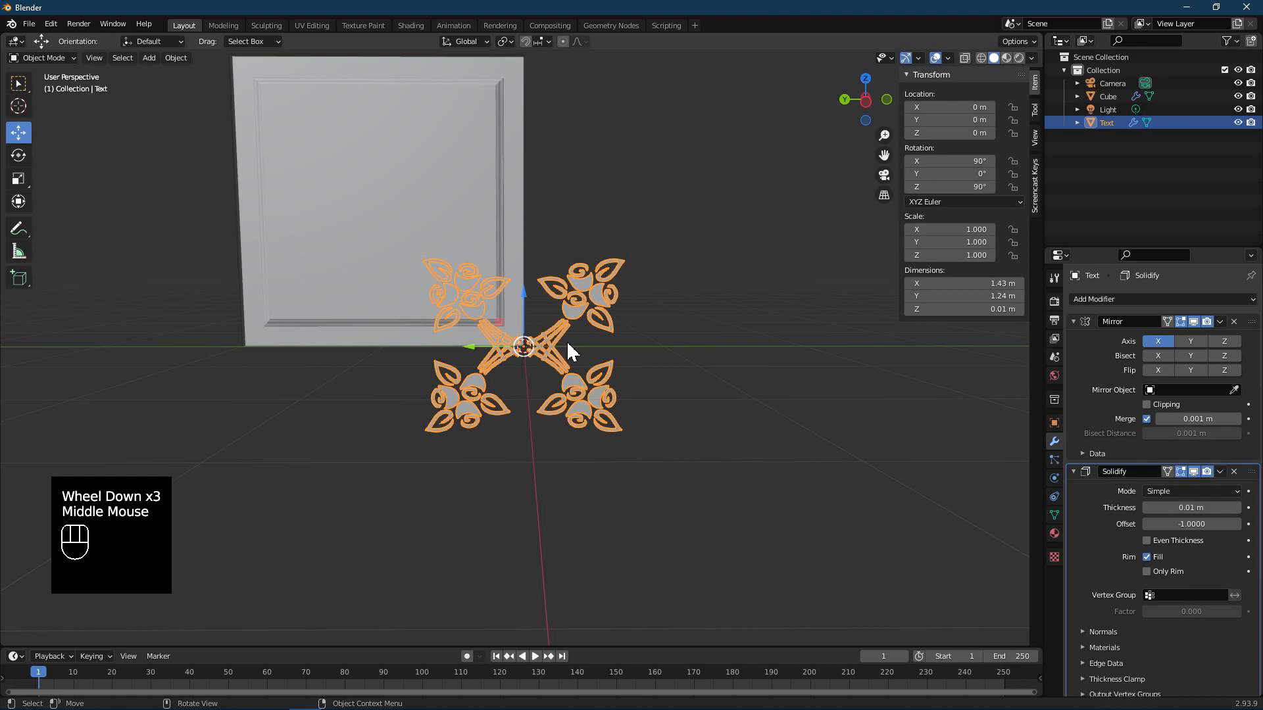
key("g")
key("z")
key("1")
left_click(567, 343)
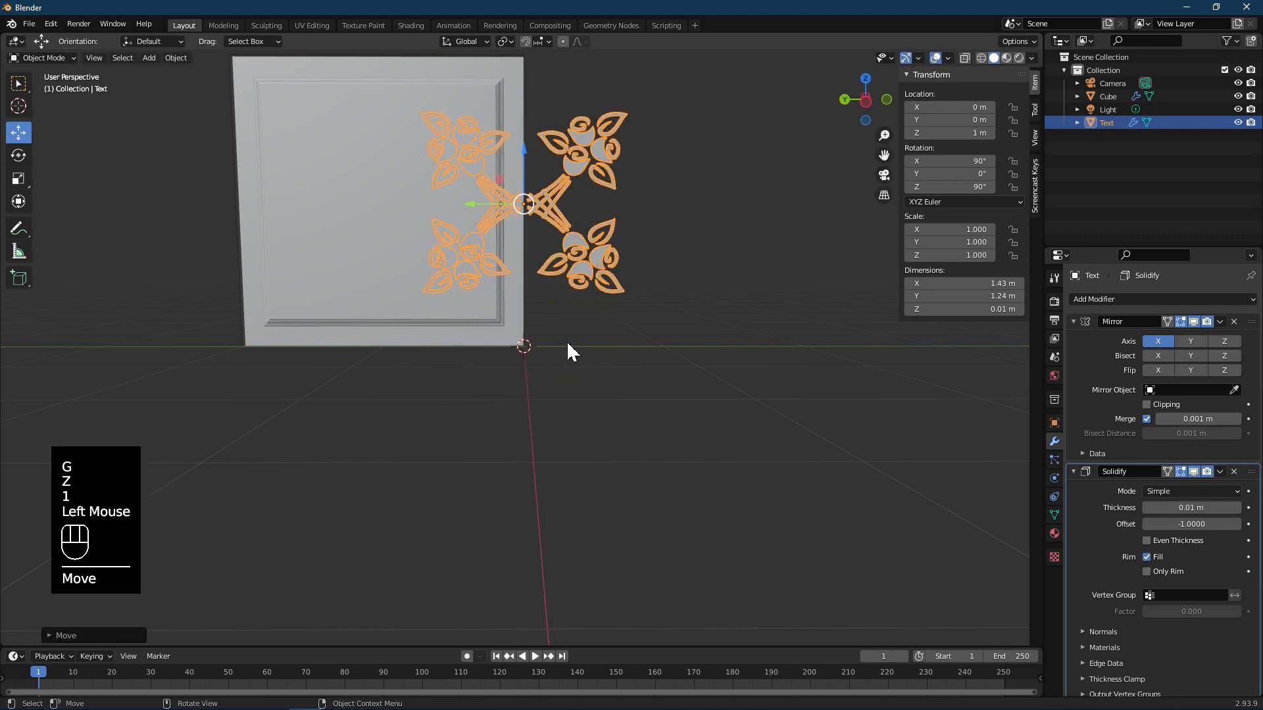
Move the ornament 1 m along global Y to centre it on the panel.
middle_click_drag(459, 191, 201, 212)
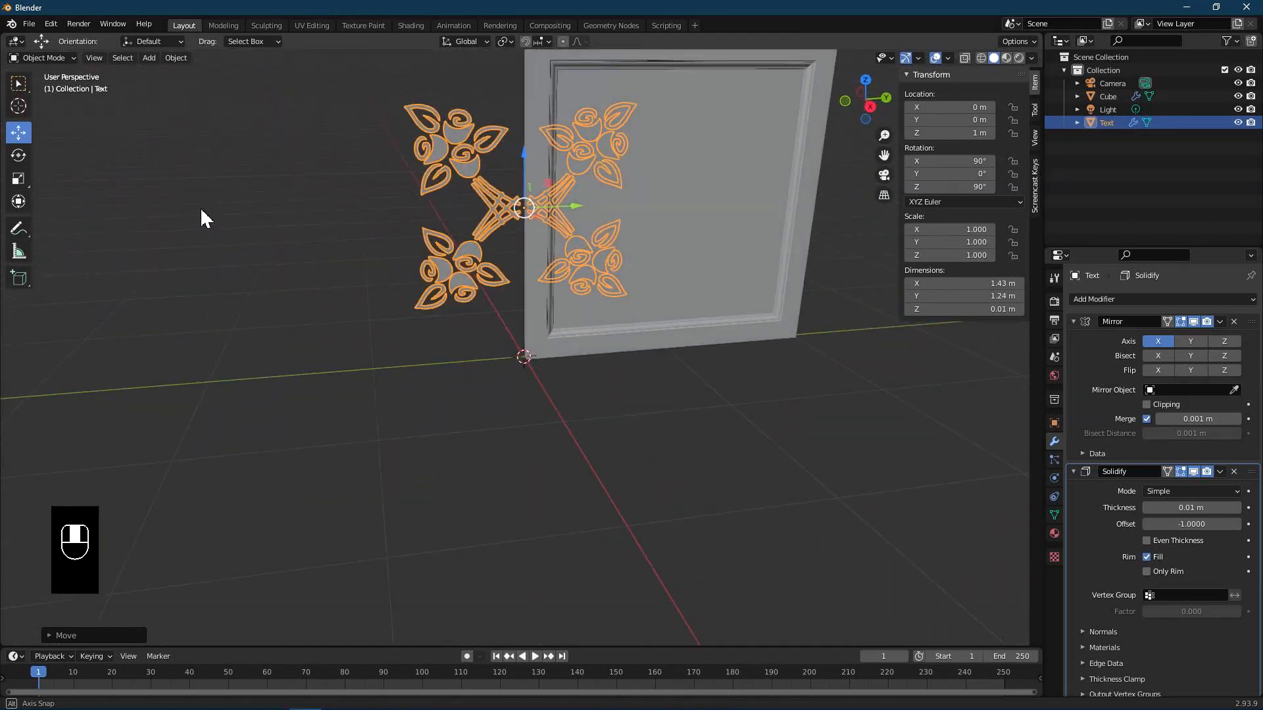
key("g")
key("y")
key("1")
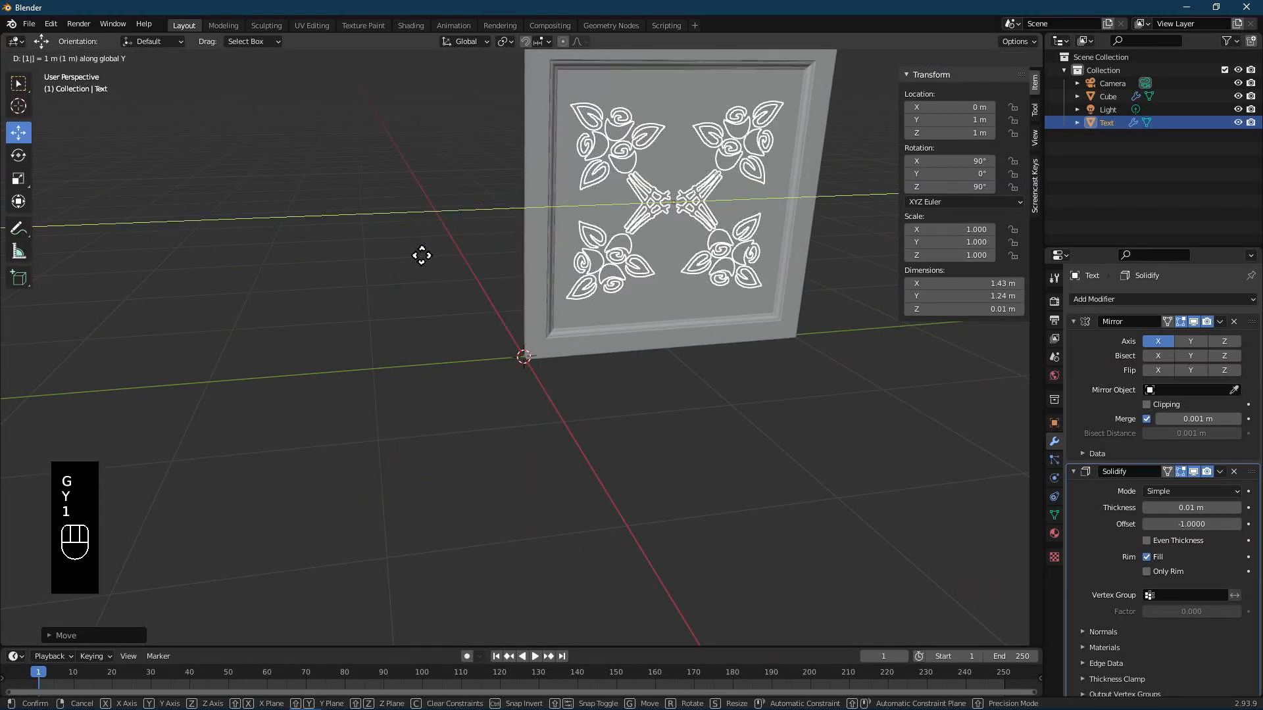
left_click(421, 256)
Slide the ornament along X toward the panel's recessed front face, to an X location of about 0.056 m.
middle_click_drag(704, 260, 767, 381)
scroll(626, 366, "up", 1)
scroll(638, 359, "up", 1)
scroll(654, 333, "up", 3)
middle_click_drag(665, 324, 598, 332, "shift")
mouse_move(614, 338)
left_mouse_down()
mouse_move(643, 347)
mouse_move(632, 337)
left_mouse_up()
mouse_move(632, 337)
middle_mouse_down()
mouse_move(656, 315)
mouse_move(630, 343)
middle_mouse_up()
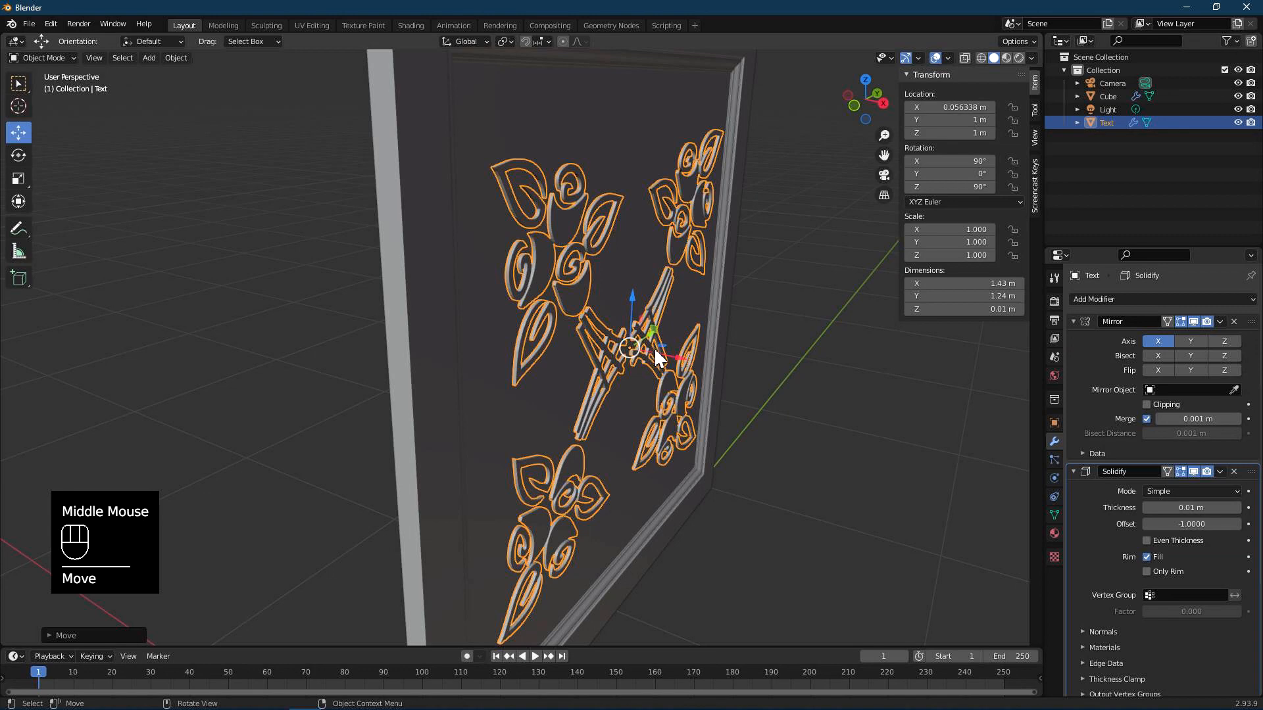
Nudge the ornament back along X toward the panel surface, to an X location of about 0.044 m.
left_click_drag(681, 357, 678, 356)
middle_click_drag(613, 271, 720, 307)
left_click(700, 357)
middle_click_drag(701, 360, 613, 325)
left_click(610, 341)
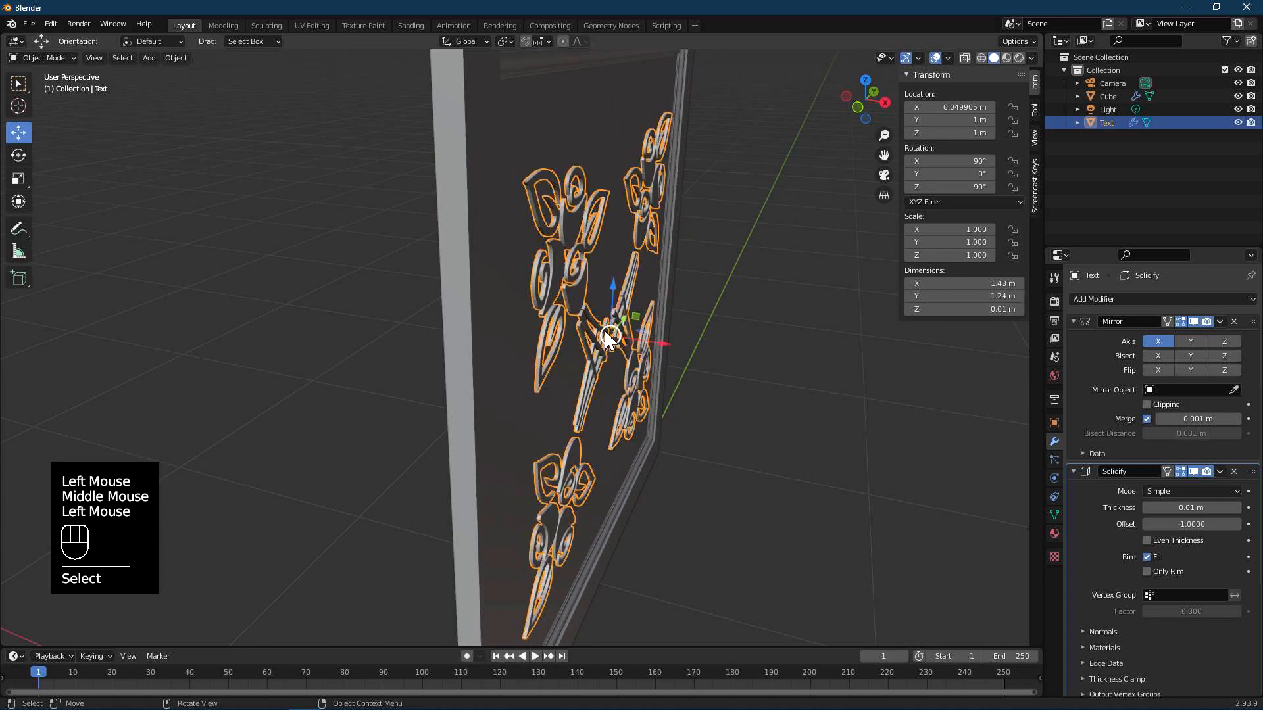
left_click_drag(664, 343, 665, 347)
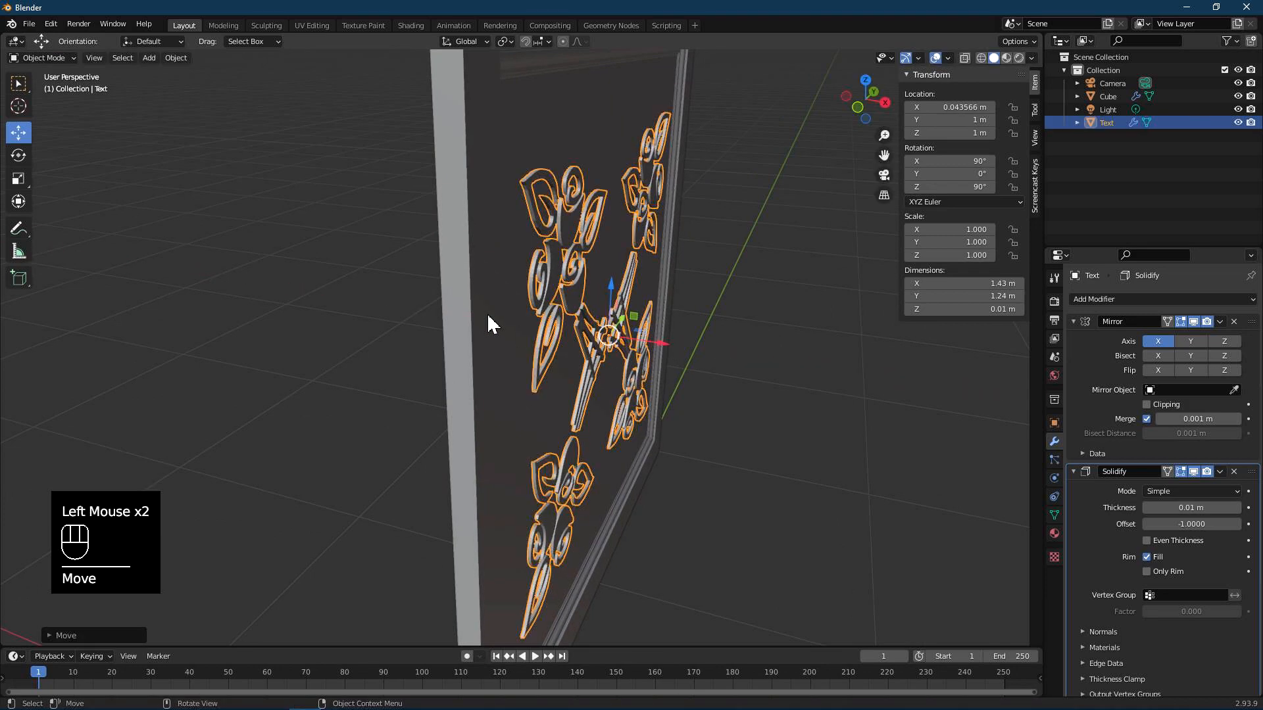
Fine-tune the ornament's X position so that it sits at the panel's recessed face.
middle_click_drag(487, 316, 545, 315)
scroll(732, 335, "up", 2)
left_click(735, 337)
middle_click_drag(788, 333, 737, 329)
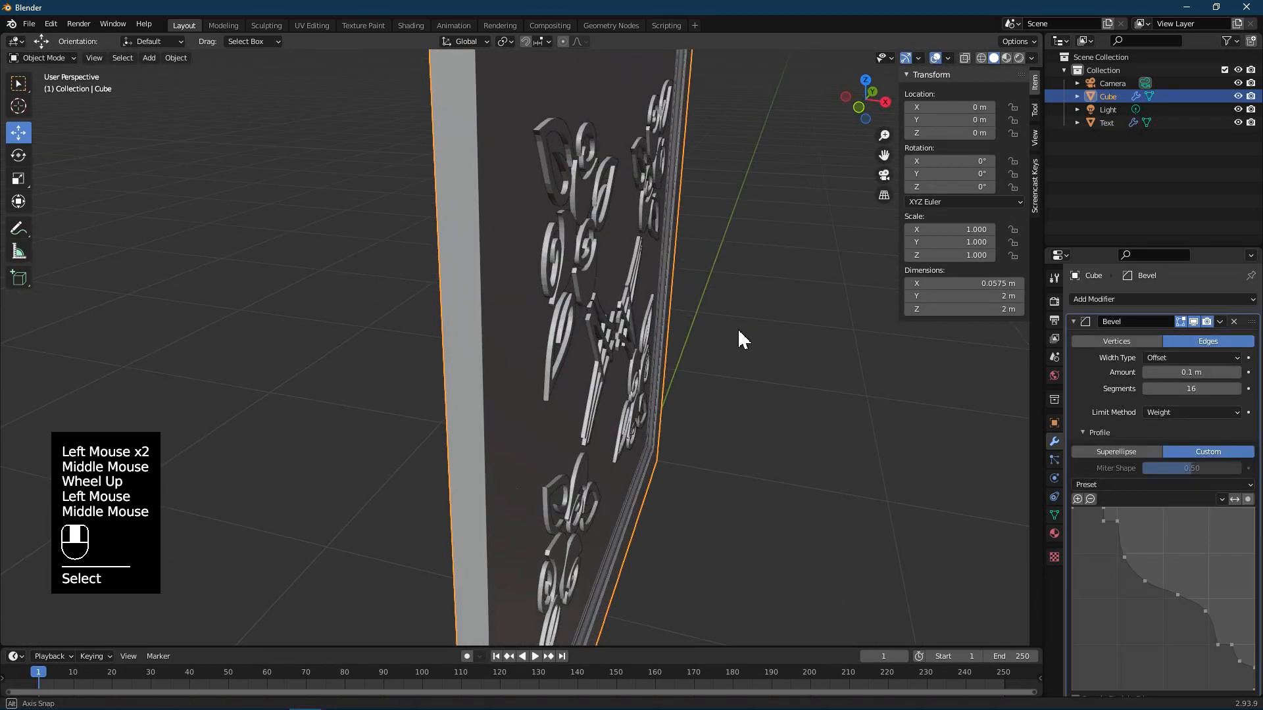
left_click(580, 279)
left_click_drag(676, 336, 681, 348)
middle_click_drag(578, 304, 553, 220)
Add a Boolean modifier to the panel below its Bevel, using the Text ornament as the operand object.
left_click(684, 247)
scroll(678, 270, "down", 3)
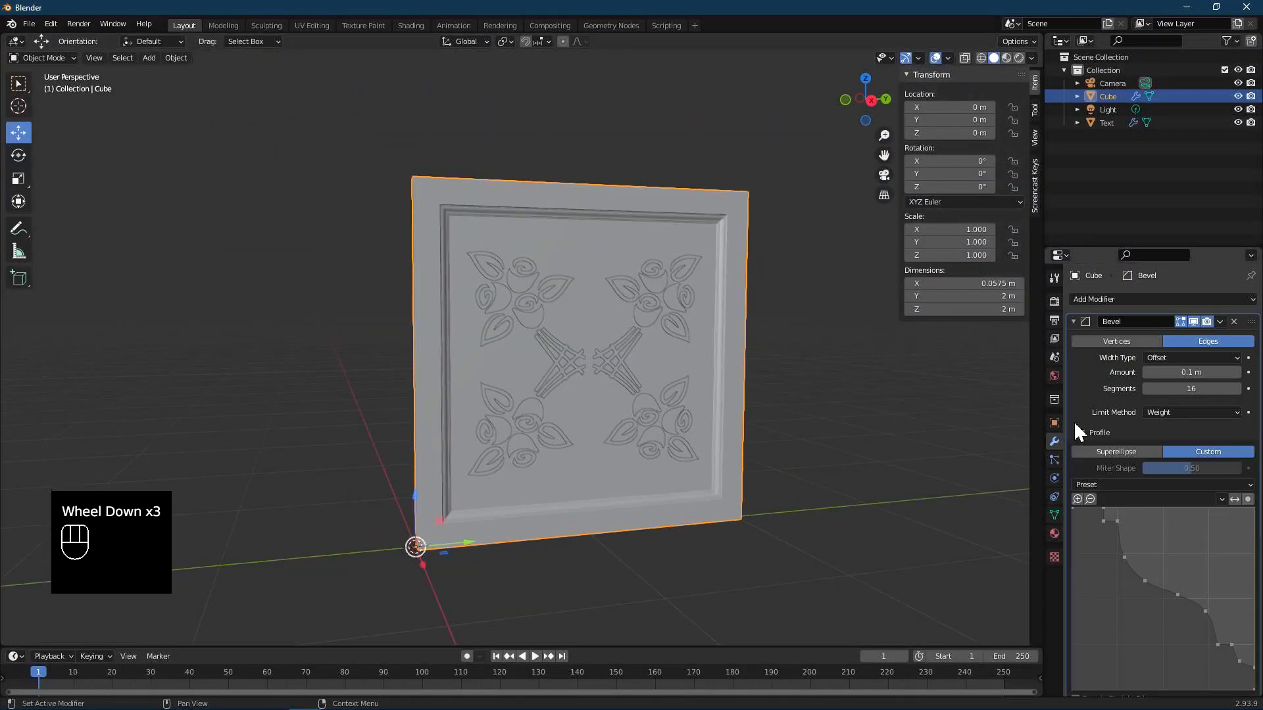
left_click(1074, 321)
left_click(1110, 298)
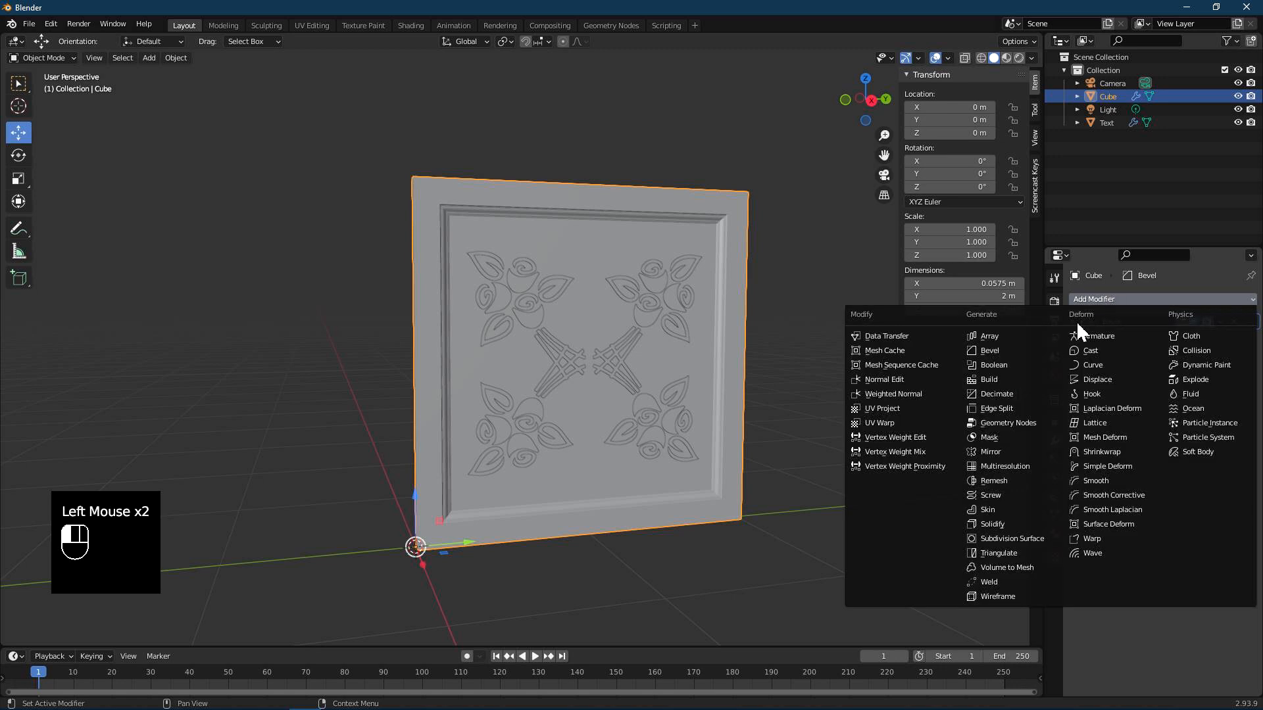
left_click(994, 365)
left_click(1193, 394)
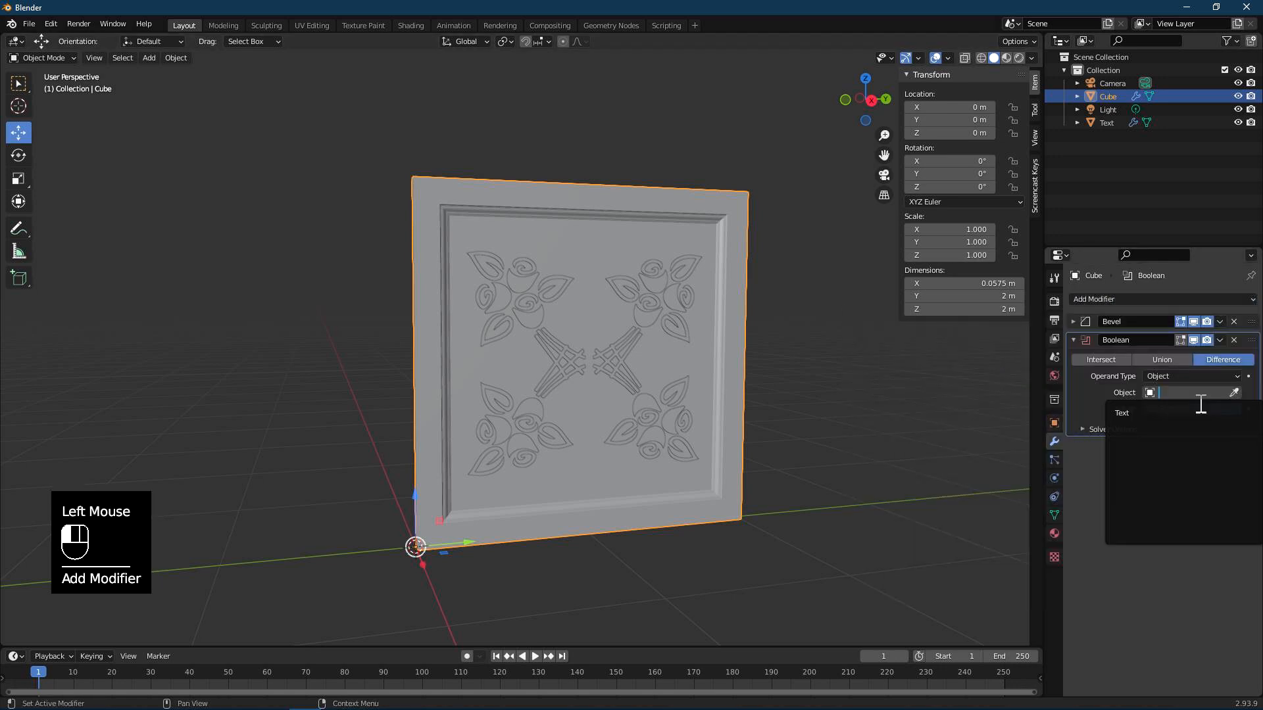
left_click(1126, 414)
middle_click_drag(649, 373, 587, 337)
scroll(592, 339, "up", 2)
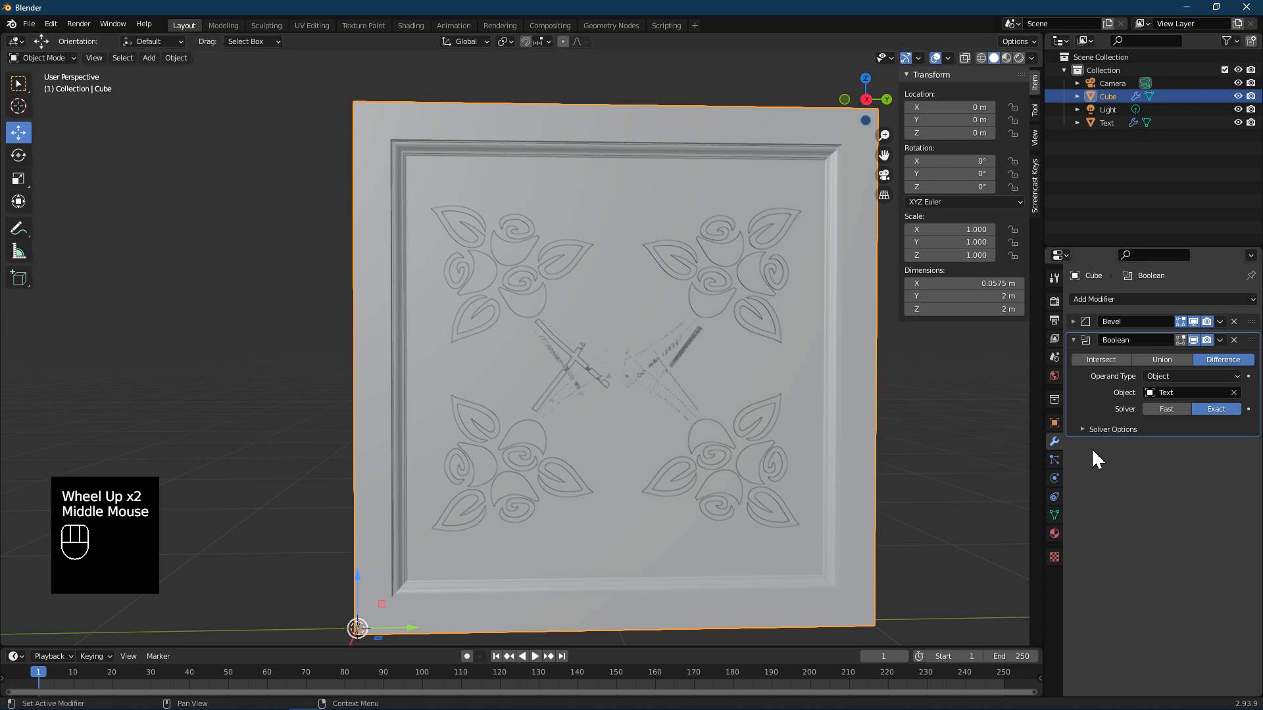
Hide the Text ornament and set the panel's Boolean operation to Union.
left_click(1238, 122)
middle_click_drag(624, 290, 697, 323)
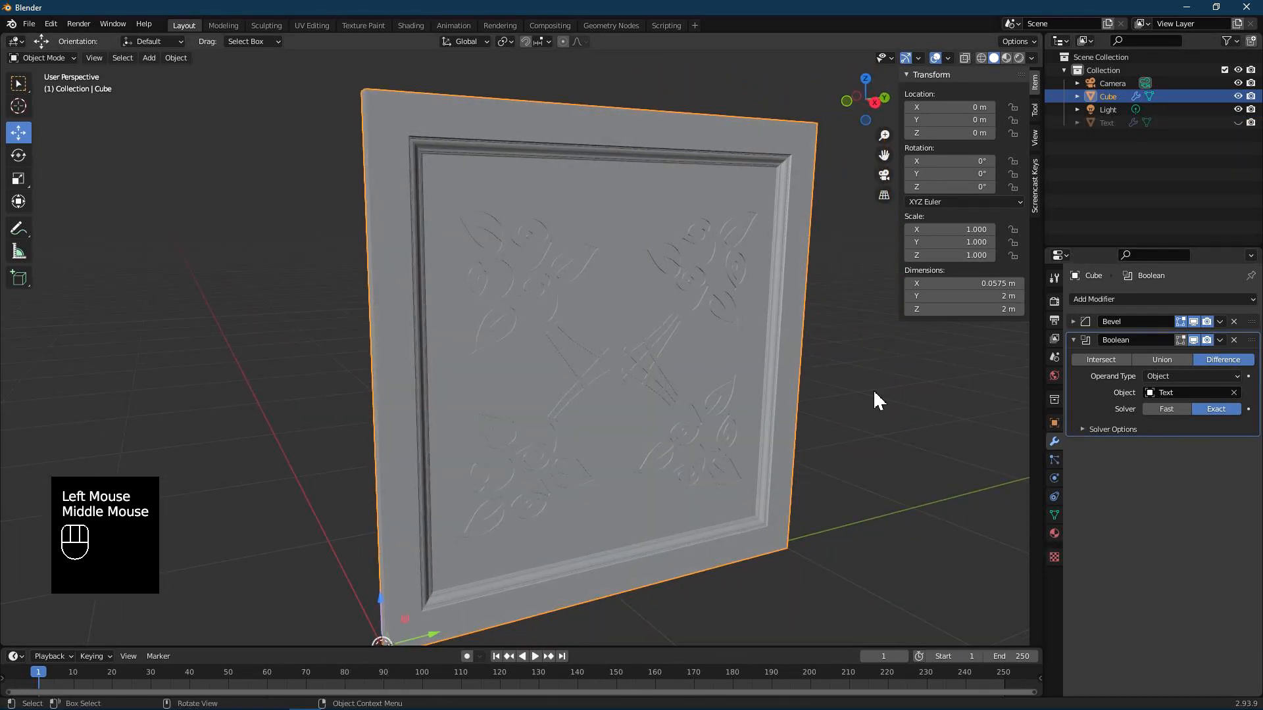
left_click(1175, 362)
scroll(633, 326, "up", 2)
mouse_move(609, 313)
middle_mouse_down()
mouse_move(564, 294)
mouse_move(465, 288)
mouse_move(454, 310)
mouse_move(619, 329)
middle_mouse_up()
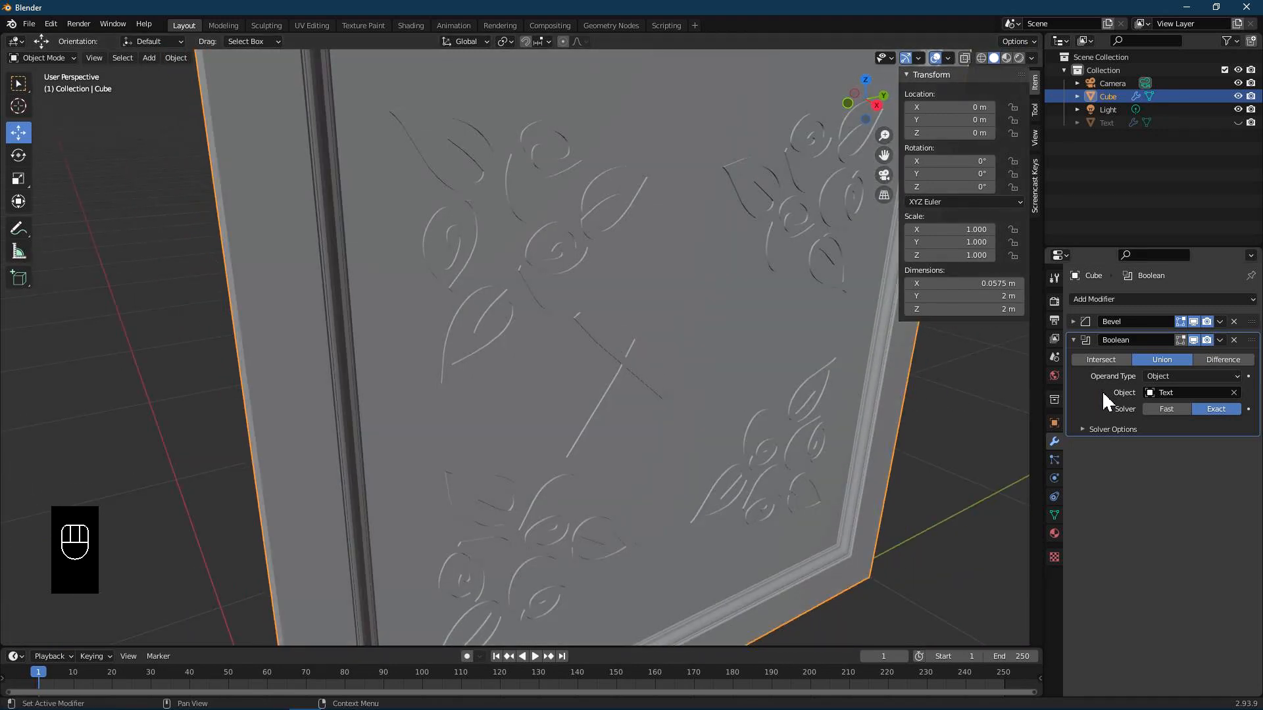
Apply the Boolean modifier on the panel.
left_click(1221, 340)
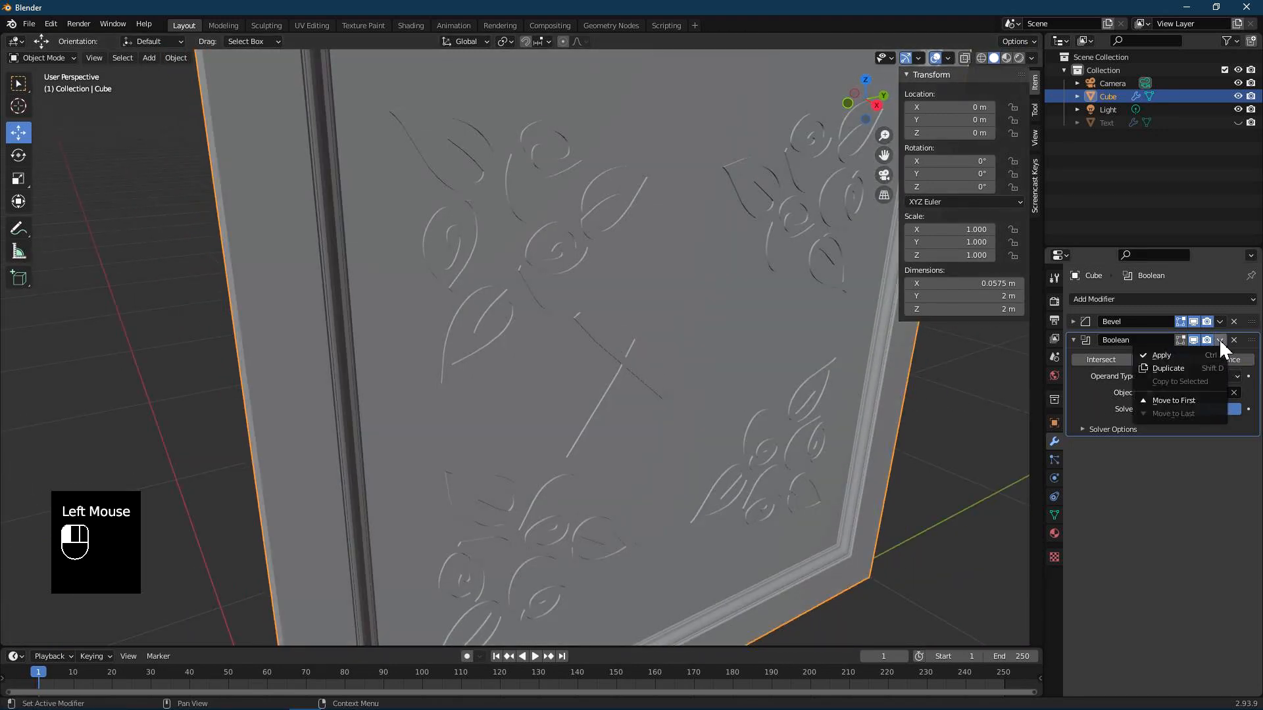
left_click(1177, 356)
middle_click_drag(824, 358, 637, 289)
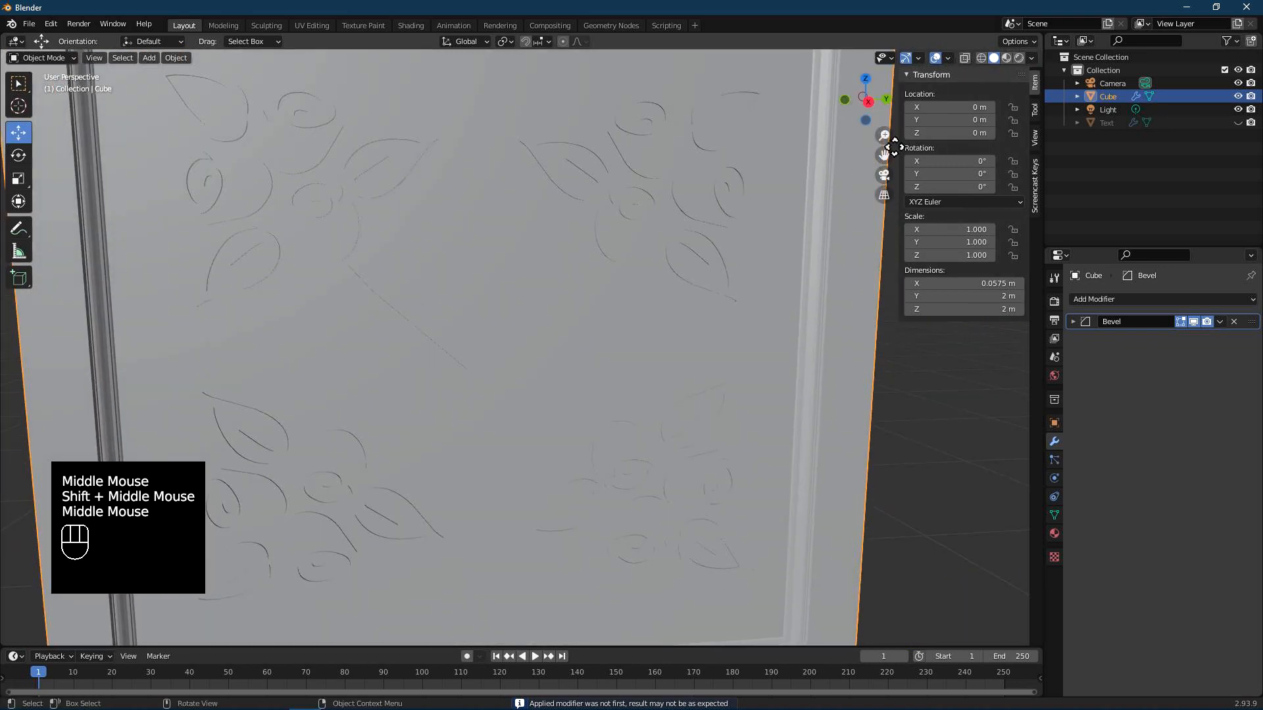
Check the merged floral edges in wireframe shading and enter Edit Mode on the panel.
left_click(982, 58)
mouse_move(618, 171)
middle_mouse_down()
mouse_move(644, 190)
mouse_move(697, 194)
mouse_move(668, 217)
middle_mouse_up()
scroll(690, 221, "down", 2)
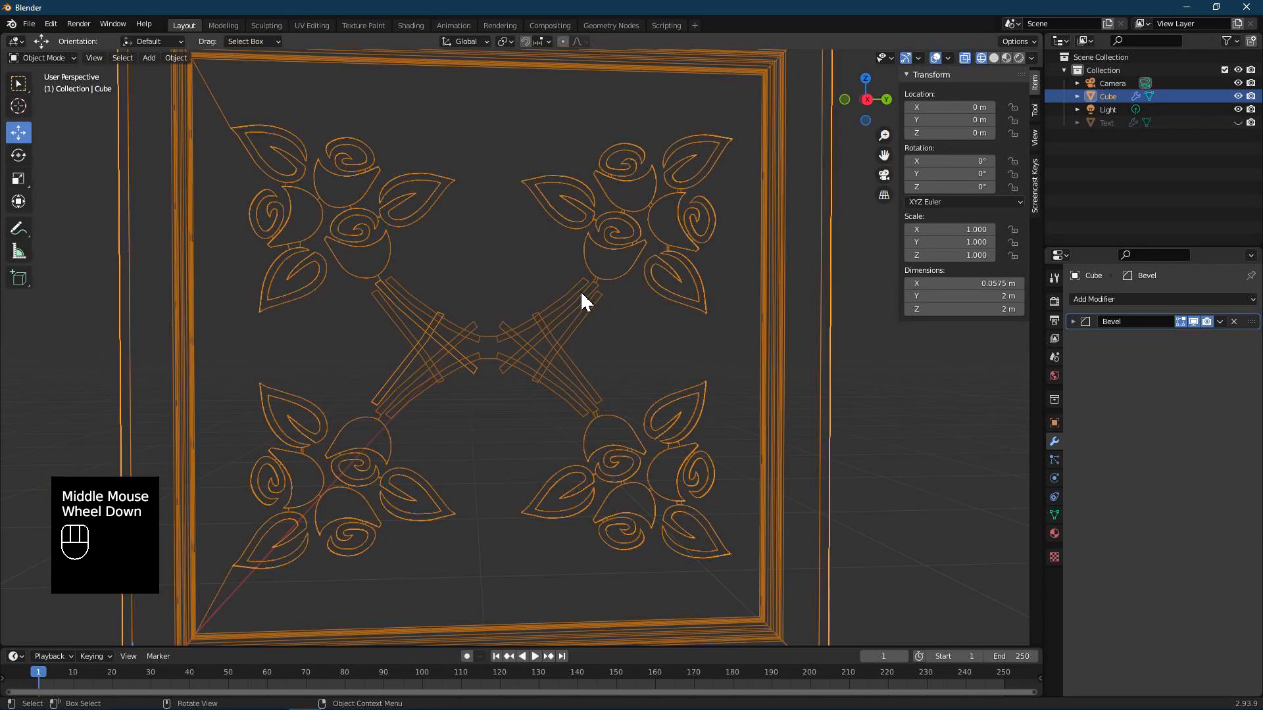
left_click(994, 58)
middle_click_drag(617, 329, 628, 333)
left_click(982, 58)
middle_click_drag(752, 238, 743, 240)
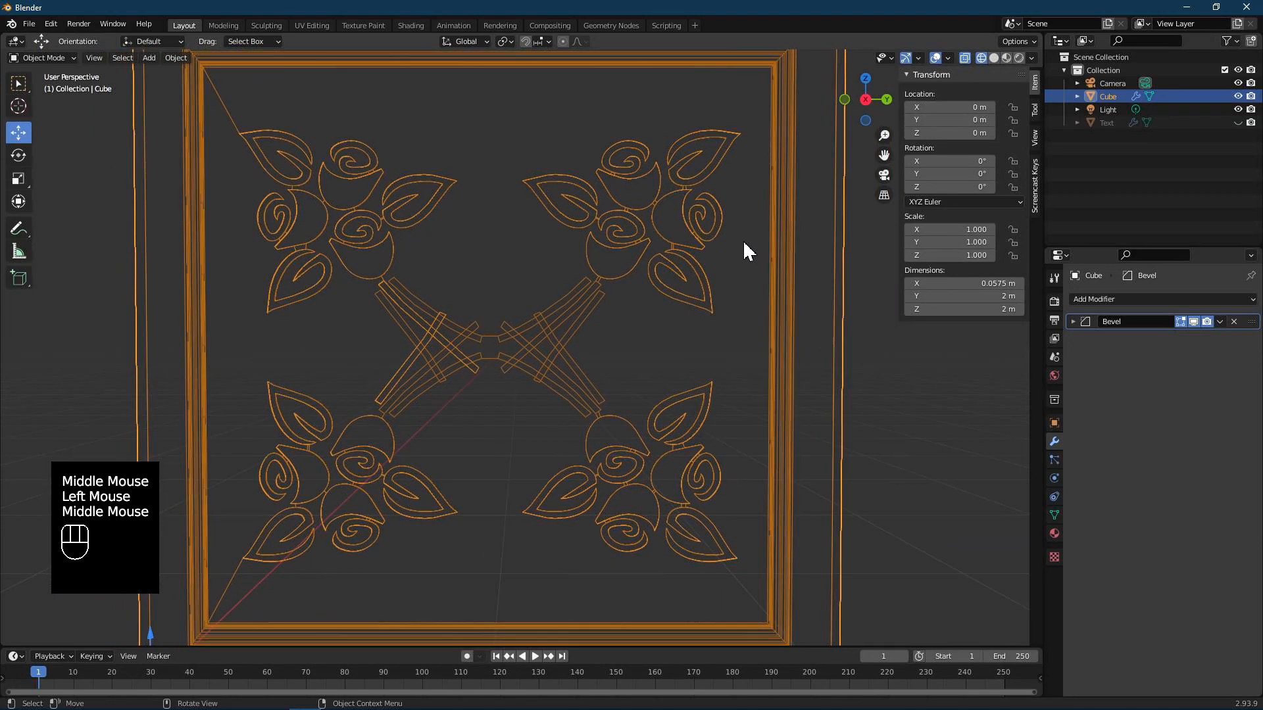
key("Tab")
middle_click_drag(623, 403, 626, 397)
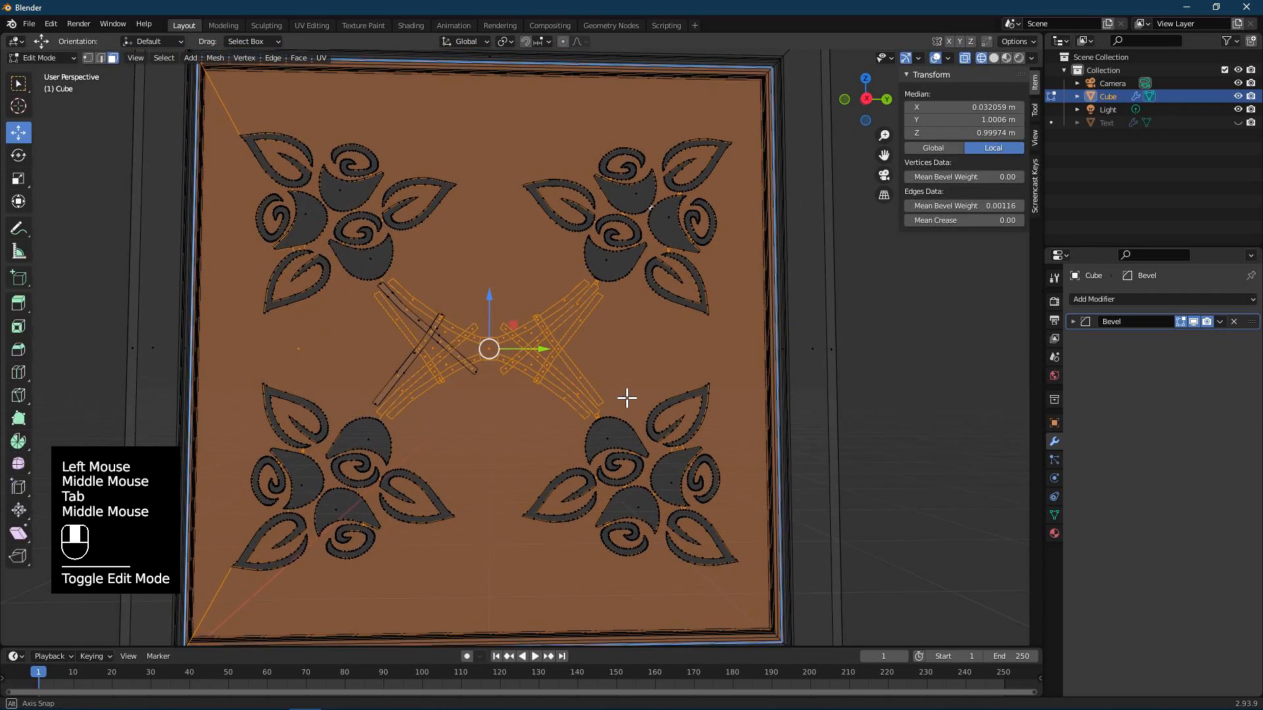
In right orthographic view, box-select the panel's inner area and shrink the selection with Select Less to the ornament faces.
left_click(584, 376)
scroll(592, 373, "down", 2)
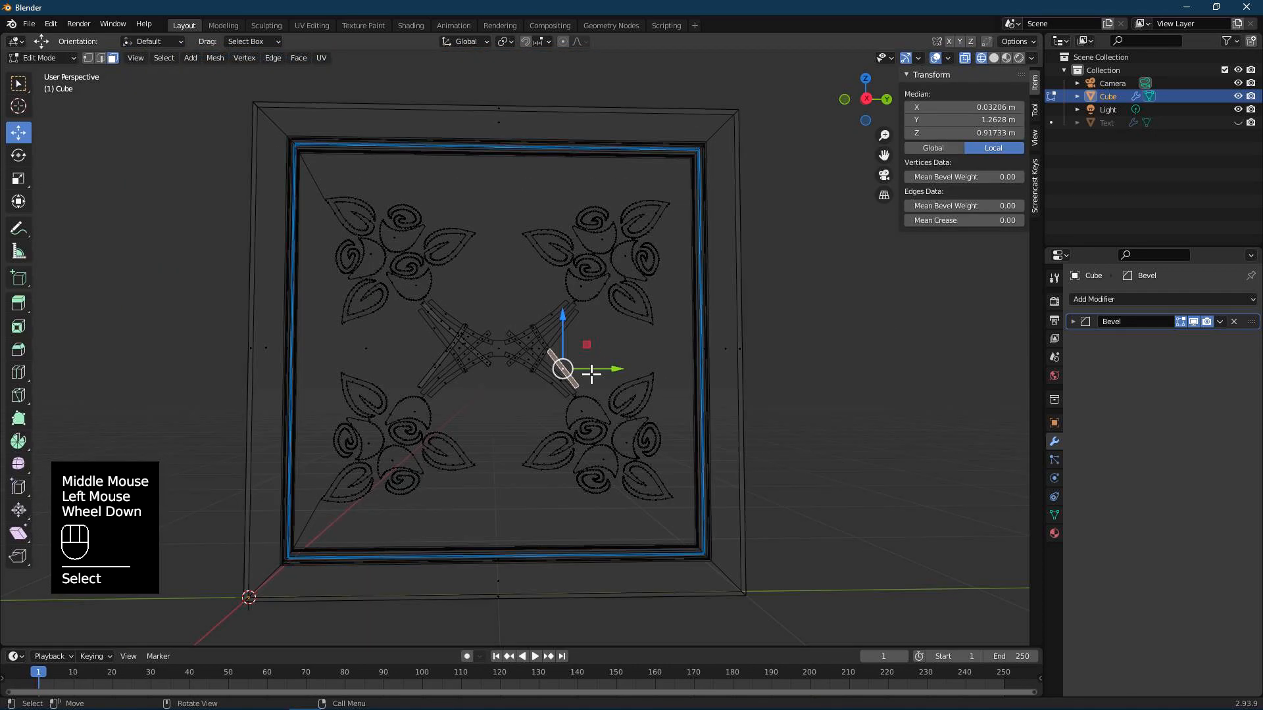
key("KP_3")
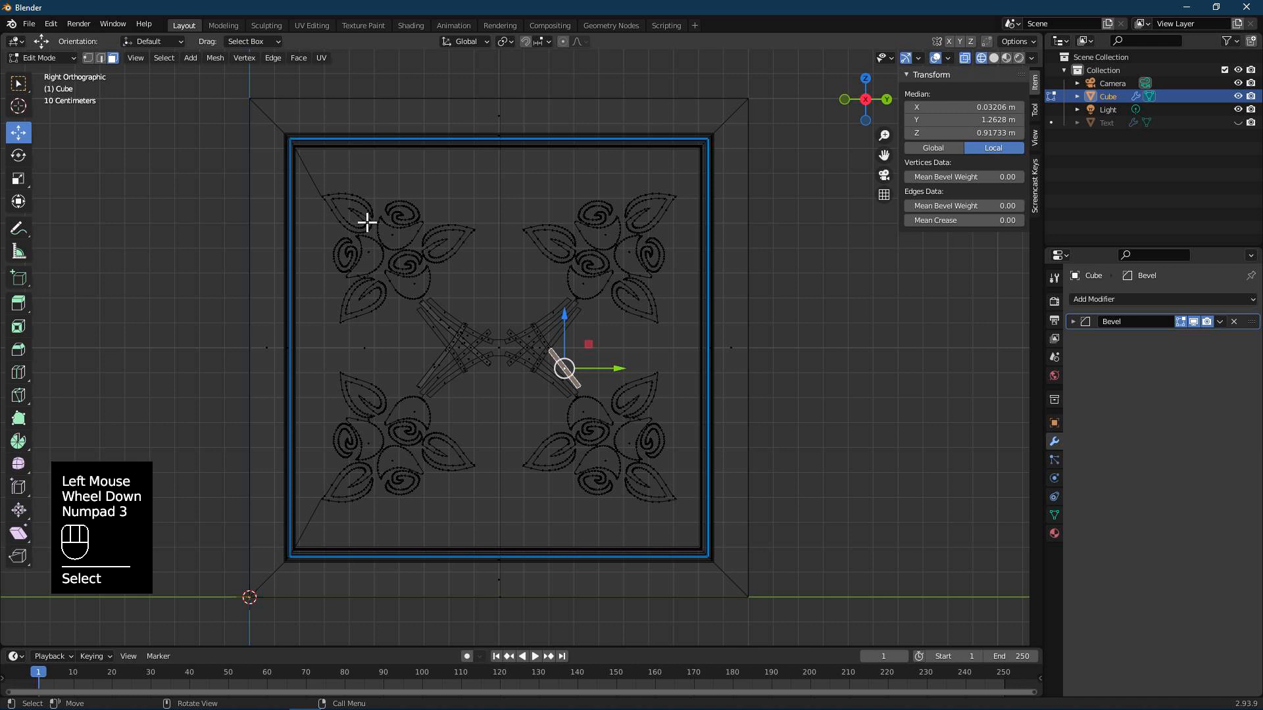
left_click_drag(310, 173, 692, 532)
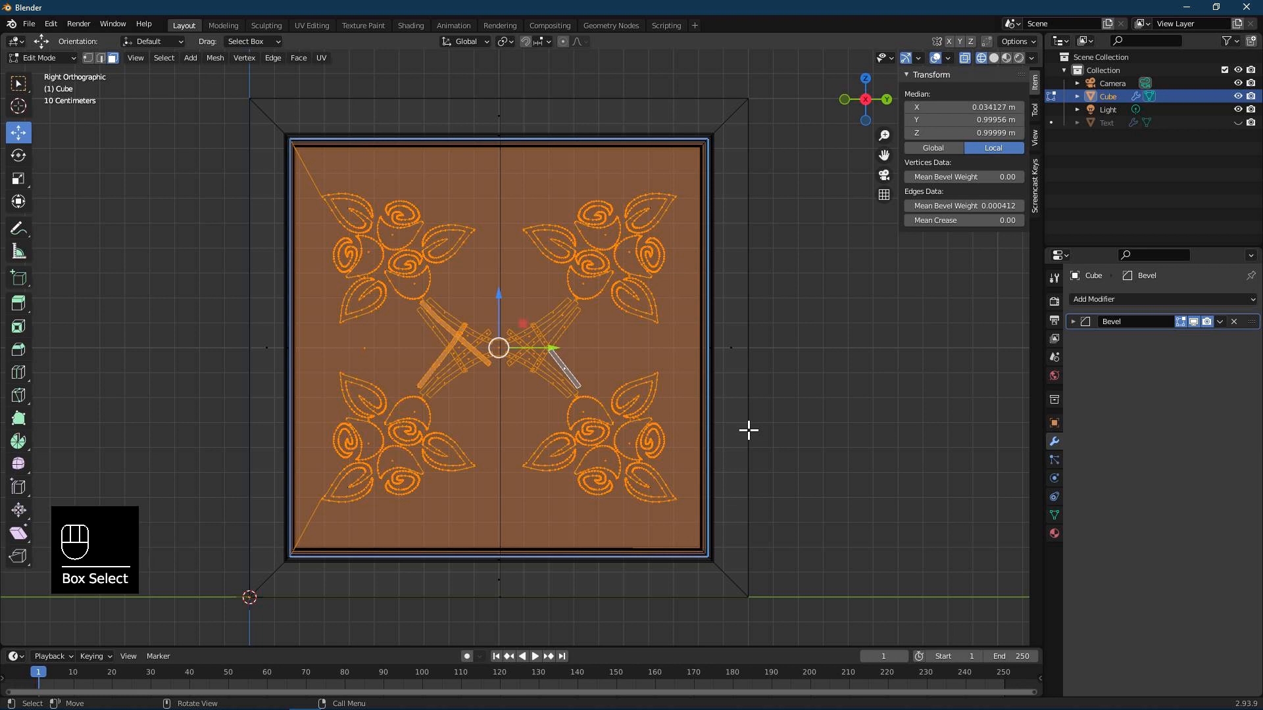
key("ctrl+KP_Subtract")
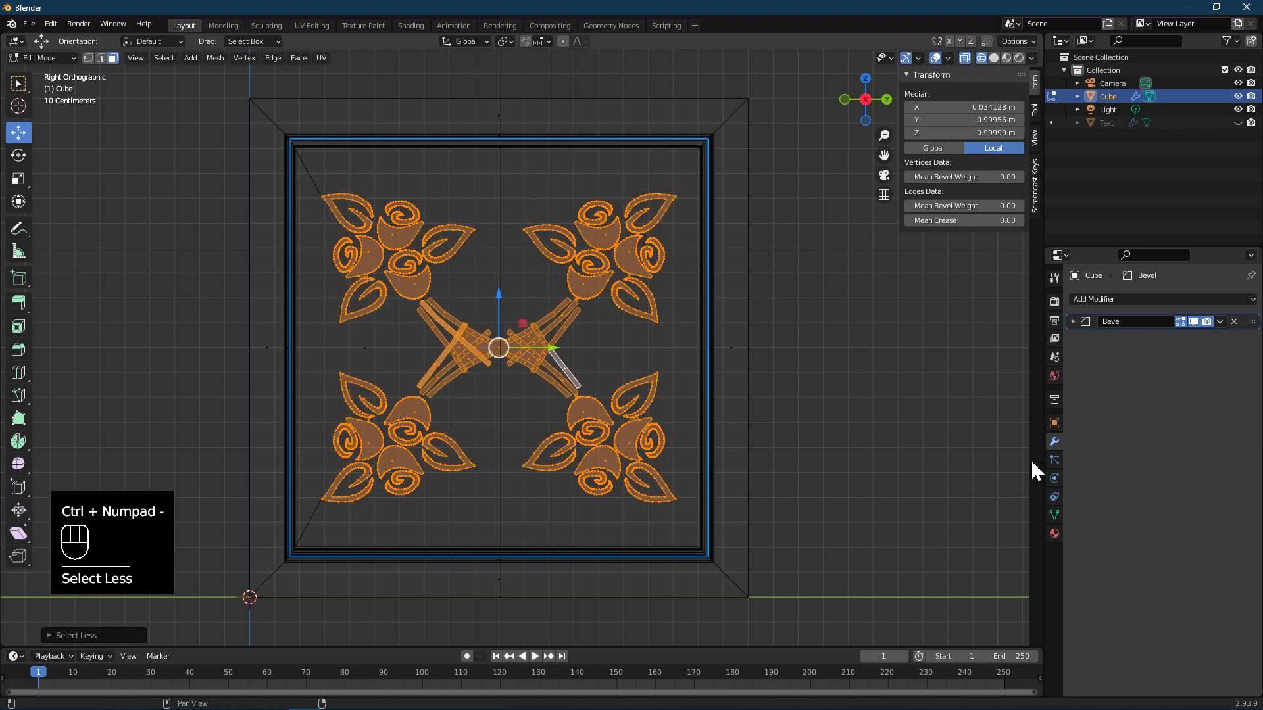
Rename the panel's material to Flower and give it a saturated red base color.
left_click(1054, 533)
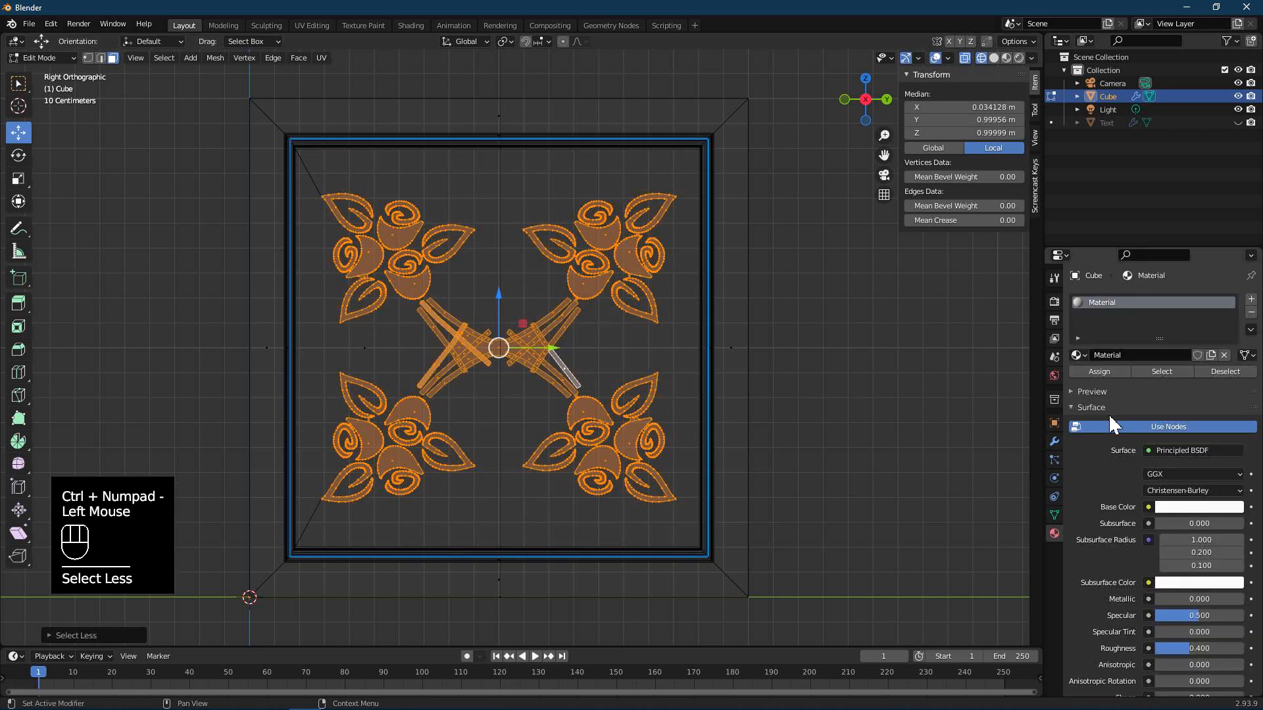
double_click(1126, 355)
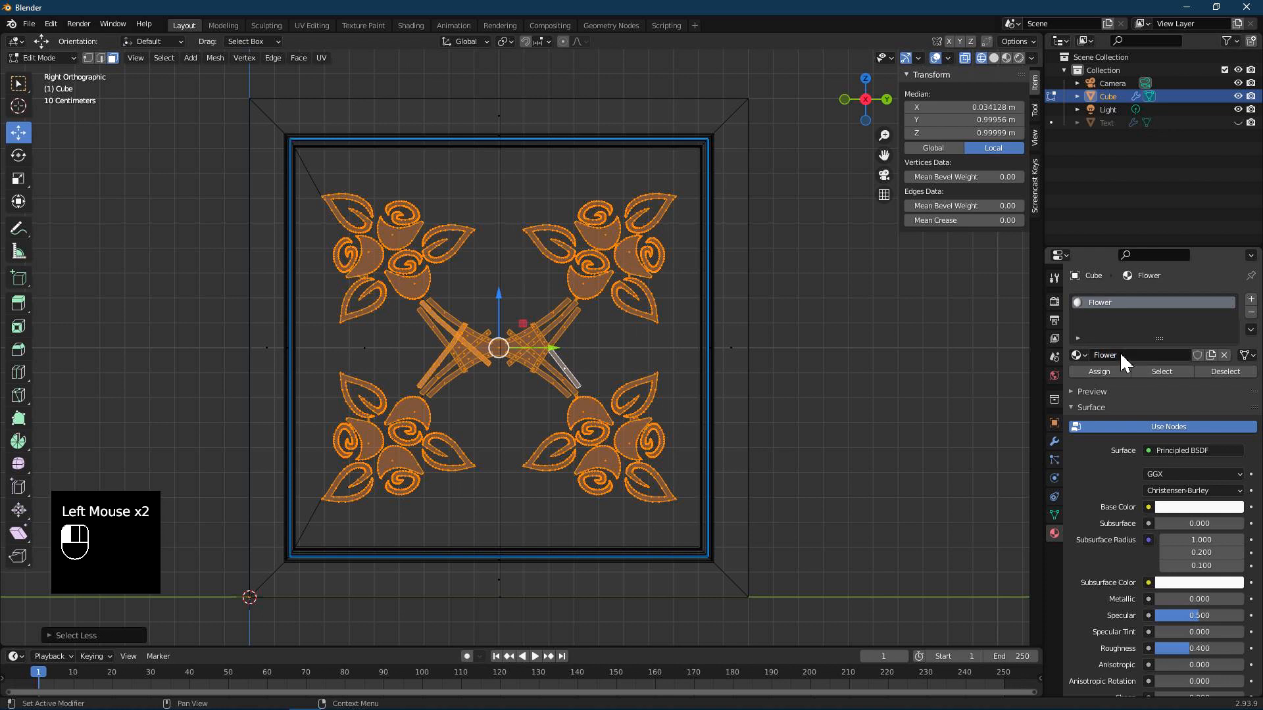
left_click(1168, 508)
left_click_drag(1182, 366, 1176, 413)
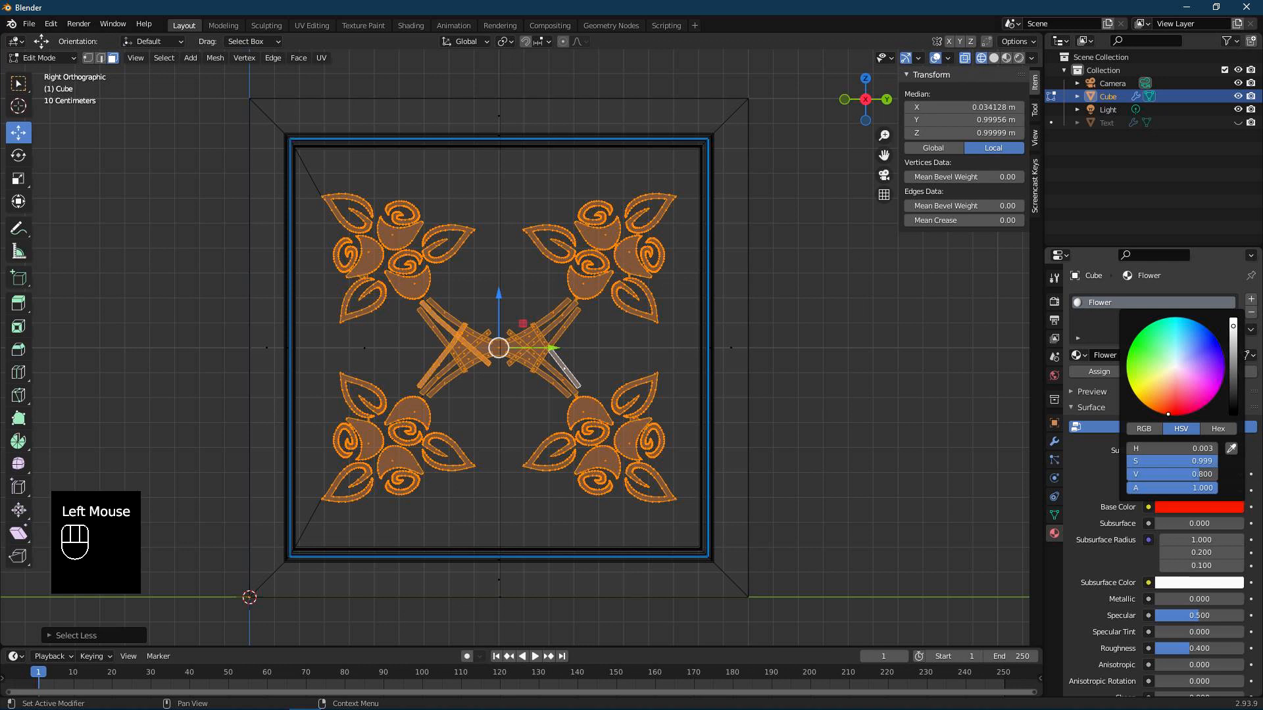
Set the Flower material's roughness to 0 and transmission to 1.
left_click_drag(1181, 650, 1151, 650)
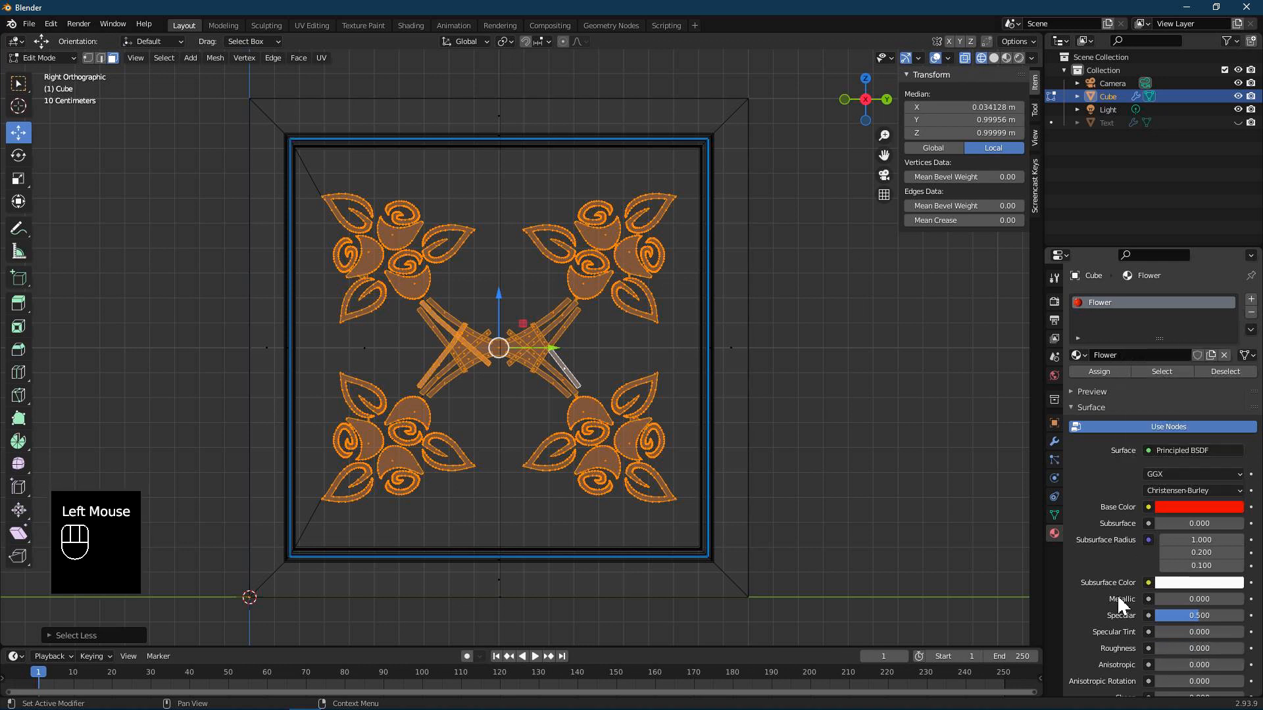
scroll(1118, 605, "down", 4)
left_click_drag(1172, 519, 1241, 520)
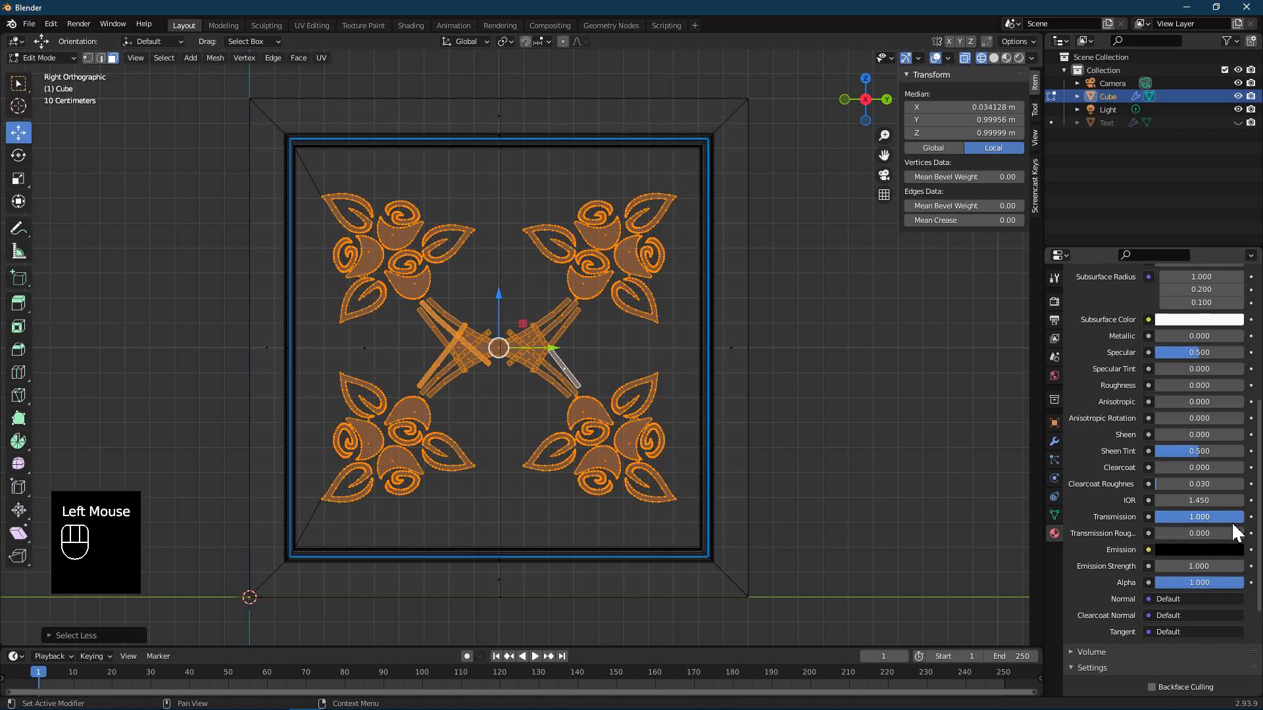
mouse_move(452, 367)
middle_mouse_down()
mouse_move(477, 355)
mouse_move(467, 367)
middle_mouse_up()
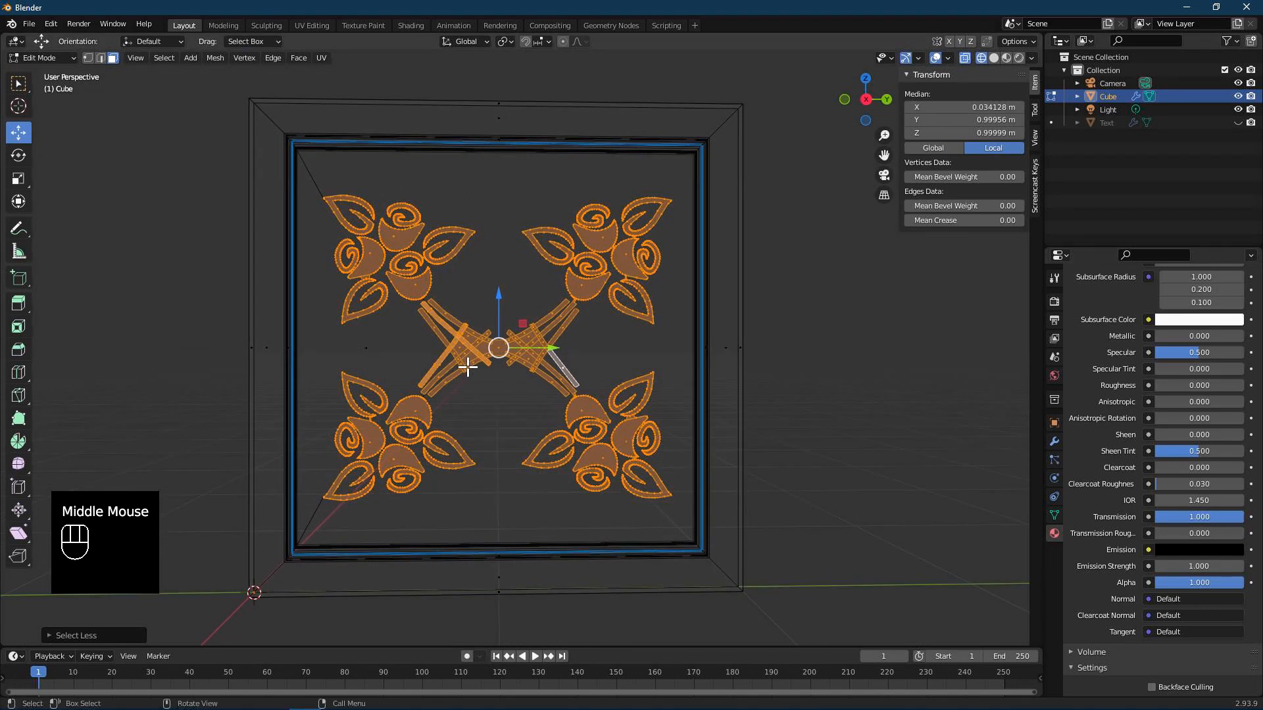
middle_click_drag(818, 396, 806, 398)
left_click(688, 352)
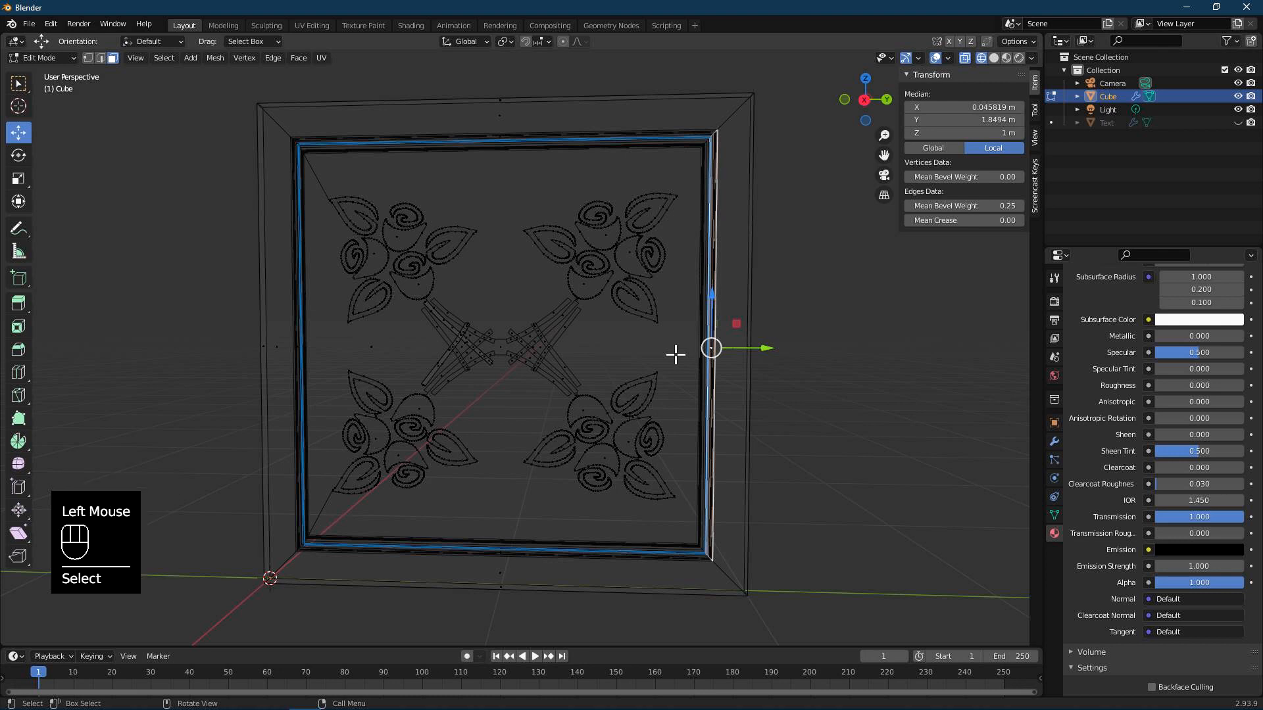
left_click(894, 390)
left_click(684, 358)
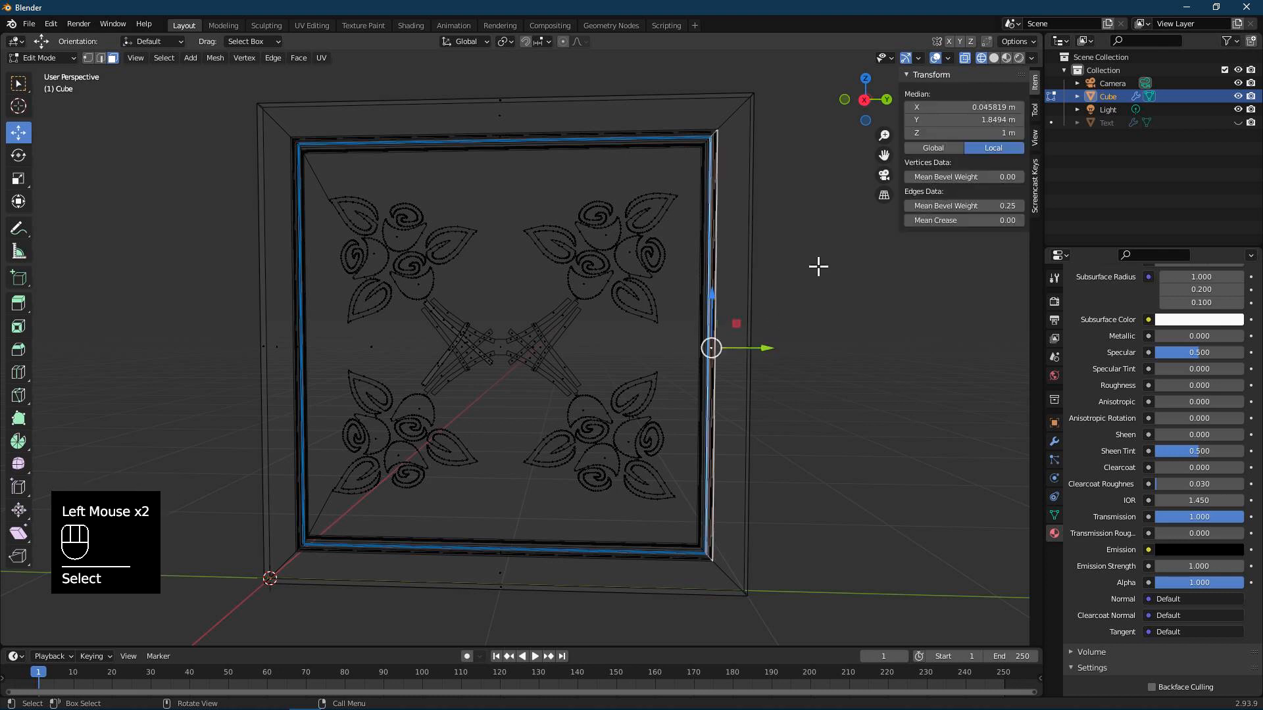
In solid shading, select the panel's inner background faces around the flowers, including the small gaps between the crossing stems.
left_click(994, 58)
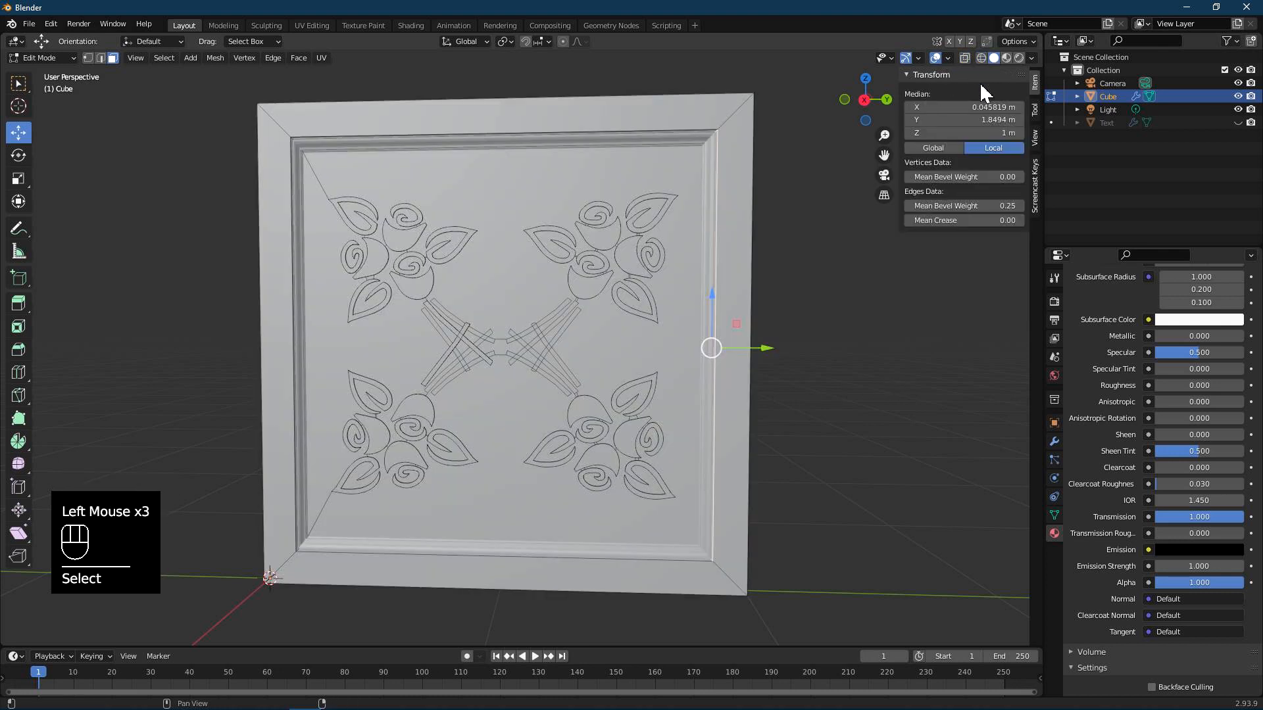
left_click(654, 366)
left_click(380, 348, "shift")
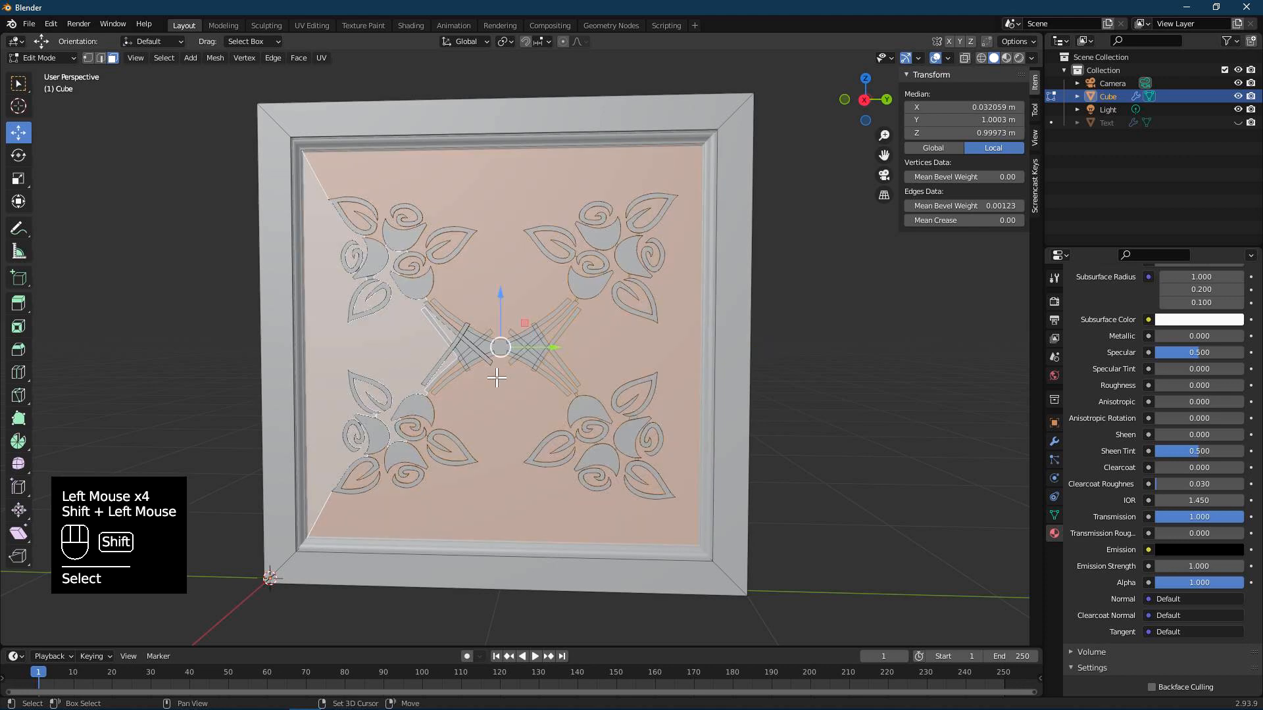
scroll(540, 373, "up", 3)
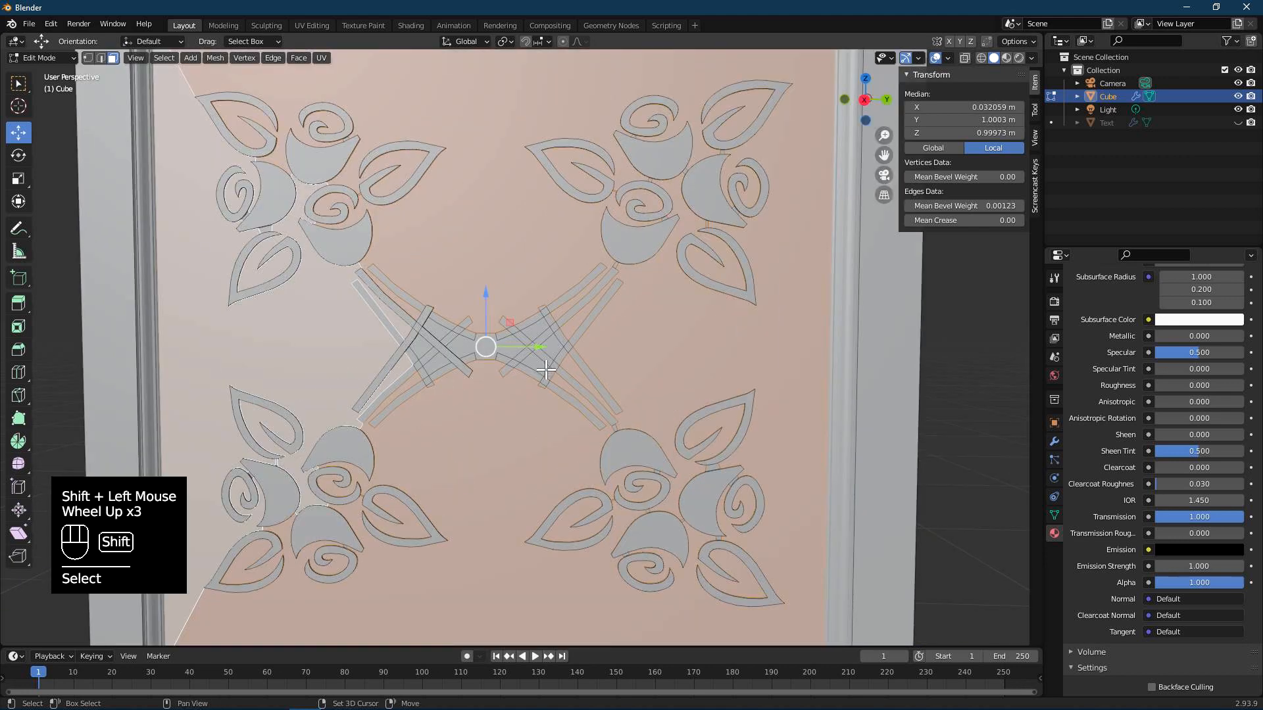
left_click(546, 368, "shift")
left_click(555, 340, "shift")
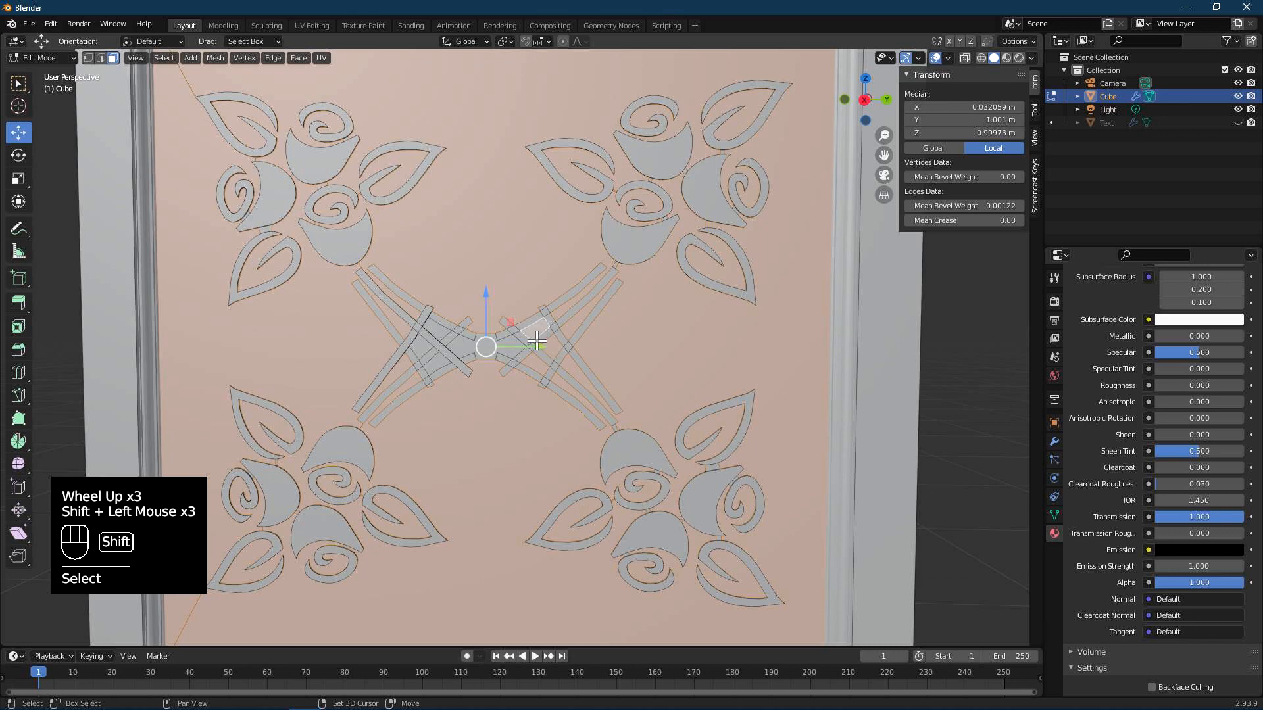
left_click(495, 366, "shift")
left_click(446, 338, "shift")
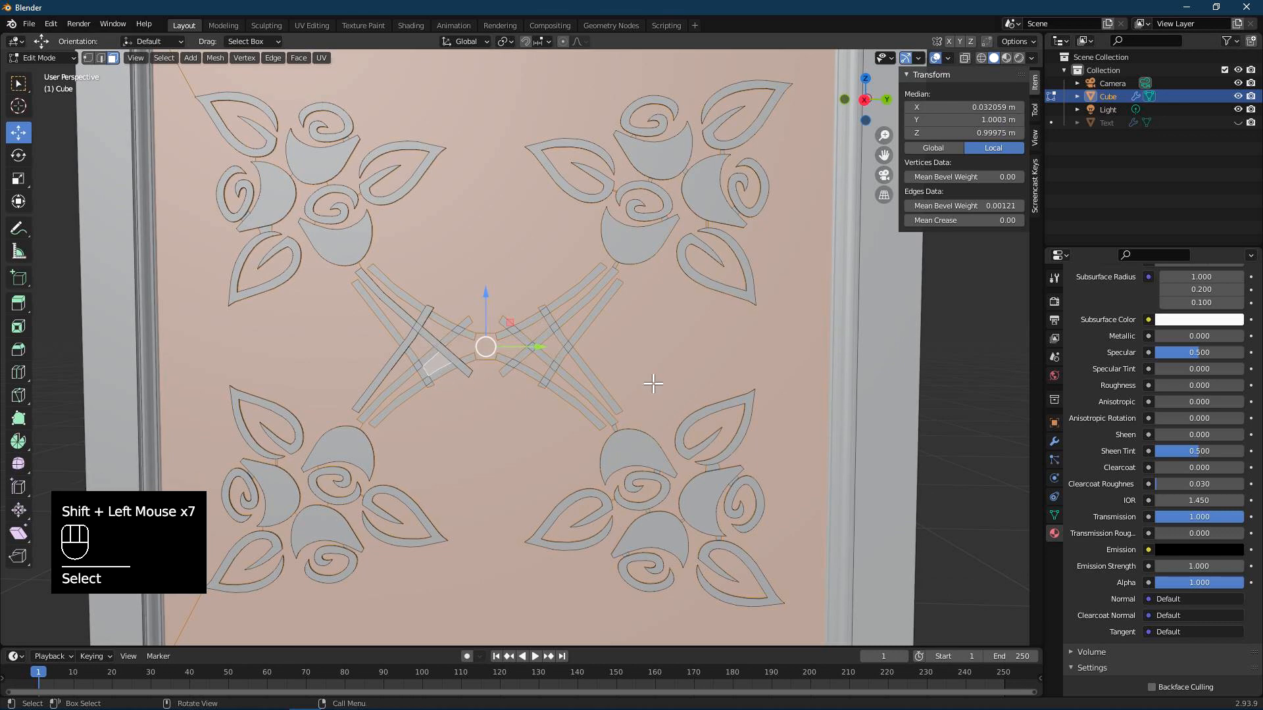
scroll(652, 385, "down", 2)
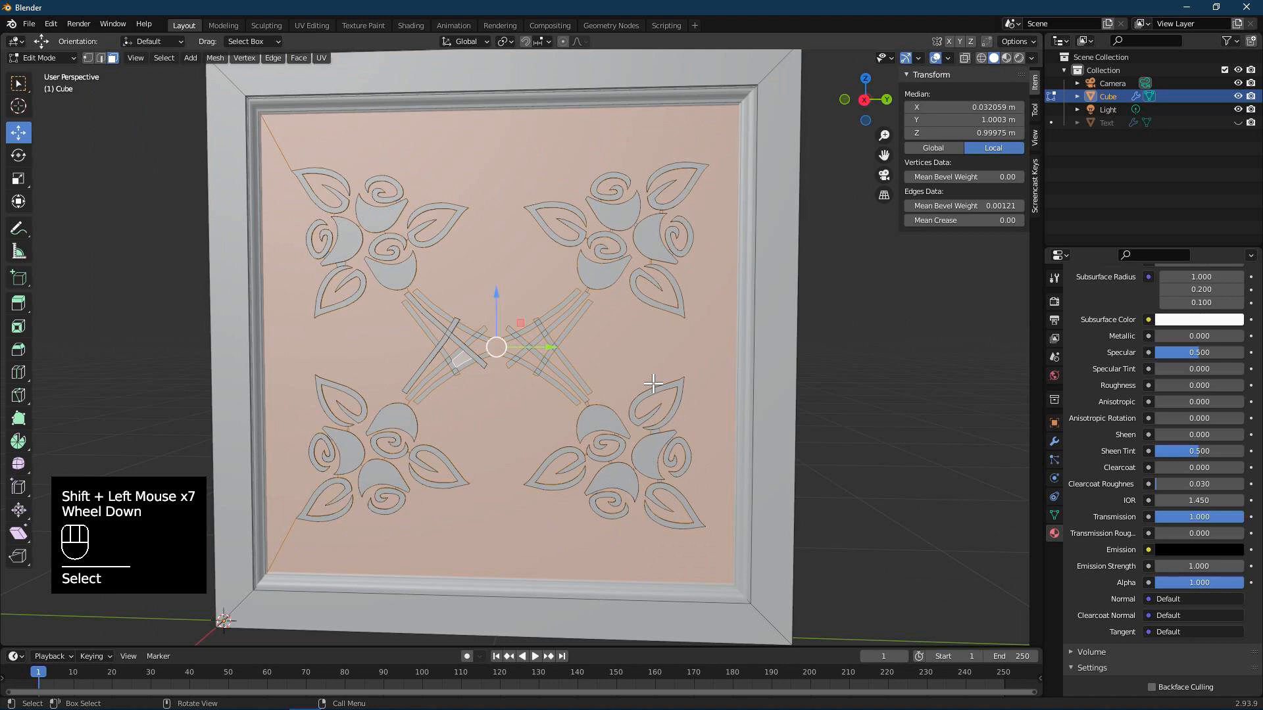
Add a second material slot with a new material named Glass and assign it to the selected background faces.
scroll(1237, 411, "up", 6)
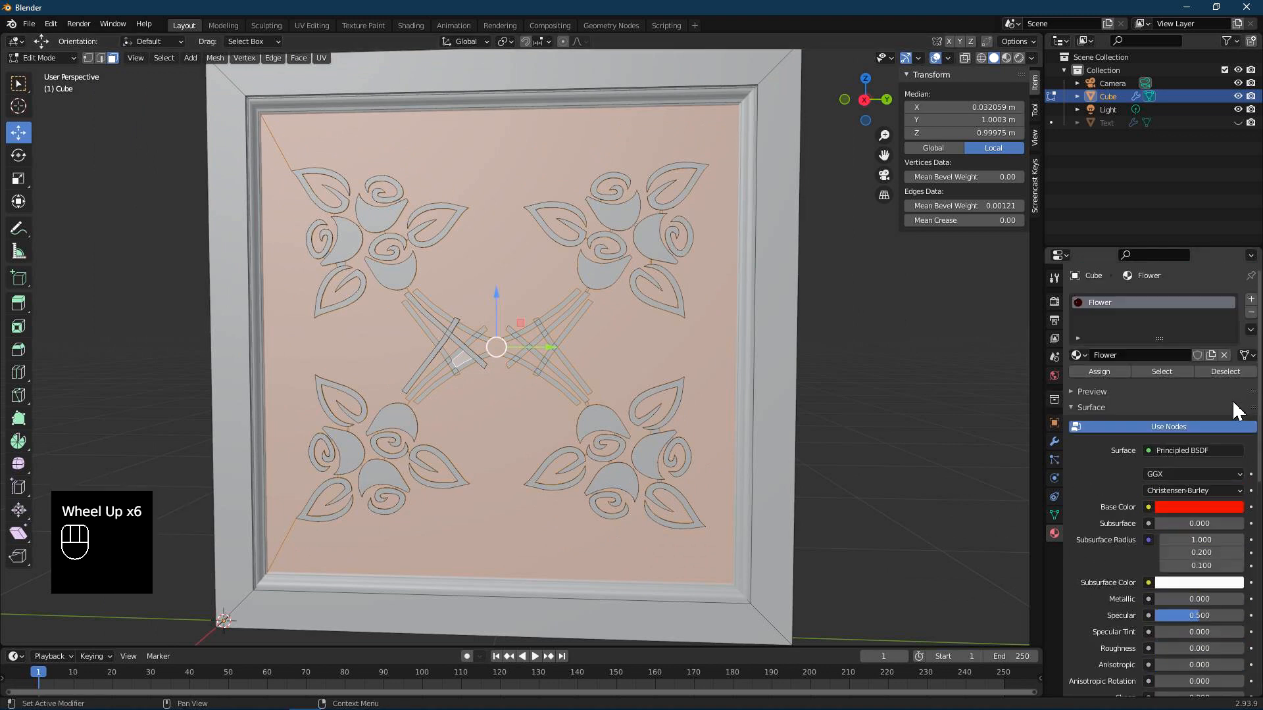
left_click(1251, 301)
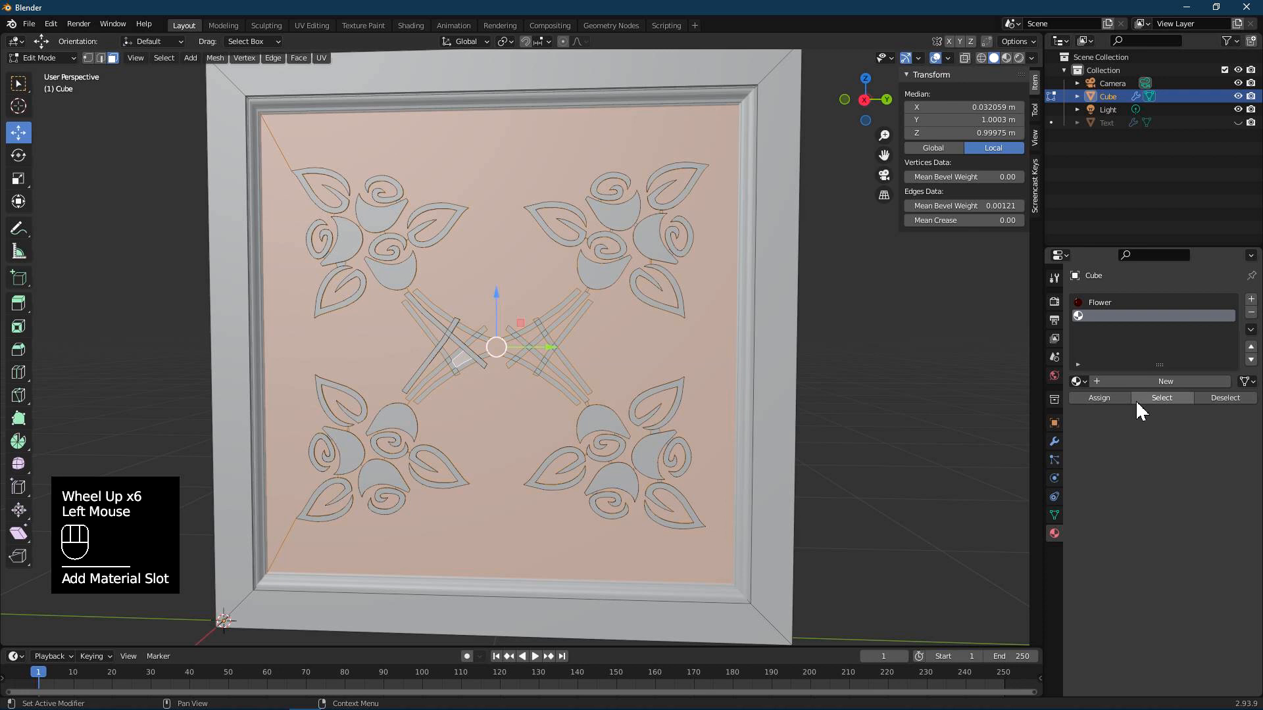
left_click(1130, 381)
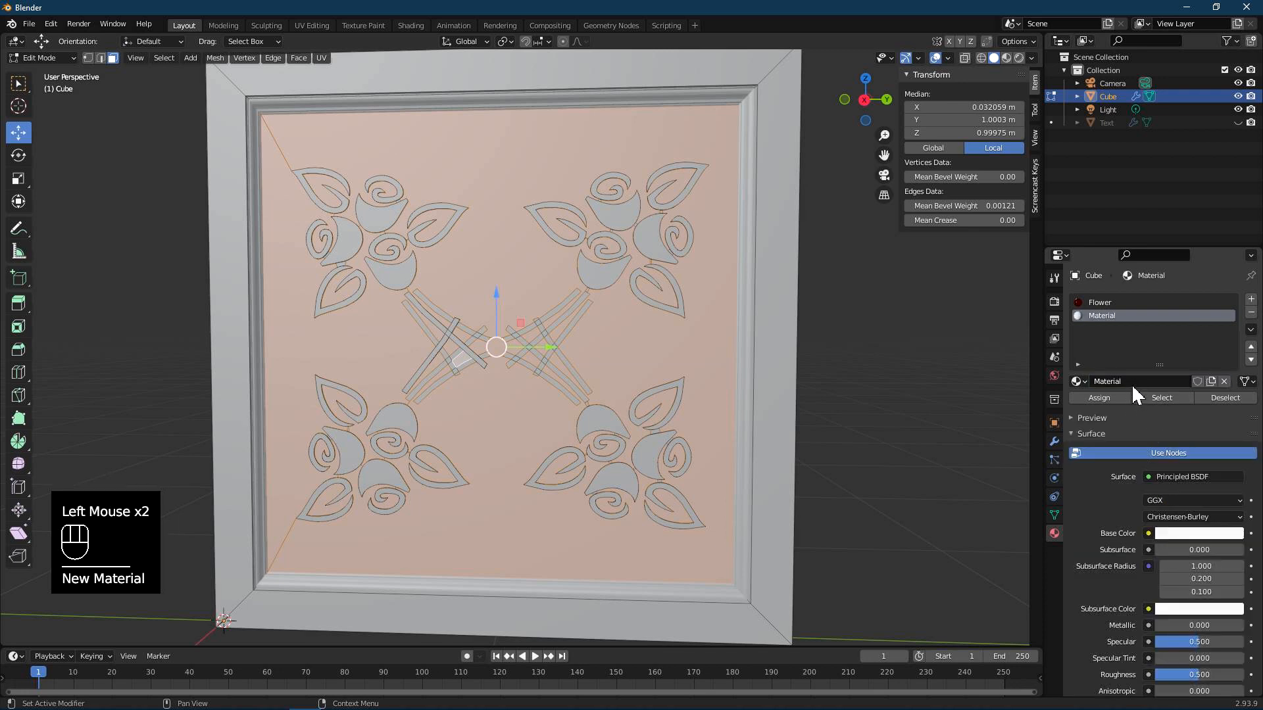
type("Glass")
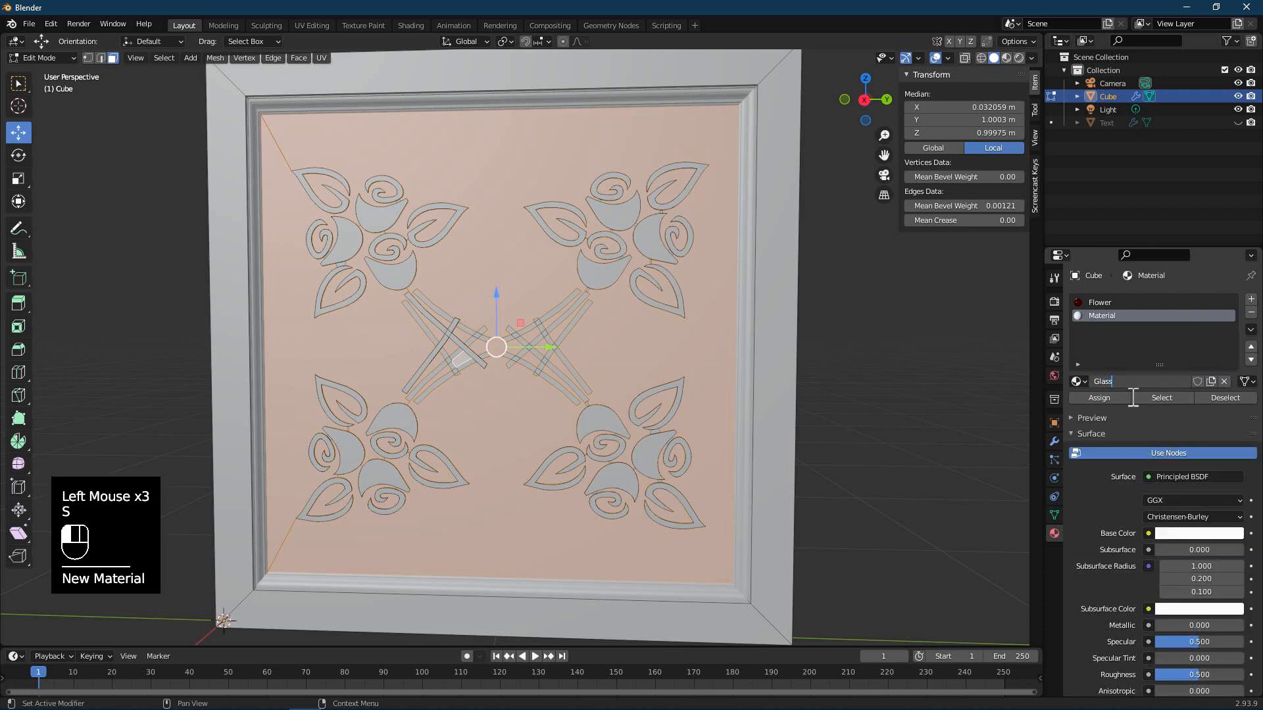
left_click(1115, 398)
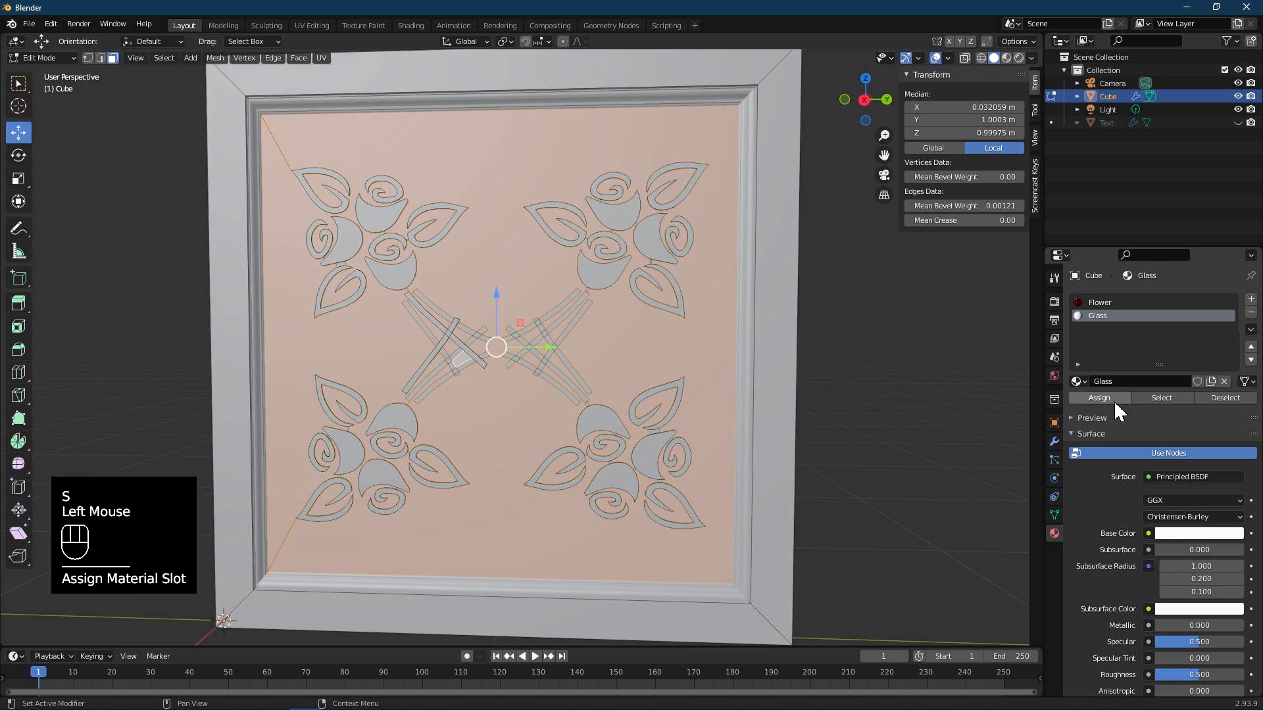
Set the Glass material's roughness to 0 and transmission to 1, and reassign it to the selected background faces.
scroll(1179, 602, "down", 2)
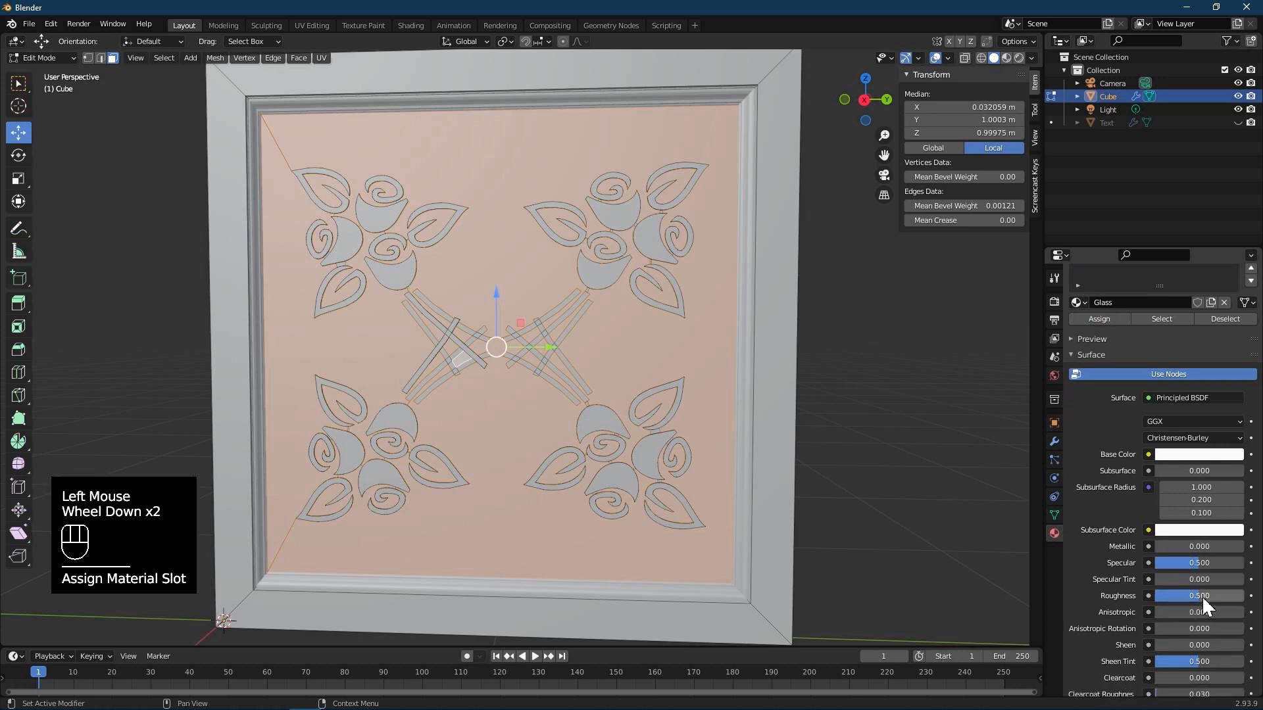
left_click_drag(1202, 596, 1158, 596)
scroll(1130, 547, "down", 2)
scroll(1143, 555, "down", 2)
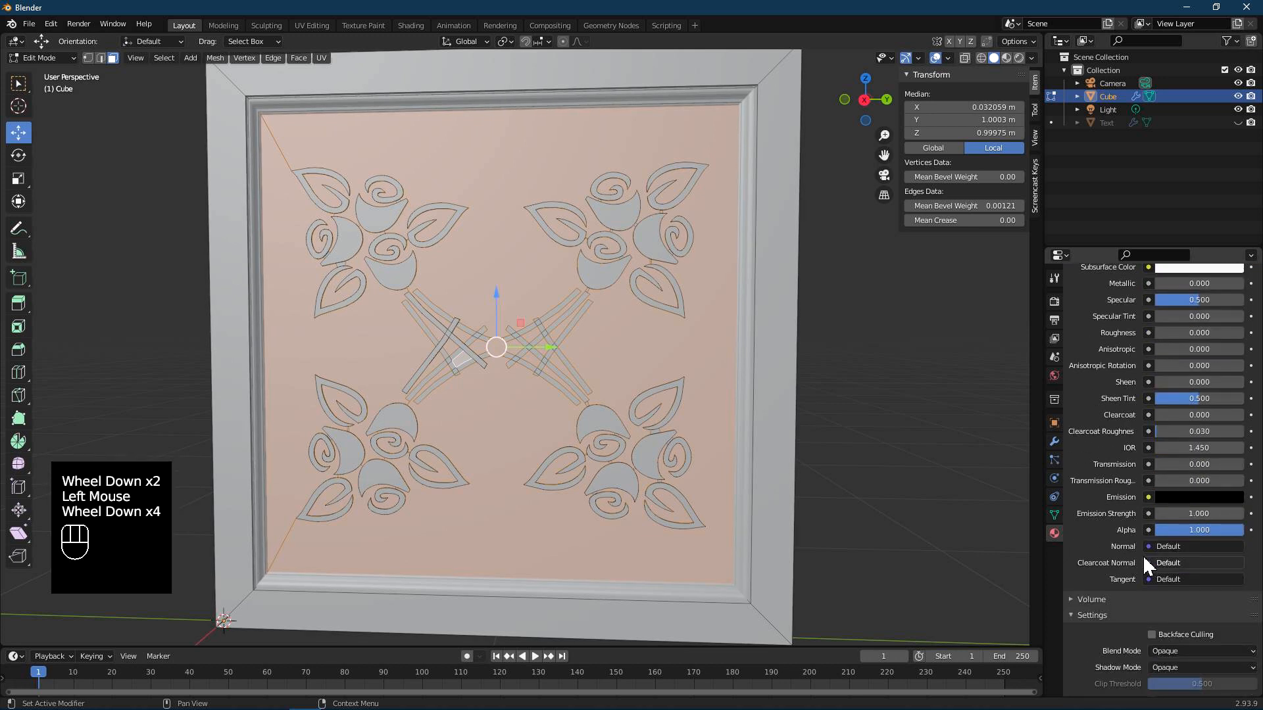
left_click_drag(1167, 464, 1245, 463)
scroll(851, 389, "down", 1)
middle_click(852, 389)
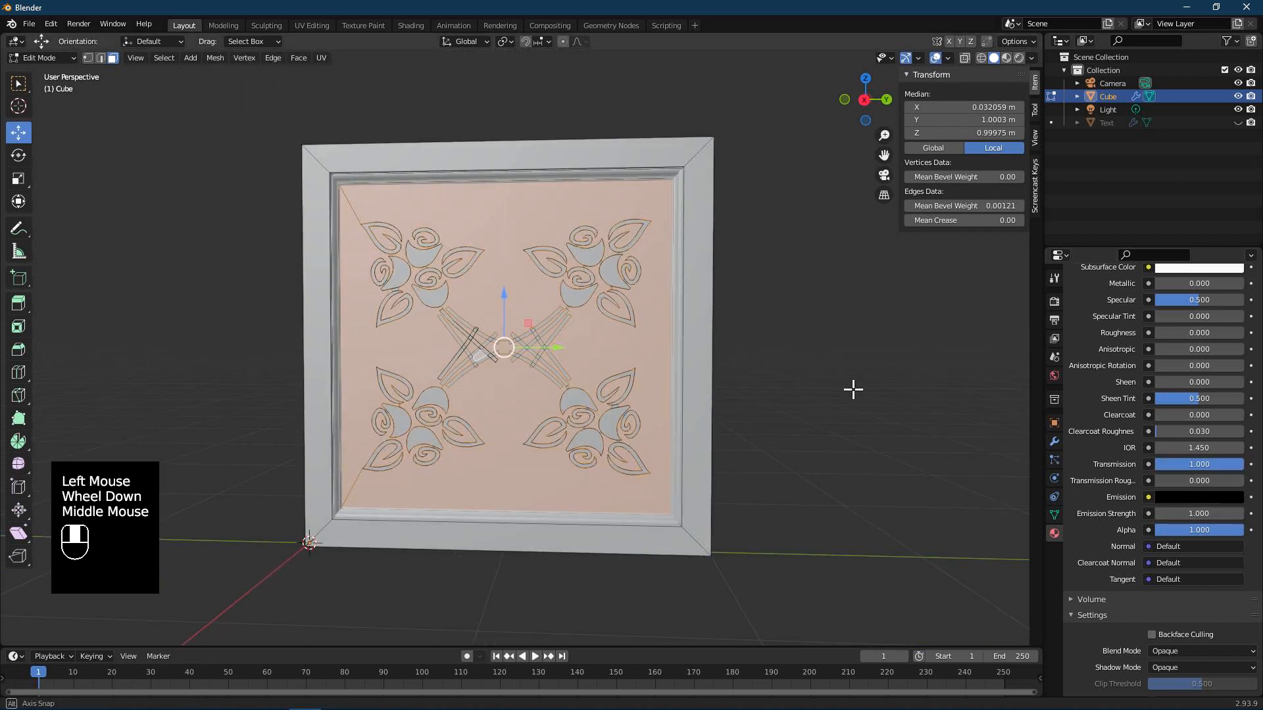
scroll(1119, 435, "up", 4)
scroll(1145, 436, "up", 2)
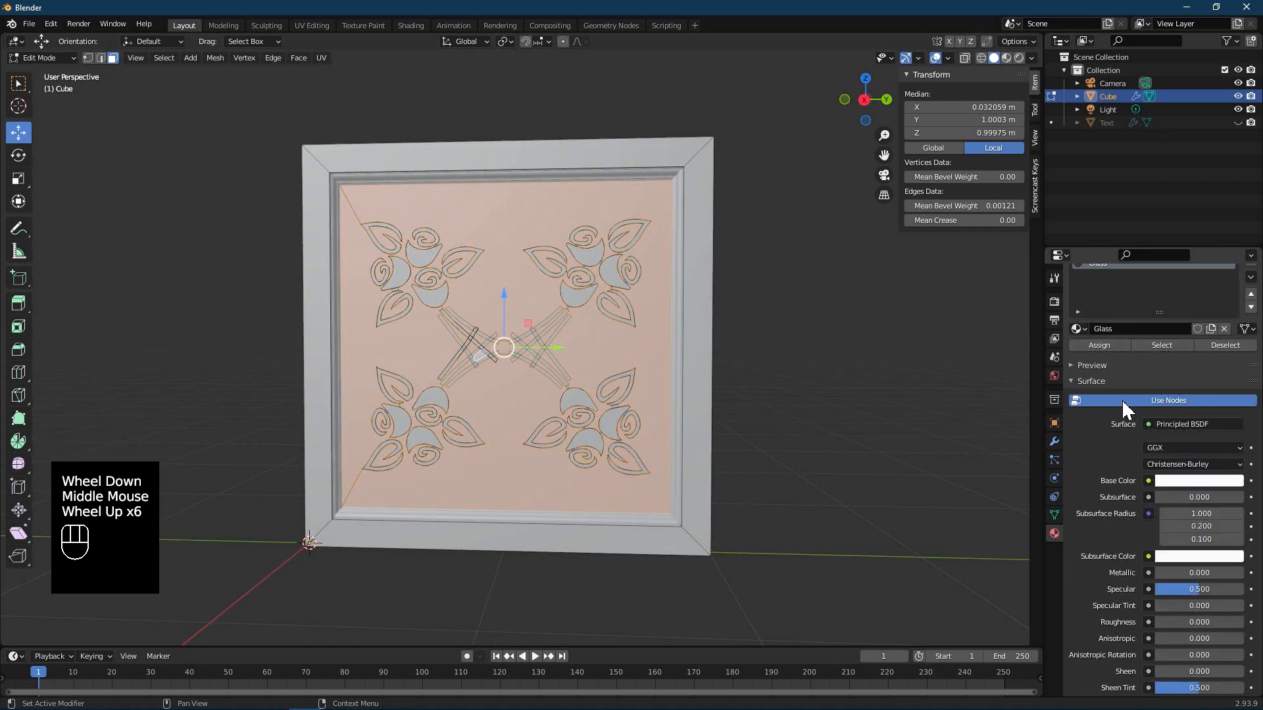
left_click(1106, 344)
mouse_move(748, 359)
middle_mouse_down()
mouse_move(812, 392)
mouse_move(733, 358)
mouse_move(726, 337)
mouse_move(743, 346)
middle_mouse_up()
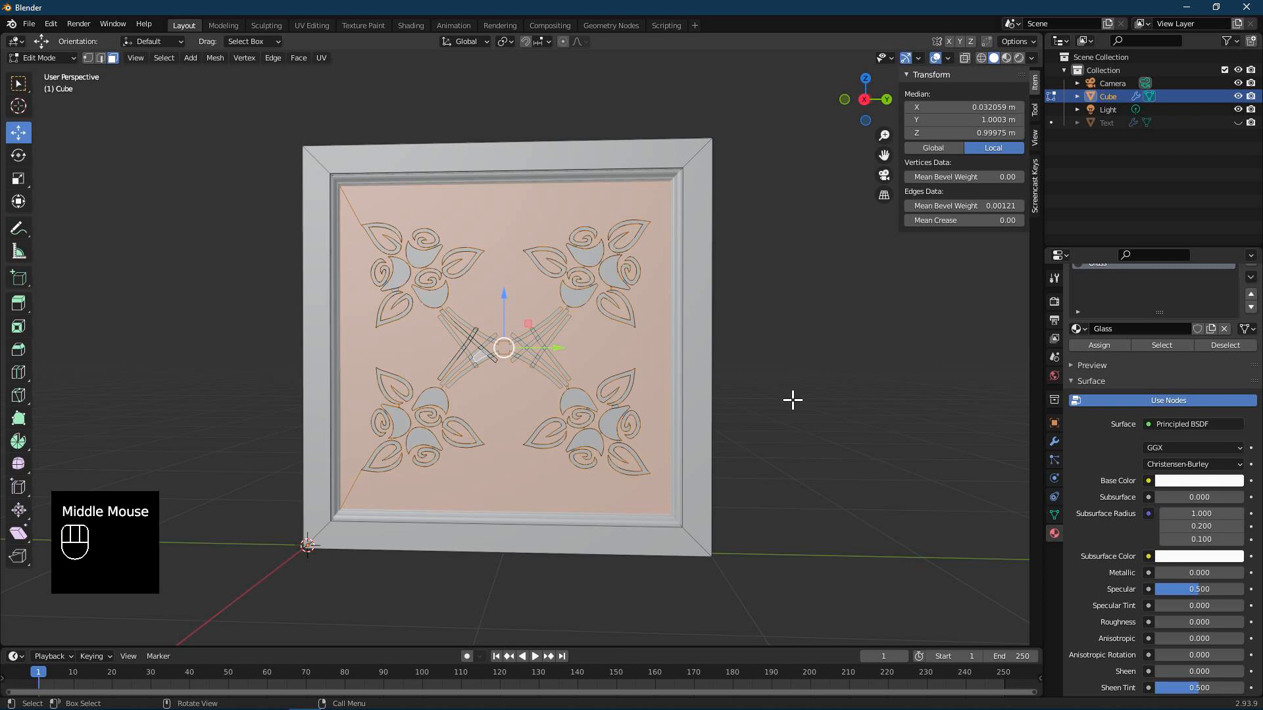
In right orthographic view with X-ray on, box-select the frame faces along all four sides of the panel.
key("KP_3")
left_click(836, 325)
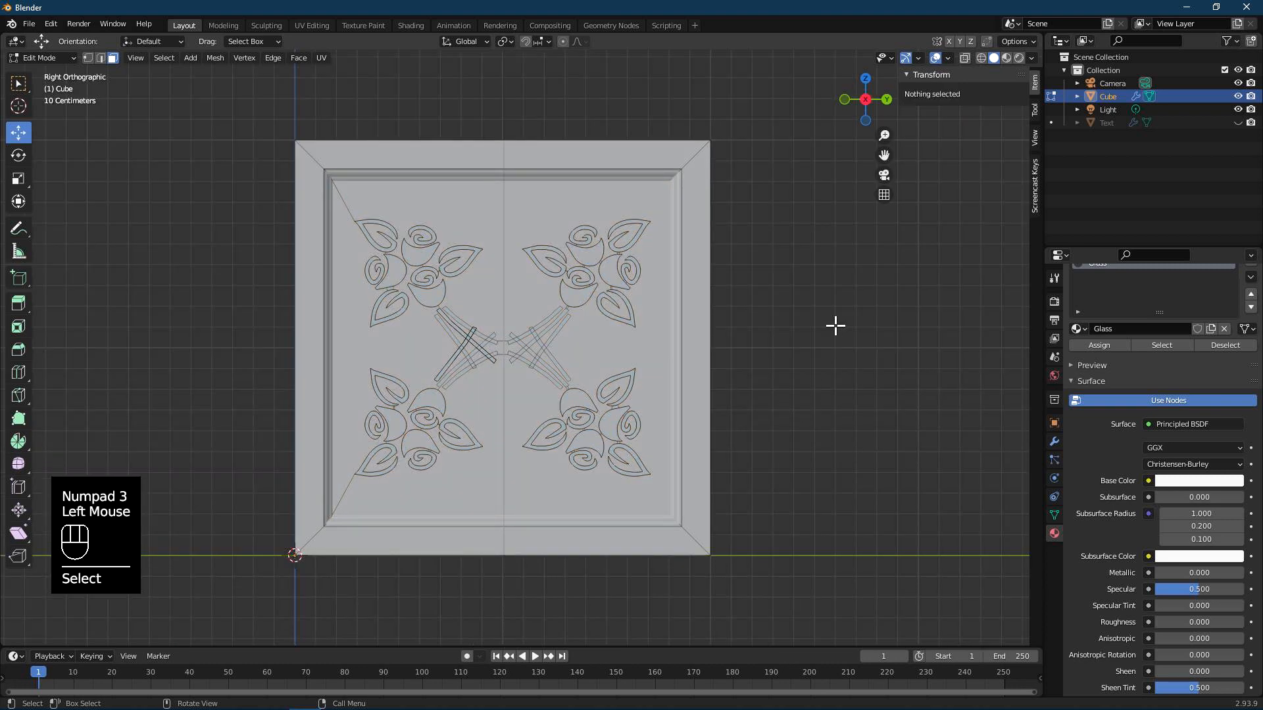
key("alt+z")
left_click_drag(666, 120, 815, 572)
left_click_drag(245, 107, 347, 585, "shift")
left_click_drag(786, 607, 270, 530, "shift")
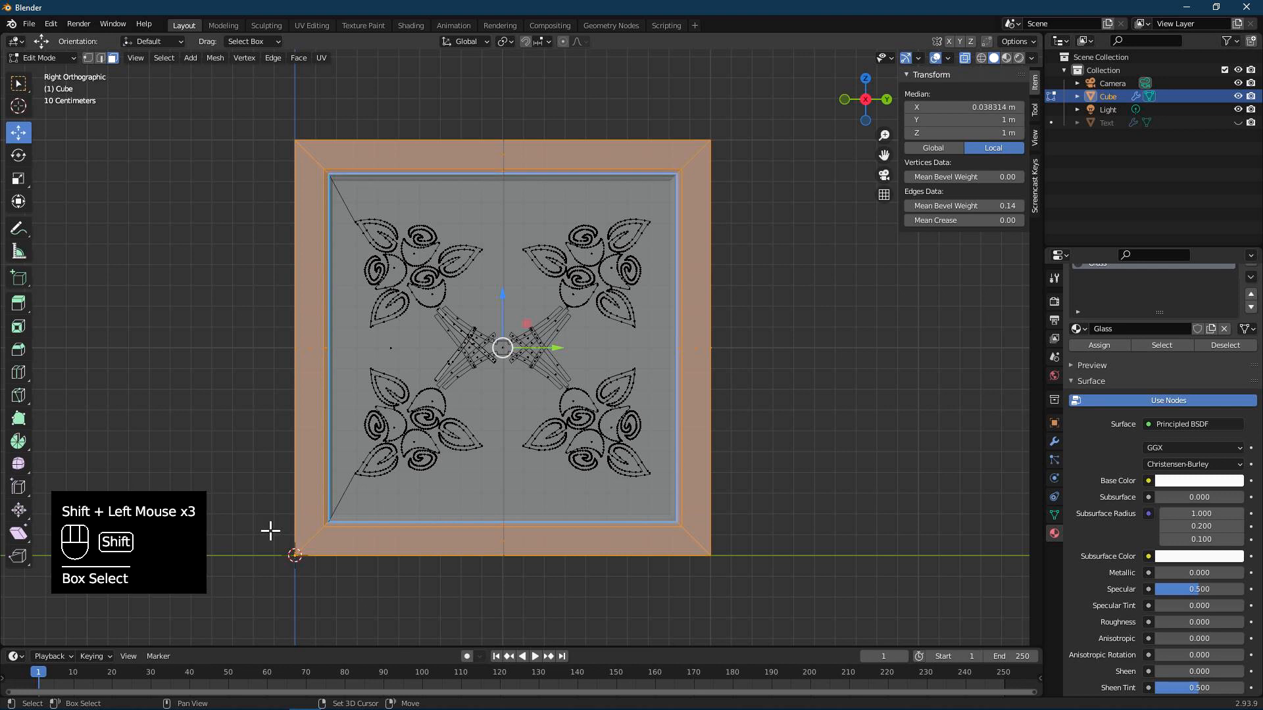
Add a third material slot with a new material named Frame and assign it to the selected frame faces.
scroll(1208, 353, "up", 2)
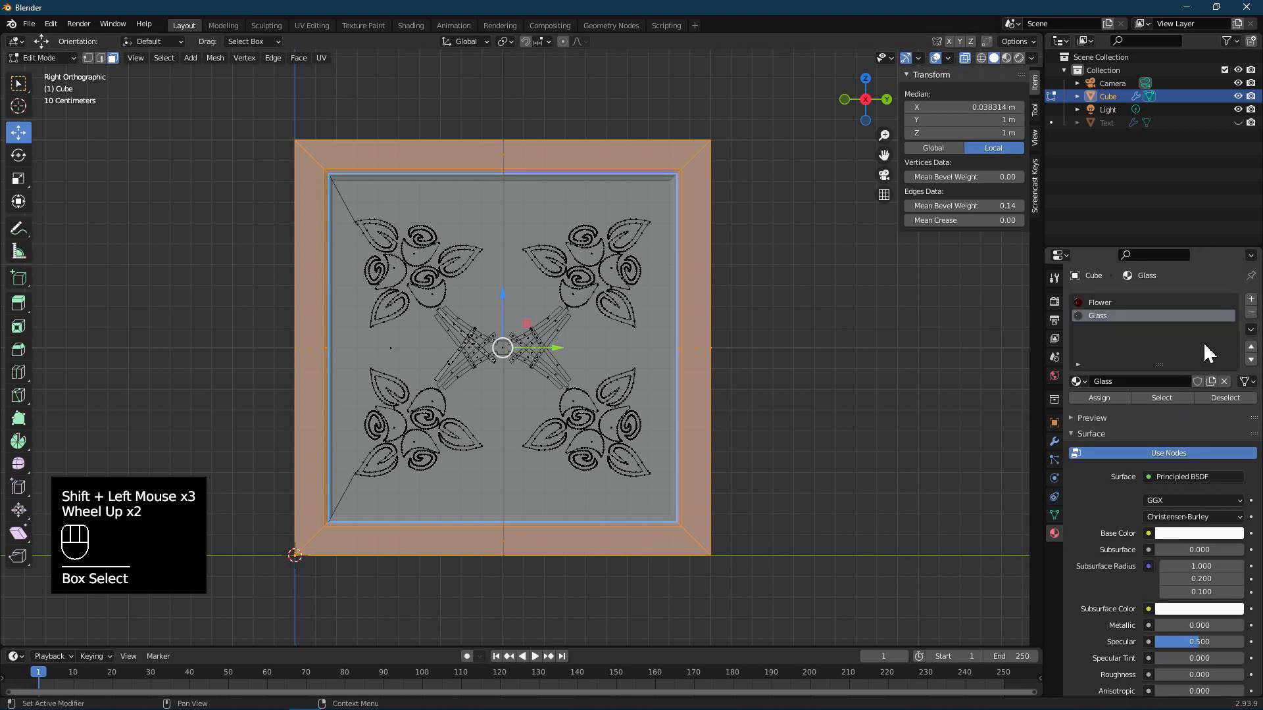
left_click(1248, 309)
left_click(1145, 381)
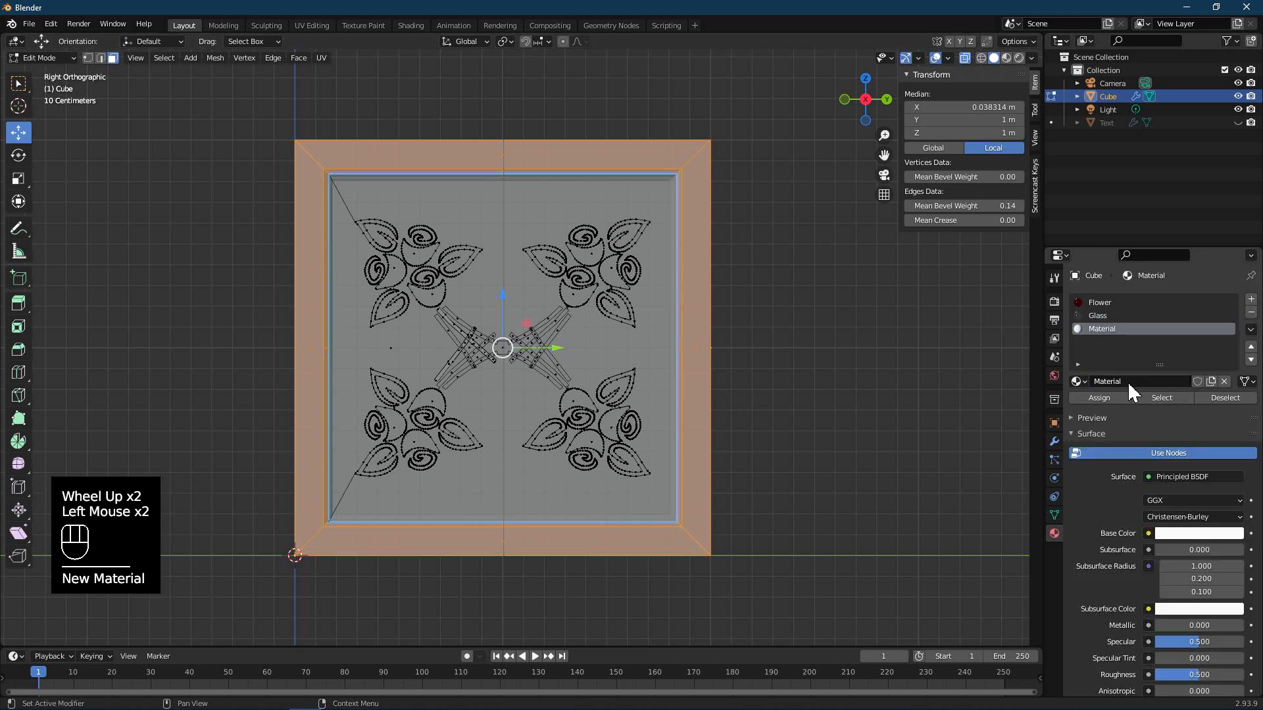
left_click(1123, 382)
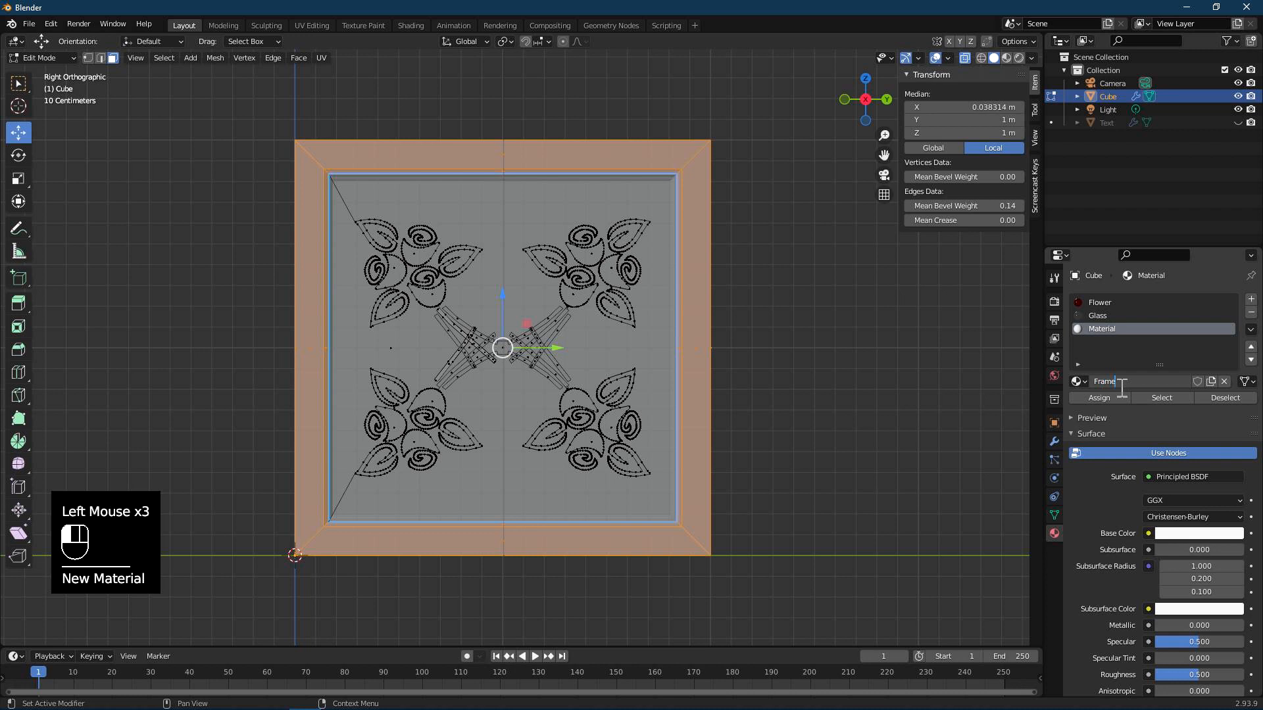
type("Frame")
key("Return")
left_click(1110, 397)
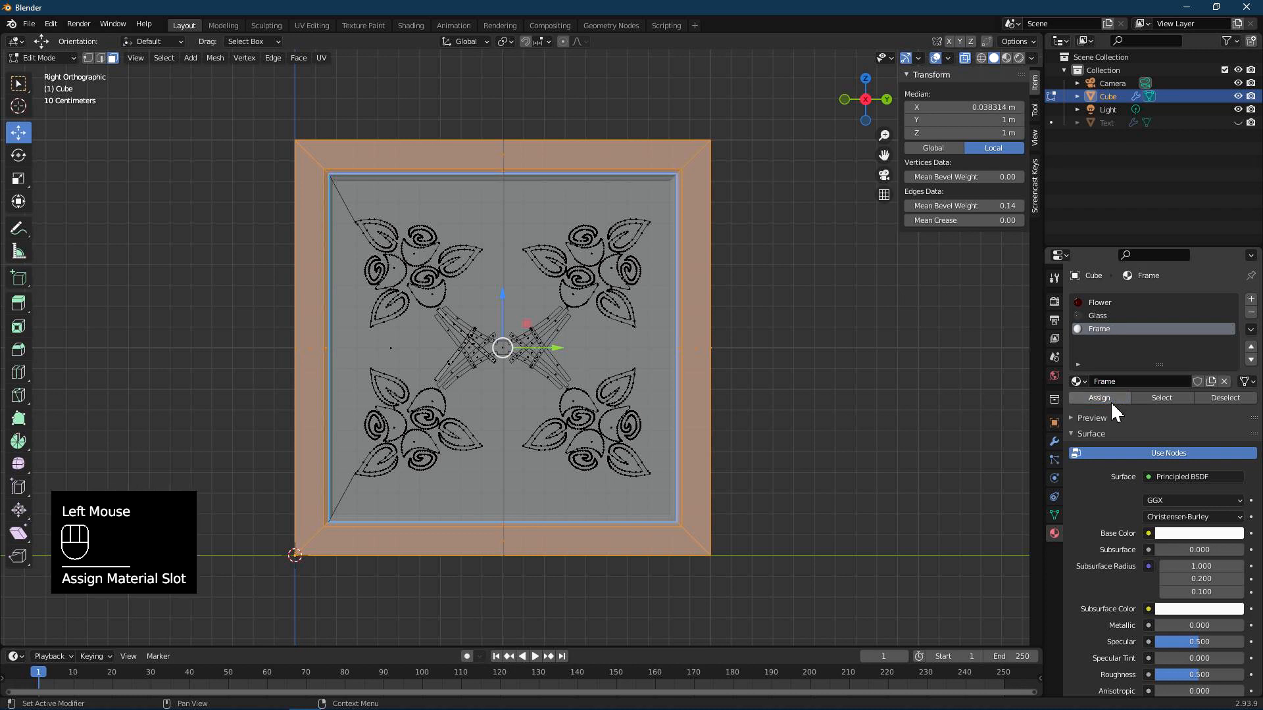
Give the Frame material a dark, saturated brown base color.
left_click(1198, 534)
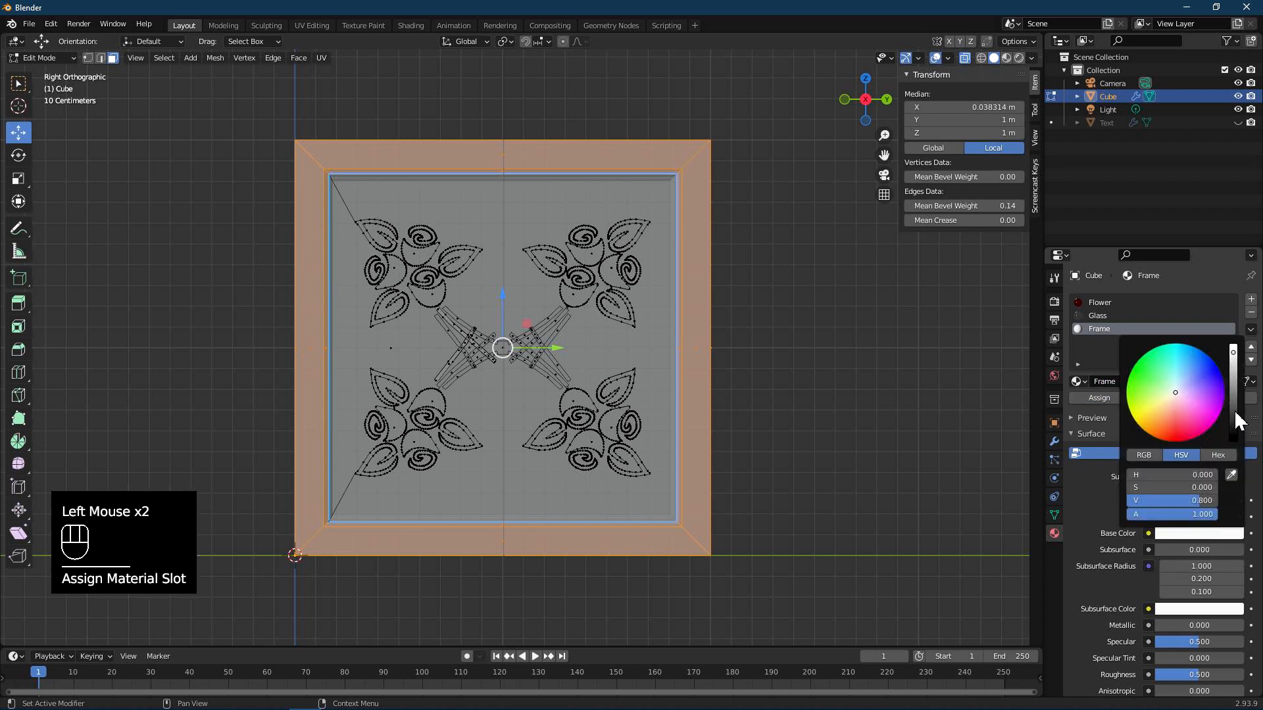
left_click(1235, 415)
left_click_drag(1170, 418, 1142, 429)
left_click_drag(1227, 416, 1232, 390)
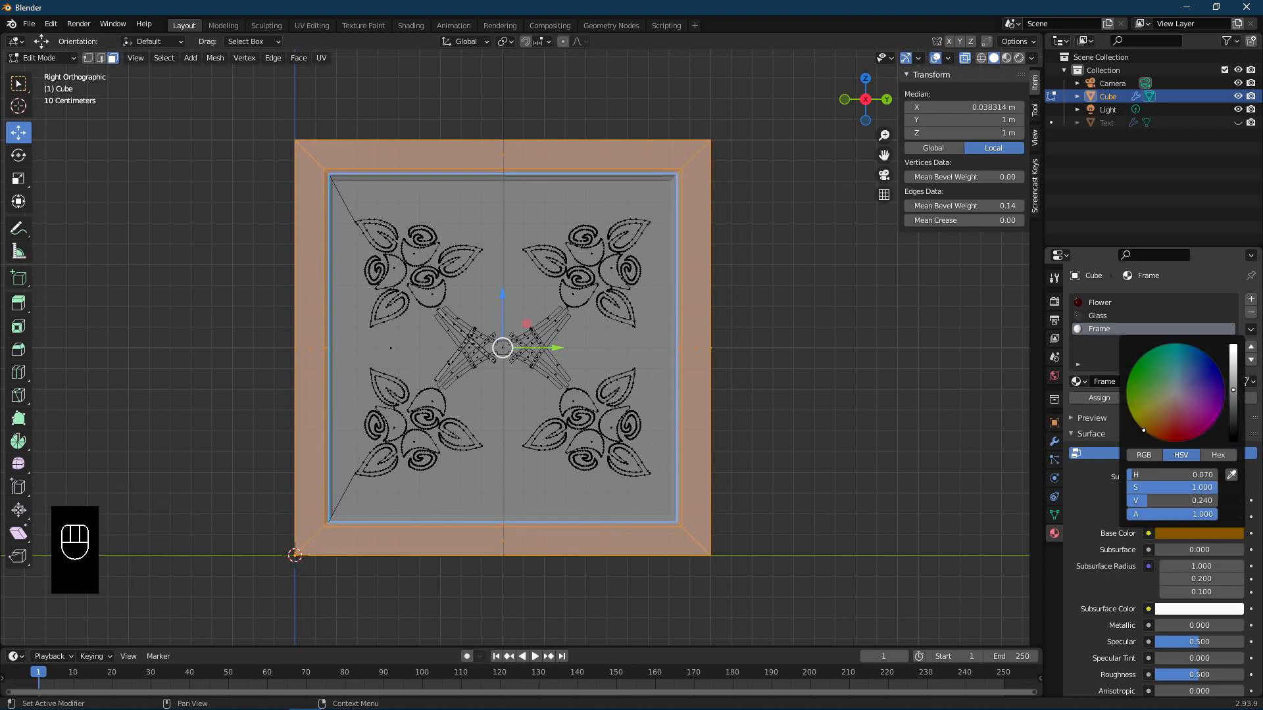
left_click_drag(1157, 421, 1141, 428)
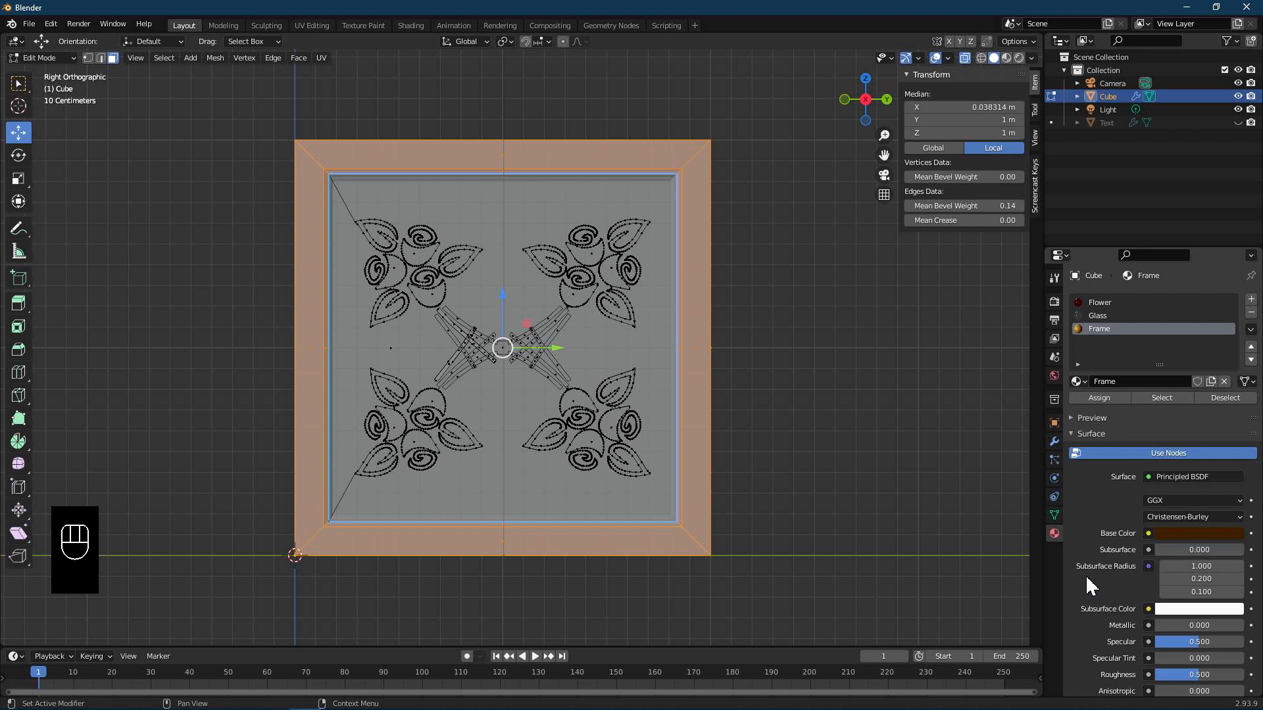
Set the Frame material's roughness to 0.228 and reassign it to the selected frame faces.
scroll(1131, 575, "down", 2)
left_click_drag(1182, 618, 1180, 619)
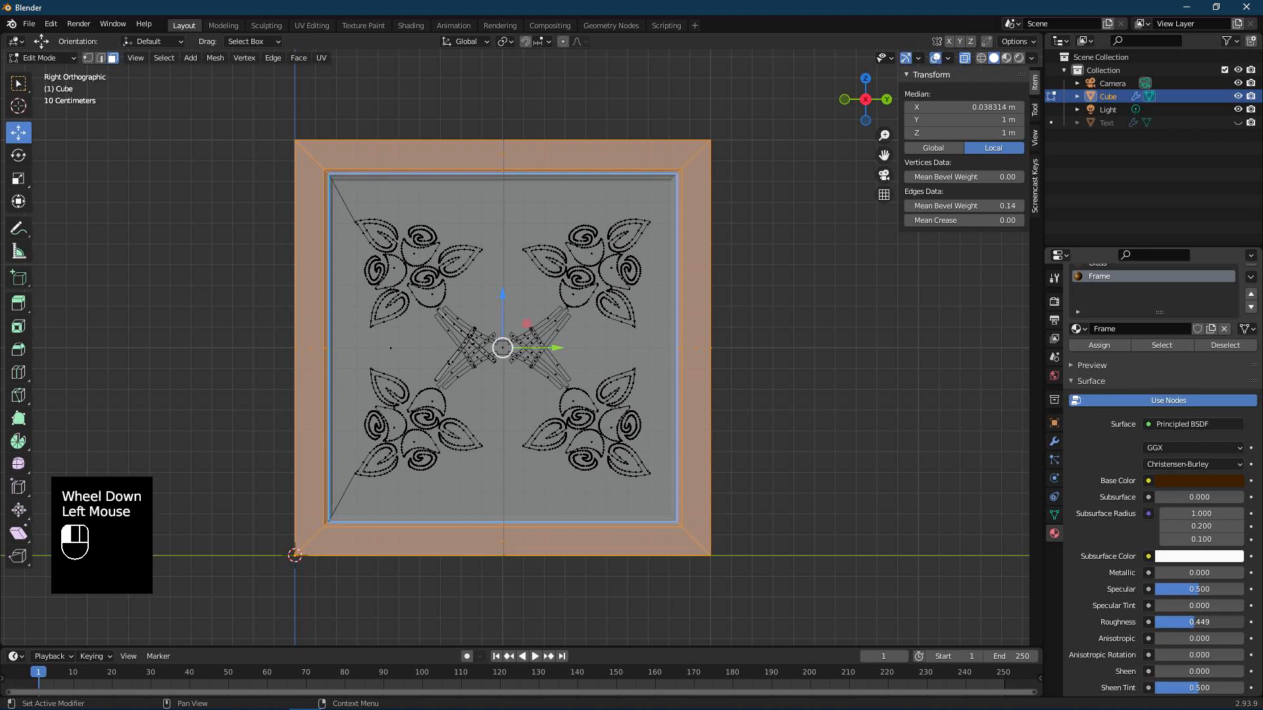
left_click(1116, 345)
Turn off X-ray, return to Object Mode, and inspect the panel in Material Preview shading.
middle_click_drag(920, 349, 798, 333)
key("alt+z")
key("Tab")
left_click(1006, 58)
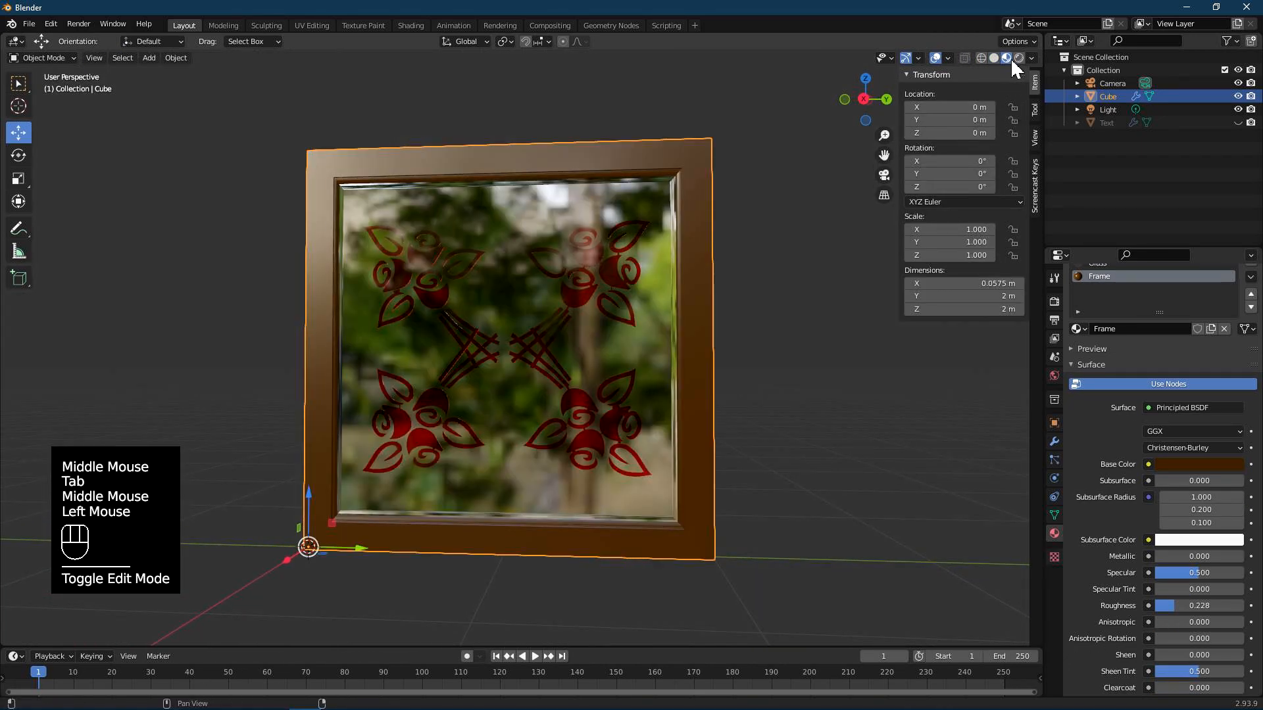
mouse_move(697, 283)
middle_mouse_down()
mouse_move(740, 255)
mouse_move(688, 302)
mouse_move(645, 317)
mouse_move(698, 313)
middle_mouse_up()
scroll(543, 297, "up", 2)
middle_click_drag(543, 297, 443, 344)
scroll(488, 309, "down", 1)
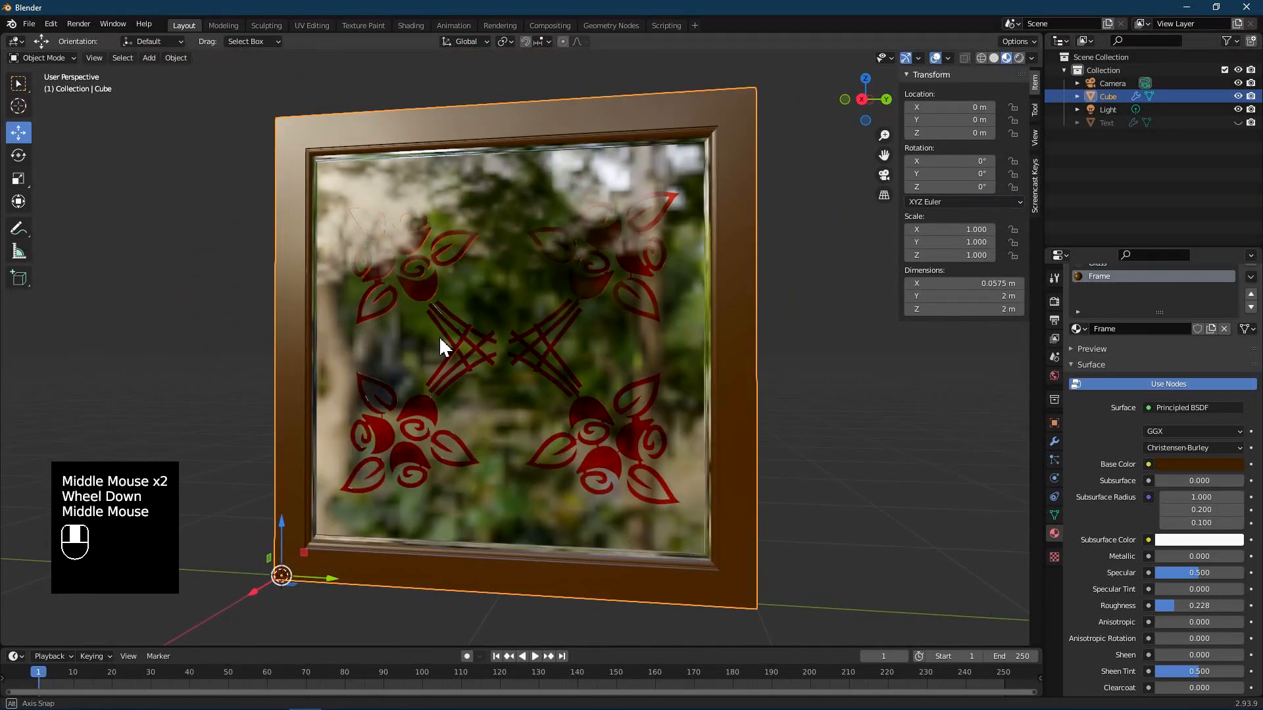
scroll(451, 352, "down", 1)
left_click(1055, 441)
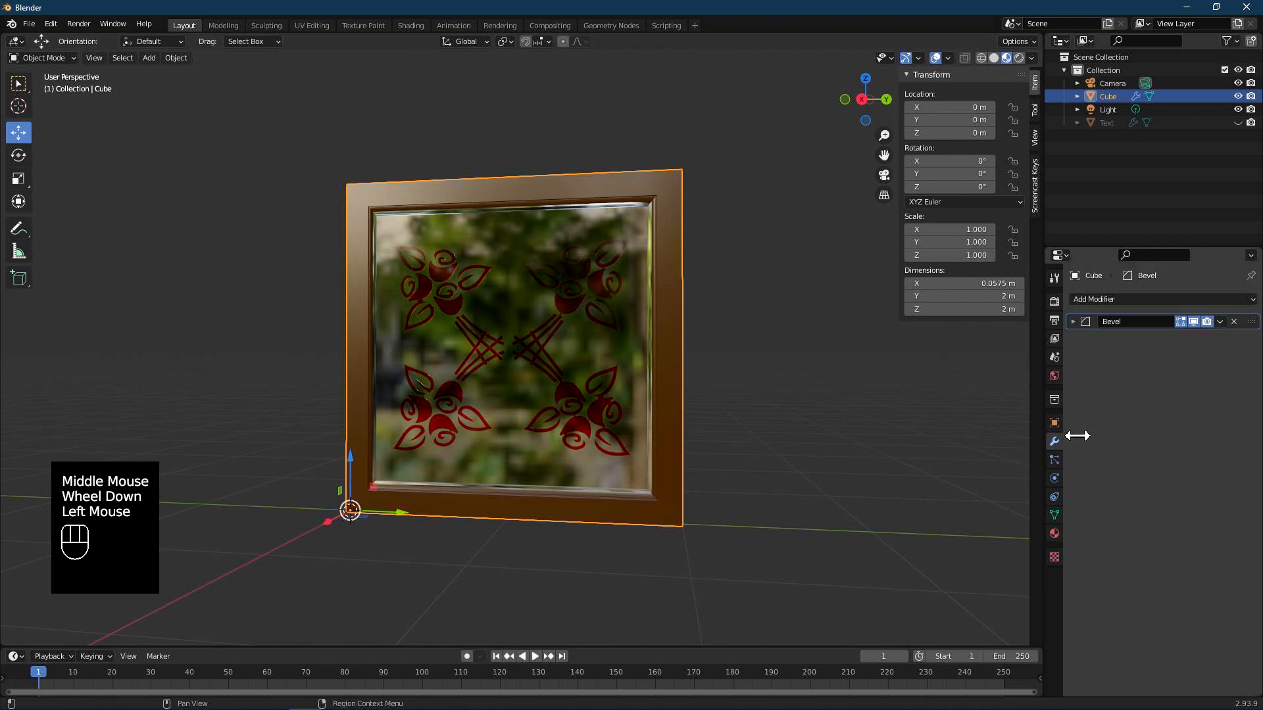
left_click(1095, 293)
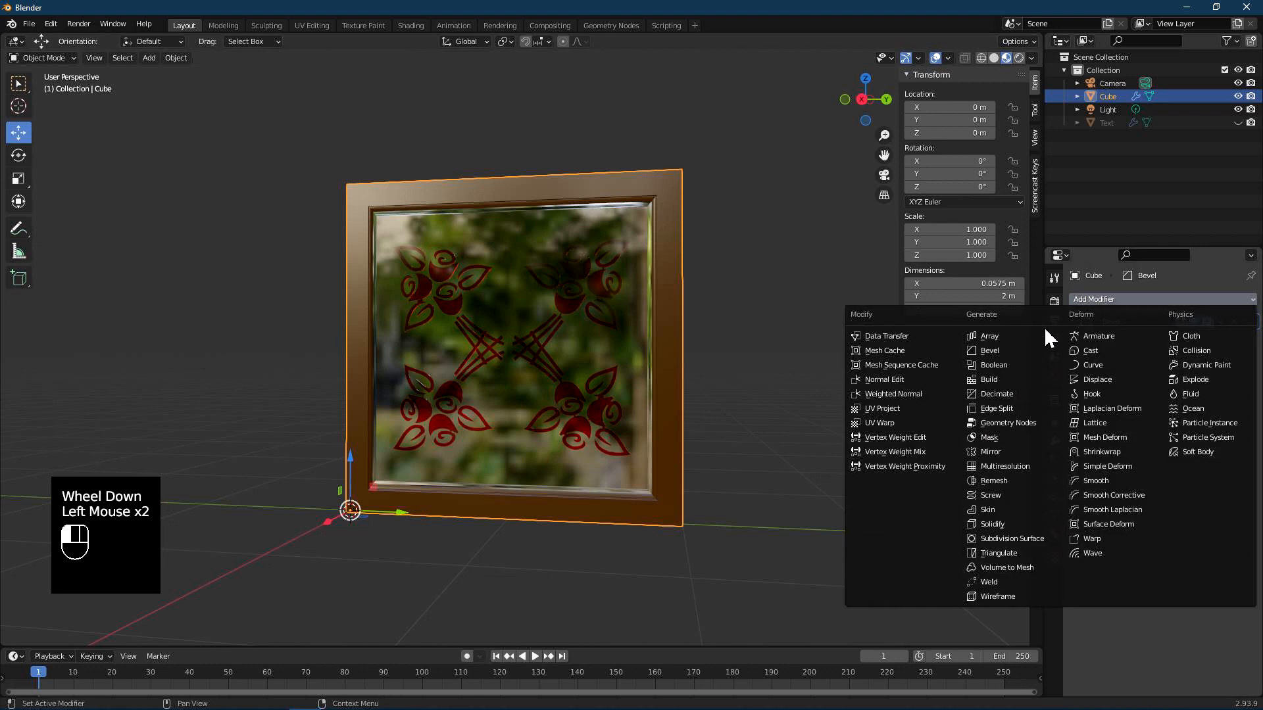
left_click(985, 337)
left_click(1234, 340)
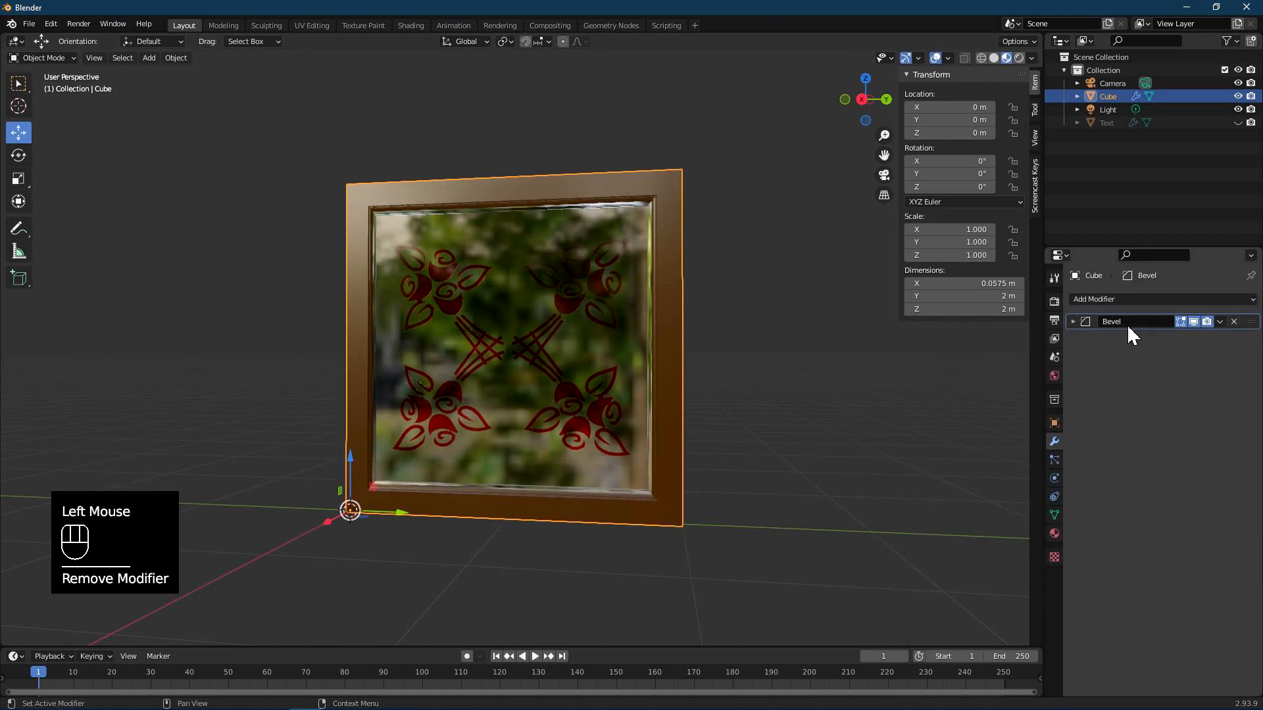
Add a Mirror modifier to the panel and enable mirroring on the X, Y and Z axes.
left_click(1116, 298)
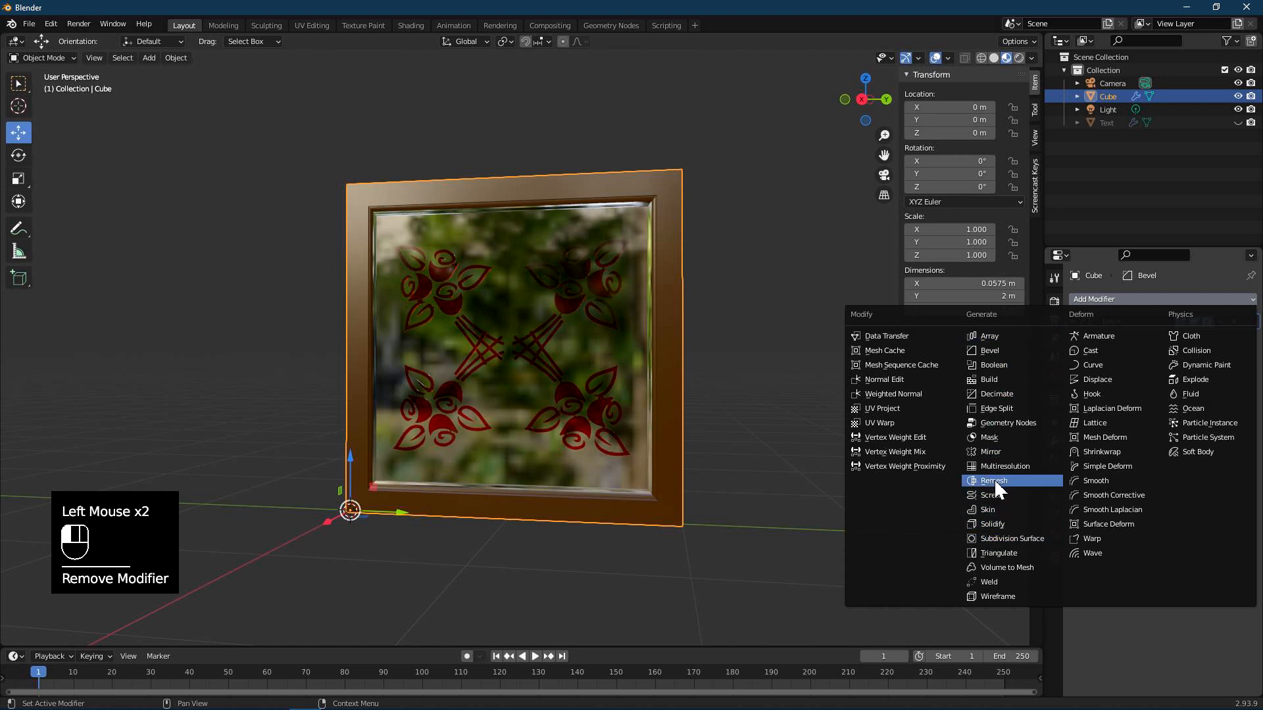
left_click(1001, 449)
left_click(1191, 360)
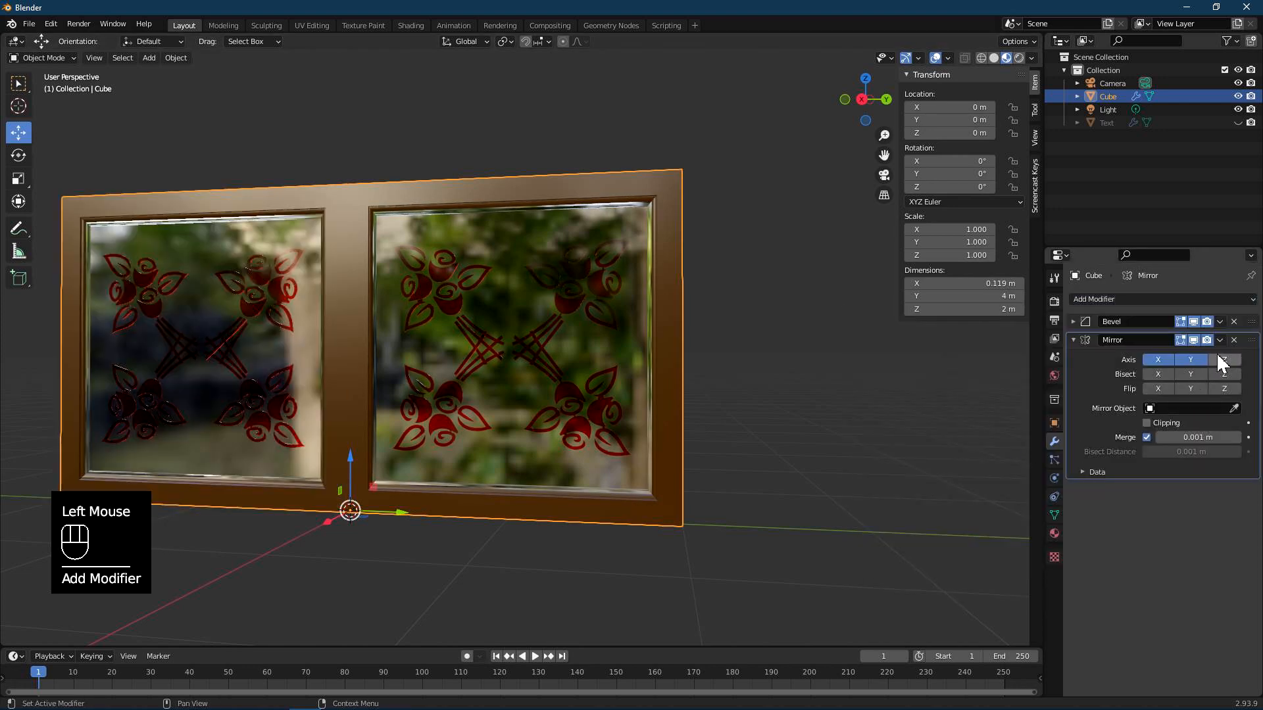
left_click(1223, 359)
scroll(466, 406, "down", 1)
middle_click_drag(466, 406, 374, 439)
scroll(394, 429, "up", 1)
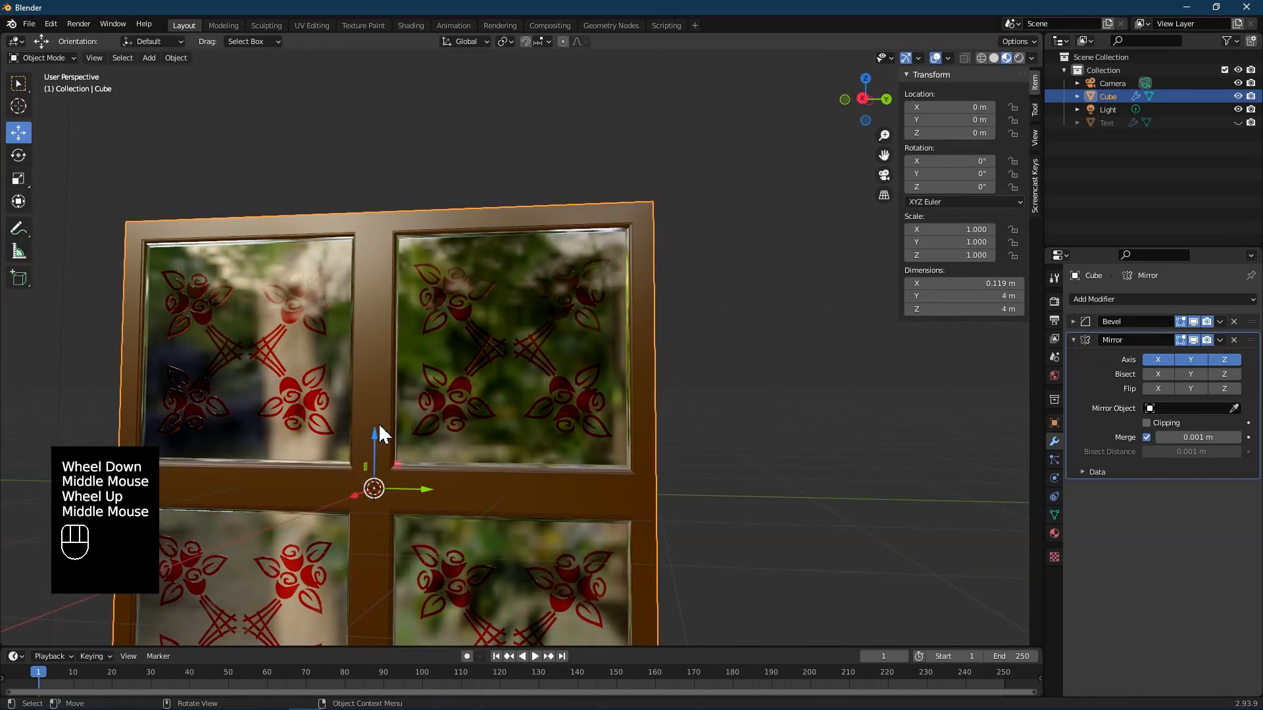
Enter Edit Mode on the mirrored panel and clear the current selection.
key("Tab")
left_click(781, 447)
scroll(375, 368, "up", 2)
middle_click_drag(369, 358, 383, 367)
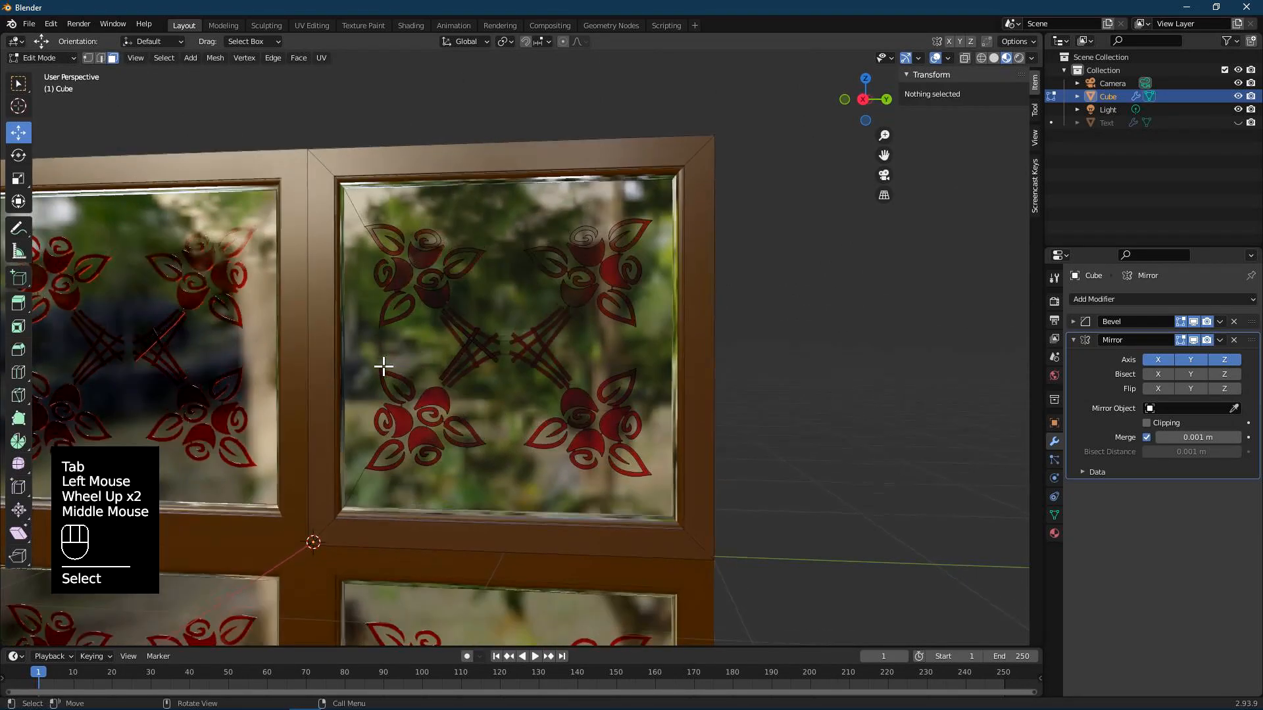
Try to move the original pane's inner frame edge beside the vertical divider, and undo the change.
key("2")
left_click(347, 367)
left_click_drag(389, 362, 385, 359)
key("ctrl+z")
middle_click_drag(577, 404, 625, 409)
scroll(624, 408, "down", 2)
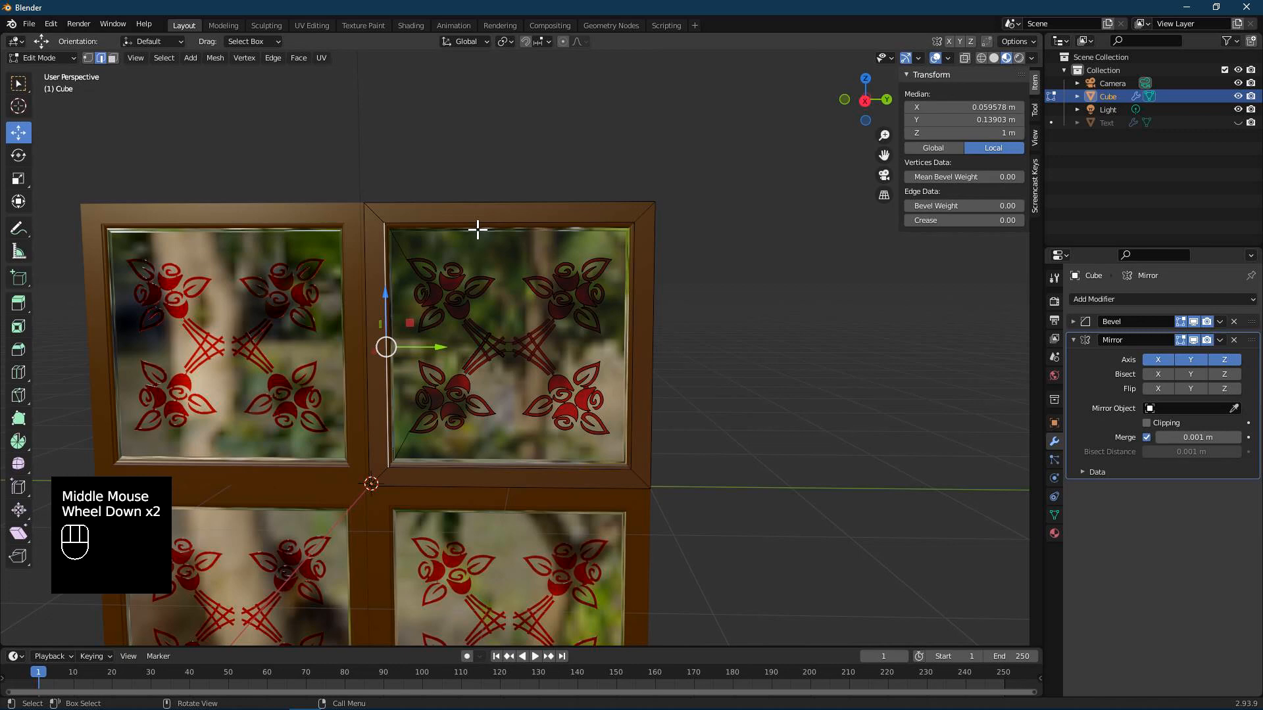
In Solid shading, select the inner frame vertices beside the vertical divider and move them along Y to a median of about 0.112 m.
left_click(994, 58)
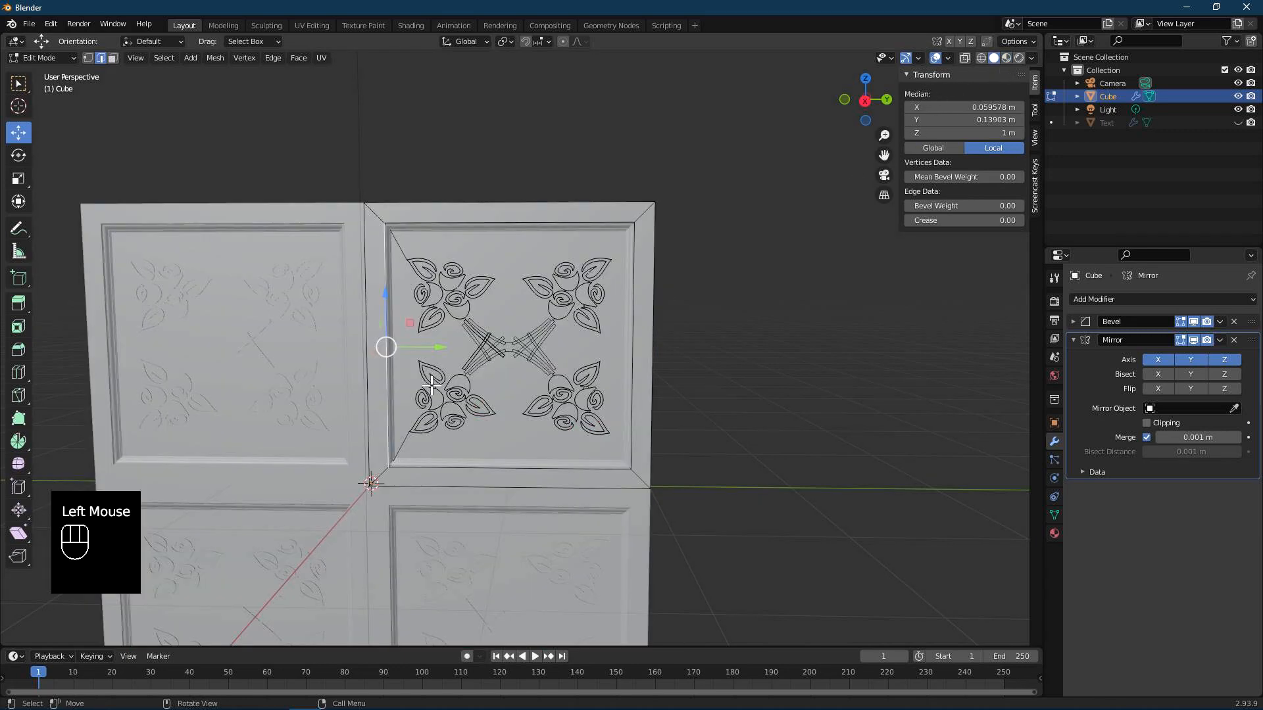
scroll(432, 384, "up", 1)
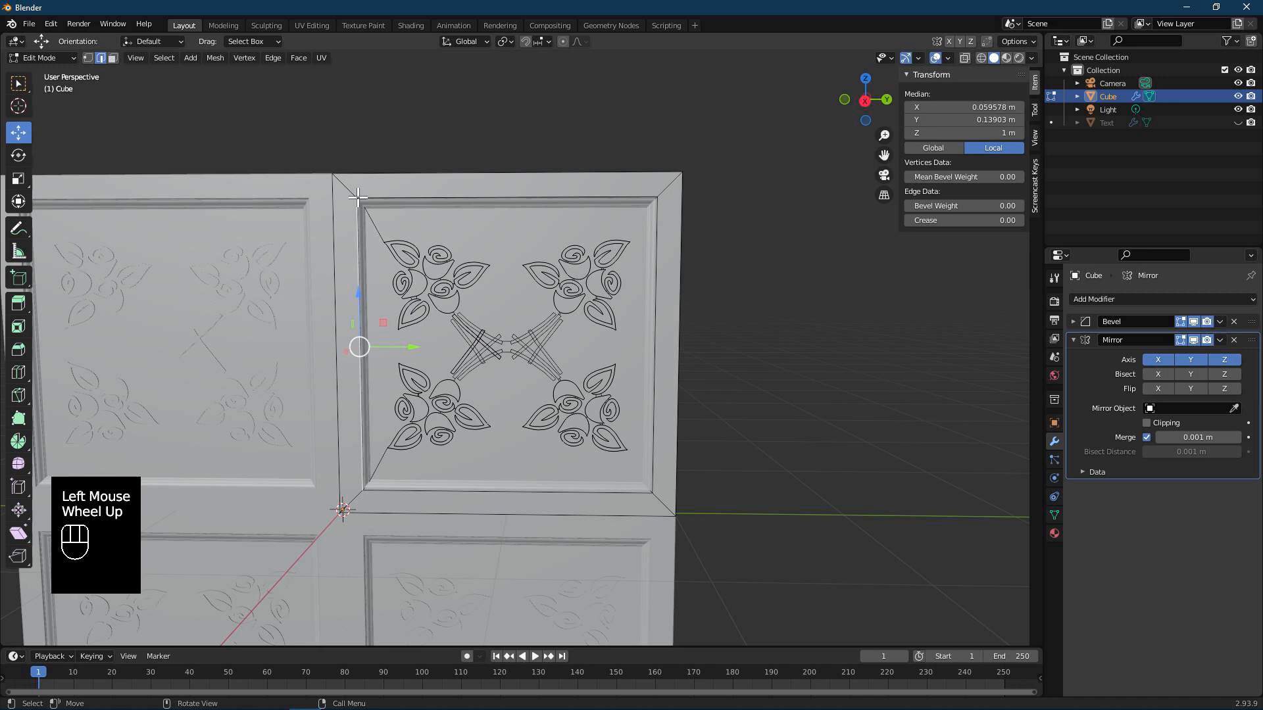
key("1")
left_click_drag(347, 188, 374, 243)
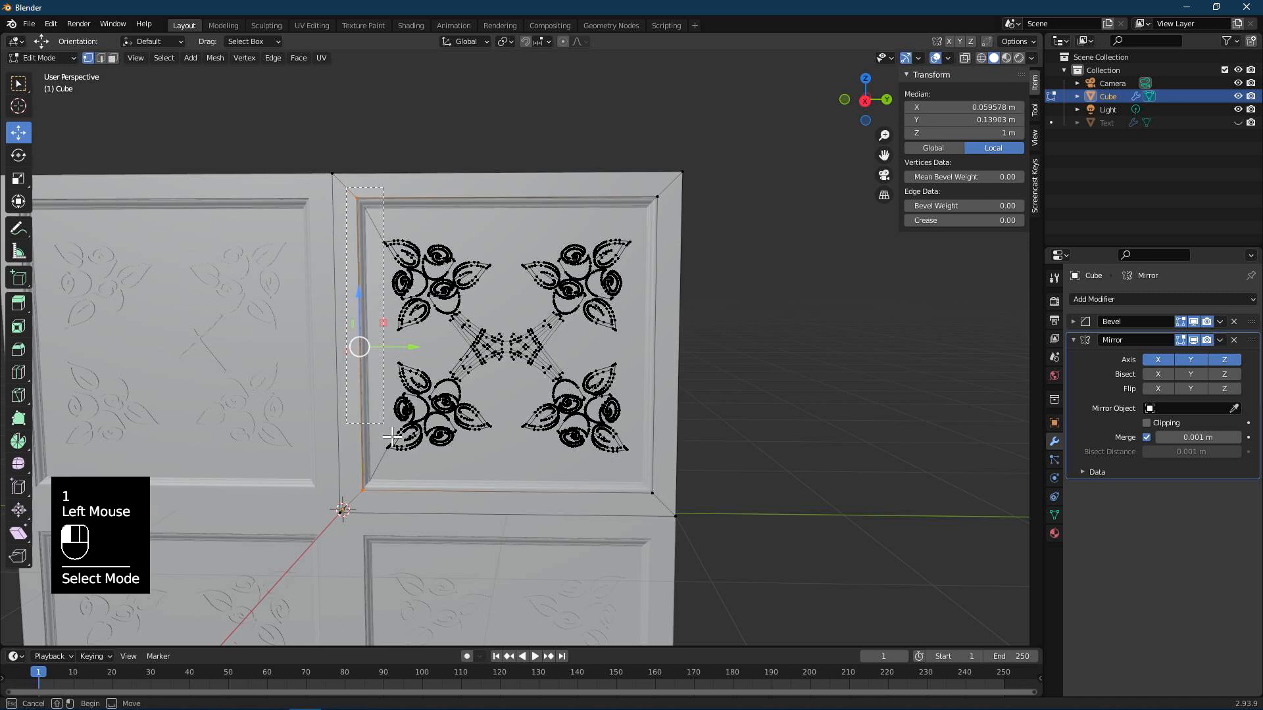
left_click_drag(389, 498, 387, 500)
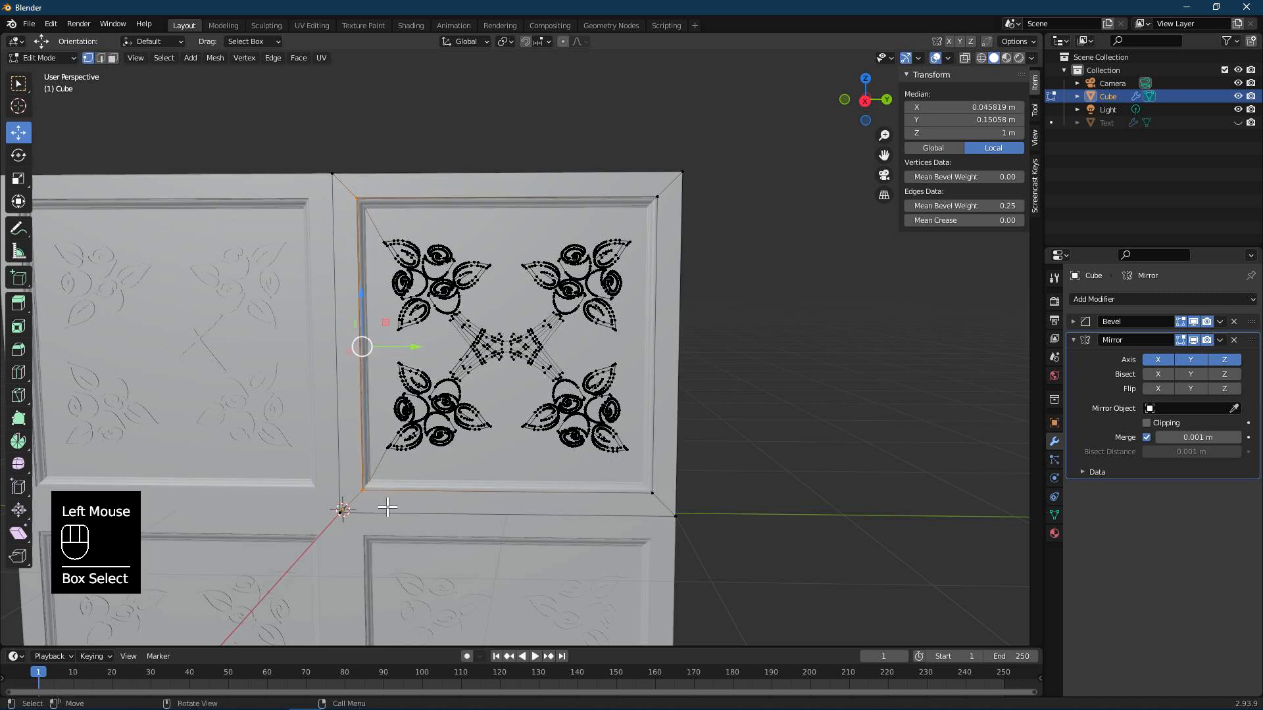
left_click_drag(417, 348, 415, 353)
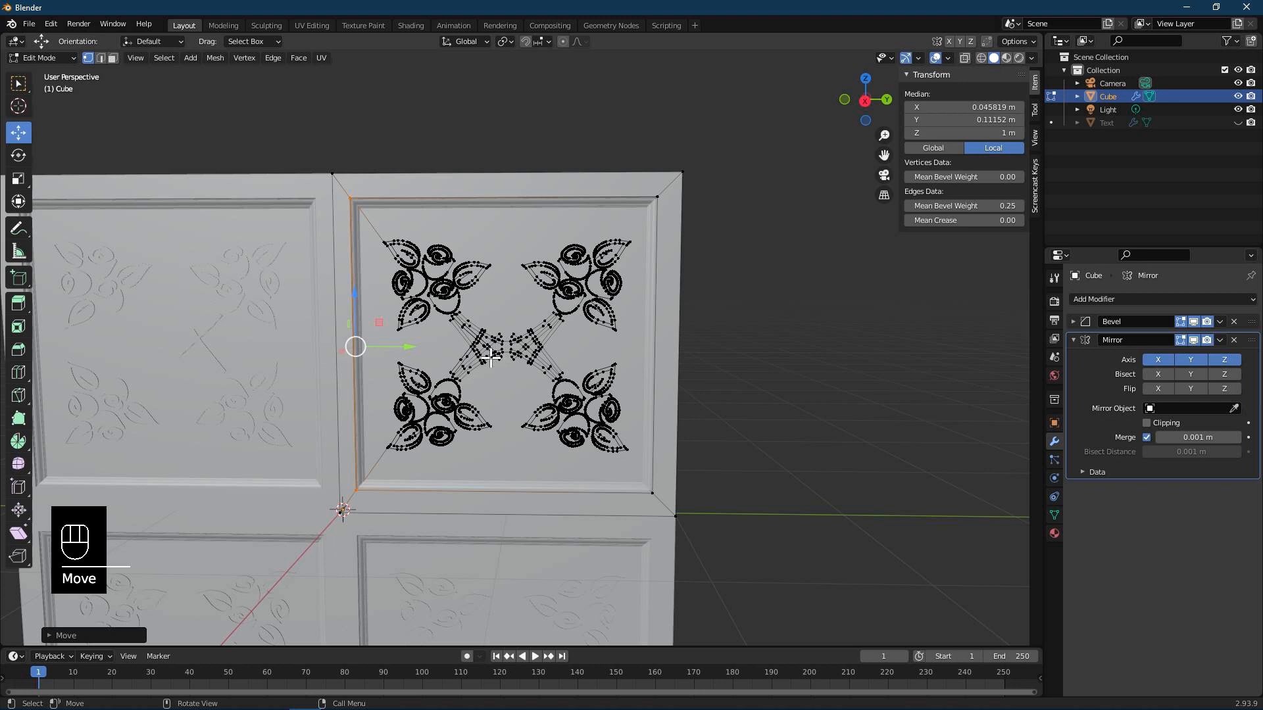
Try to shift the visible ornament vertices along Y without X-ray, and undo the move.
left_click(381, 237)
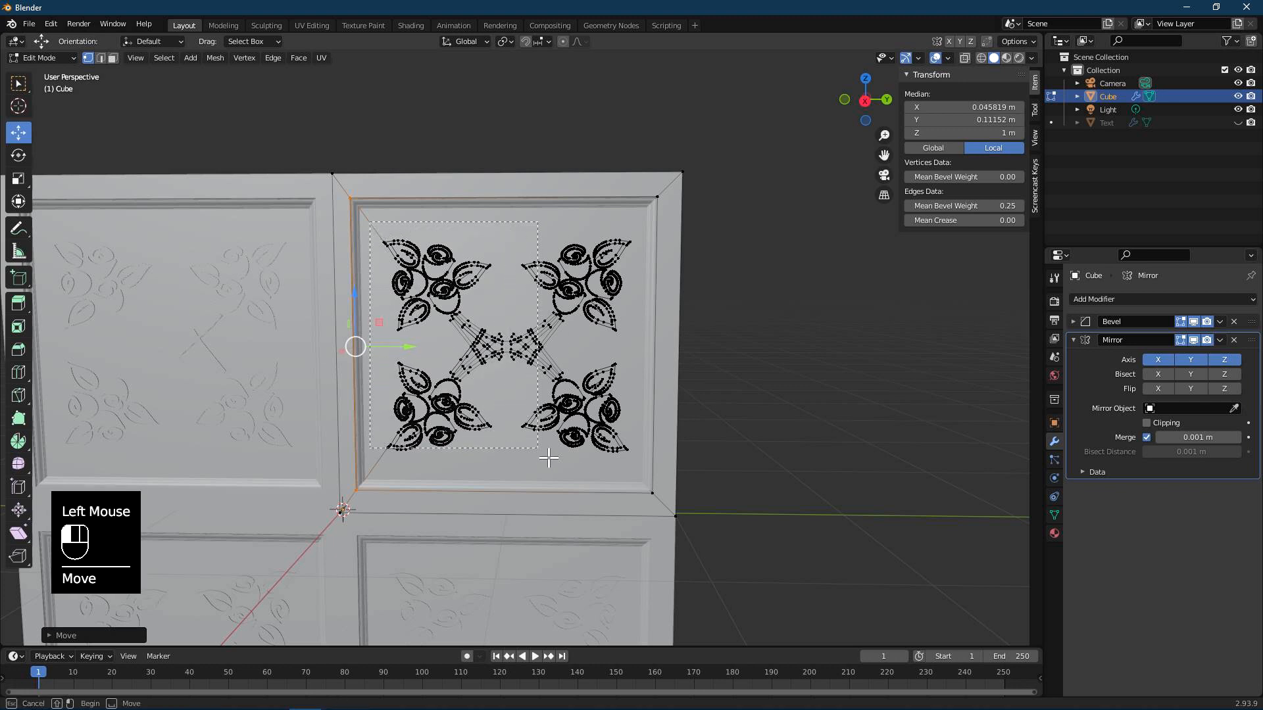
left_click_drag(647, 470, 645, 469)
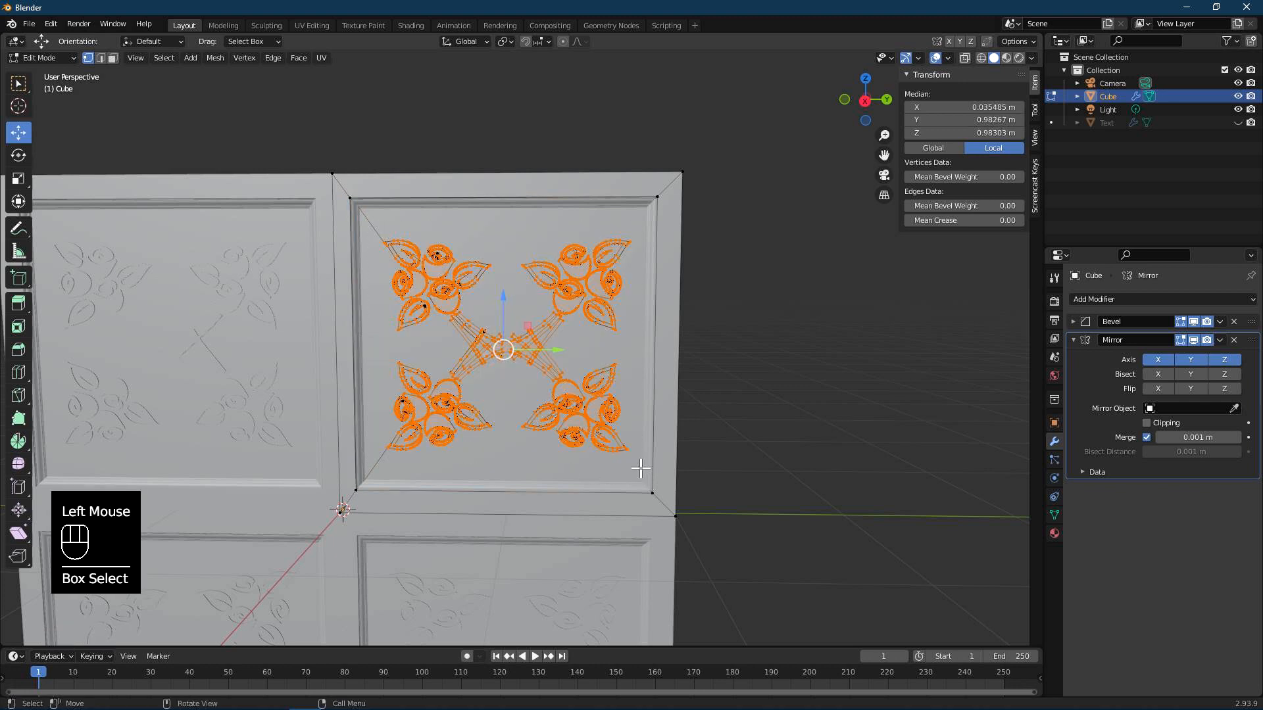
left_click_drag(559, 358, 552, 358)
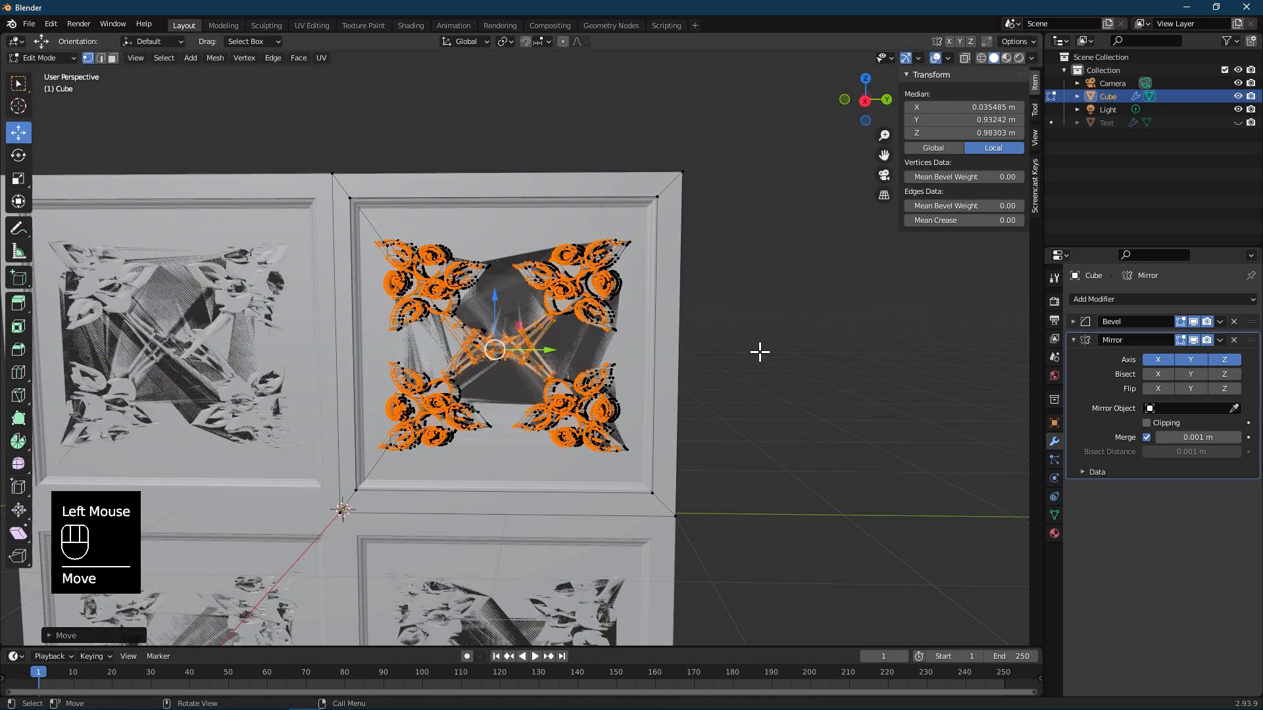
key("ctrl+z")
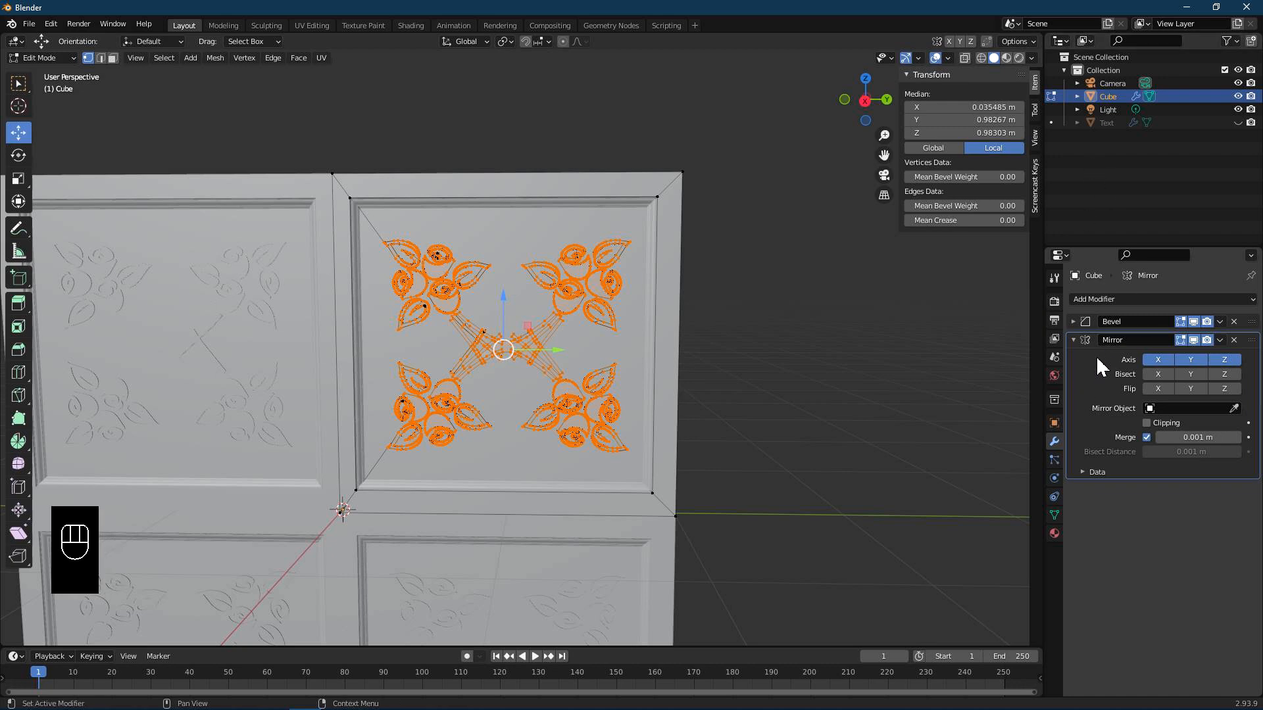
With X-ray on, select the whole ornament, move it along Y to a median of about 0.976 m and enlarge it slightly.
left_click(872, 378)
key("alt+z")
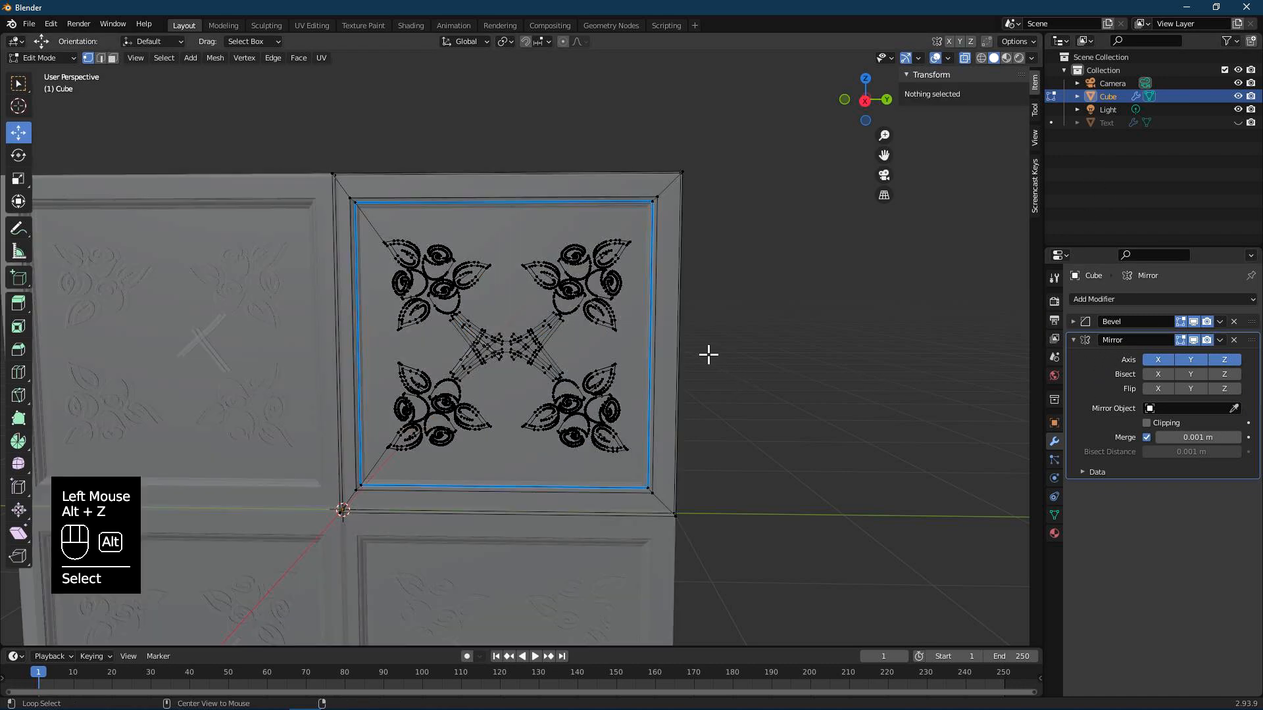
mouse_move(762, 340)
middle_mouse_down()
mouse_move(511, 331)
mouse_move(547, 366)
mouse_move(586, 369)
mouse_move(722, 357)
mouse_move(763, 333)
middle_mouse_up()
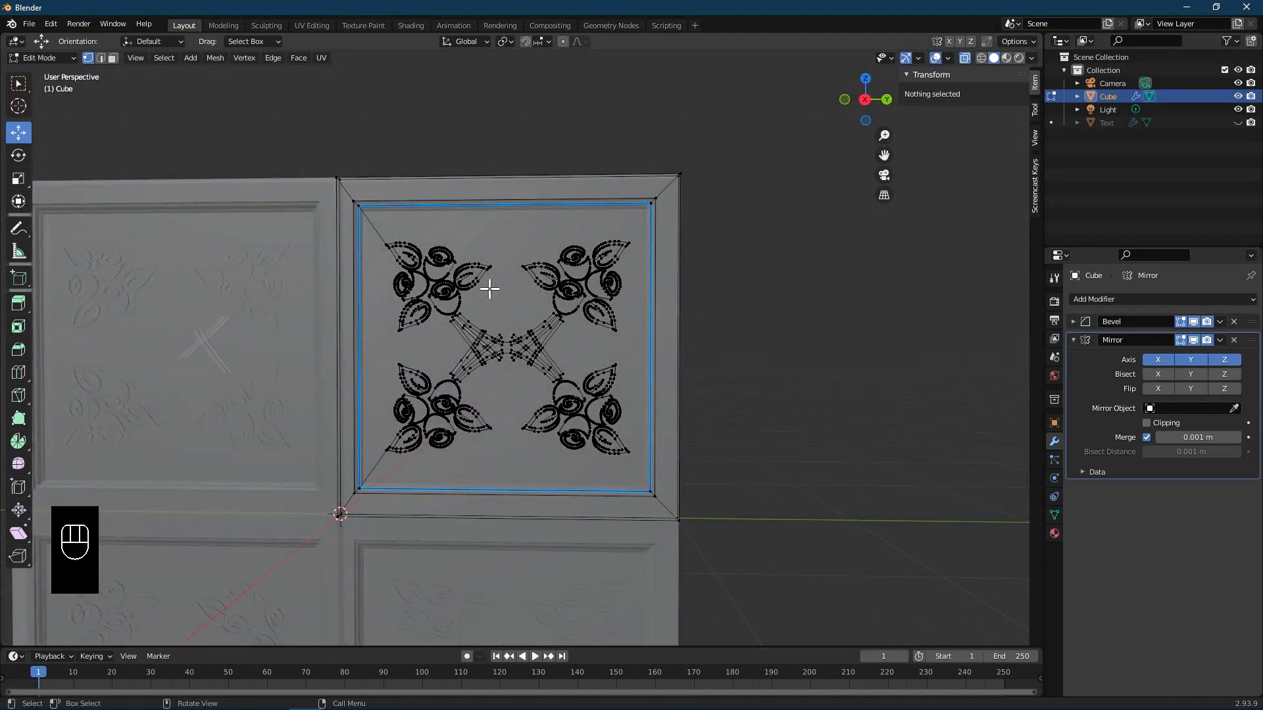
left_click(416, 246)
left_click_drag(371, 222, 652, 473)
left_click_drag(570, 358, 563, 357)
key("s")
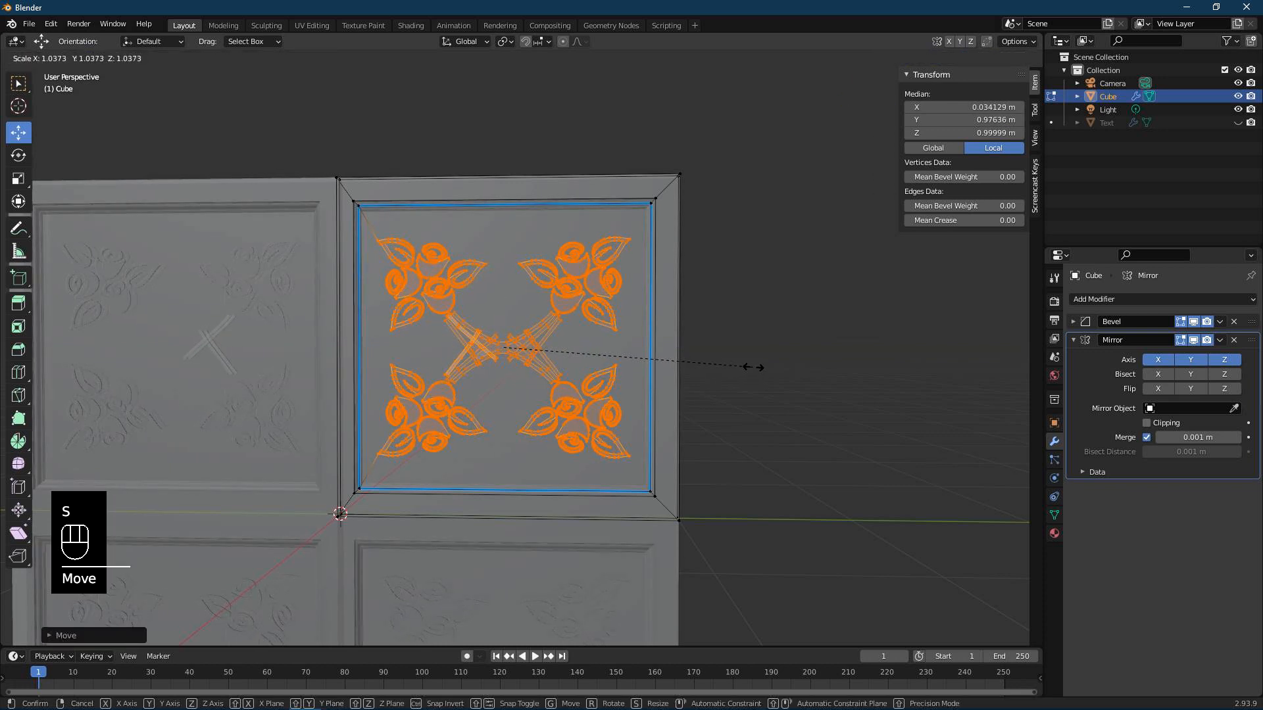
left_click(768, 376)
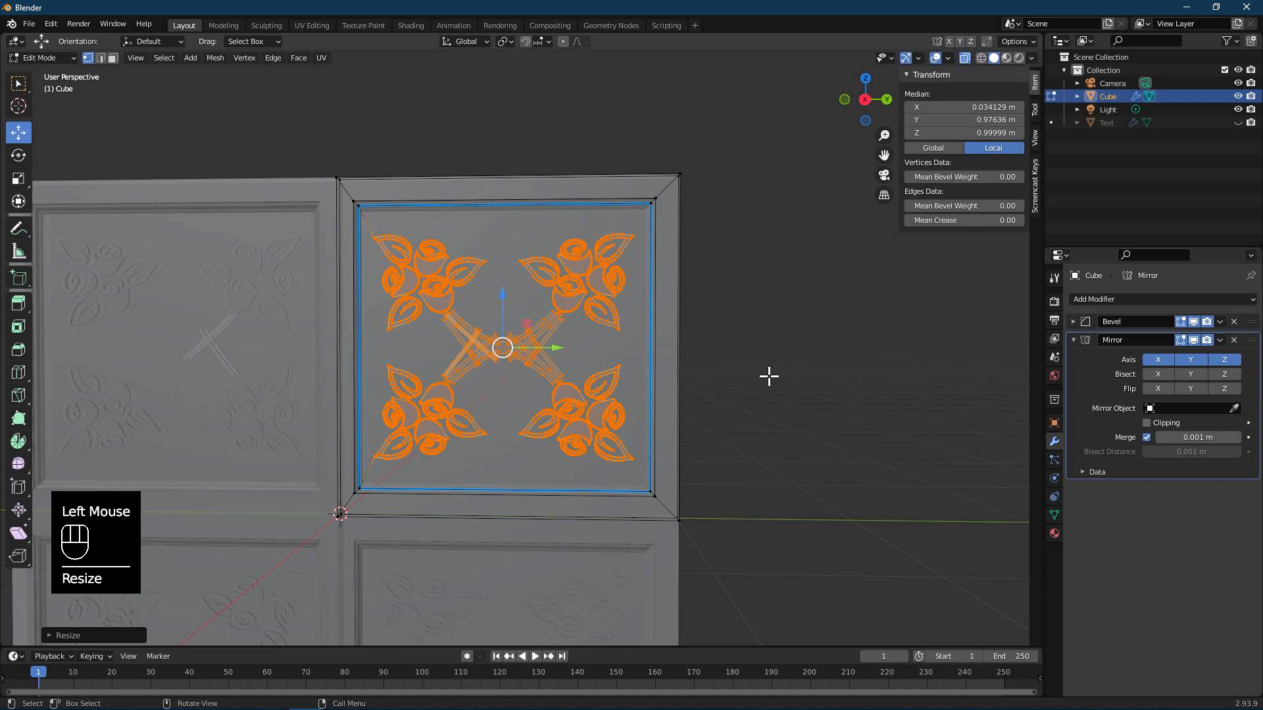
Return to Object Mode, switch to Material Preview shading with X-ray off, and inspect the adjusted panes.
key("Tab")
middle_click_drag(756, 363, 757, 356)
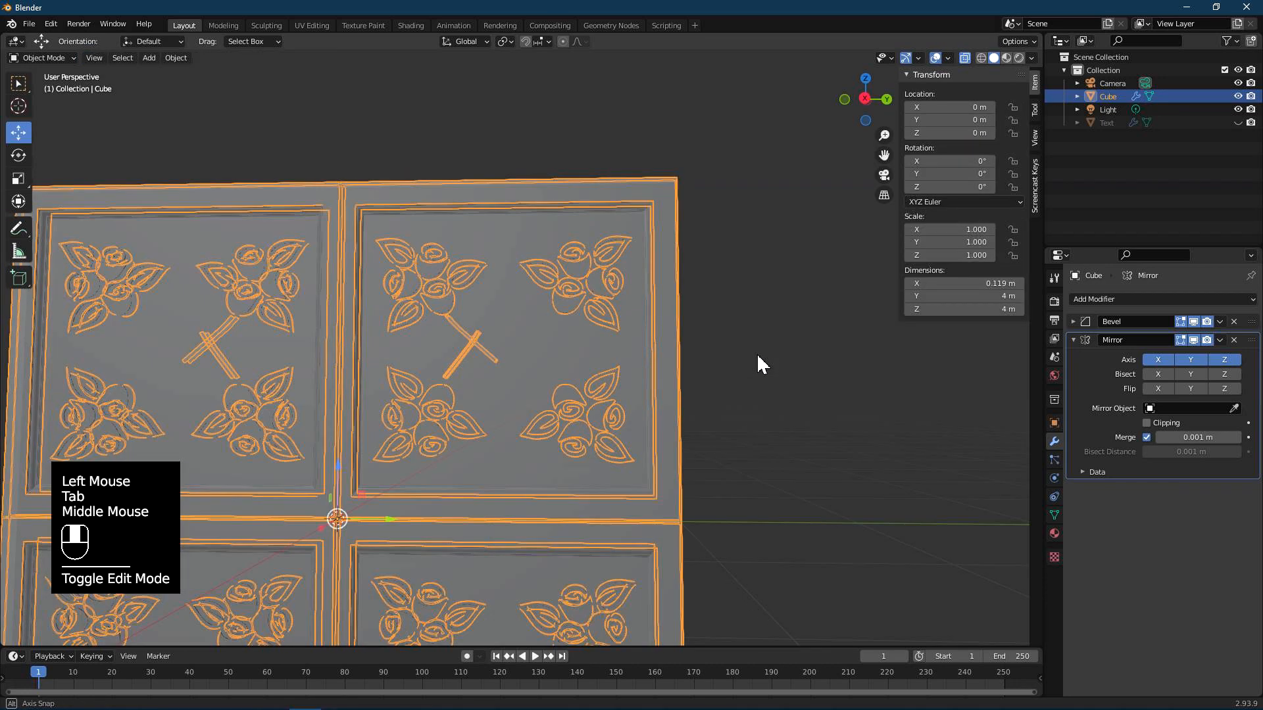
left_click(1006, 58)
middle_click_drag(721, 306, 710, 322)
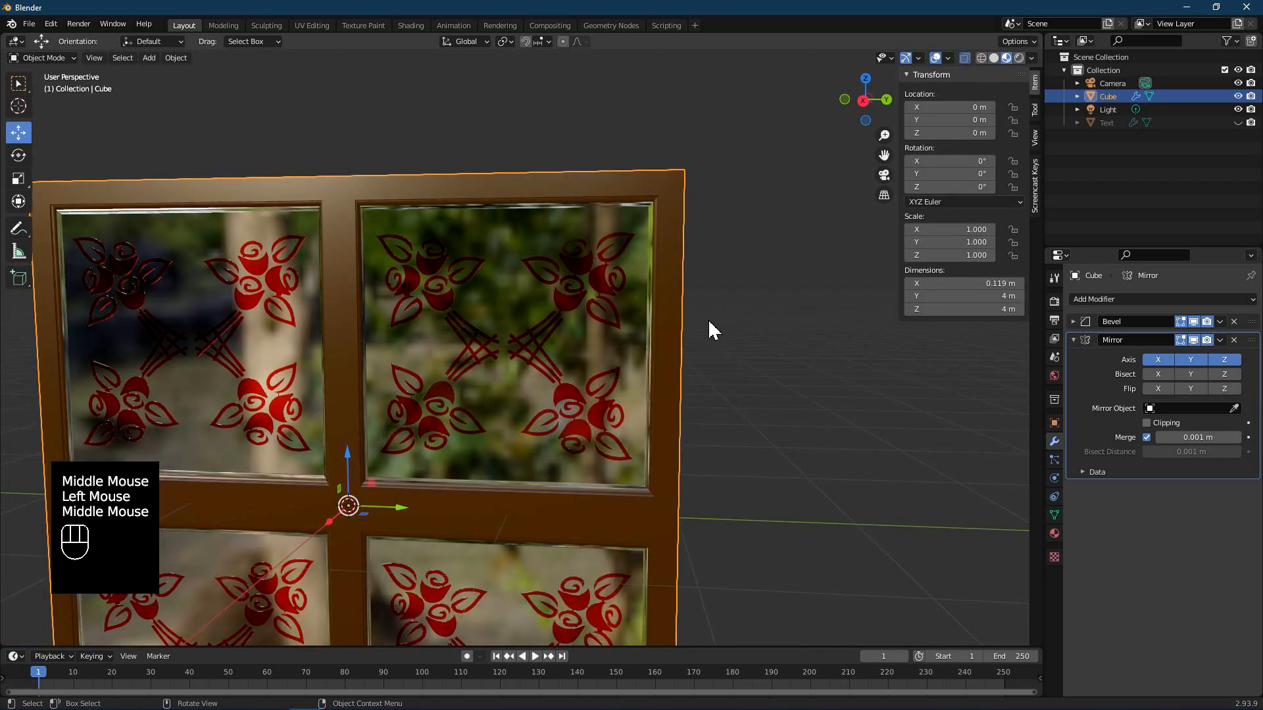
key("alt+z")
middle_click_drag(381, 439, 473, 351, "shift")
scroll(516, 302, "down", 2)
scroll(498, 334, "up", 2)
In Edit Mode with X-ray on, move the inner frame vertices beside the vertical divider along Y to narrow the divider further.
key("Tab")
middle_click_drag(816, 342, 832, 334)
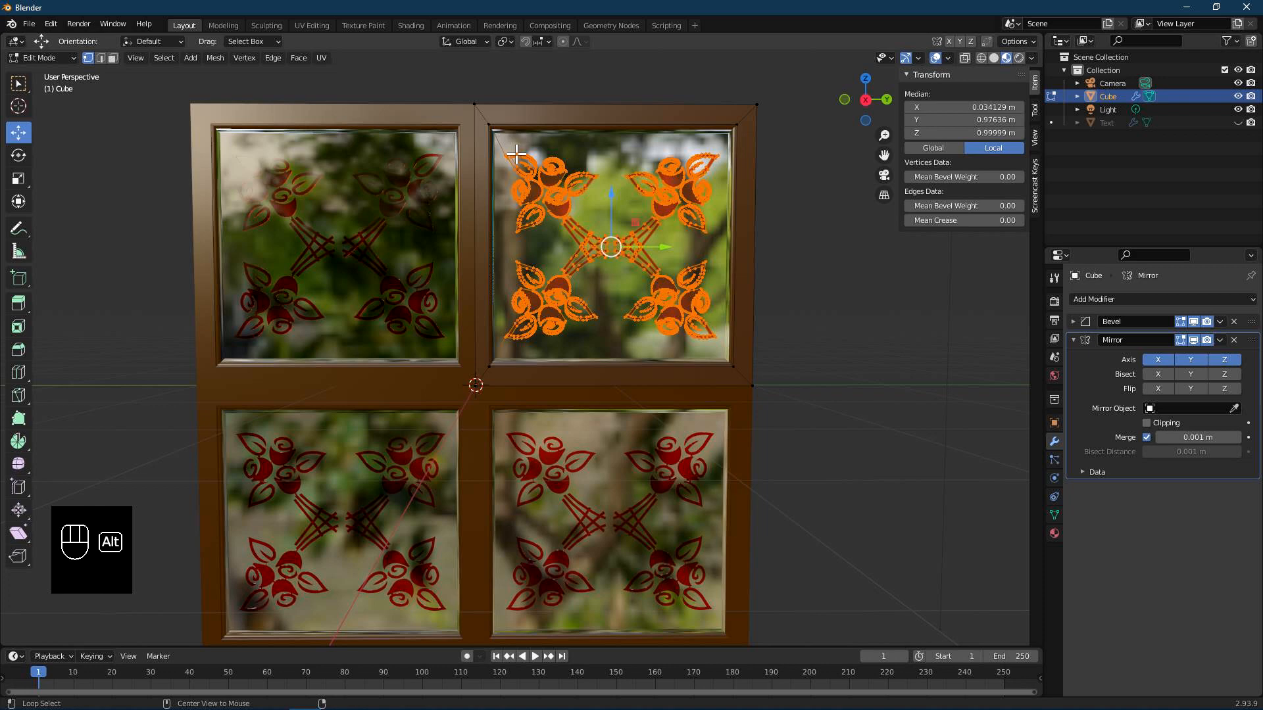
key("alt+z")
key("alt+z")
key("alt+z")
left_click_drag(487, 120, 507, 382)
left_click_drag(555, 250, 544, 255)
Move the whole ornament along Y to a median of about 0.957 m and scale it up by about 1.08.
left_click(762, 300)
left_click_drag(505, 152, 734, 359)
left_click_drag(667, 257, 669, 258)
key("s")
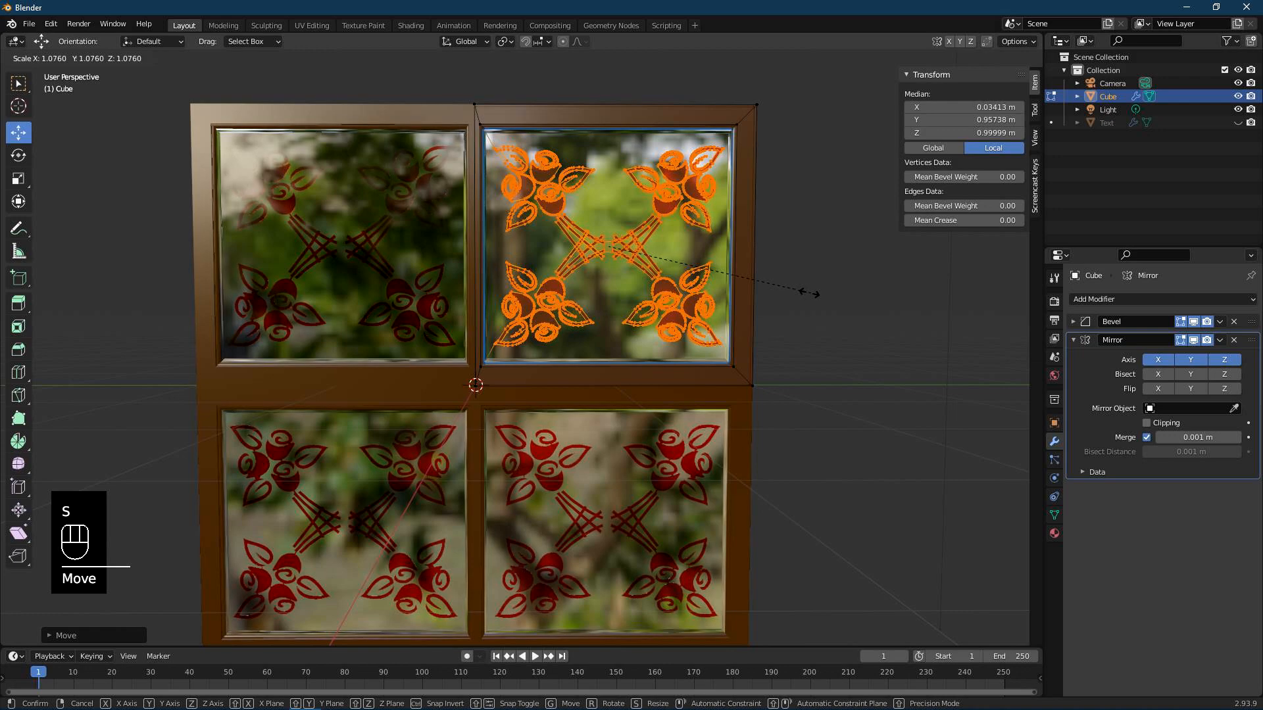
left_click(822, 297)
Return to Object Mode, deselect the panel, and inspect the four-pane window.
key("Tab")
left_click(813, 309)
scroll(756, 318, "down", 2)
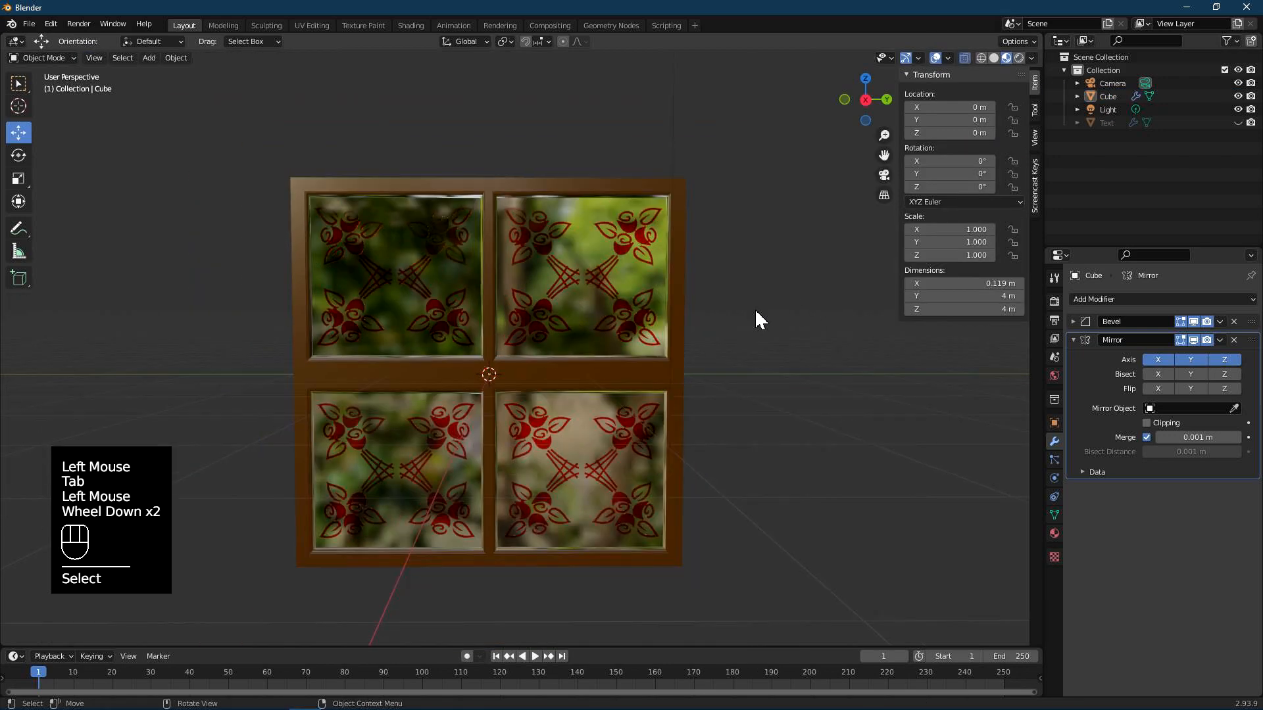
scroll(755, 309, "up", 2)
mouse_move(756, 310)
middle_mouse_down()
mouse_move(699, 309)
mouse_move(747, 290)
mouse_move(775, 310)
middle_mouse_up()
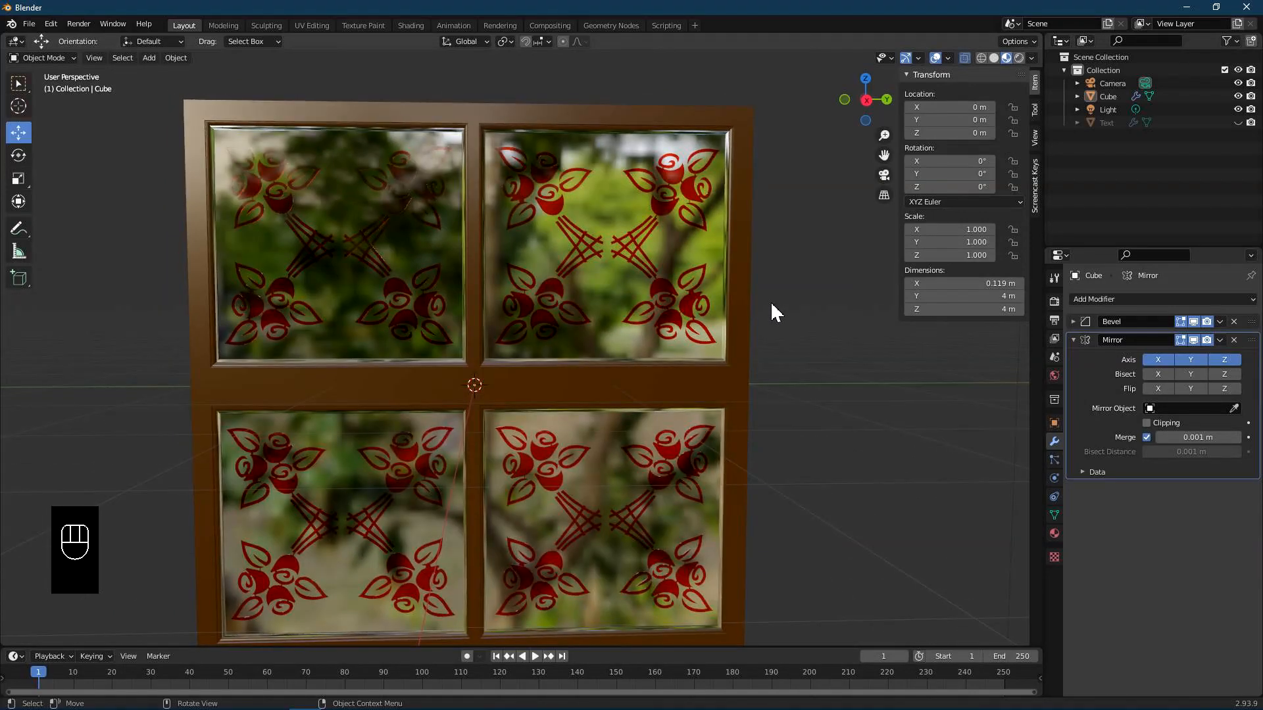
scroll(767, 310, "down", 2)
Switch to the Shading workspace and choose the Glass material slot for node editing.
left_click(411, 25)
scroll(370, 537, "down", 1)
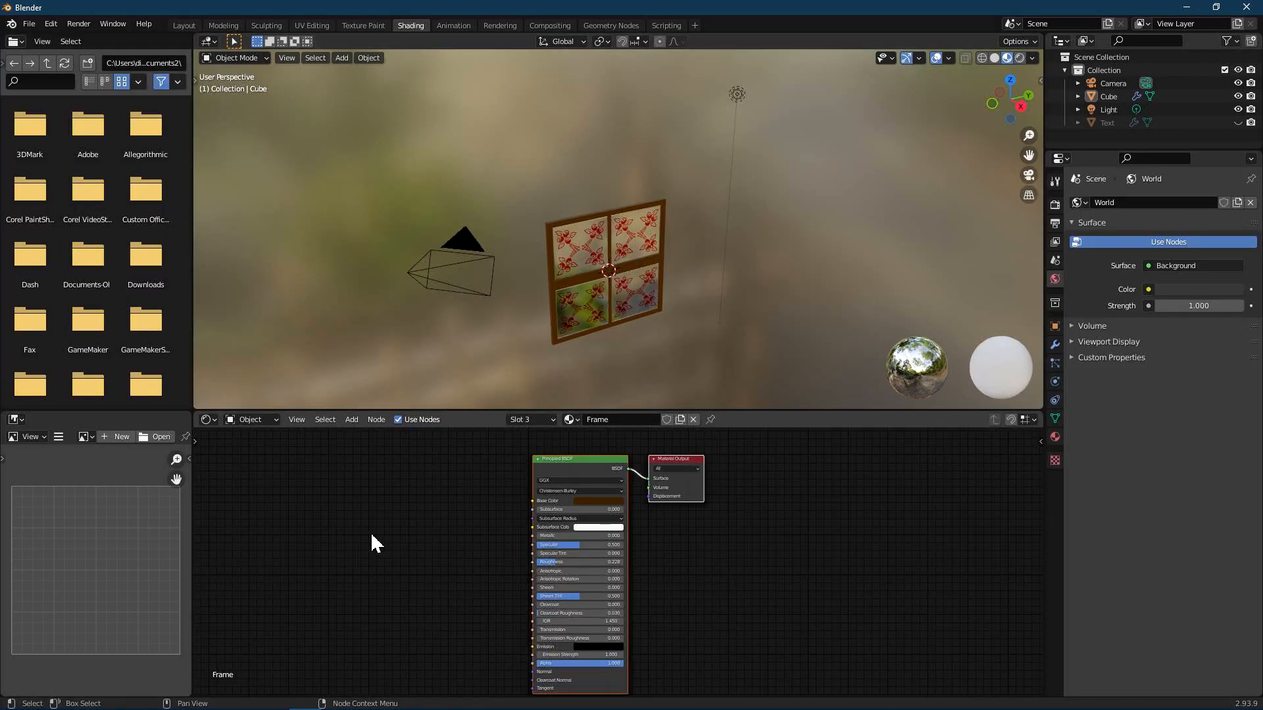
middle_click_drag(352, 506, 493, 496)
scroll(342, 556, "up", 2)
scroll(645, 293, "up", 2)
scroll(645, 294, "up", 2)
middle_click_drag(586, 333, 556, 347)
left_click(552, 420)
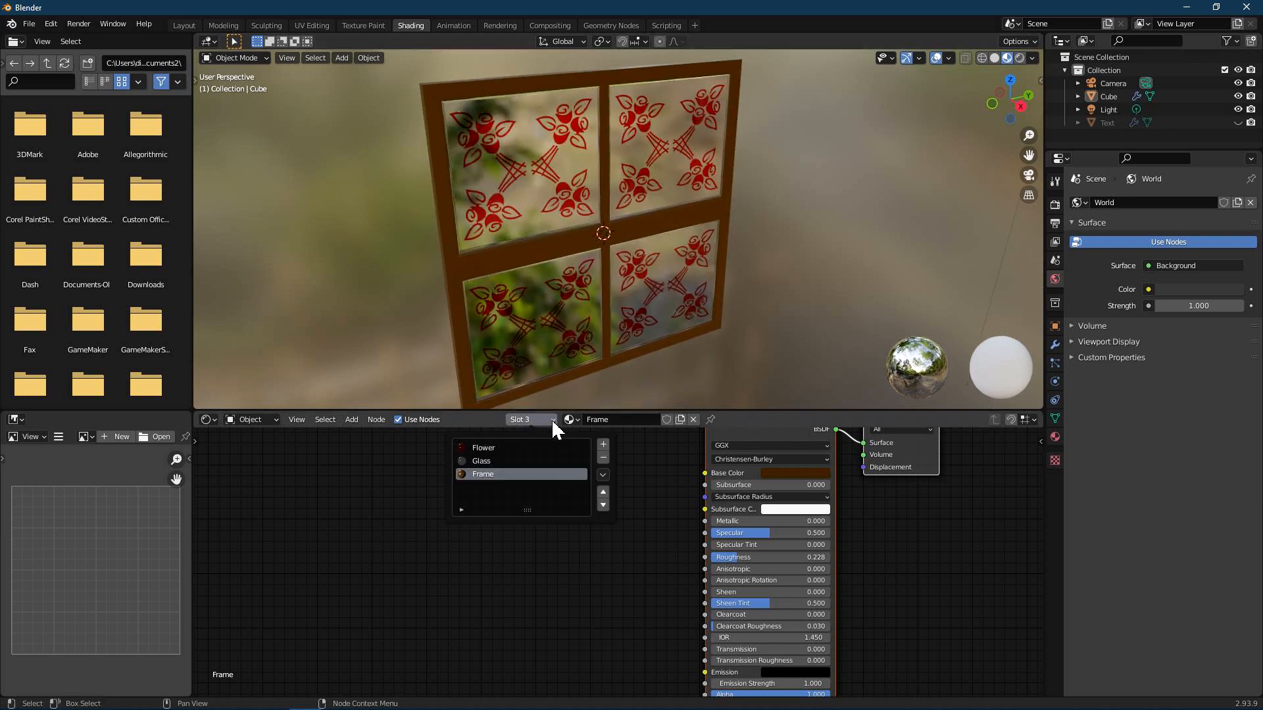
left_click(468, 461)
Add a Texture Coordinate node and a Mapping node to the Glass material's node tree.
key("shift+a")
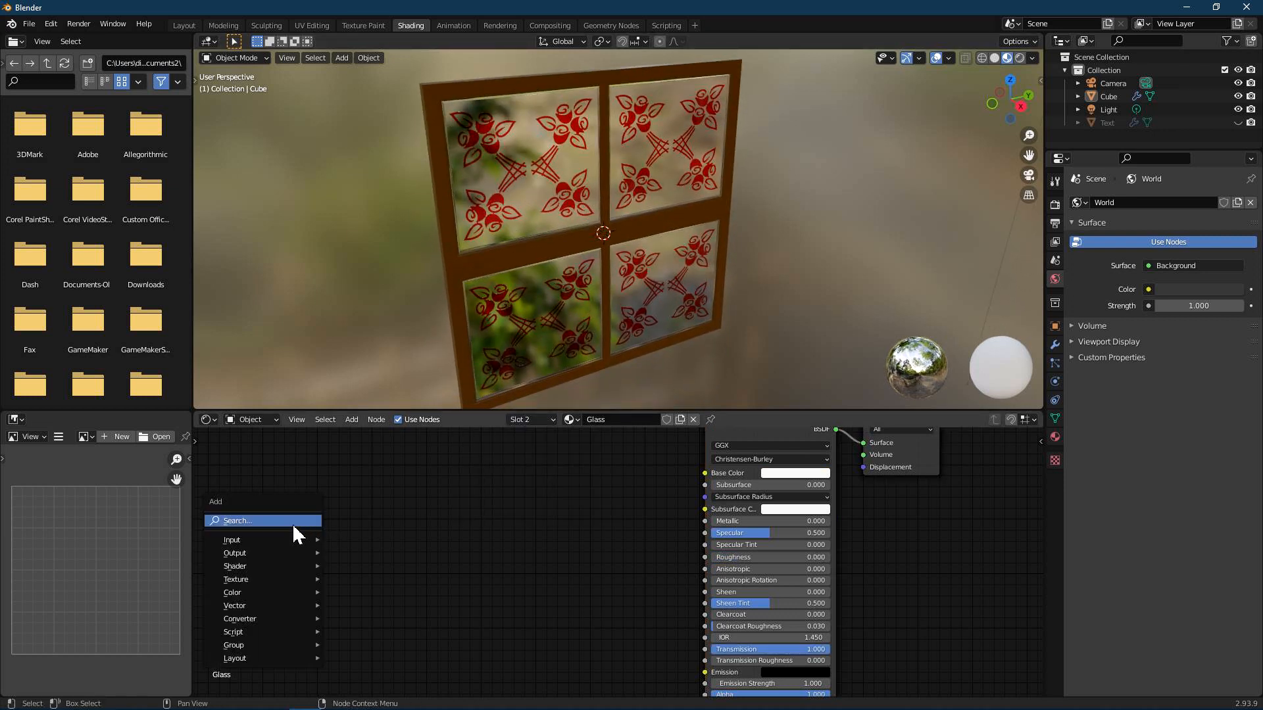
mouse_move(282, 539)
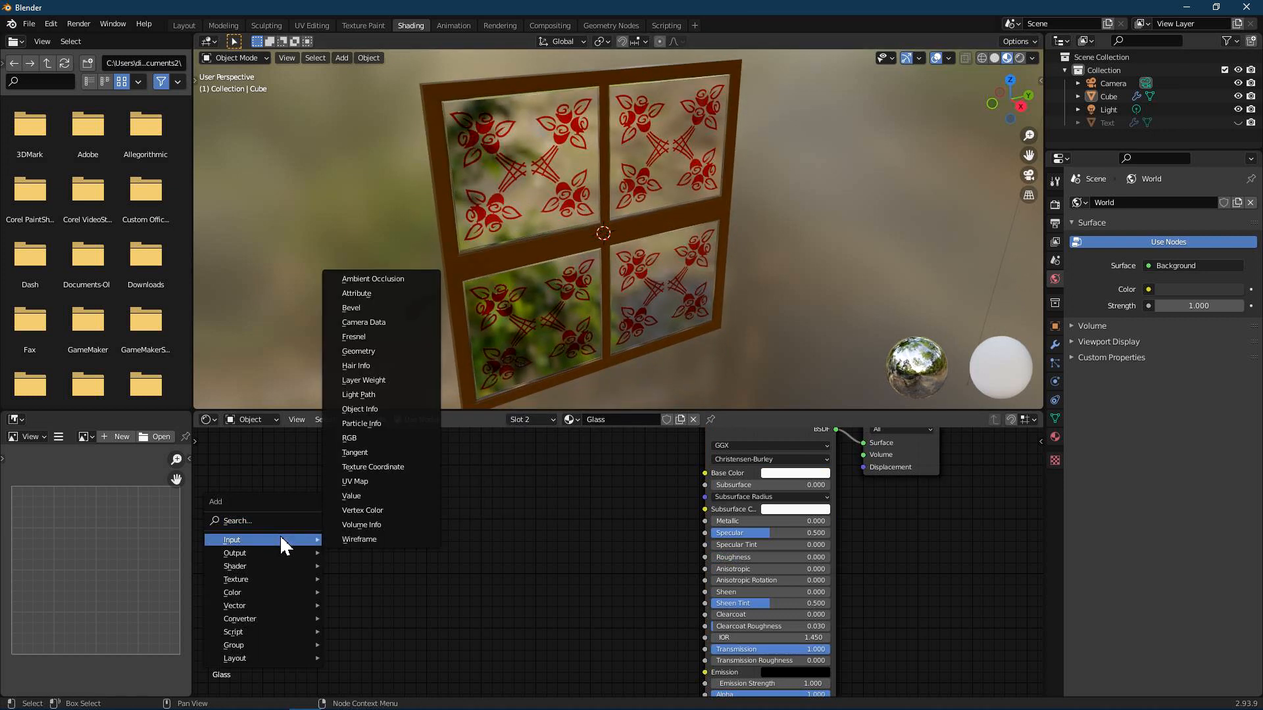
left_click(386, 466)
left_click(379, 528)
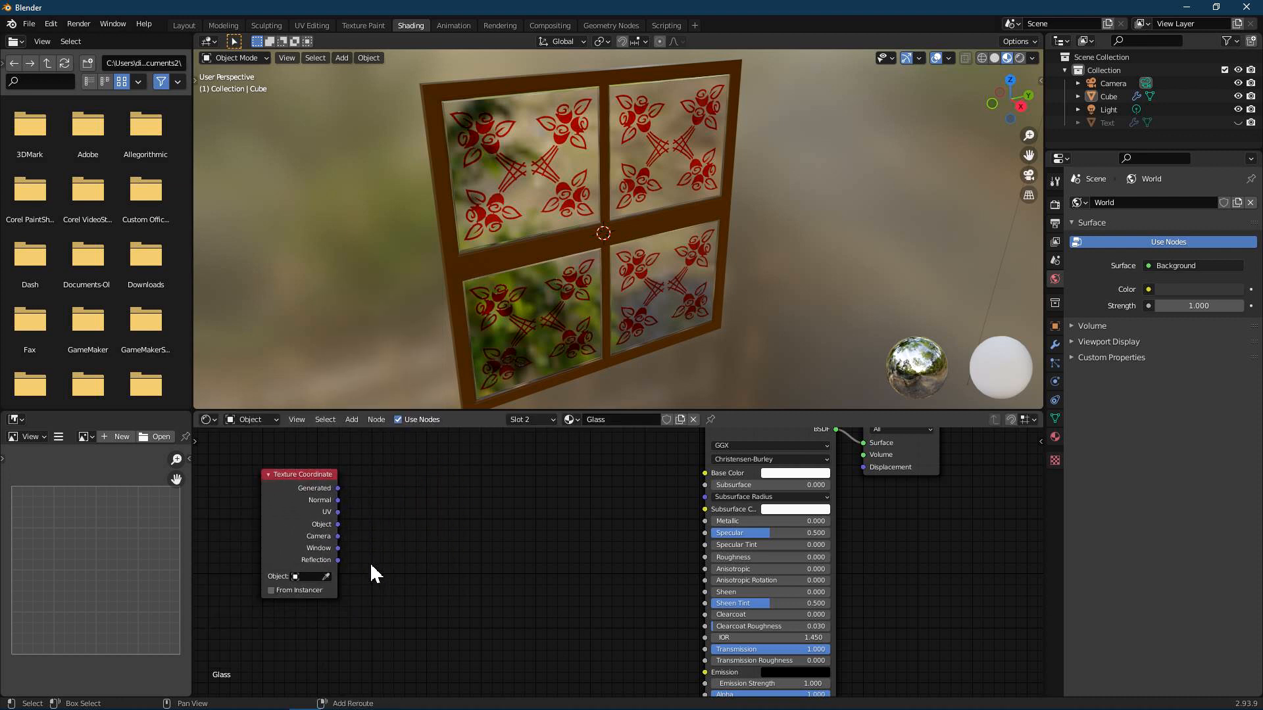
key("shift+a")
mouse_move(367, 567)
mouse_move(361, 628)
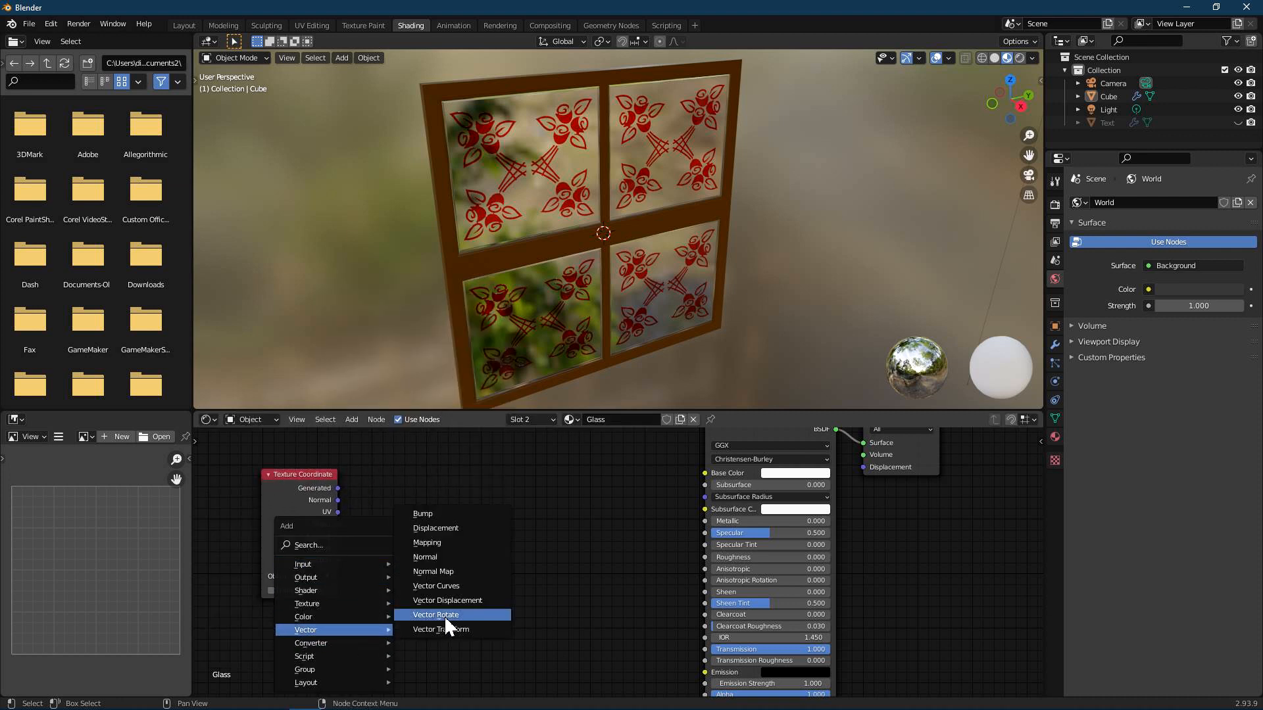
left_click(428, 542)
left_click(402, 505)
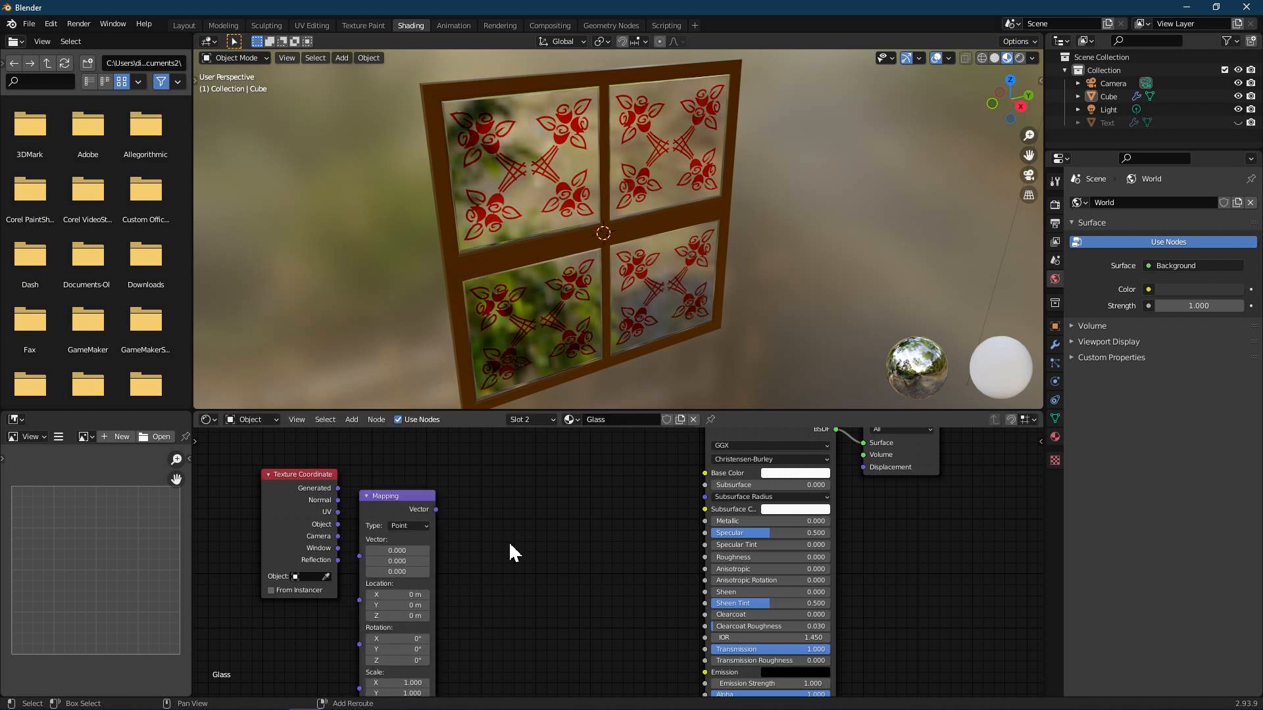
Add a Bump node and place it just before the Principled BSDF.
key("shift+a")
mouse_move(513, 544)
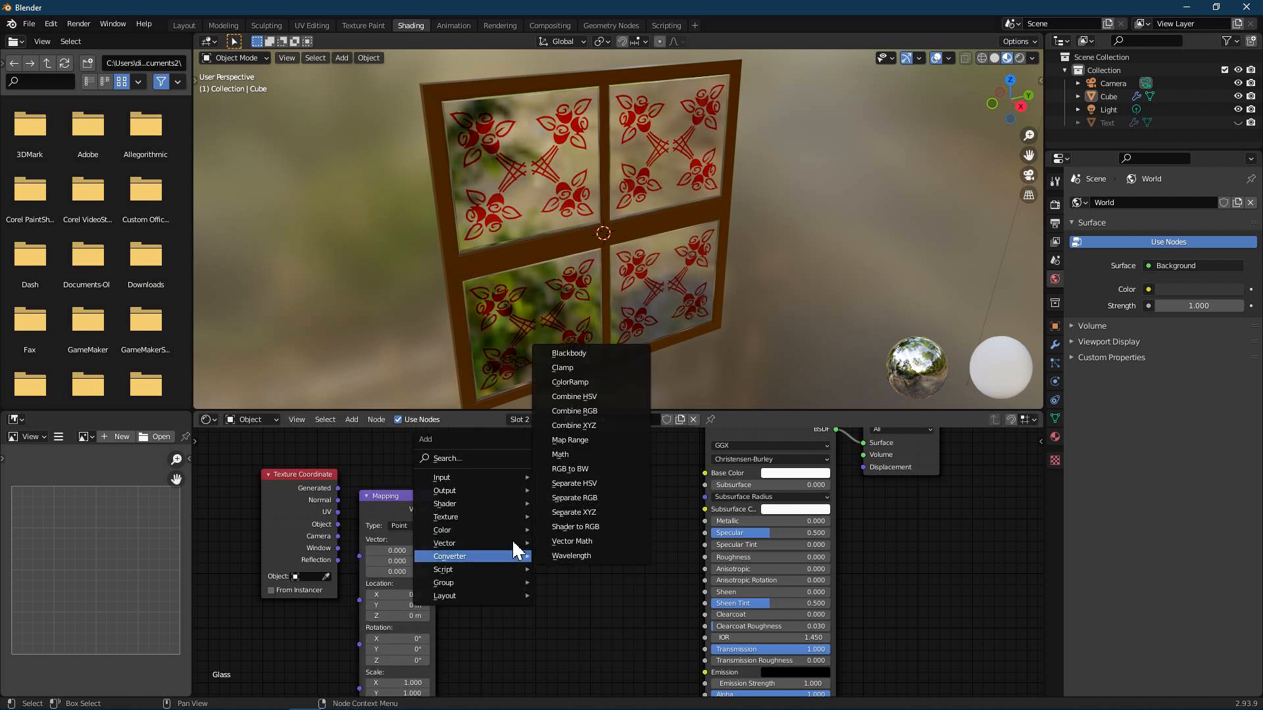
left_click(563, 544)
left_click(538, 546)
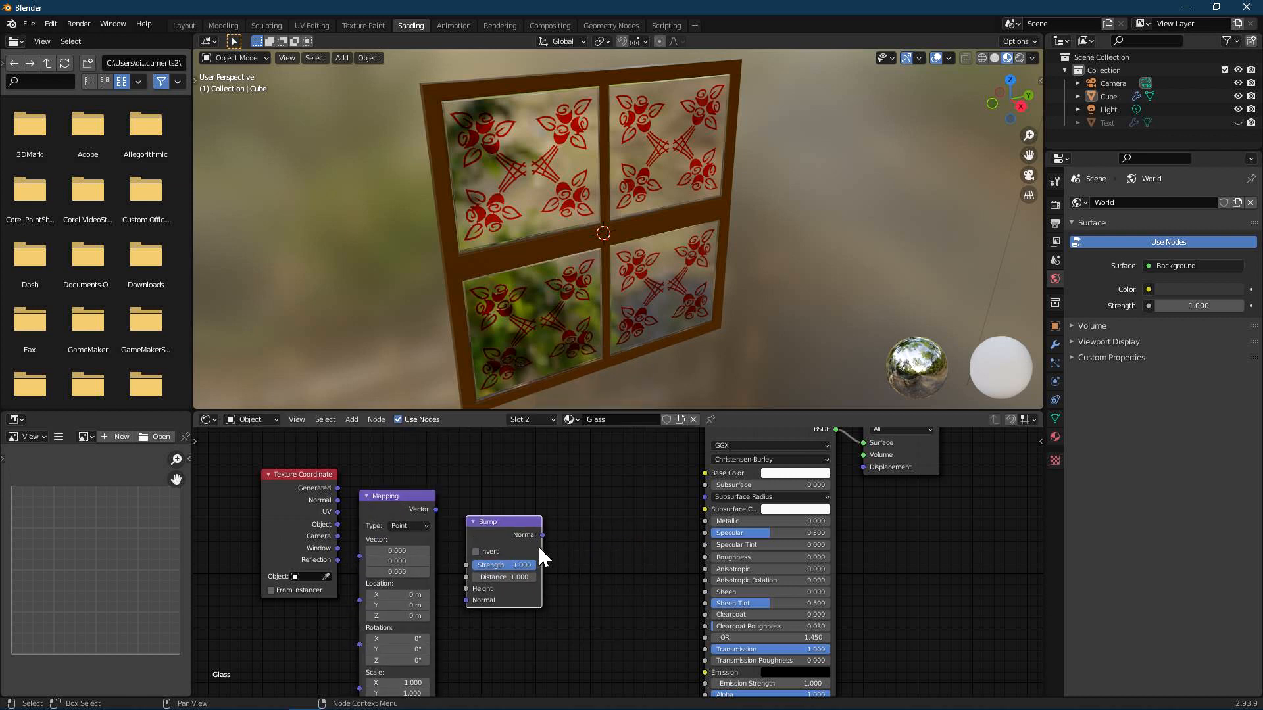
key("shift+a")
mouse_move(574, 571)
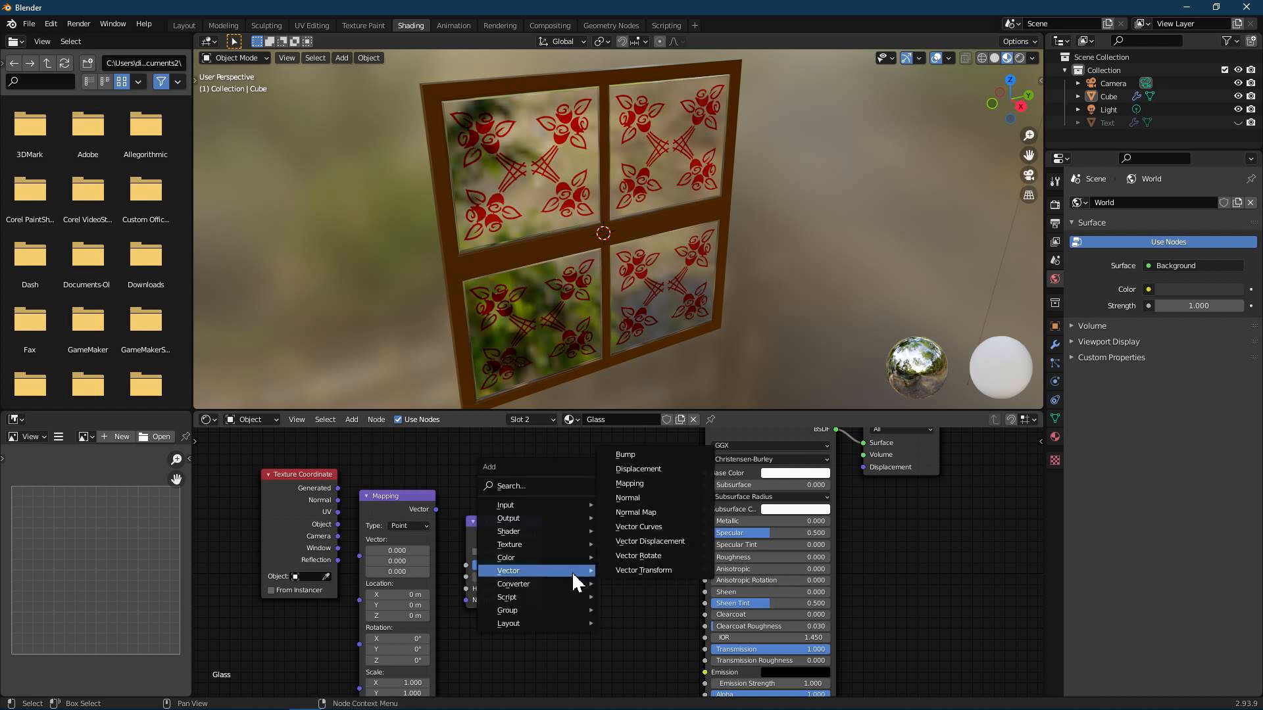
left_click(443, 528)
left_click_drag(496, 521, 617, 594)
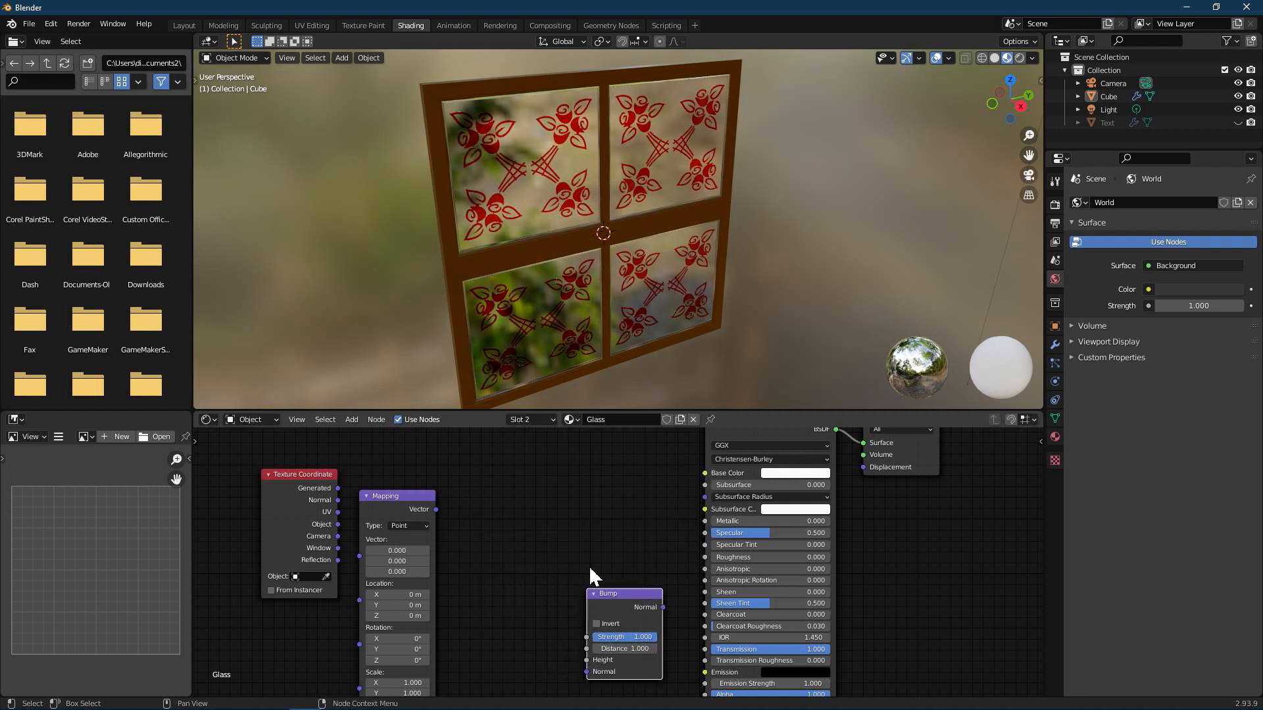
Add a Musgrave Texture node between the Mapping and Bump nodes.
key("shift+a")
mouse_move(488, 492)
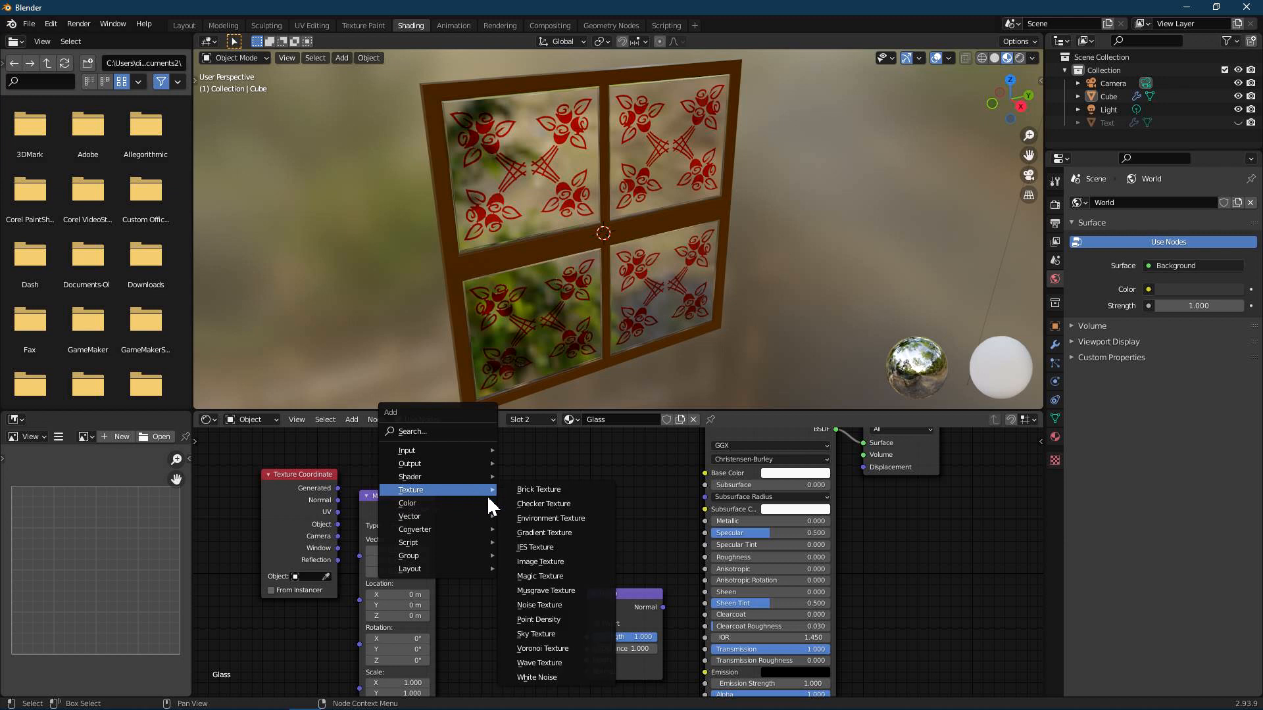
left_click(546, 591)
left_click(526, 559)
Link the Object coordinates through Mapping and Musgrave Texture to the Bump's Height, and the Bump's Normal to the Principled BSDF's Normal.
left_click_drag(370, 570, 367, 565)
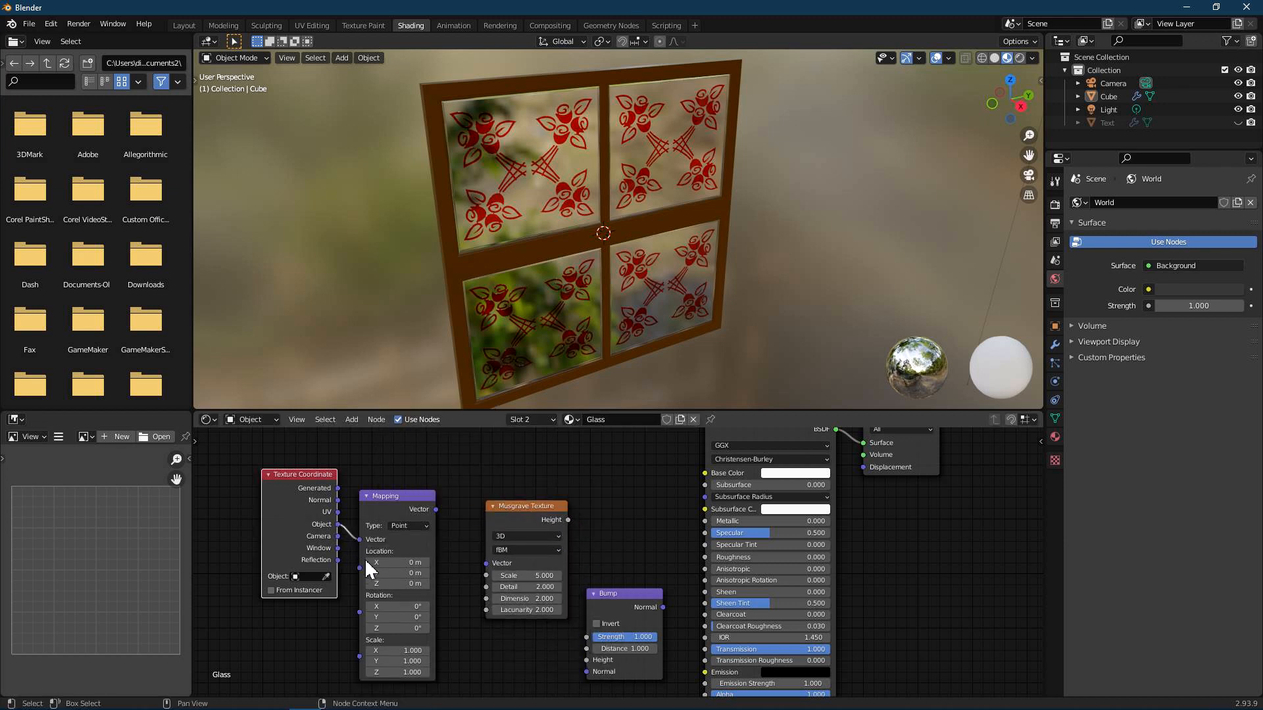
left_click_drag(567, 520, 582, 545)
left_click_drag(603, 670, 595, 668)
middle_click_drag(631, 570, 546, 492)
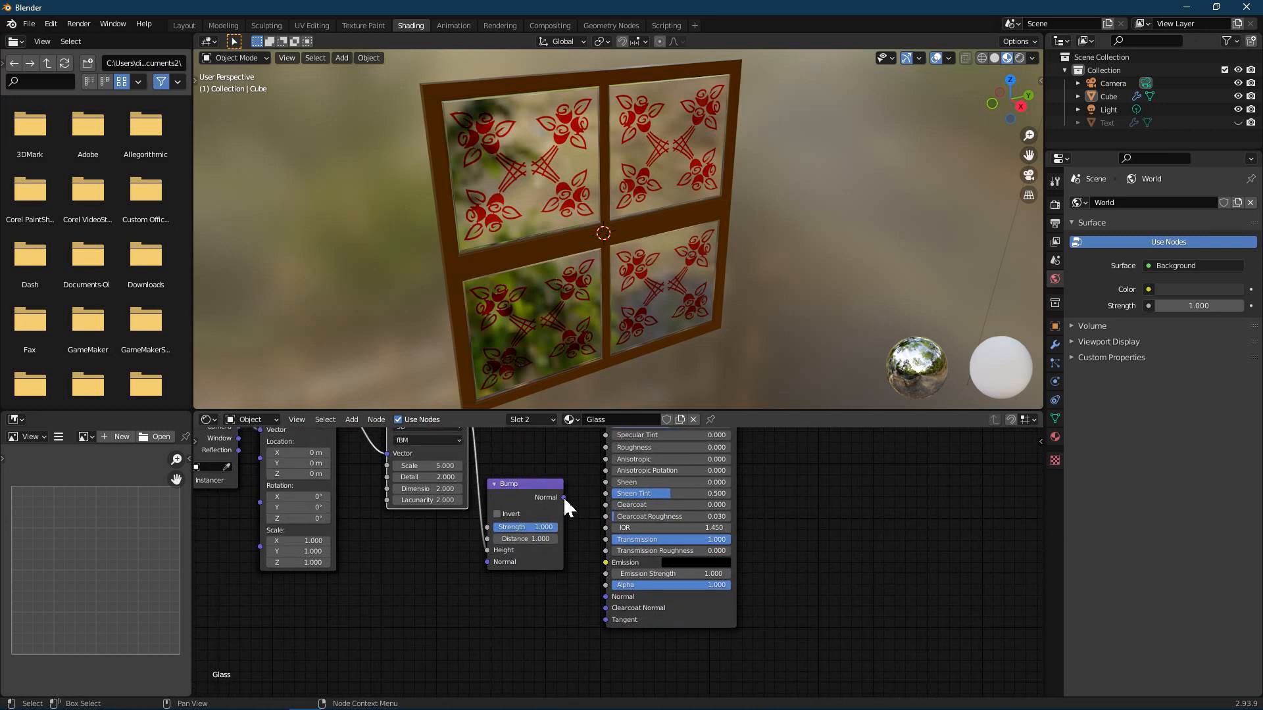
left_click_drag(605, 596, 605, 596)
middle_click_drag(577, 490, 632, 580)
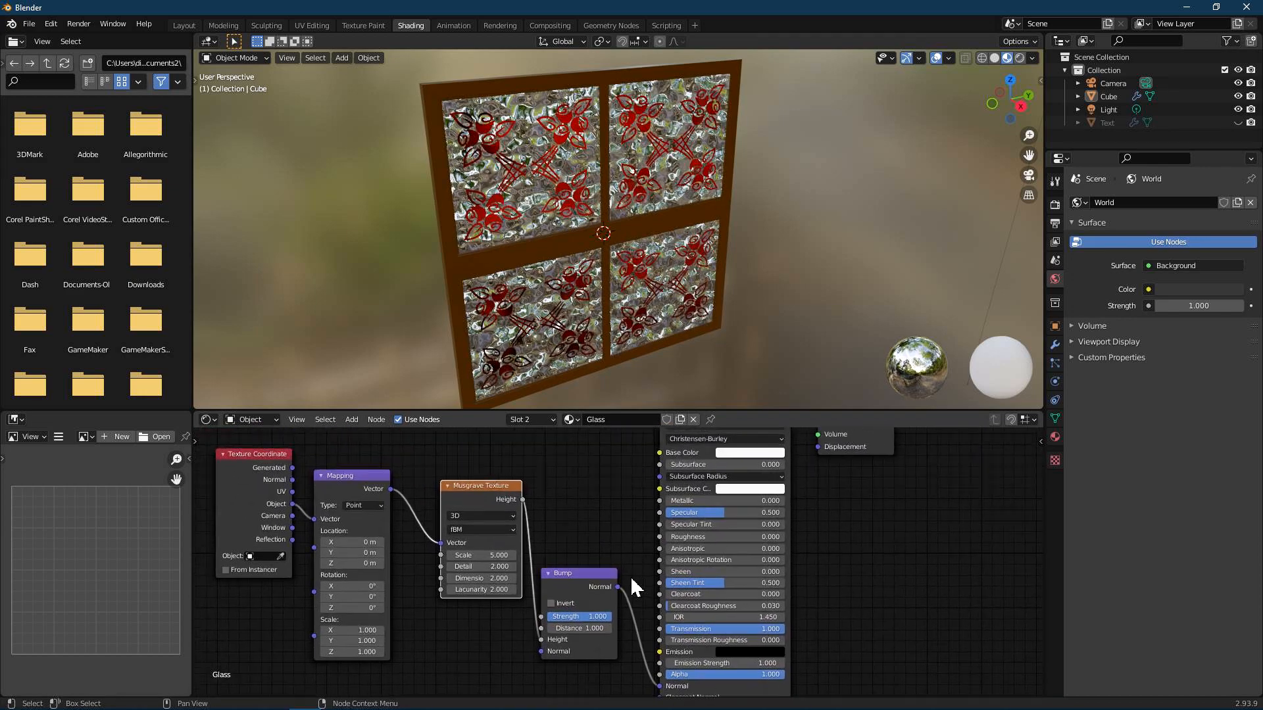
Set the Glass material's Bump strength to about 0.517.
scroll(669, 178, "up", 3)
middle_click_drag(669, 177, 661, 128)
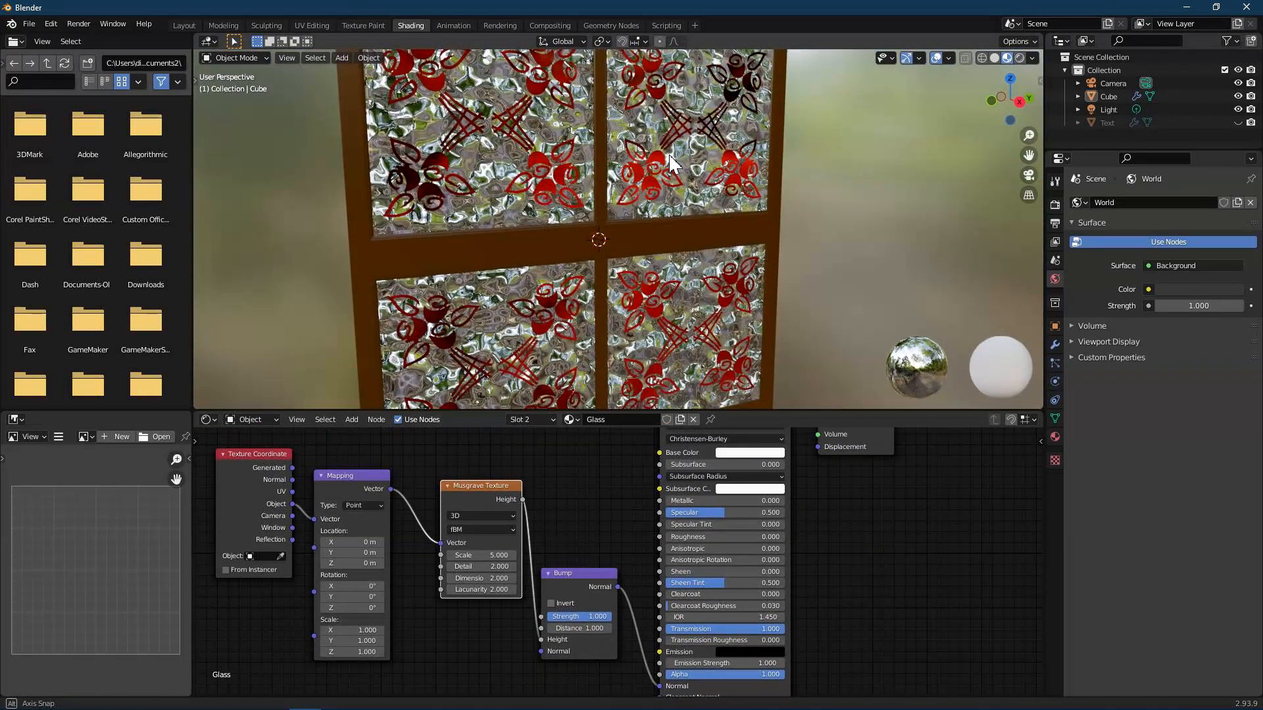
left_click_drag(587, 616, 556, 616)
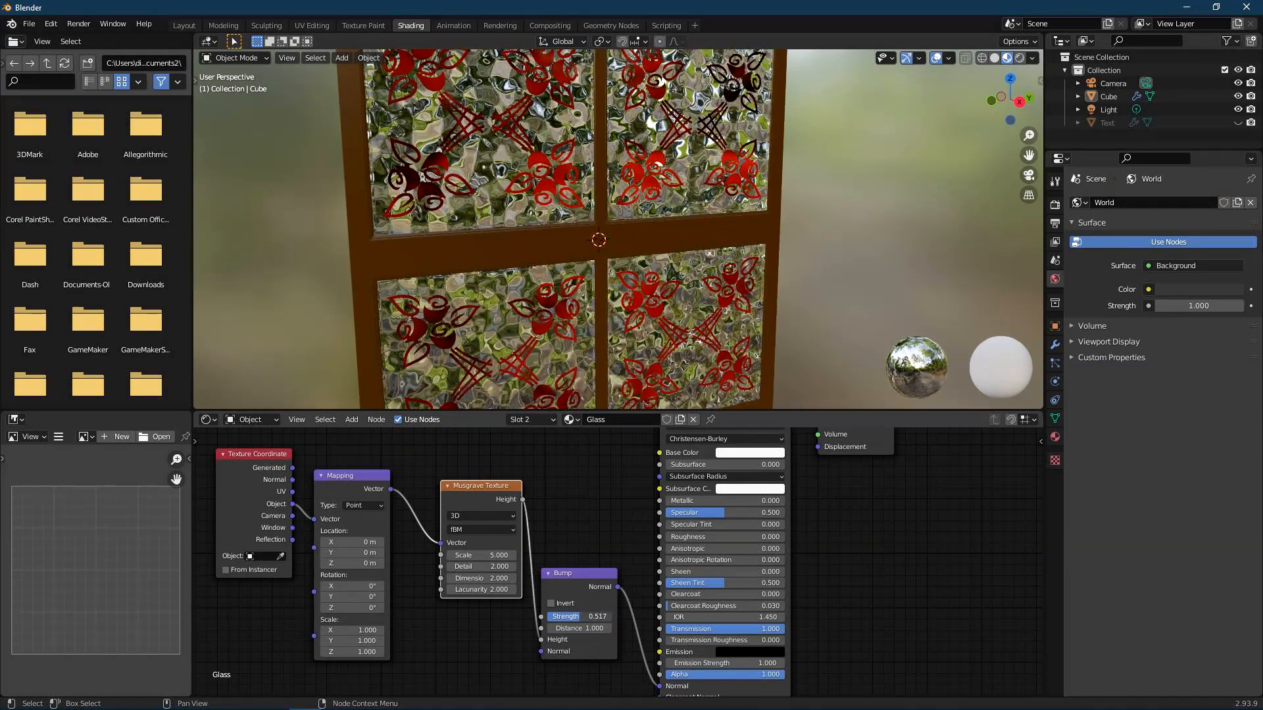
middle_click_drag(555, 369, 621, 267)
scroll(444, 505, "down", 1)
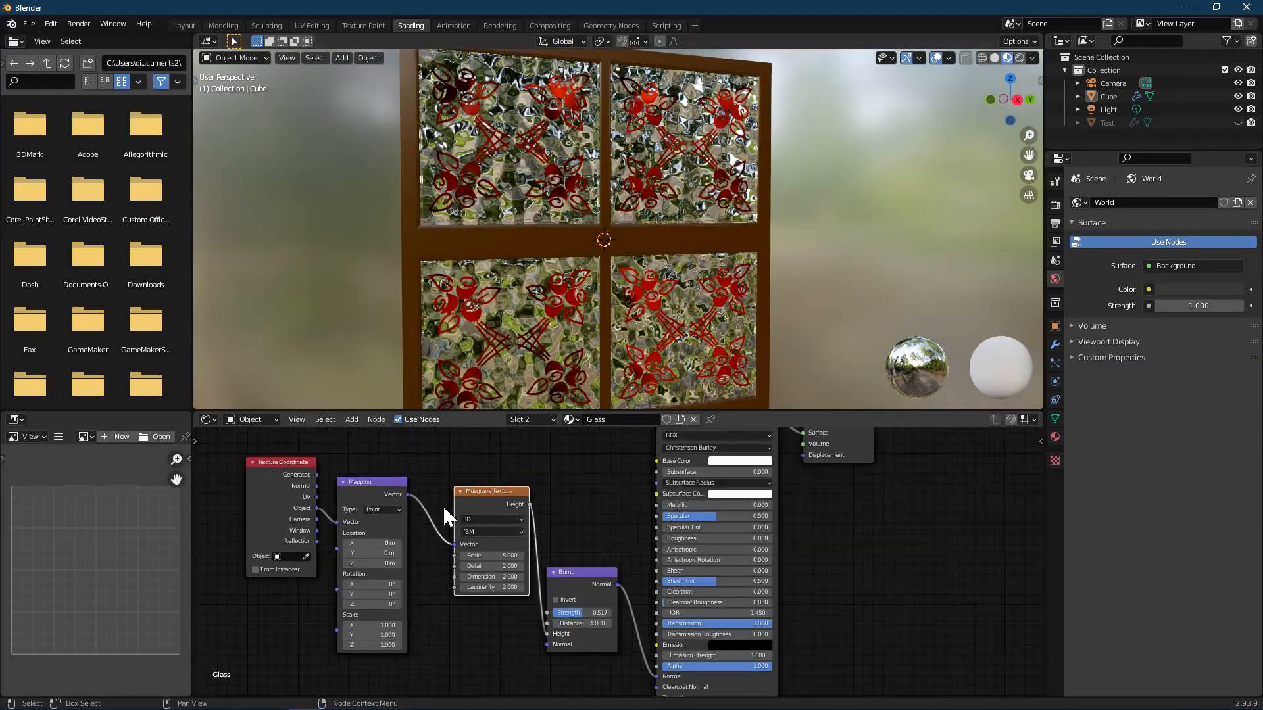
Copy the Texture Coordinate, Mapping, Musgrave Texture and Bump nodes from the Glass material into the Flower material.
middle_click_drag(461, 461, 501, 459)
left_click_drag(242, 465, 641, 642)
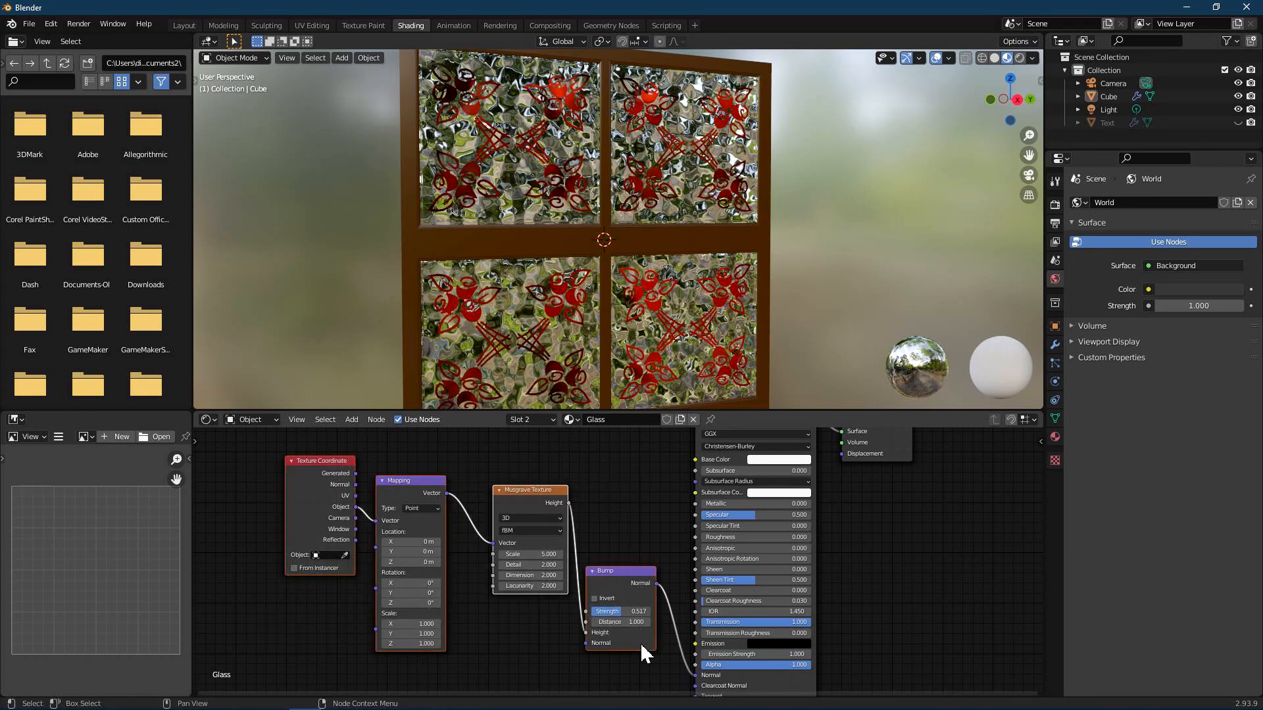
left_click(543, 420)
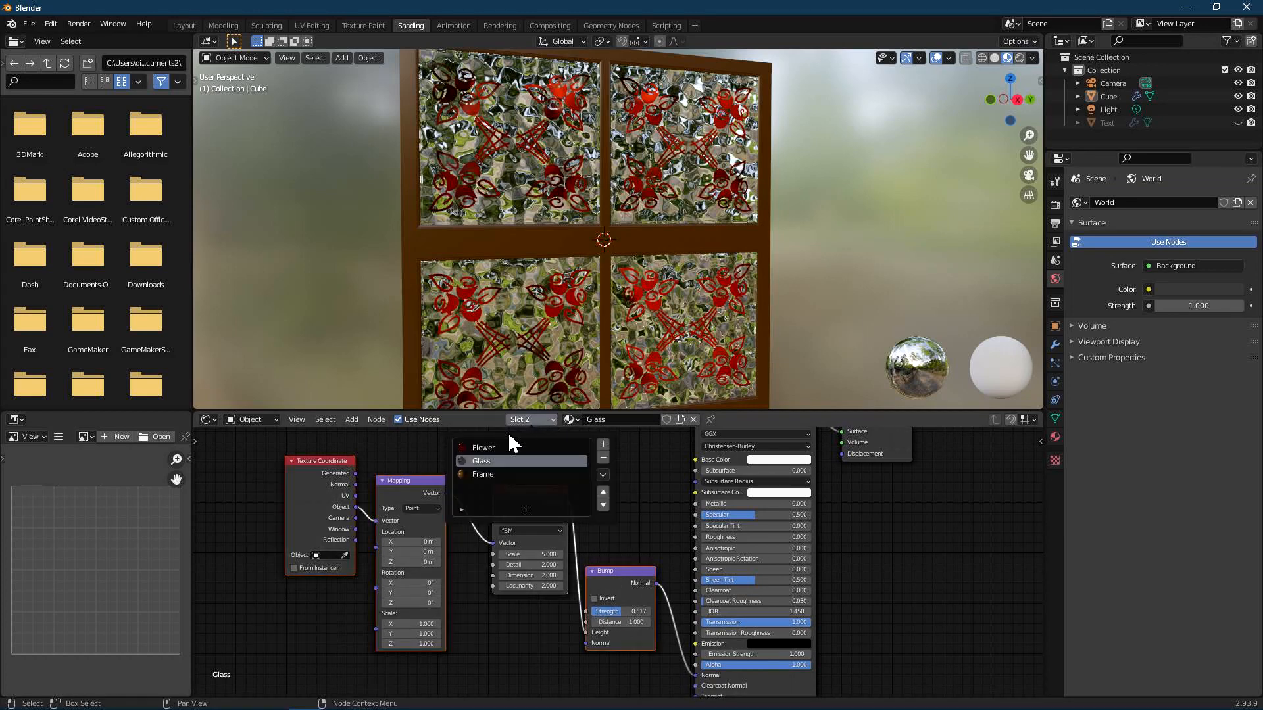
left_click(488, 448)
key("ctrl+v")
middle_click_drag(650, 533, 634, 514)
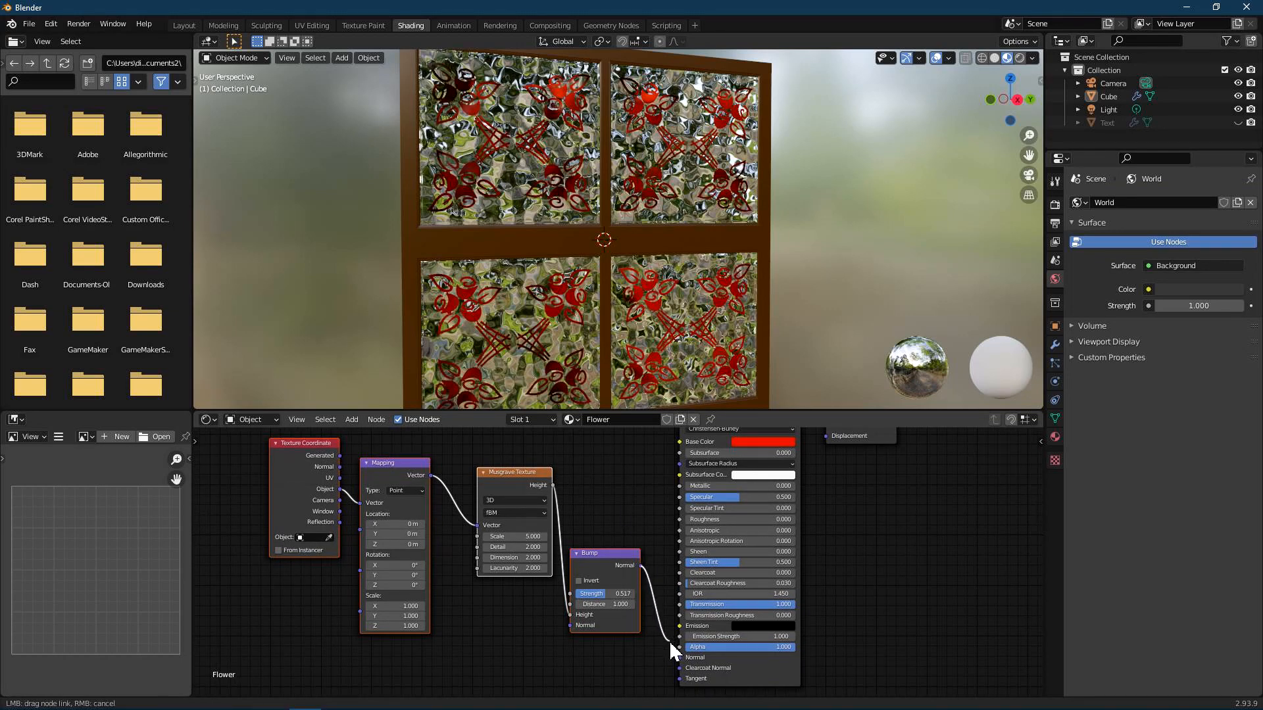
Link the Flower material's Bump Normal output to the Principled BSDF's Normal and lower the Bump strength.
left_click_drag(680, 655, 680, 657)
left_click_drag(603, 593, 579, 593)
middle_click_drag(724, 197, 688, 268)
Paste the copied bump nodes into the Frame material and link the Bump's Normal to the Principled BSDF's Normal.
left_click(545, 419)
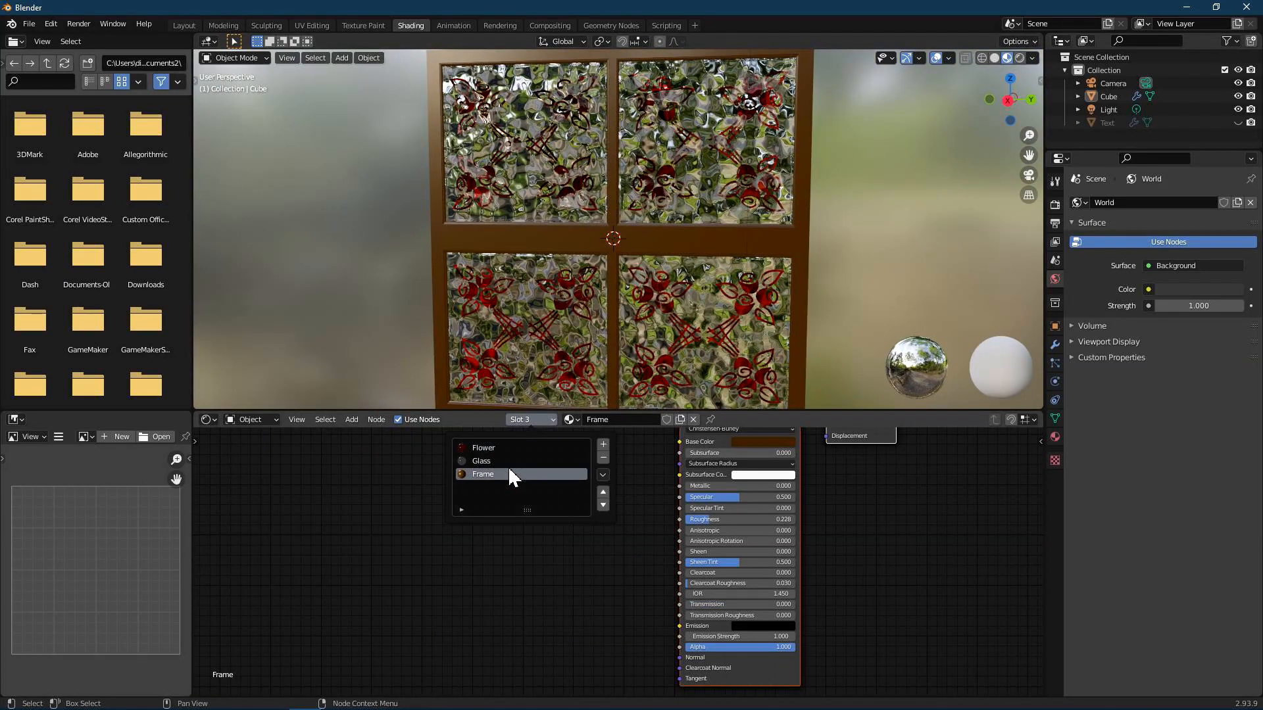
left_click(514, 475)
middle_click_drag(567, 503, 539, 492)
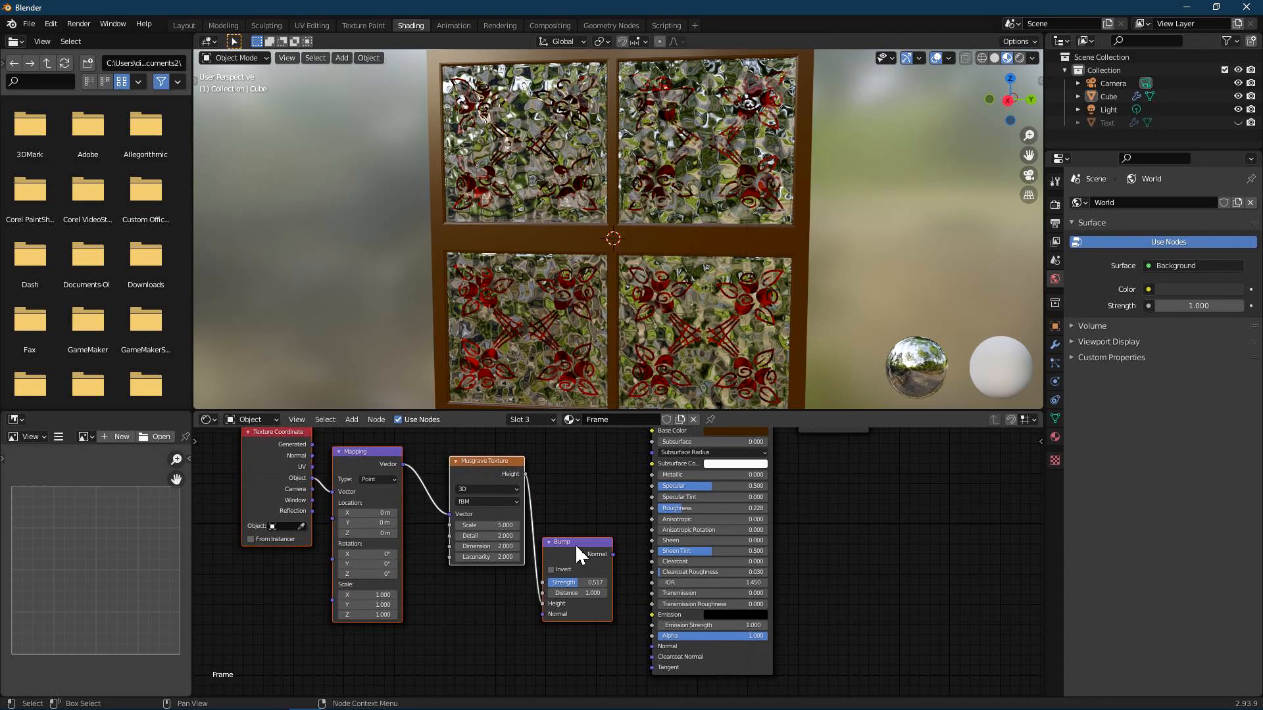
left_click_drag(612, 554, 652, 644)
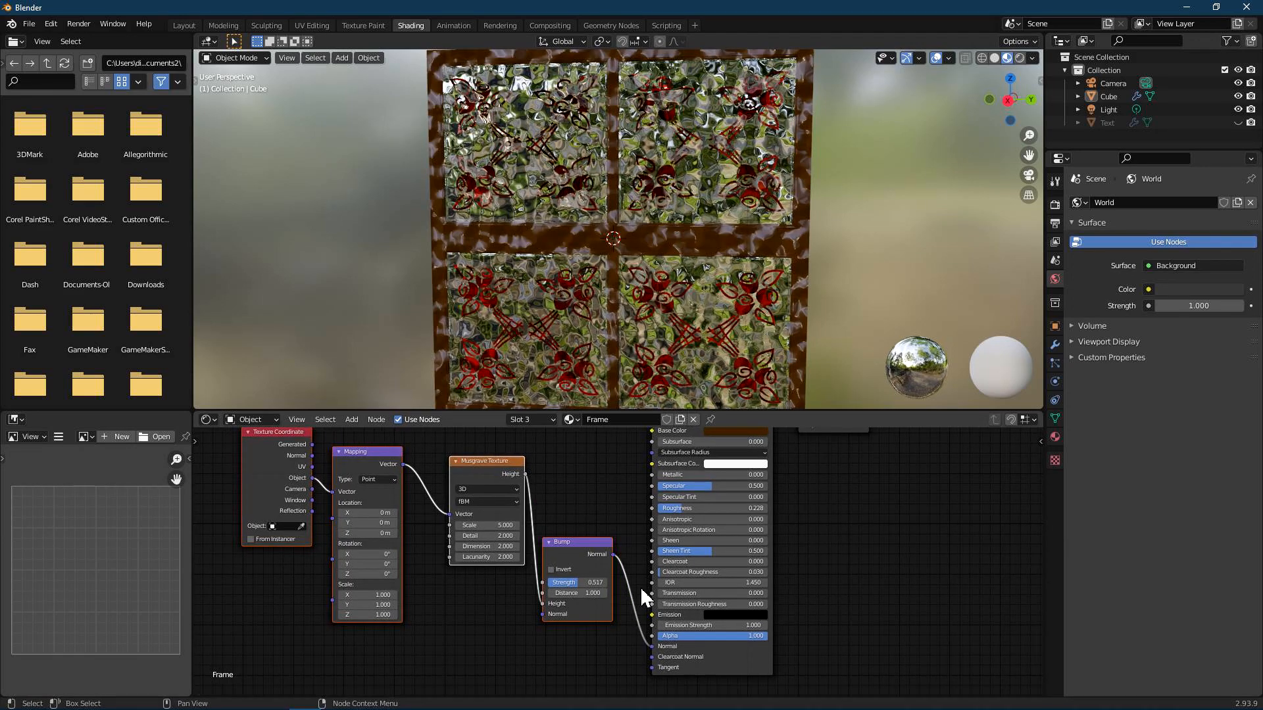
Set the Frame material's Musgrave Texture to Scale 8.4, Dimension 0 and Lacunarity 15.3.
middle_click_drag(520, 243, 650, 231)
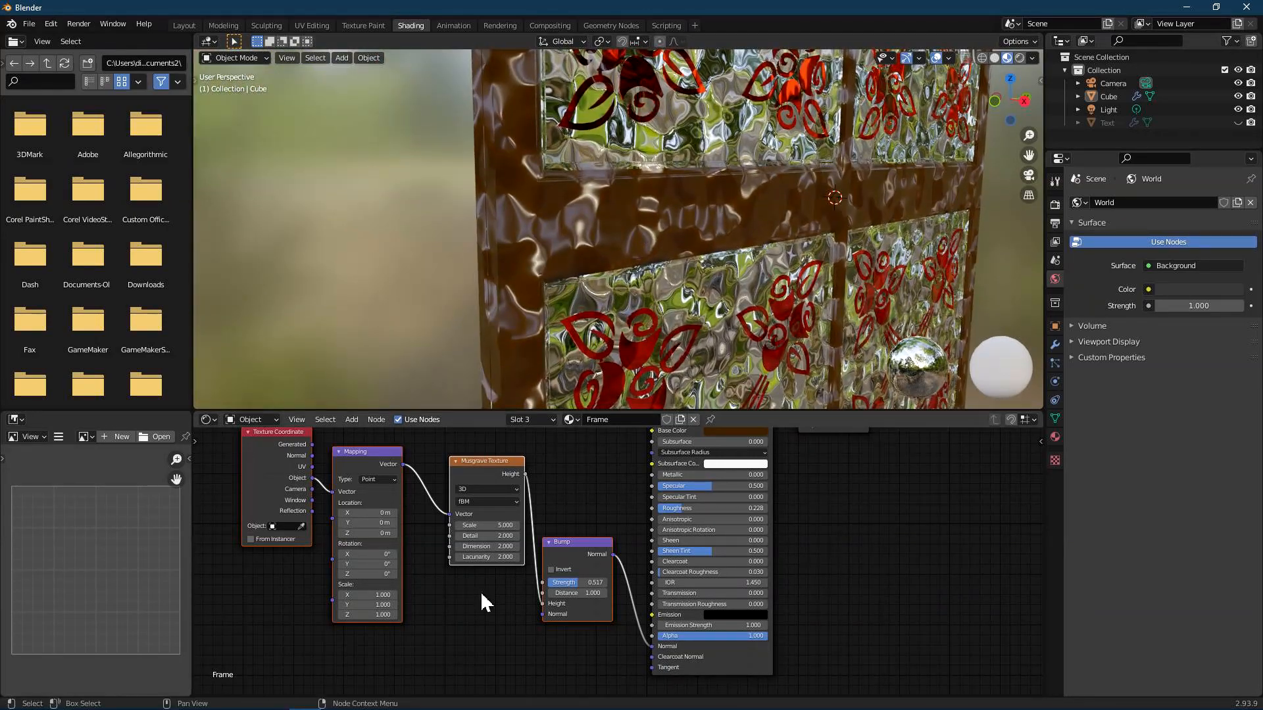
left_click_drag(473, 464, 439, 481)
middle_click_drag(411, 613, 466, 617)
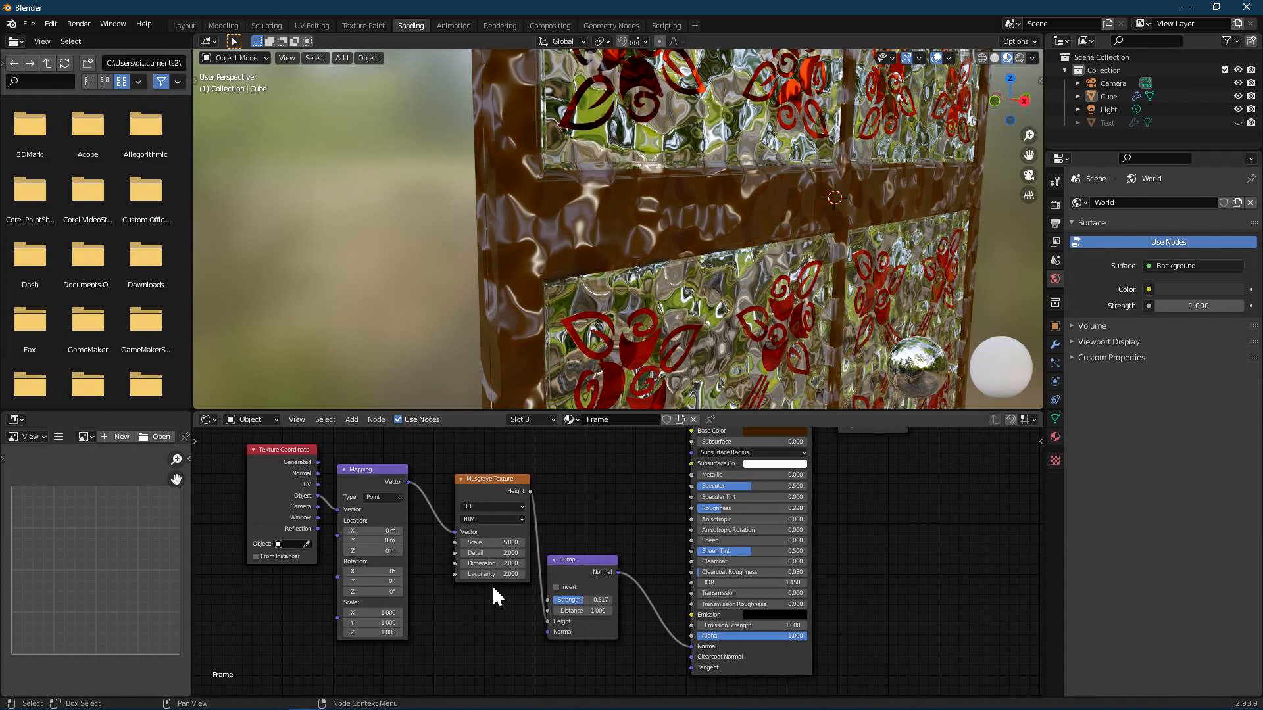
left_click_drag(513, 574, 609, 574)
left_click_drag(500, 542, 521, 574)
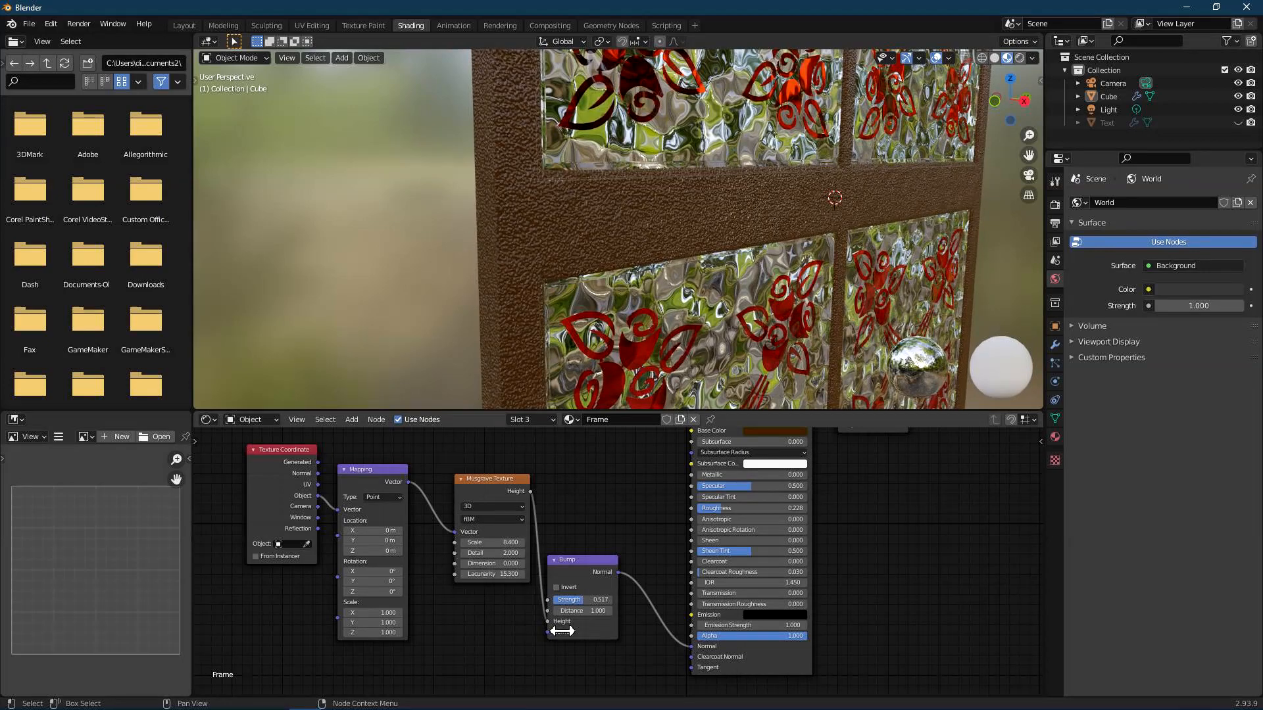
Reduce the Frame material's Bump strength to about 0.025.
left_click_drag(585, 601, 561, 601)
middle_click_drag(565, 354, 630, 212)
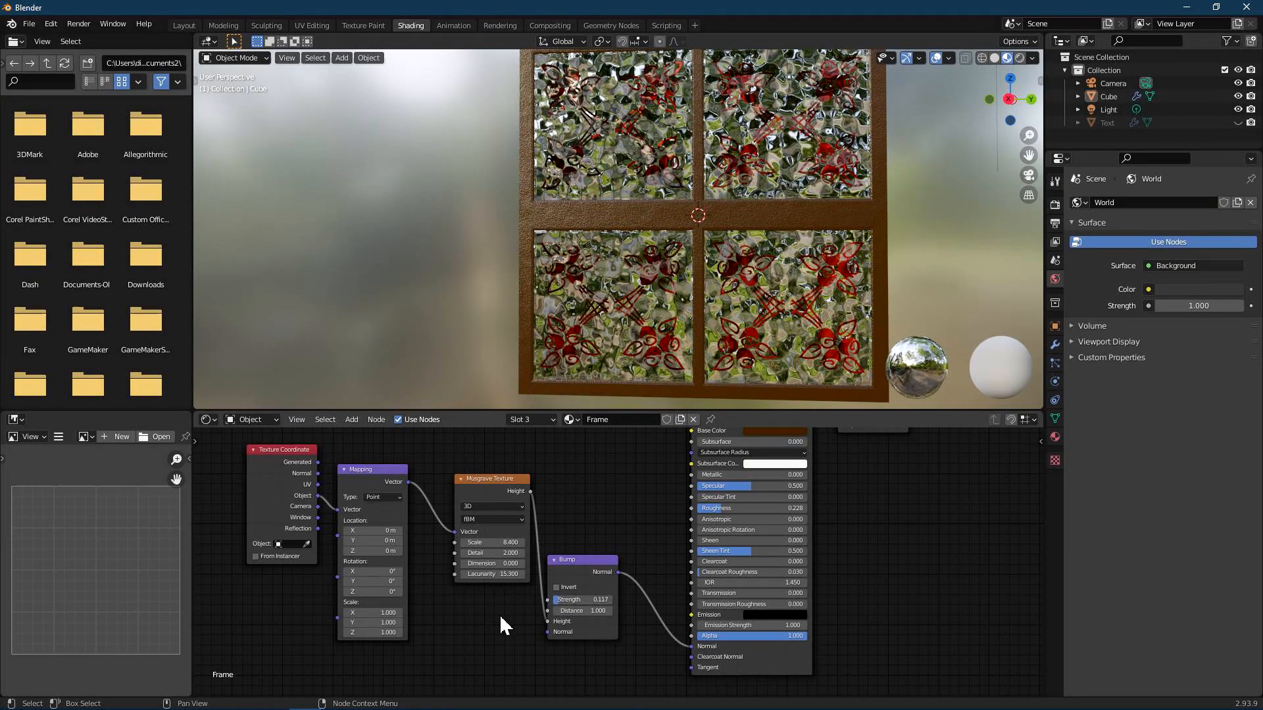
left_click_drag(556, 601, 550, 602)
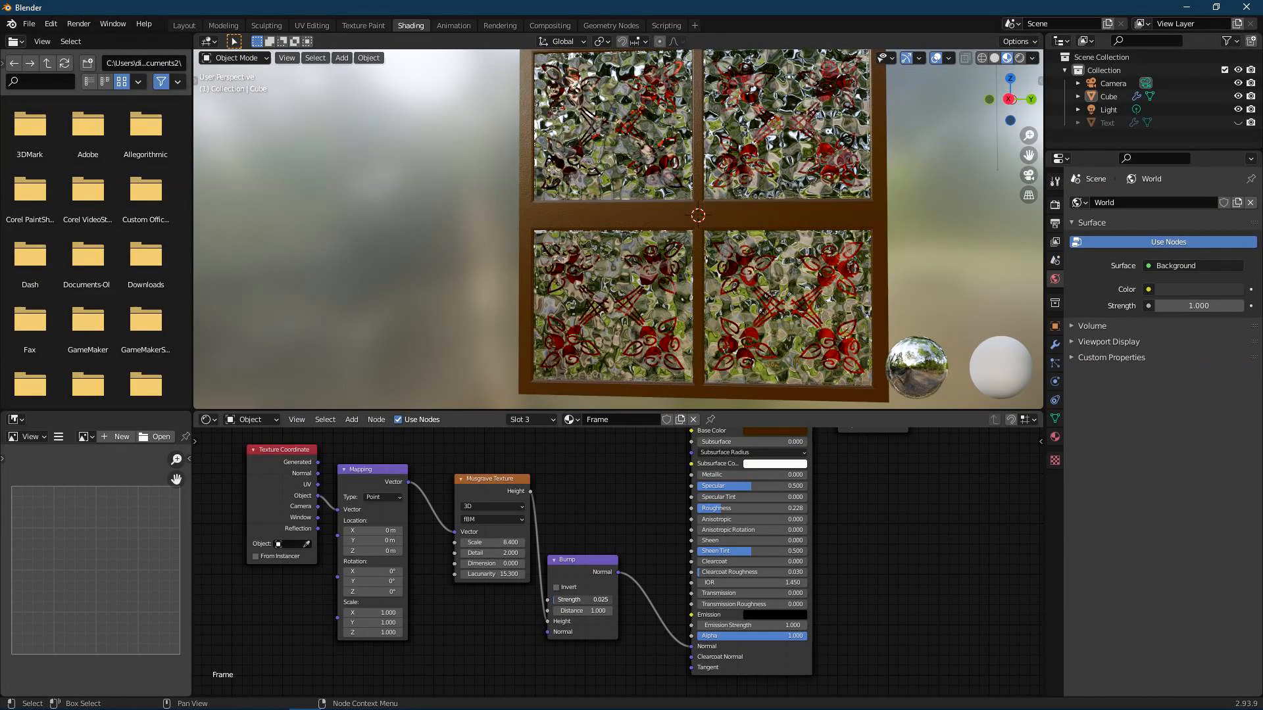
scroll(661, 295, "down", 2)
middle_click_drag(660, 294, 711, 229)
scroll(644, 234, "up", 5)
scroll(711, 219, "down", 2)
In the Layout workspace, edit the window mesh from the right view and move the pane's lower inner frame edge down to thin the crossbar.
left_click(175, 24)
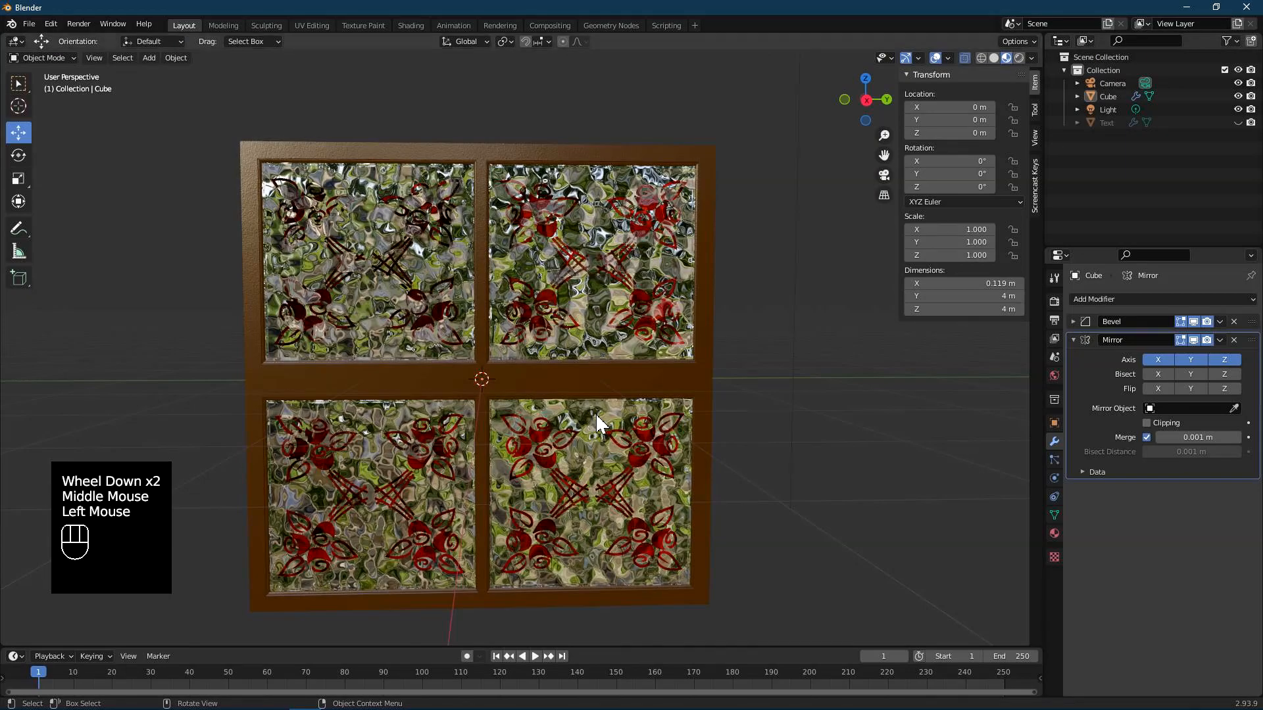
key("Tab")
middle_click_drag(783, 426, 775, 414)
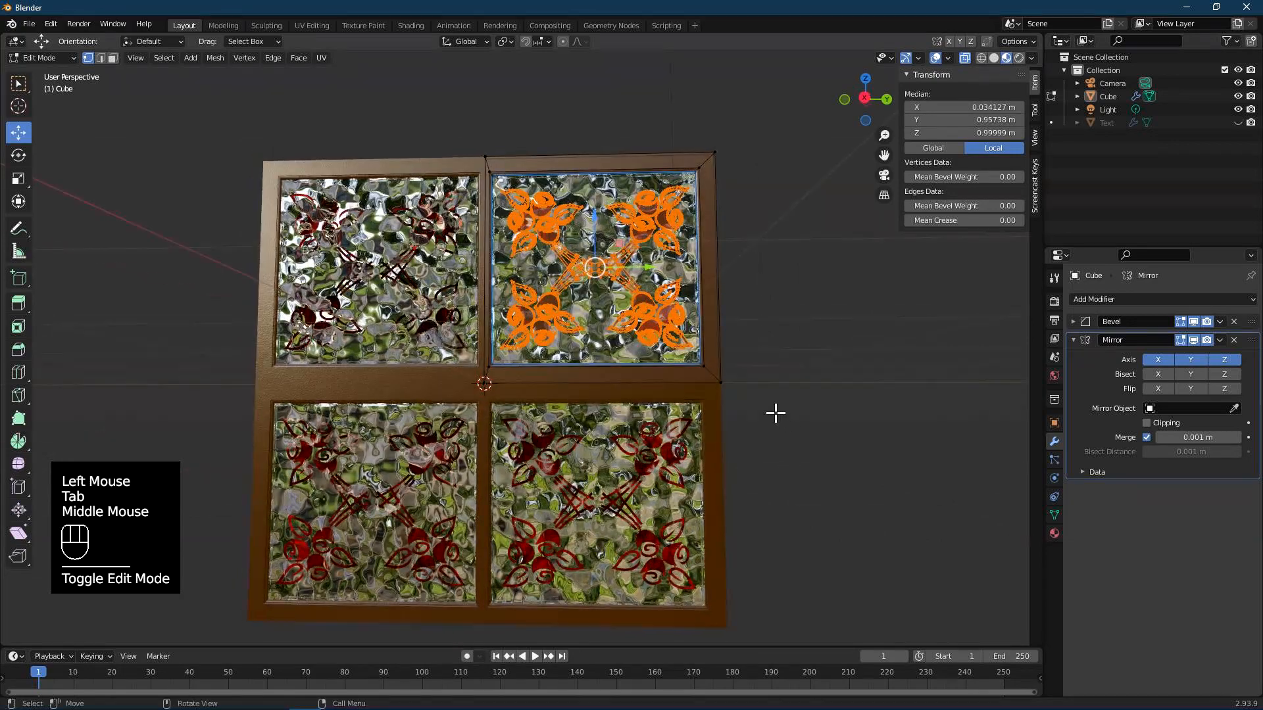
scroll(792, 426, "up", 2)
key("alt+z")
key("alt+z")
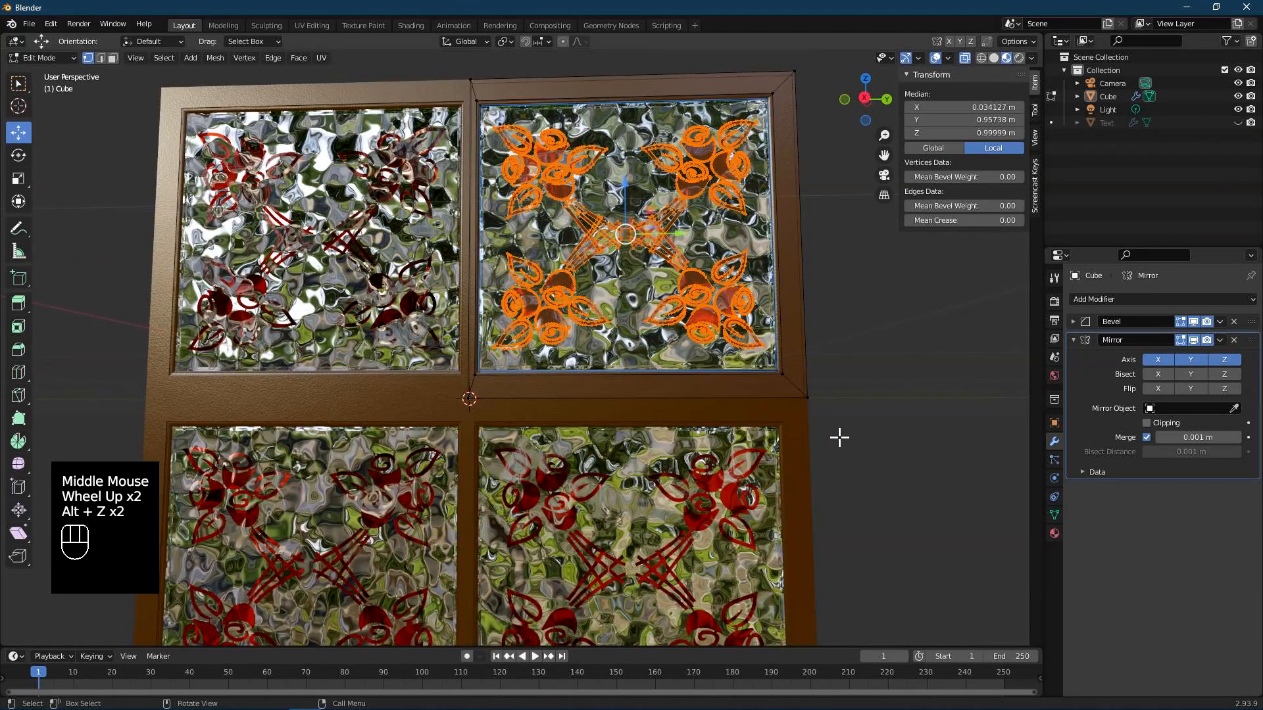
middle_click_drag(865, 432, 856, 439)
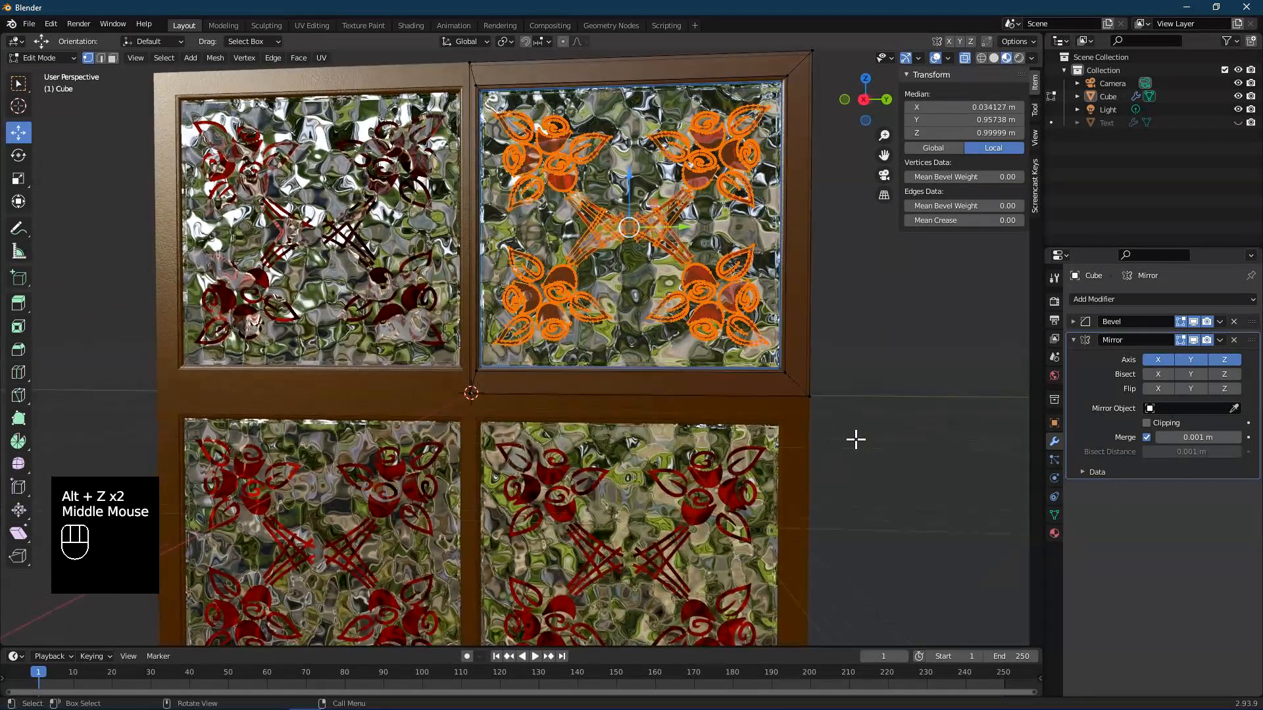
key("KP_3")
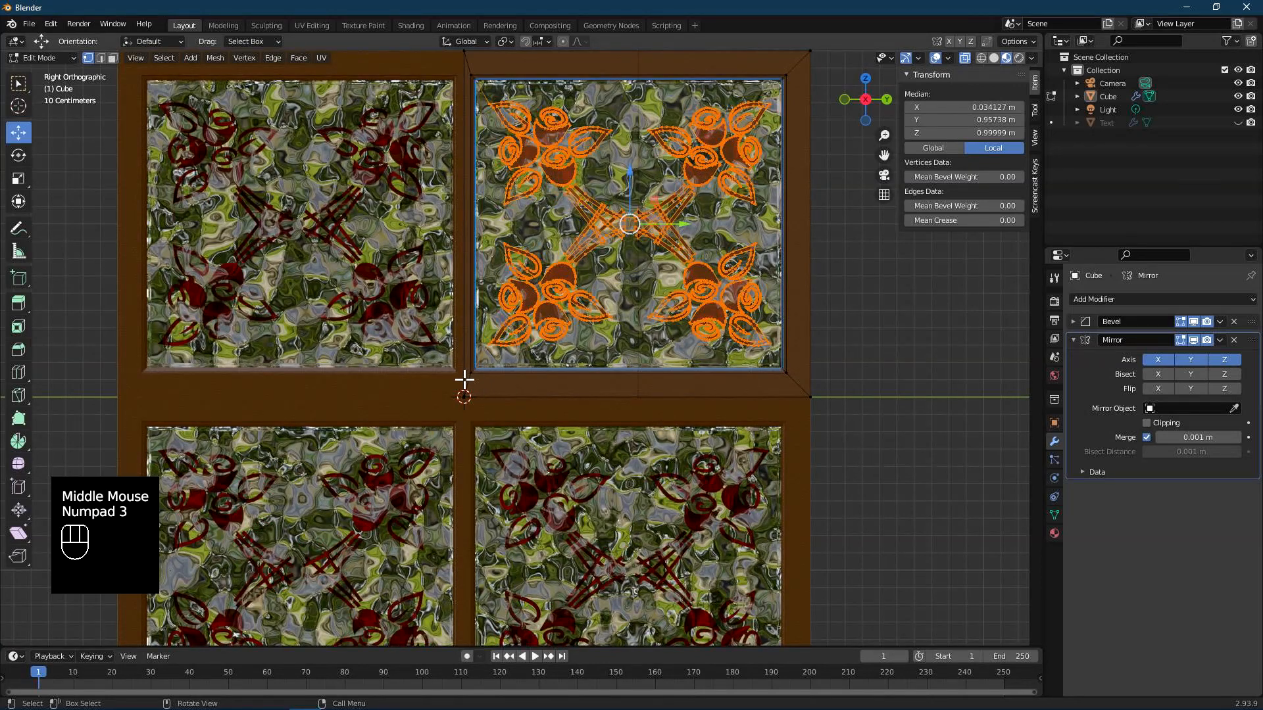
left_click_drag(804, 395, 477, 371)
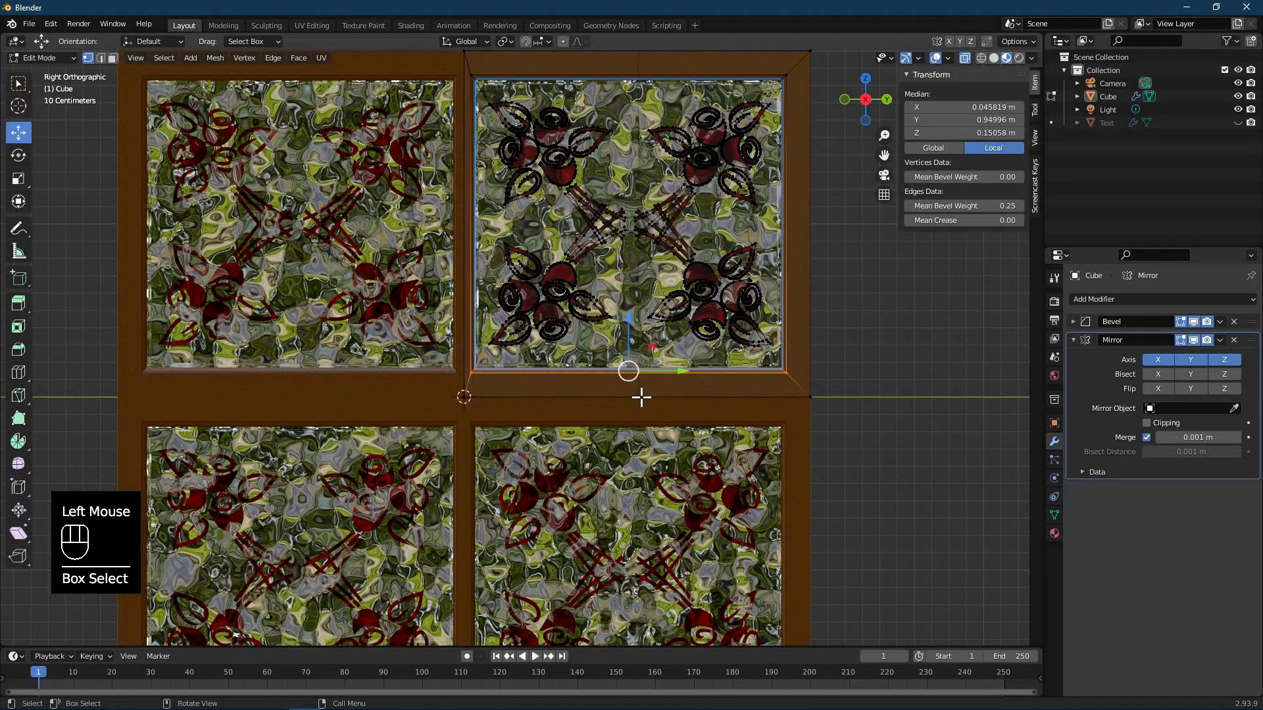
left_click_drag(640, 334, 640, 348)
Select the floral ornament in the pane, move it down about 0.07 m to recentre it, and leave Edit Mode.
left_click(612, 227)
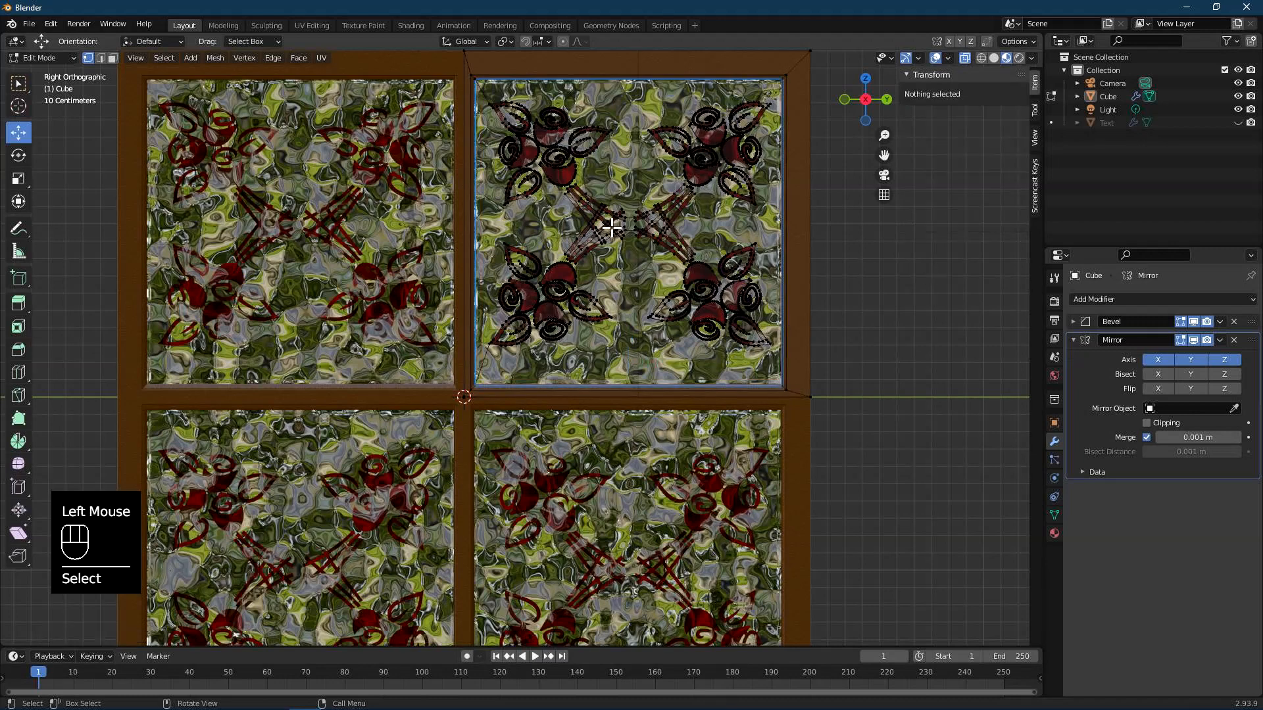
left_click_drag(479, 90, 784, 369)
left_click_drag(645, 181, 645, 195)
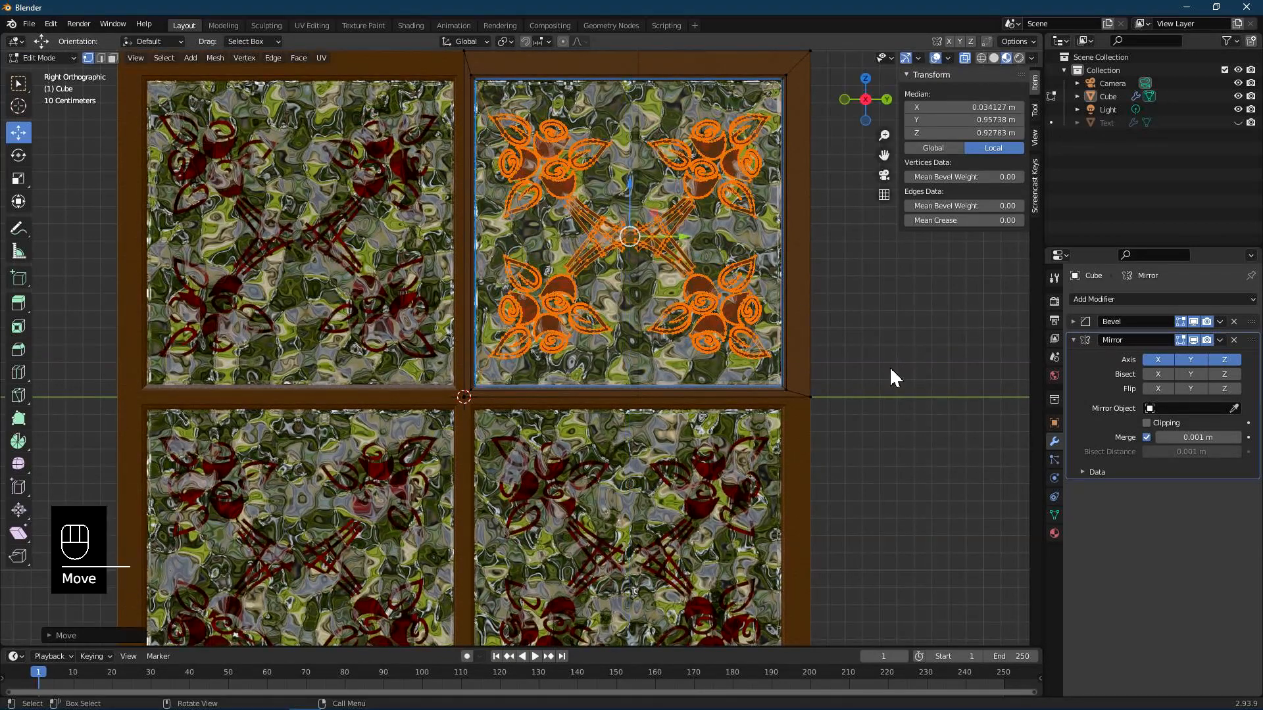
key("Tab")
scroll(871, 363, "down", 2)
middle_click_drag(859, 367, 338, 93)
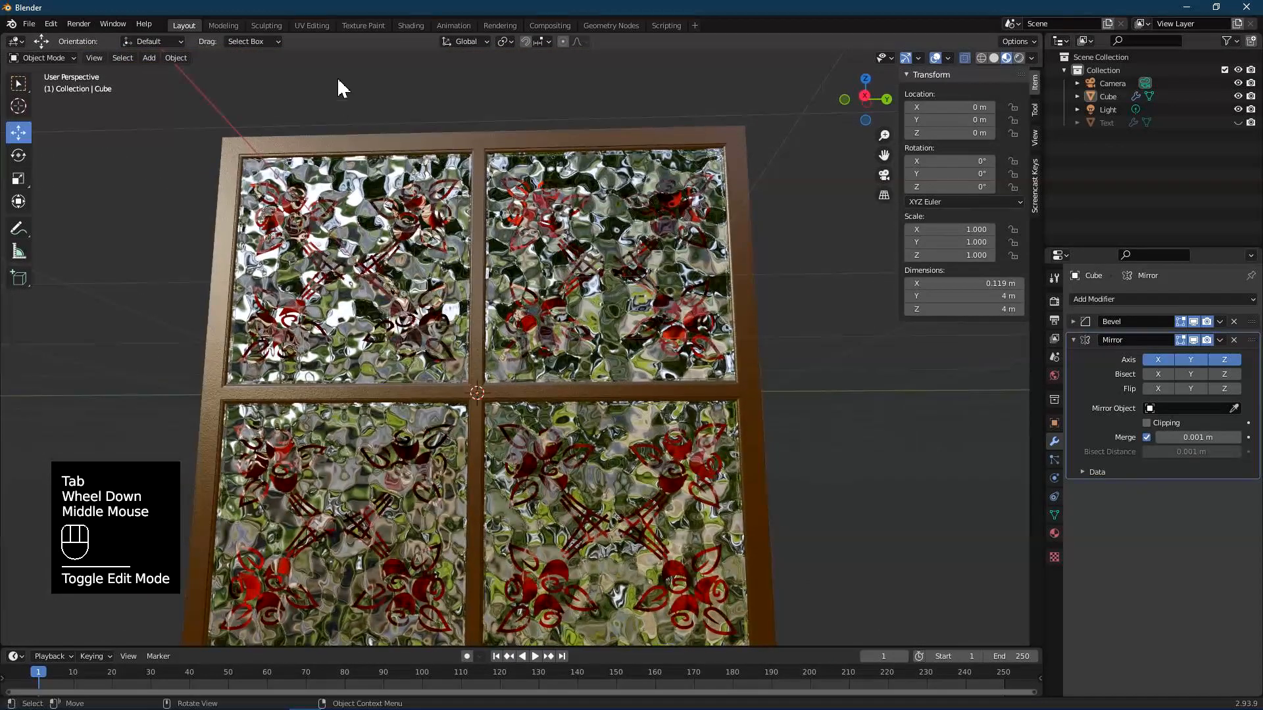
Return to the Shading workspace and choose the Flower material slot for node editing.
left_click(417, 25)
middle_click_drag(702, 258, 618, 188)
scroll(595, 209, "up", 2)
scroll(596, 213, "down", 2)
mouse_move(611, 243)
middle_mouse_down()
mouse_move(634, 254)
mouse_move(596, 246)
middle_mouse_up()
scroll(564, 452, "down", 2)
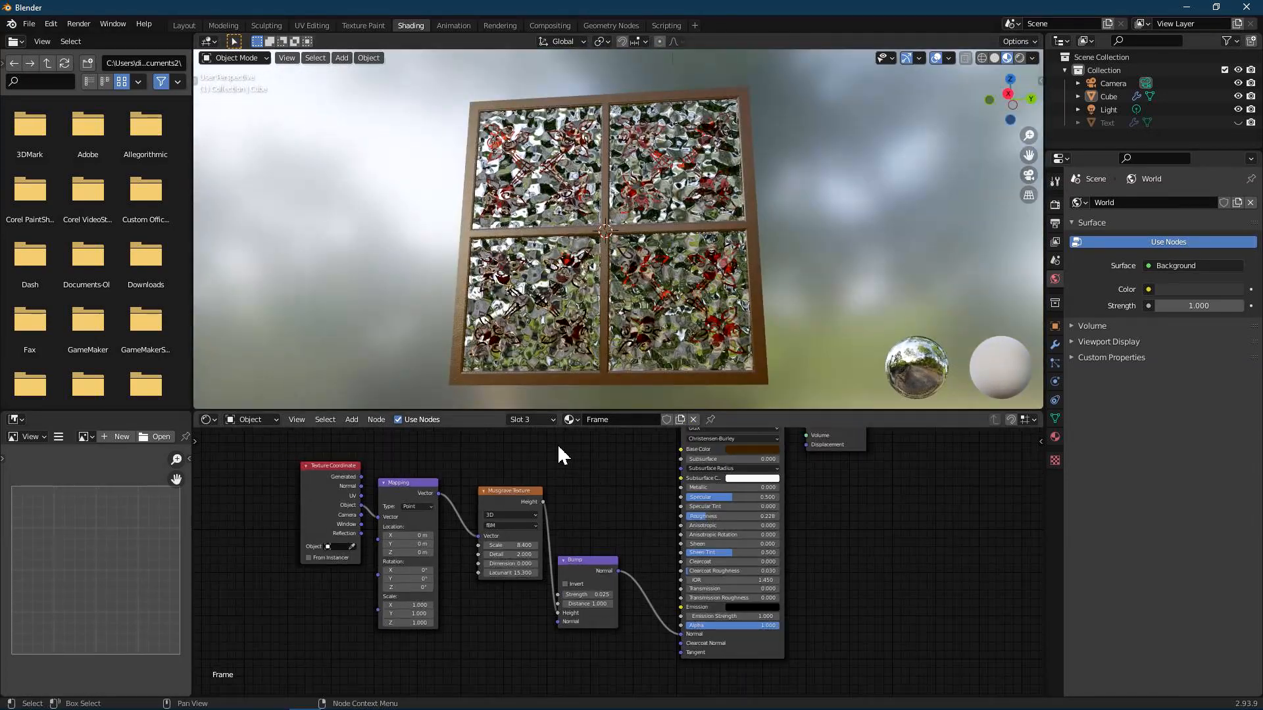
middle_click_drag(564, 452, 592, 526)
left_click(532, 420)
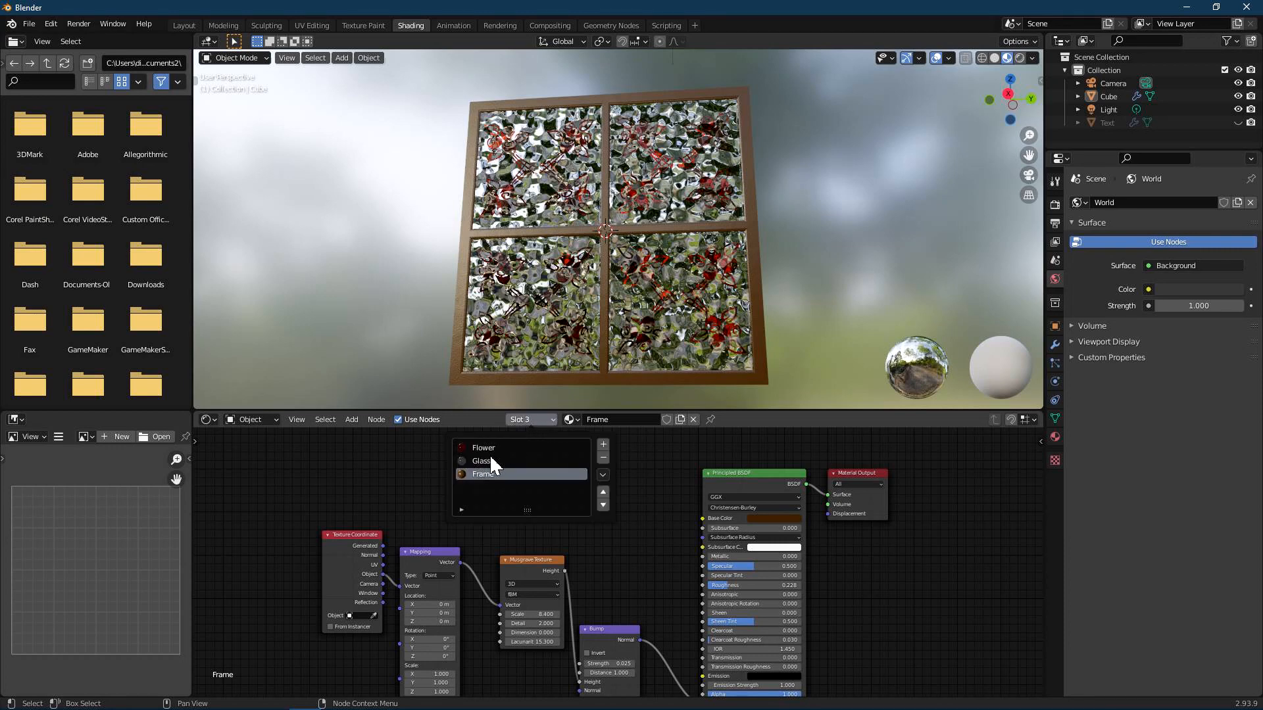
left_click(488, 449)
middle_click_drag(494, 479, 464, 520)
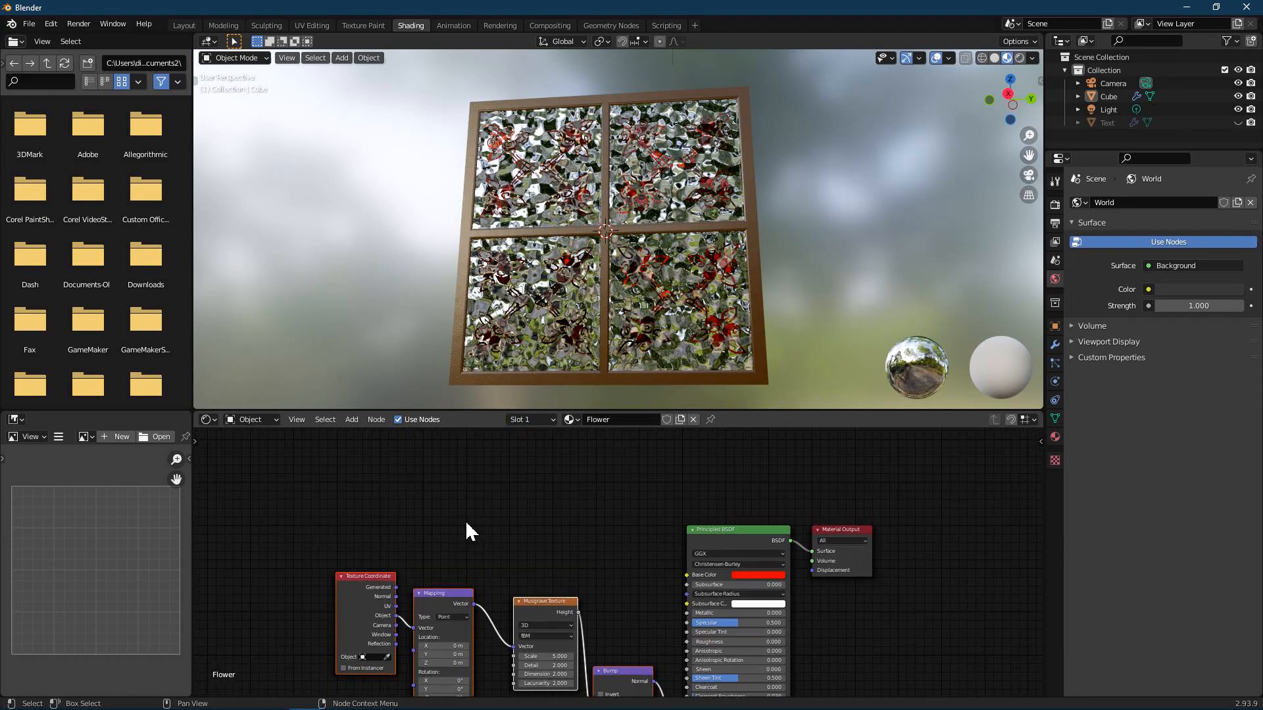
Add a Gradient Texture node to the Flower material, placed above the Mapping node.
scroll(458, 517, "up", 2)
scroll(453, 520, "up", 1)
key("shift+a")
mouse_move(442, 522)
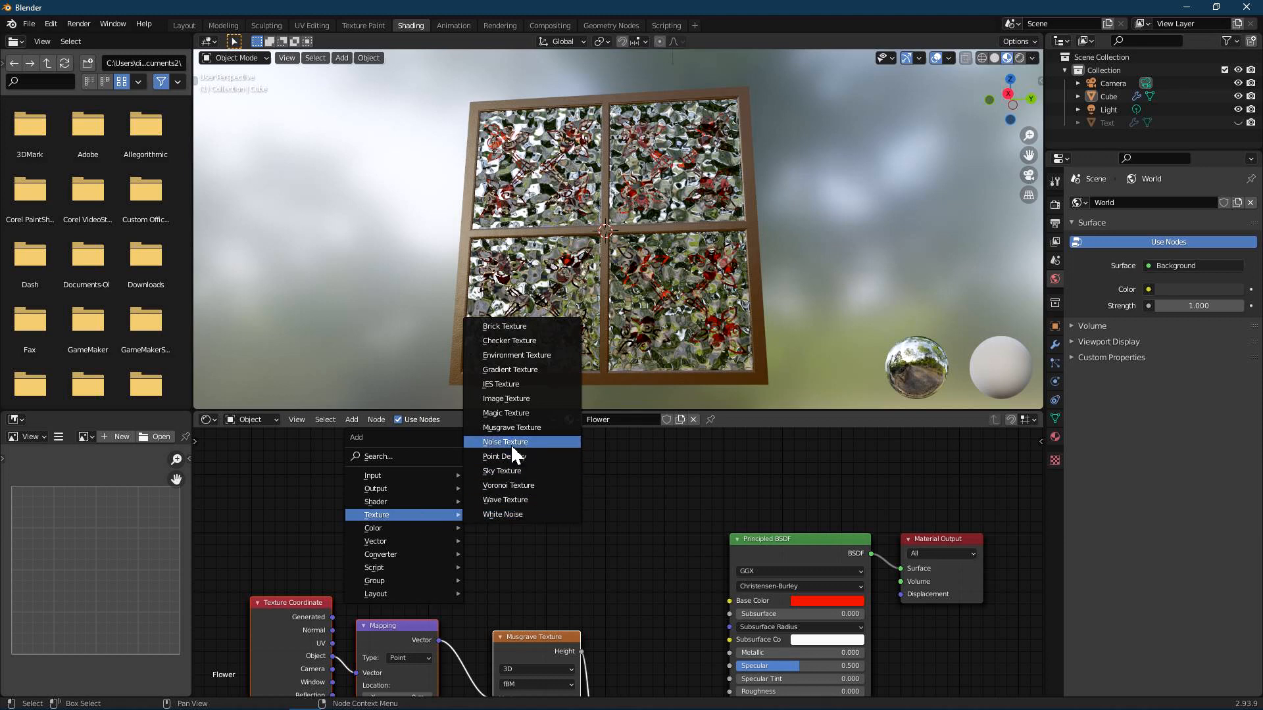
left_click(515, 369)
left_click(434, 490)
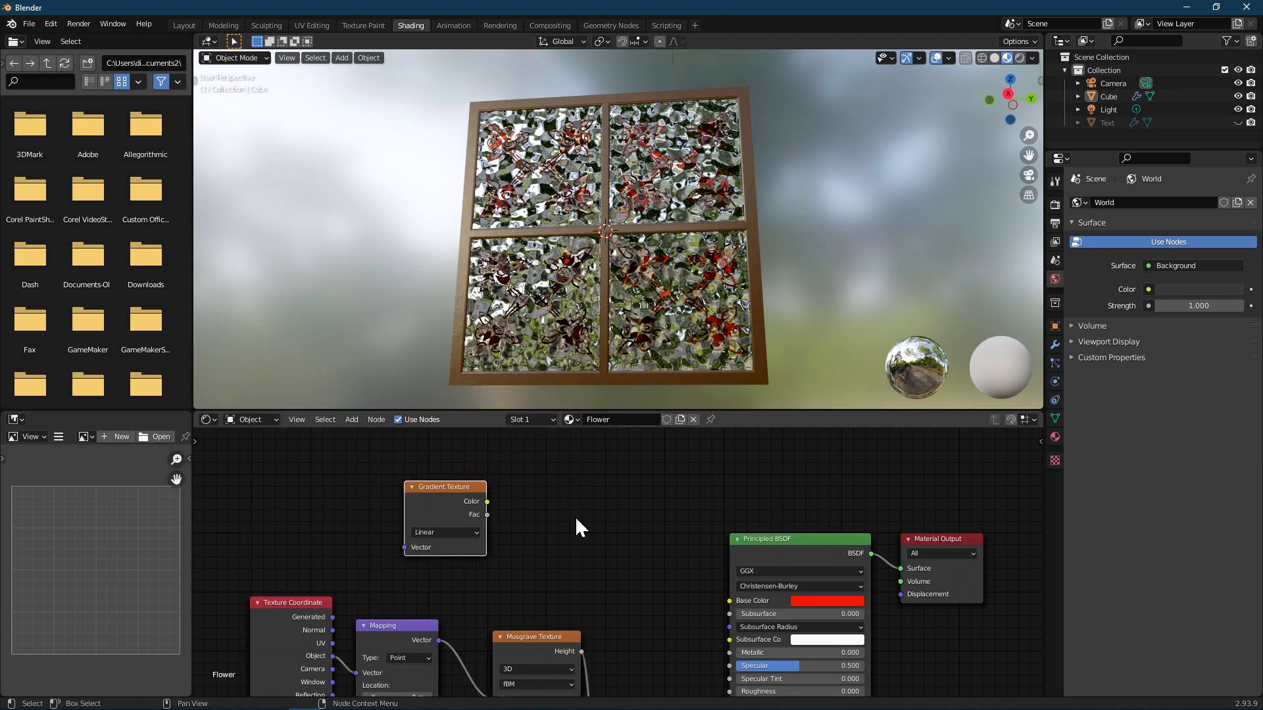
Add a ColorRamp node after the Gradient Texture and link the gradient's Fac output to the ramp's Fac input.
key("shift+a")
mouse_move(564, 558)
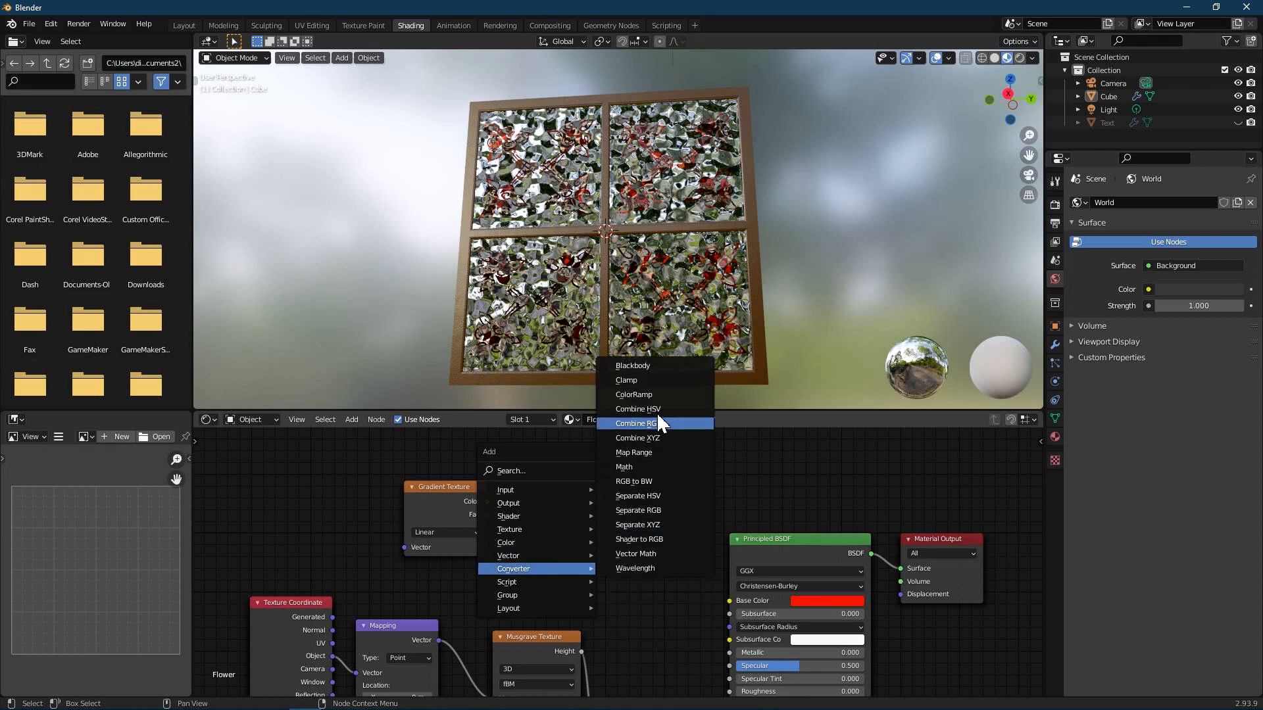
left_click(657, 418)
left_click(528, 461)
left_click_drag(487, 514, 527, 570)
Link the ColorRamp's Color output to the Principled BSDF's Base Color in the Flower material.
middle_click_drag(682, 490, 628, 488)
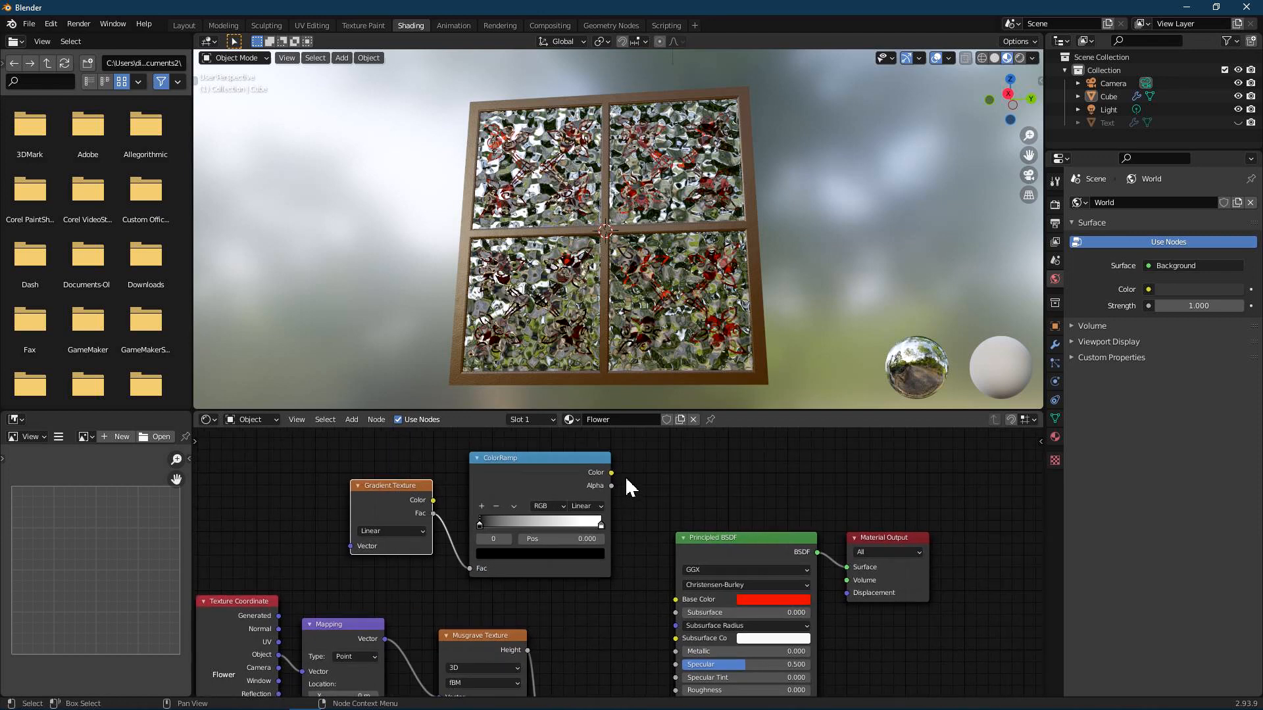
left_click_drag(612, 473, 681, 608)
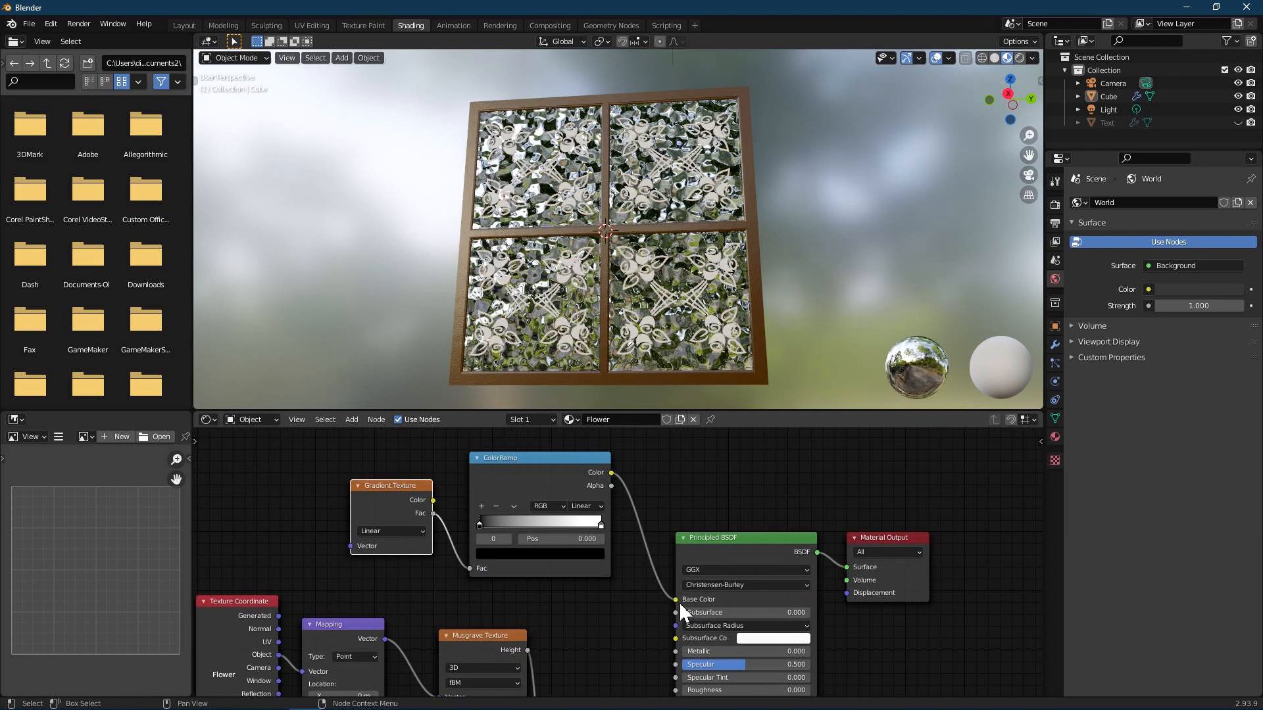
scroll(600, 297, "up", 2)
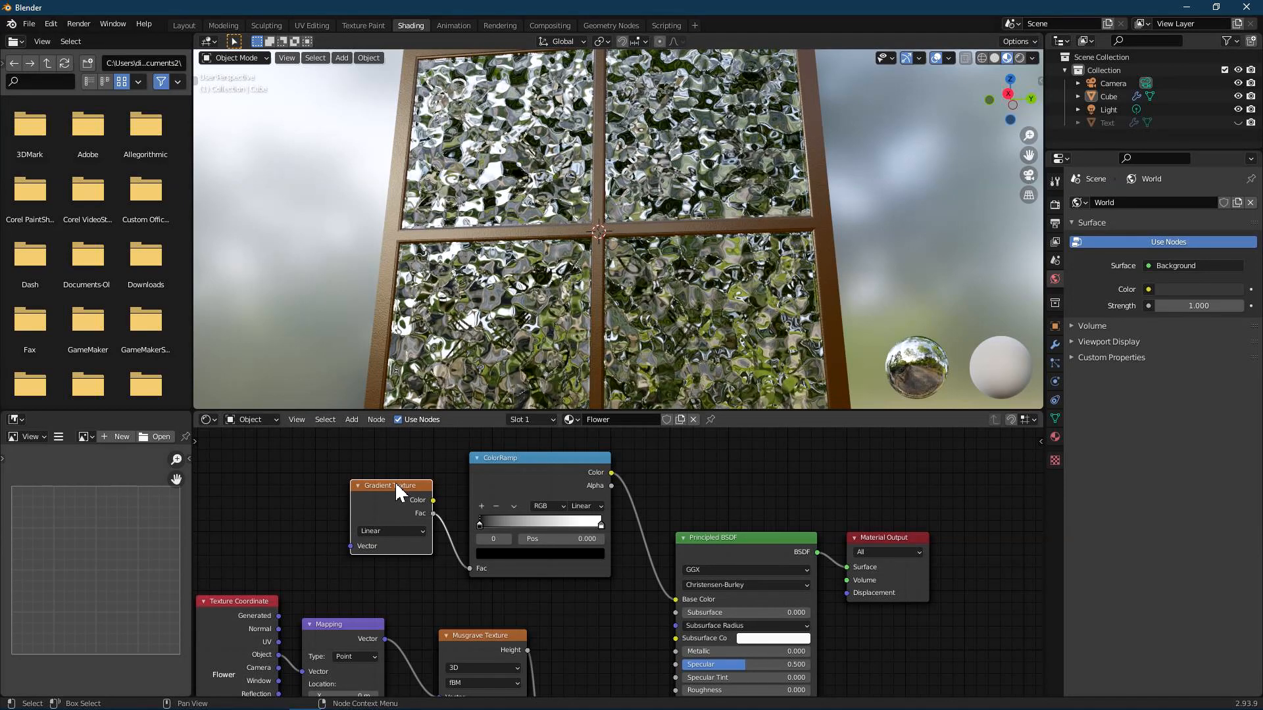
Space the Gradient Texture and ColorRamp nodes apart and set the ramp's first stop to bright red.
left_click_drag(397, 486, 356, 495)
left_click_drag(531, 457, 529, 465)
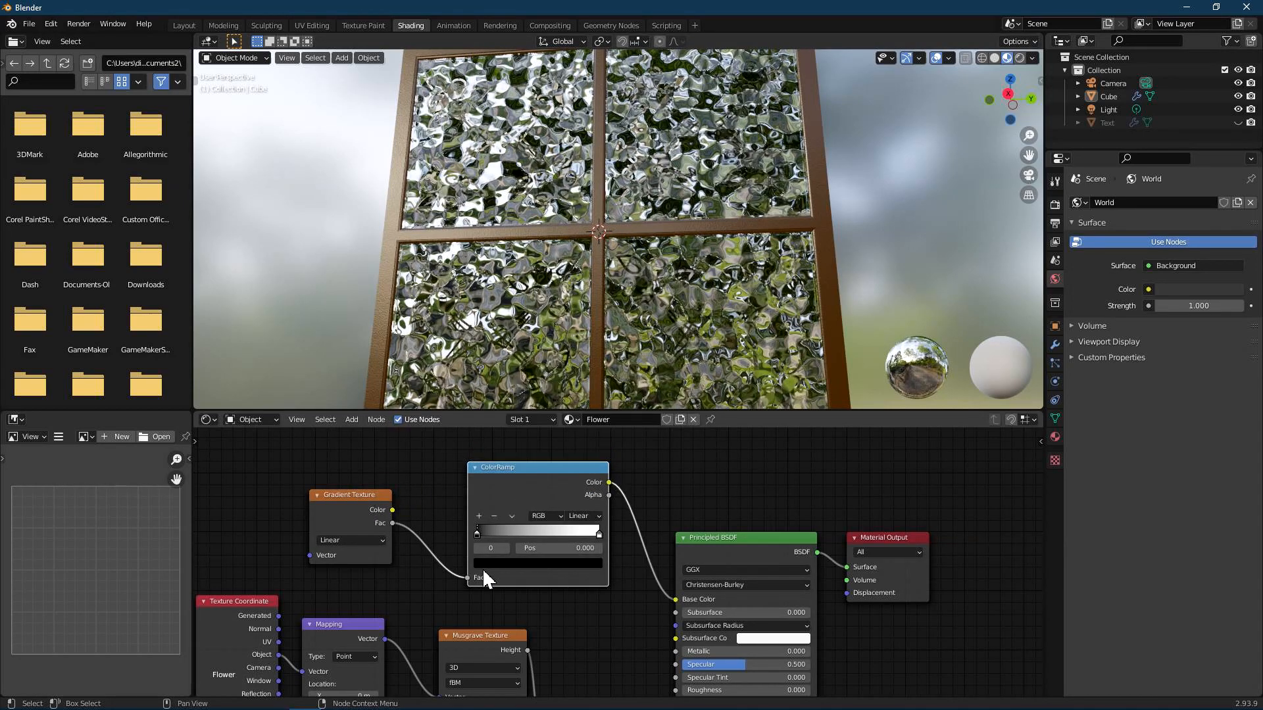
left_click(494, 563)
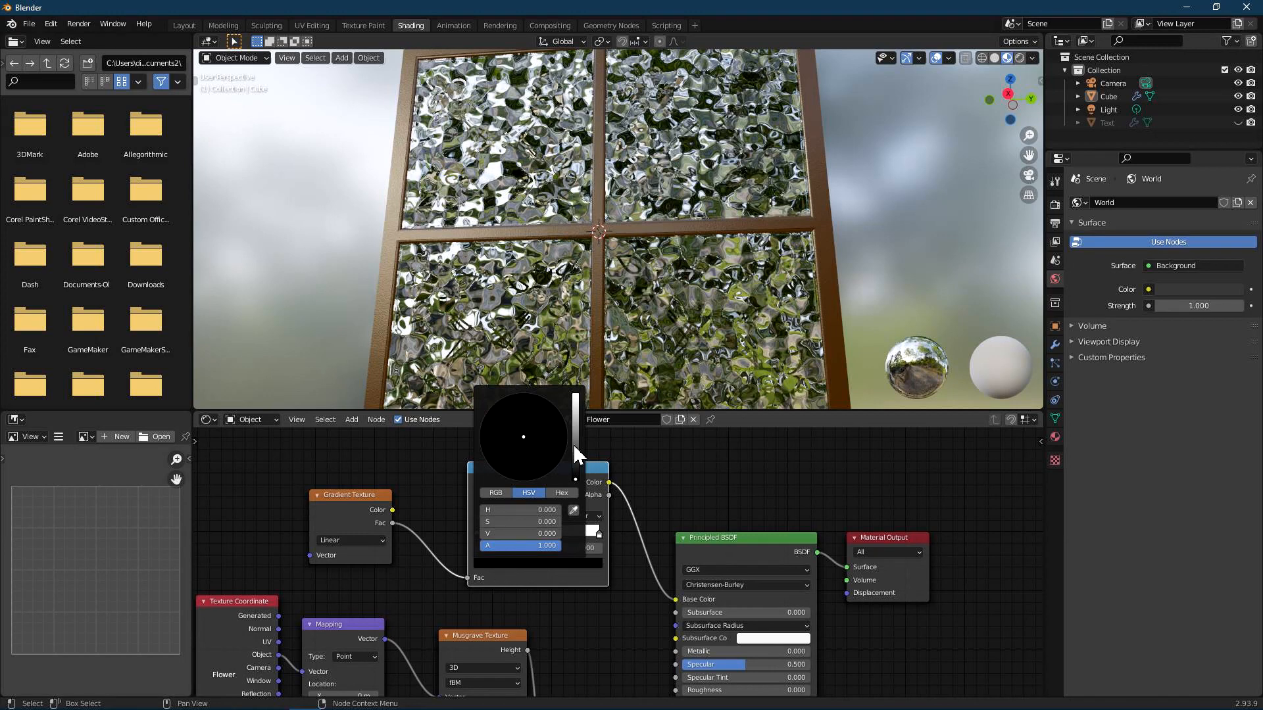
left_click_drag(575, 486, 576, 395)
left_click_drag(525, 436, 524, 481)
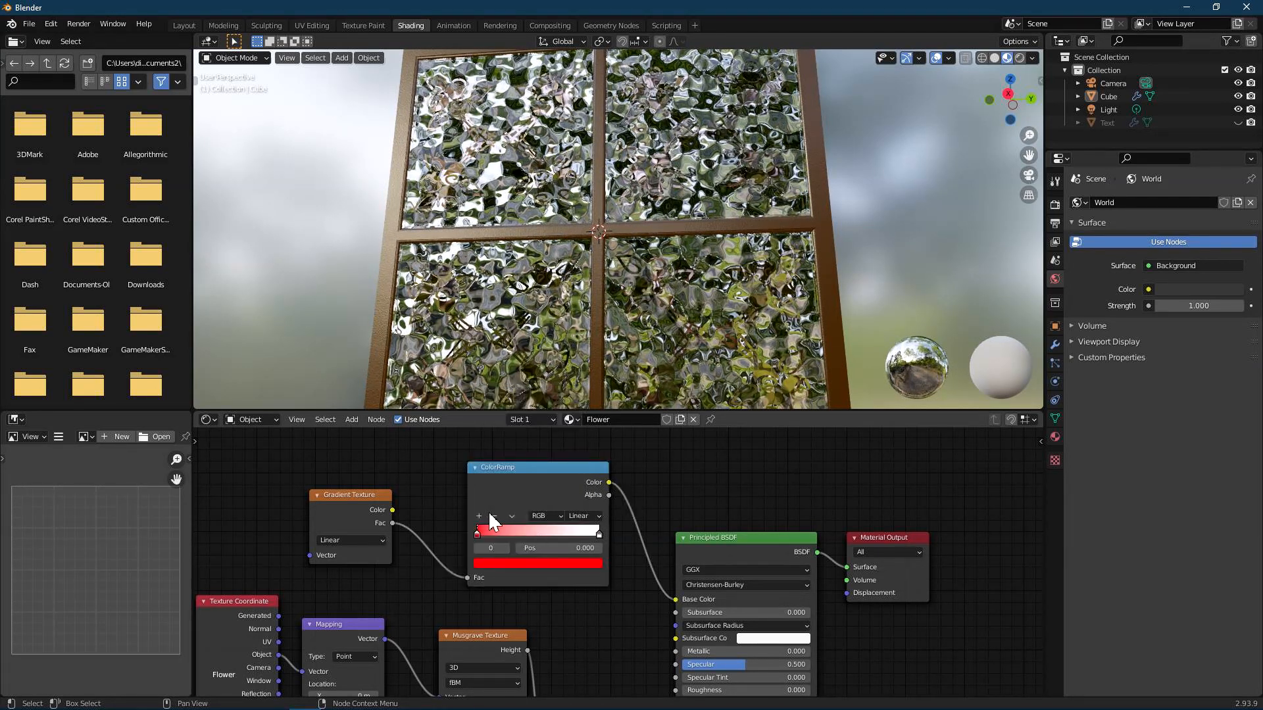
Add a middle stop to the ColorRamp at 0.500 and colour it bright green.
left_click(479, 516)
left_click(523, 563)
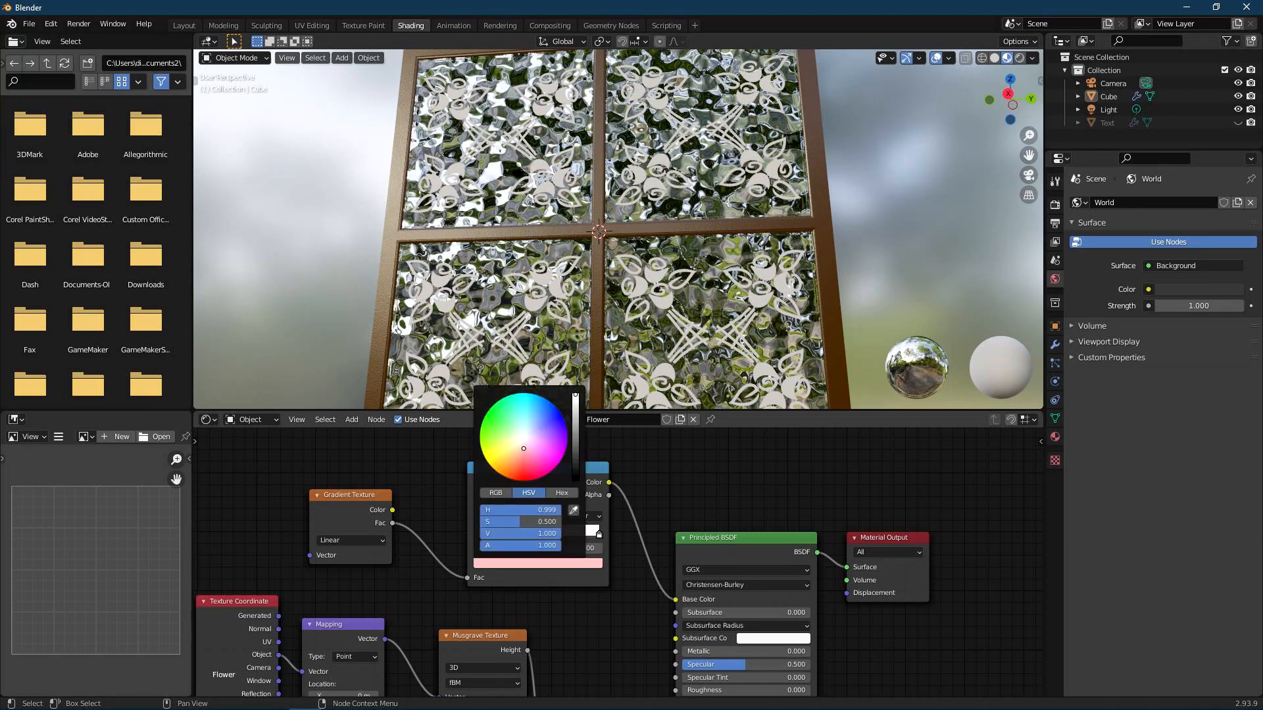
left_click_drag(524, 448, 567, 434)
left_click(538, 535)
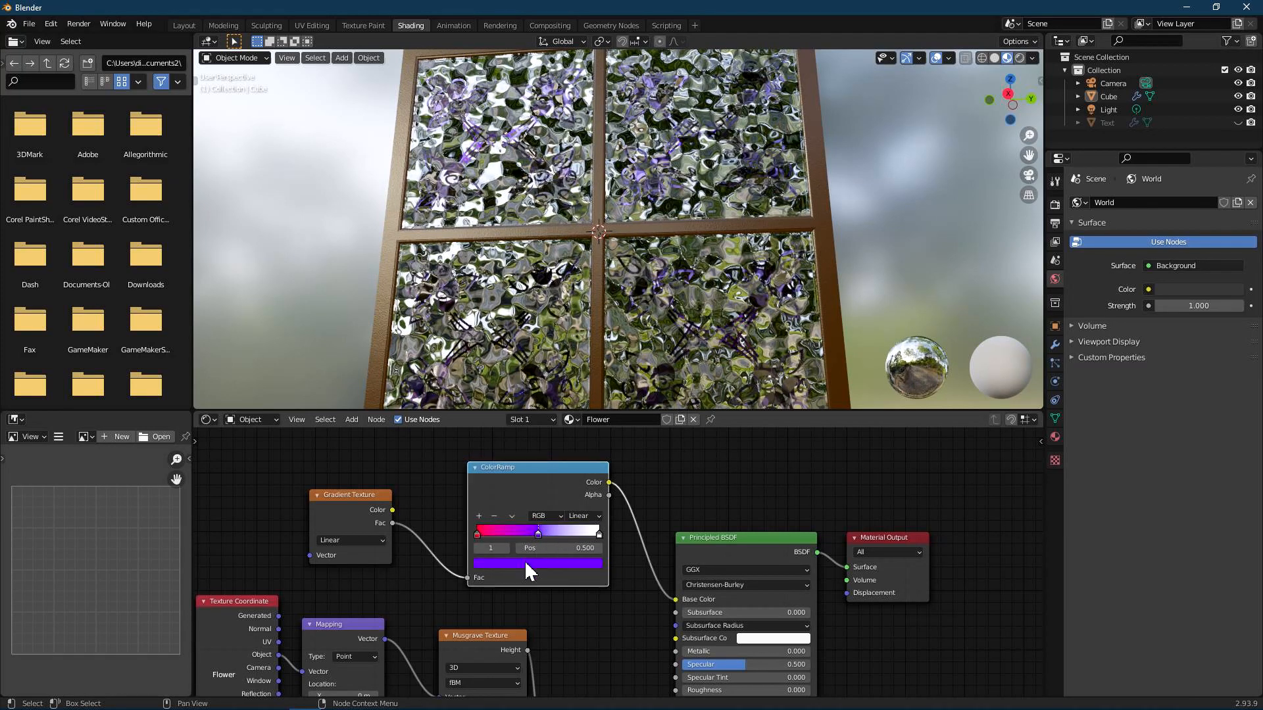
left_click(524, 563)
left_click(487, 415)
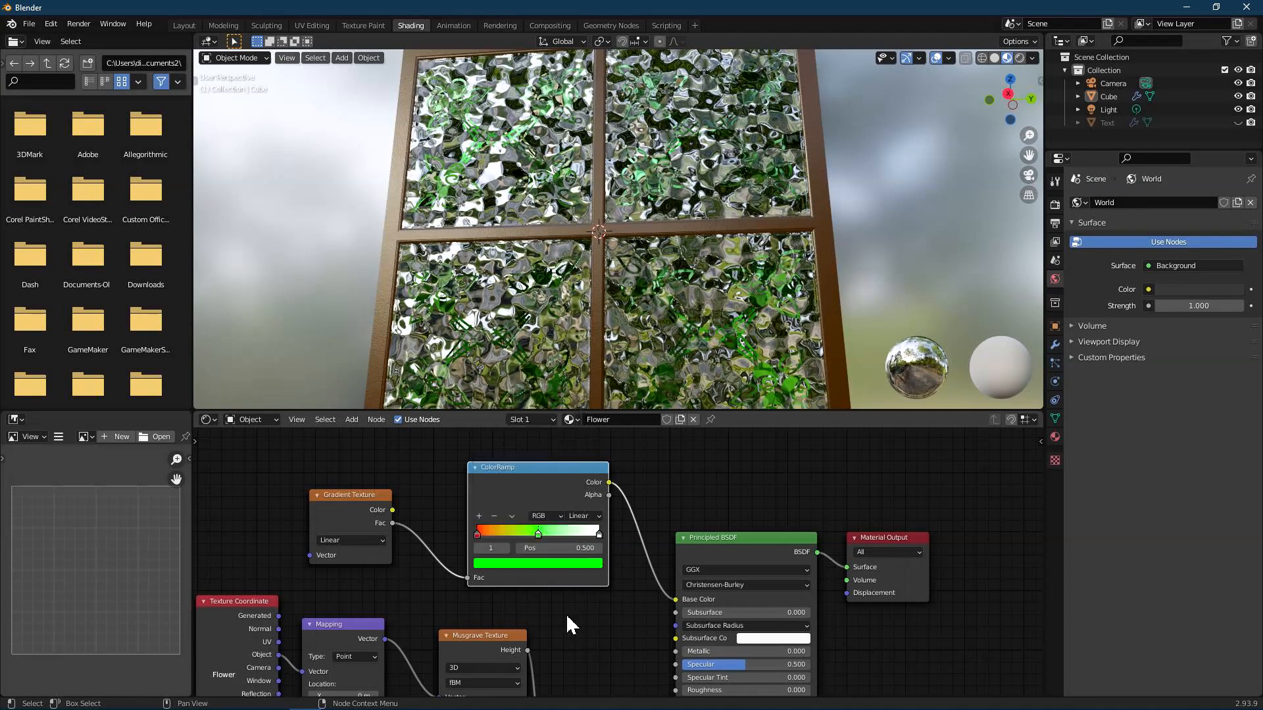
Set the ColorRamp's last stop, at position 1.000, to pure blue.
left_click(598, 534)
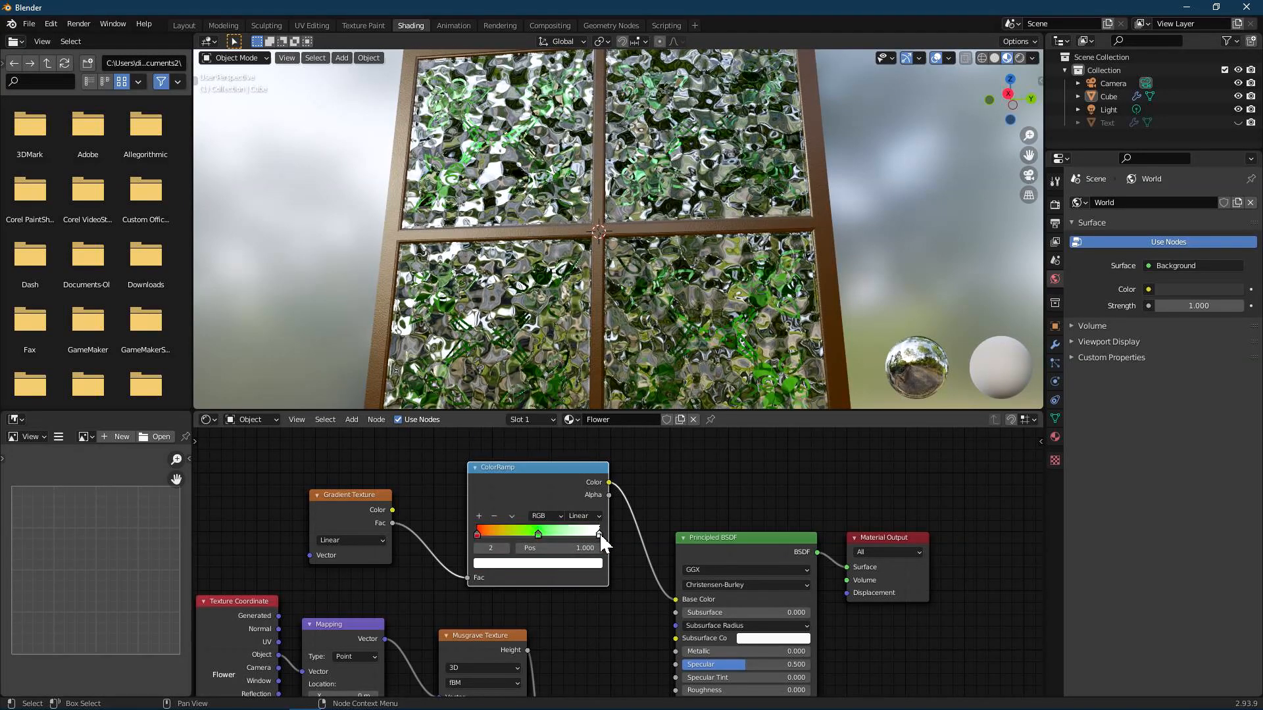
left_click(576, 566)
left_click_drag(538, 435, 565, 419)
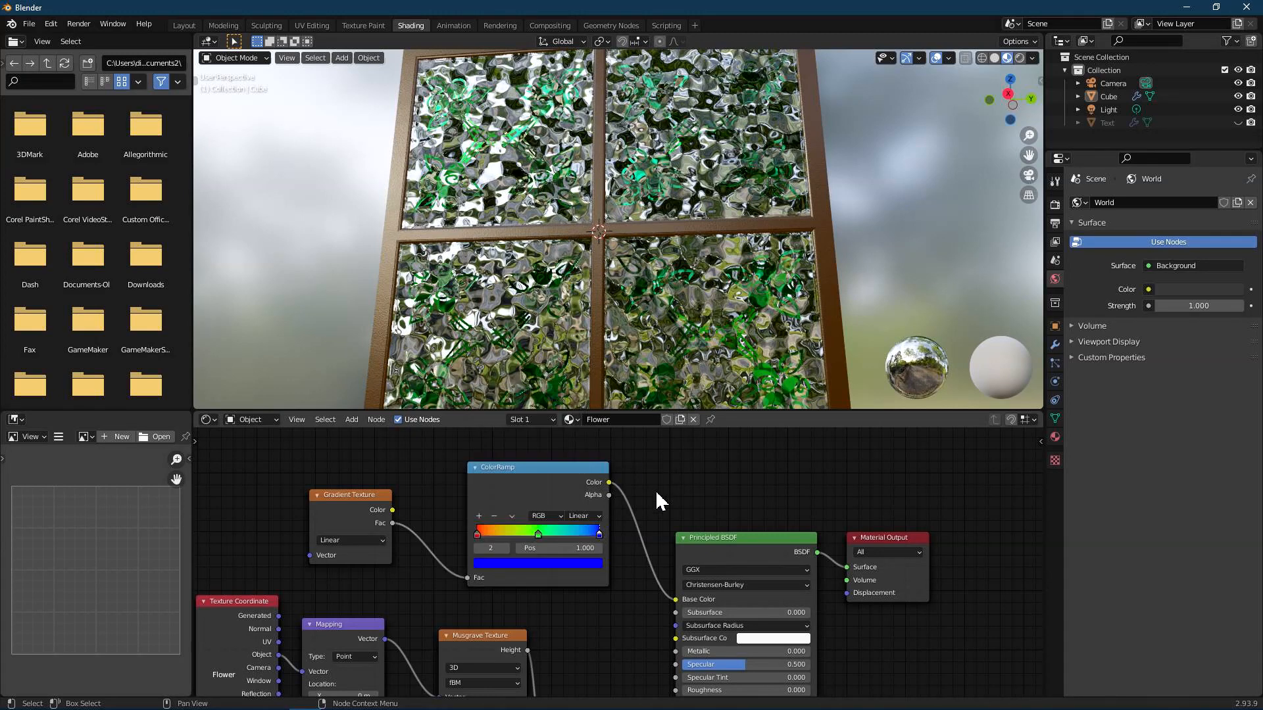
Set the ColorRamp's interpolation to Constant and adjust the viewport area to show the whole window.
left_click(585, 516)
left_click(601, 578)
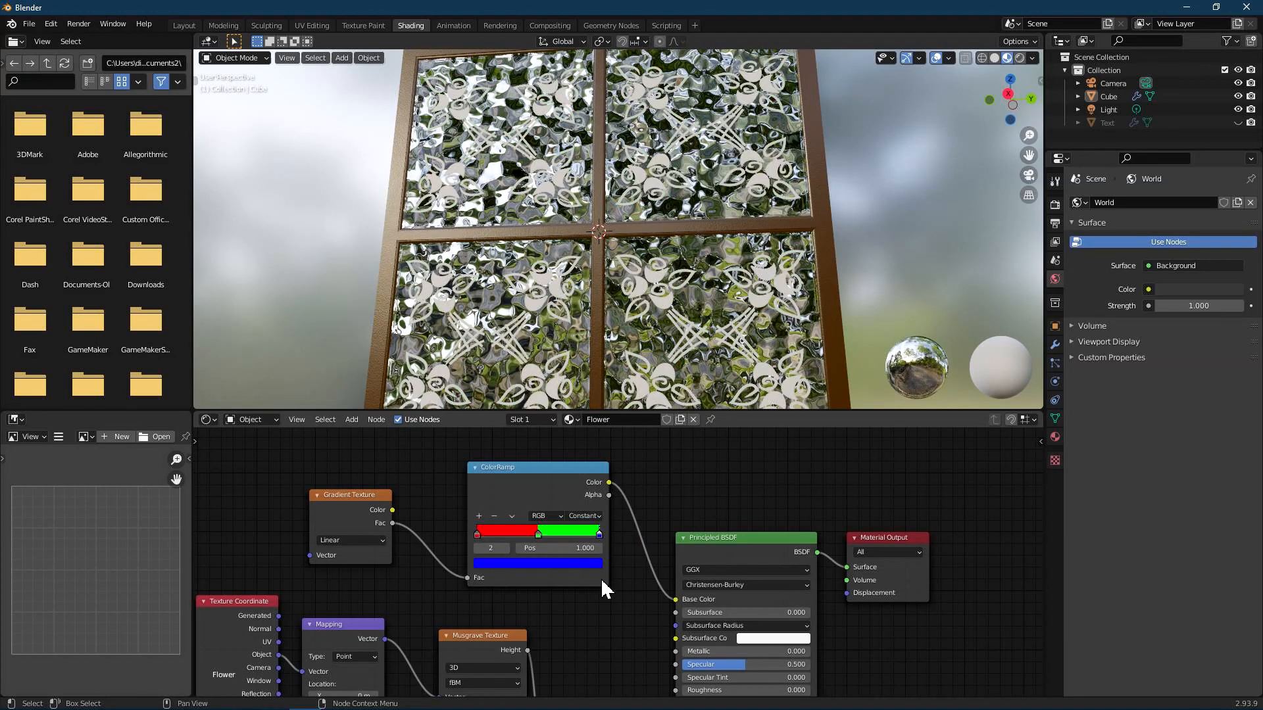
scroll(606, 275, "down", 2)
left_click_drag(765, 416, 590, 361)
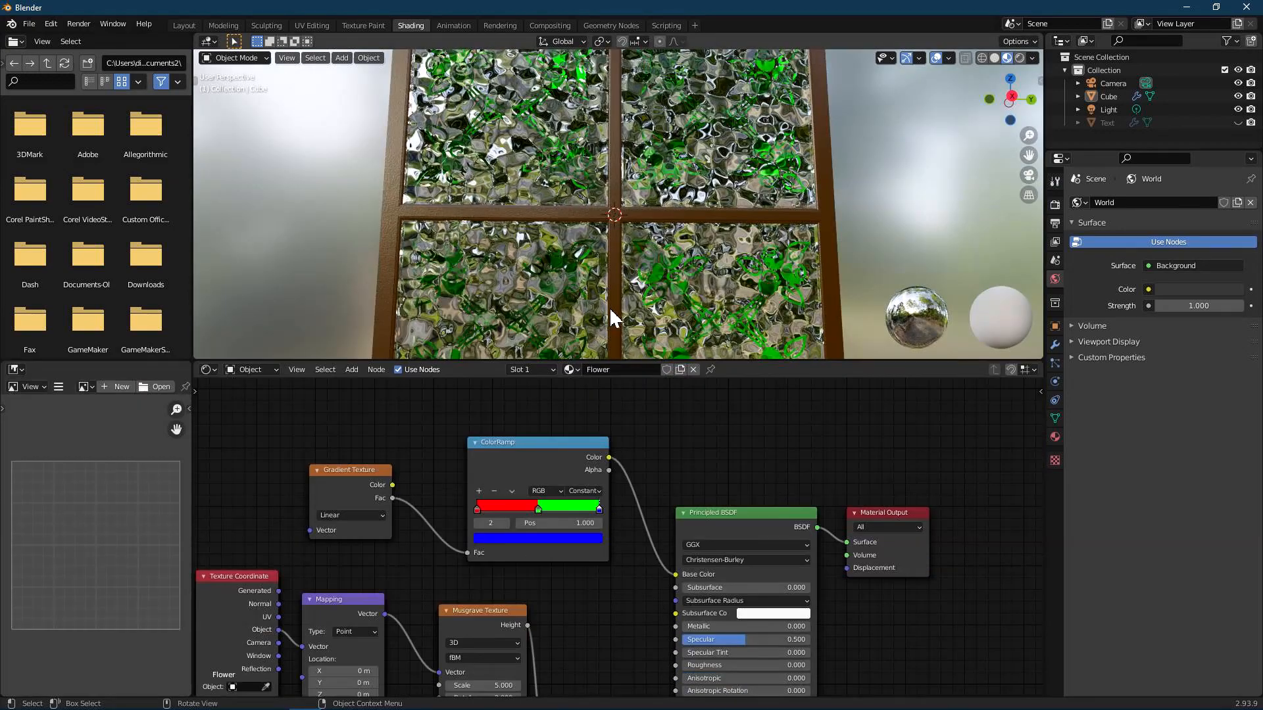
scroll(618, 317, "down", 1)
left_click_drag(740, 369, 742, 427)
scroll(592, 280, "up", 1)
mouse_move(591, 279)
middle_mouse_down("shift")
mouse_move(600, 248)
mouse_move(578, 262)
middle_mouse_up("shift")
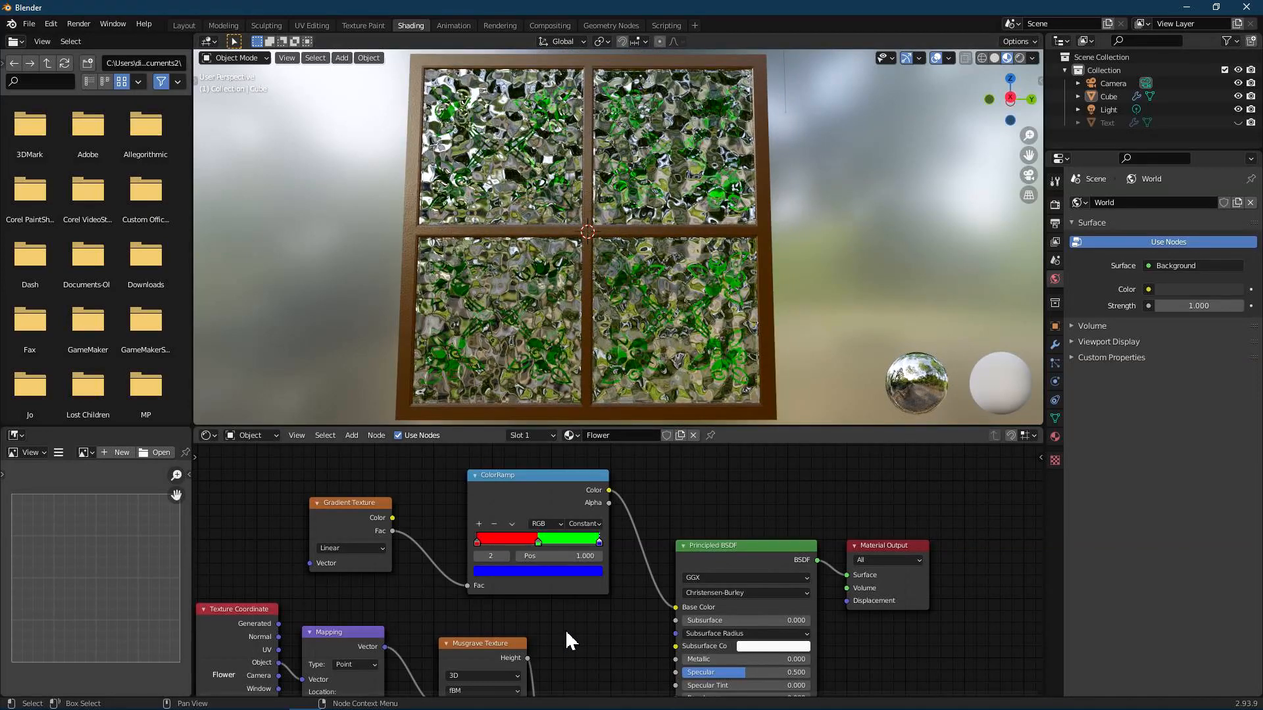
Try a Spherical gradient type with the ColorRamp's green stop at 0.164 and the blue stop just after it.
left_click(356, 547)
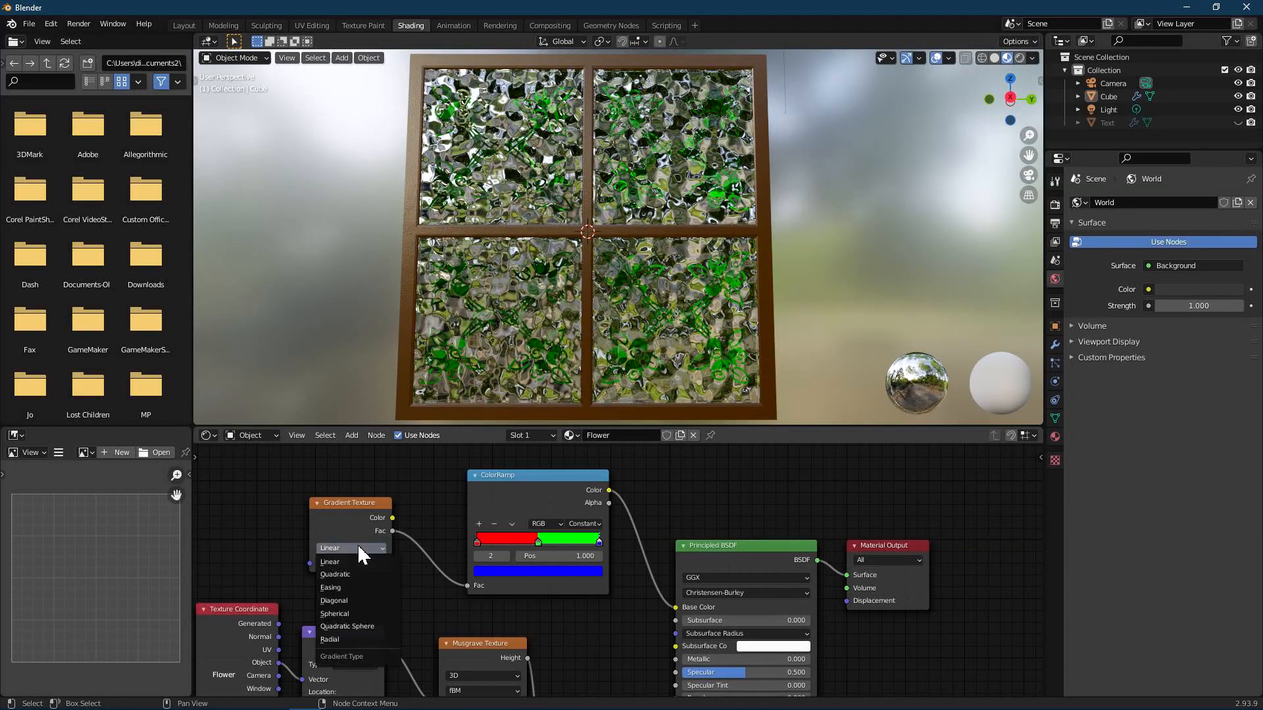
left_click(342, 613)
middle_click_drag(646, 238, 656, 241)
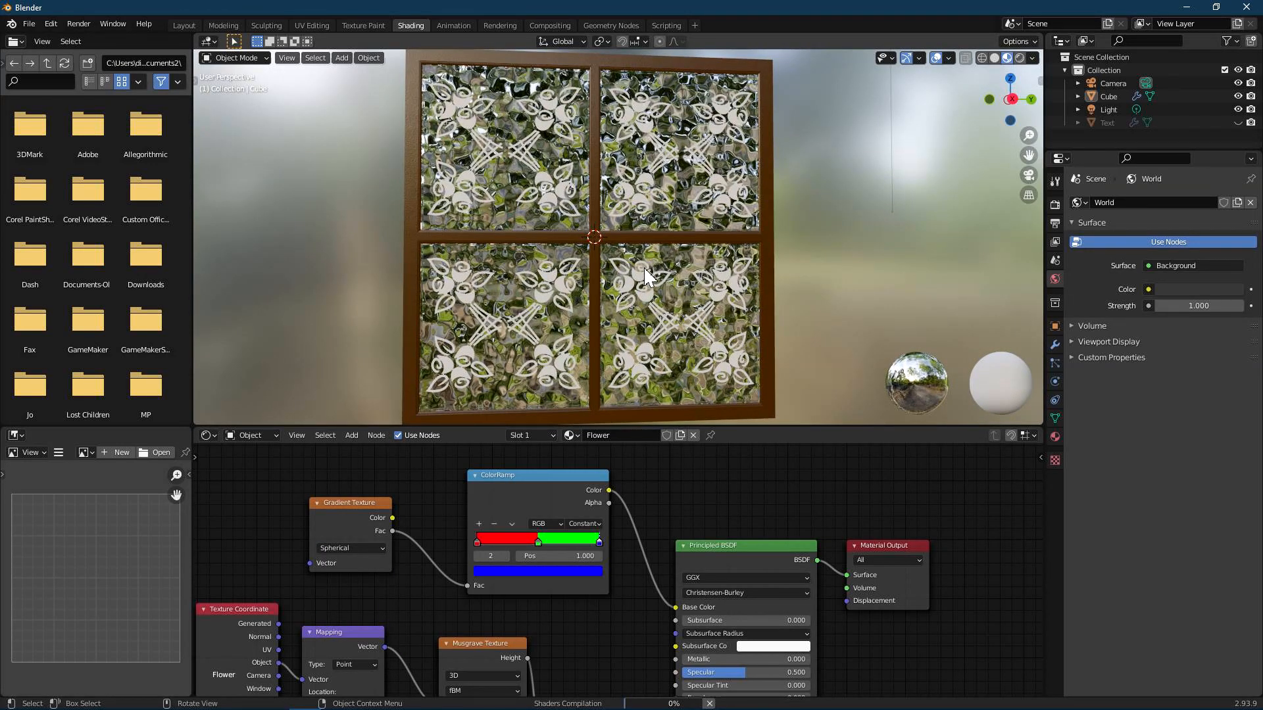
left_click_drag(538, 541, 500, 542)
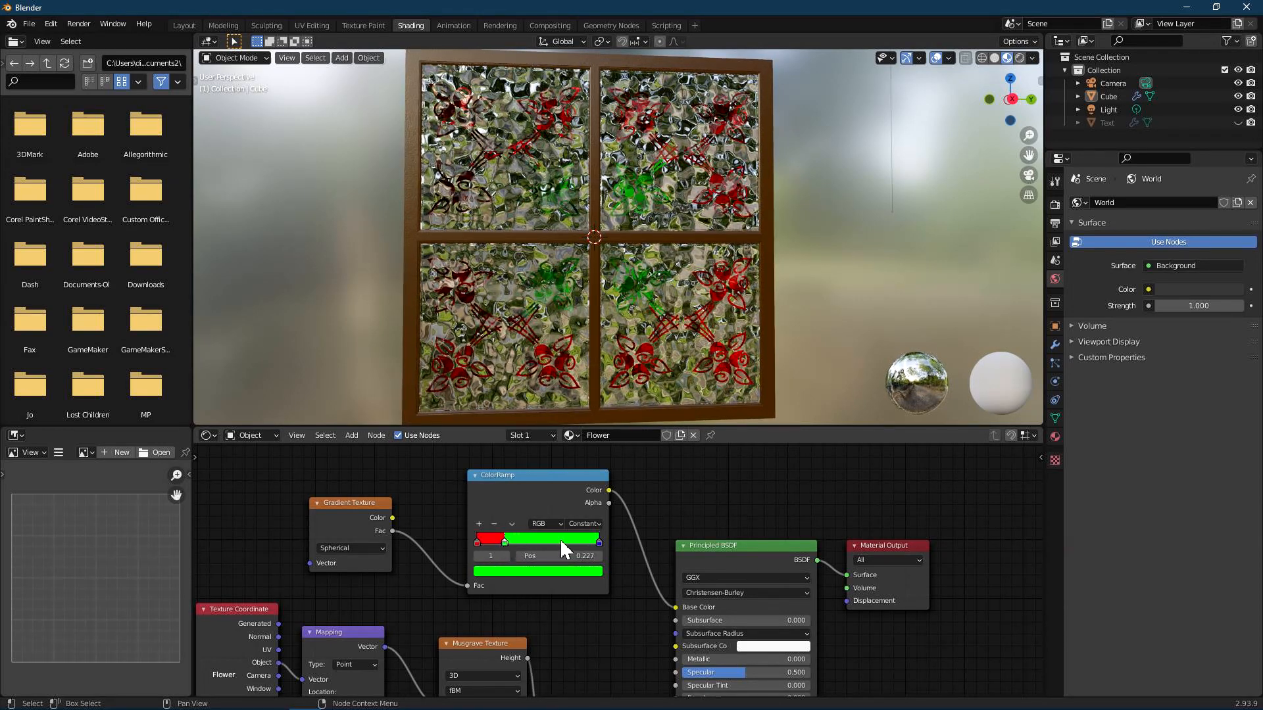
left_click_drag(592, 542, 492, 540)
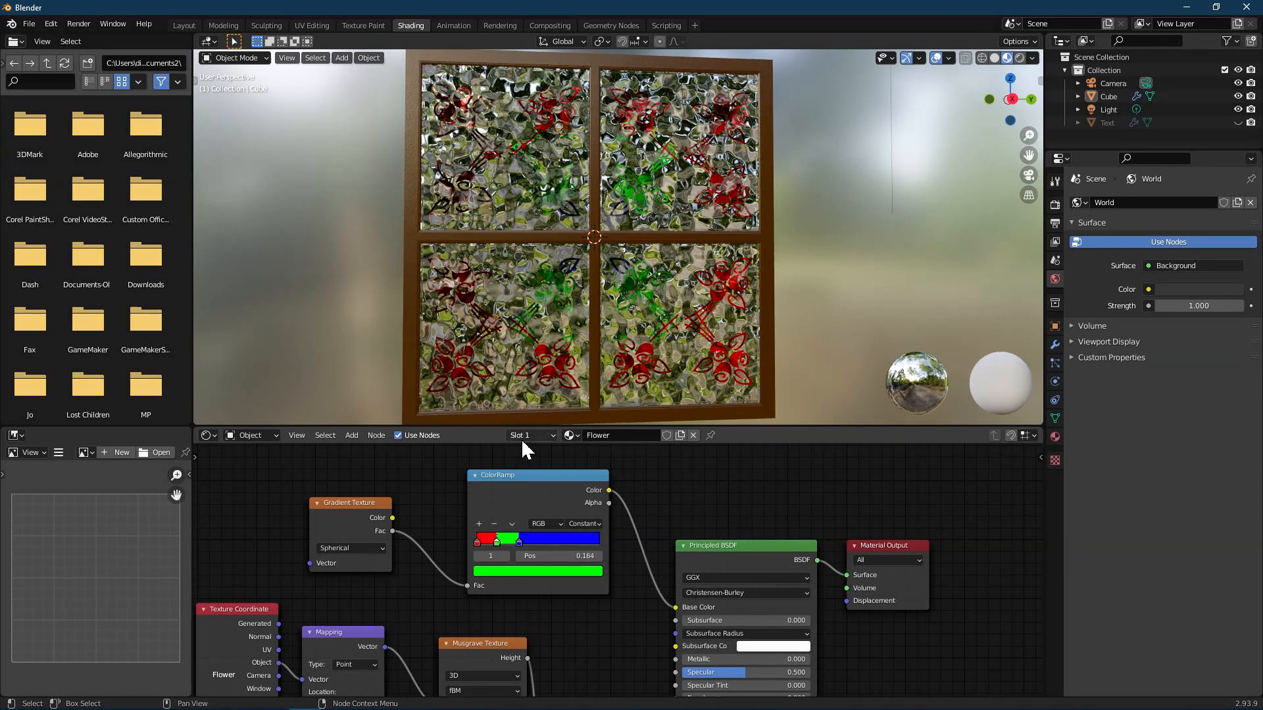
Switch to the Glass material and lower its Bump node's Strength to 0.058.
left_click(546, 435)
left_click(483, 477)
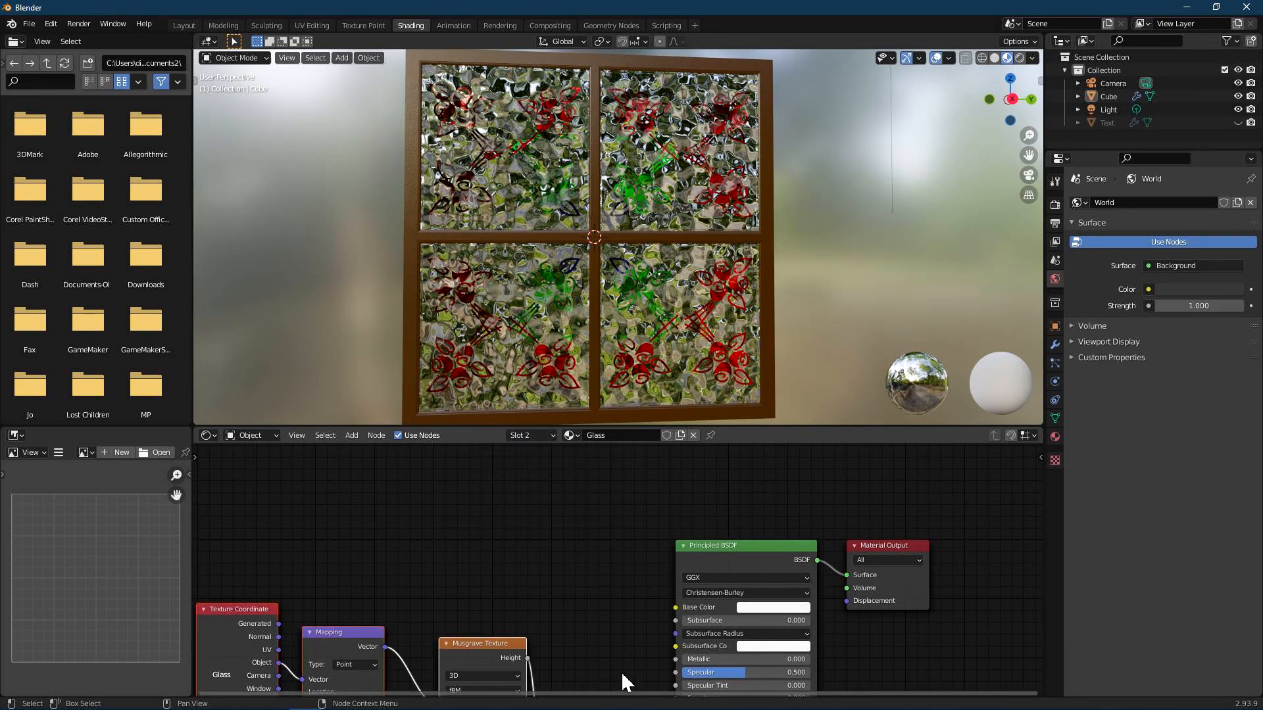
left_click_drag(572, 651, 538, 651)
scroll(564, 253, "up", 2)
scroll(563, 247, "down", 2)
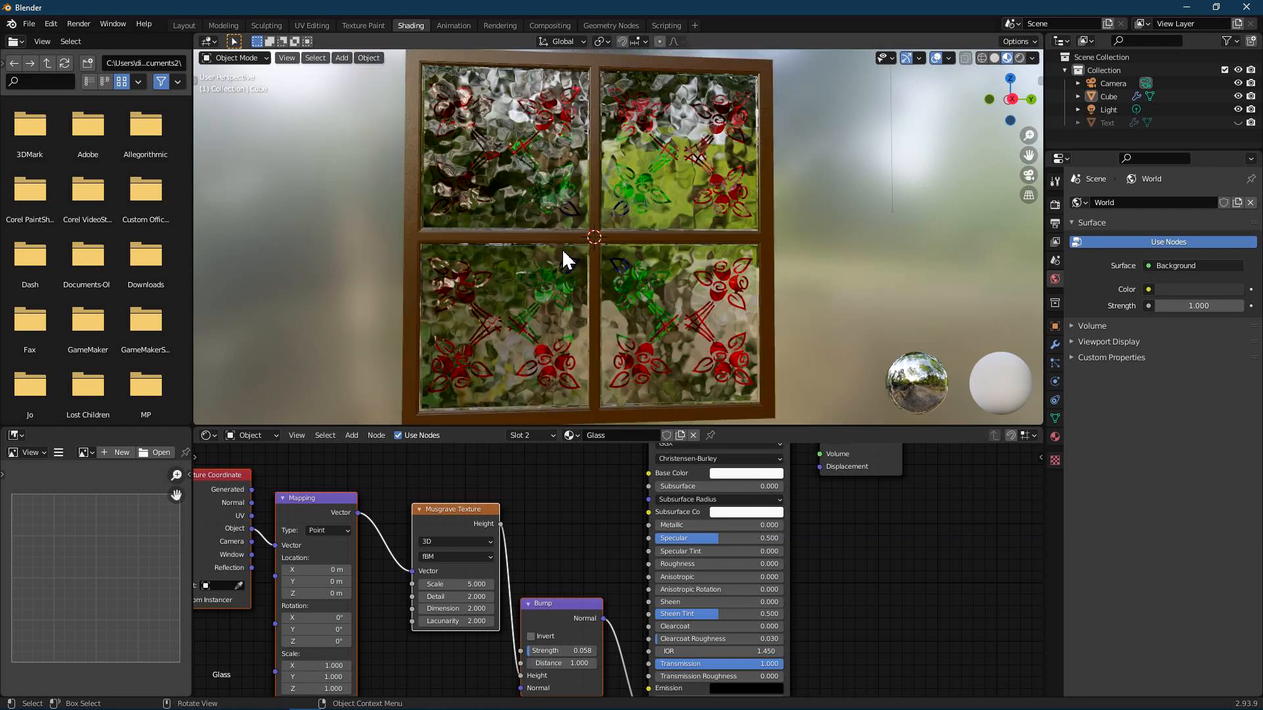
Return to the Flower material and set its Gradient Texture type to Diagonal.
left_click(521, 437)
left_click(503, 464)
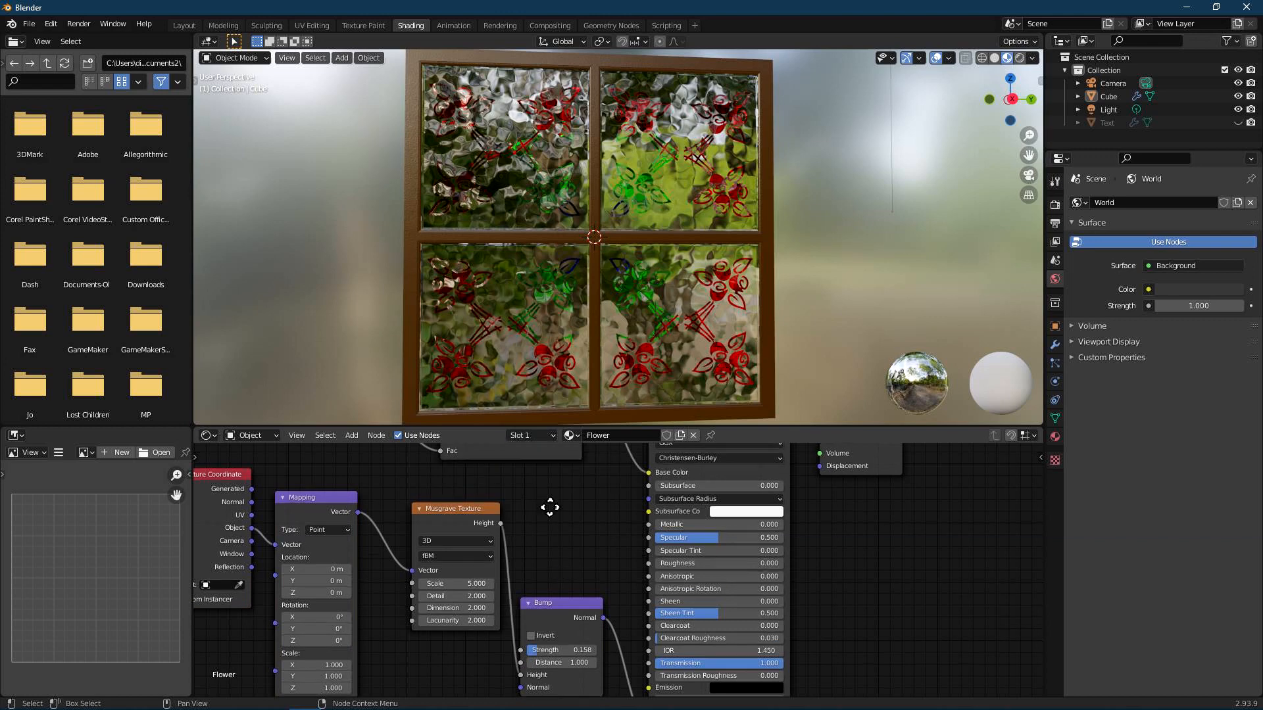
left_click(378, 549)
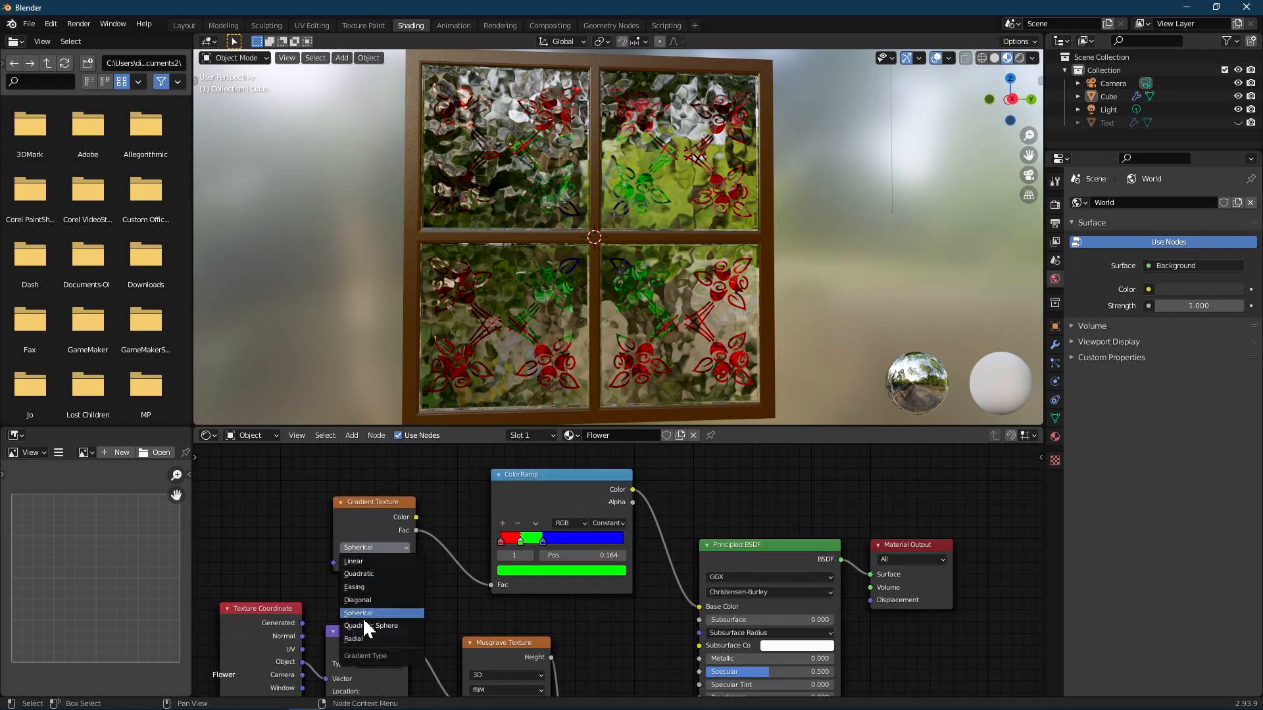
left_click(366, 598)
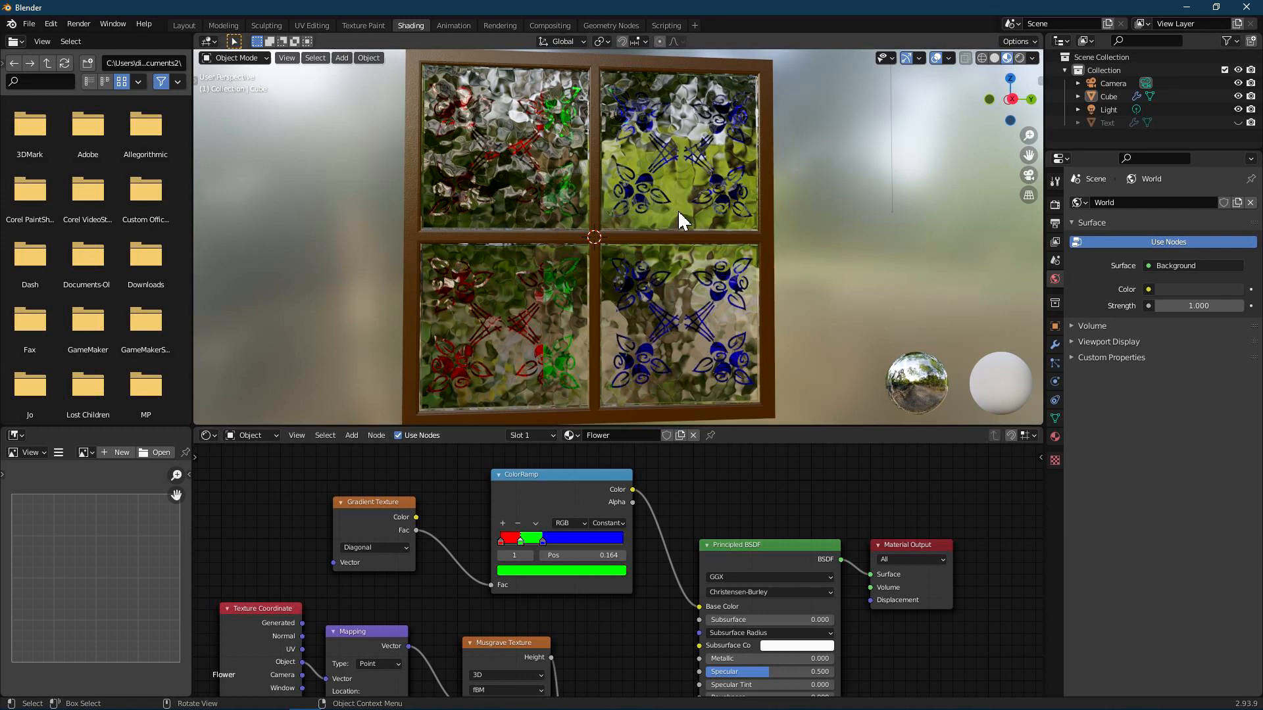
Reposition the ColorRamp stops, with green at 0.018 and blue at 0.286.
mouse_move(542, 542)
left_mouse_down()
mouse_move(593, 538)
mouse_move(537, 541)
left_mouse_up()
middle_click_drag(534, 252, 586, 254)
left_click_drag(536, 540, 500, 541)
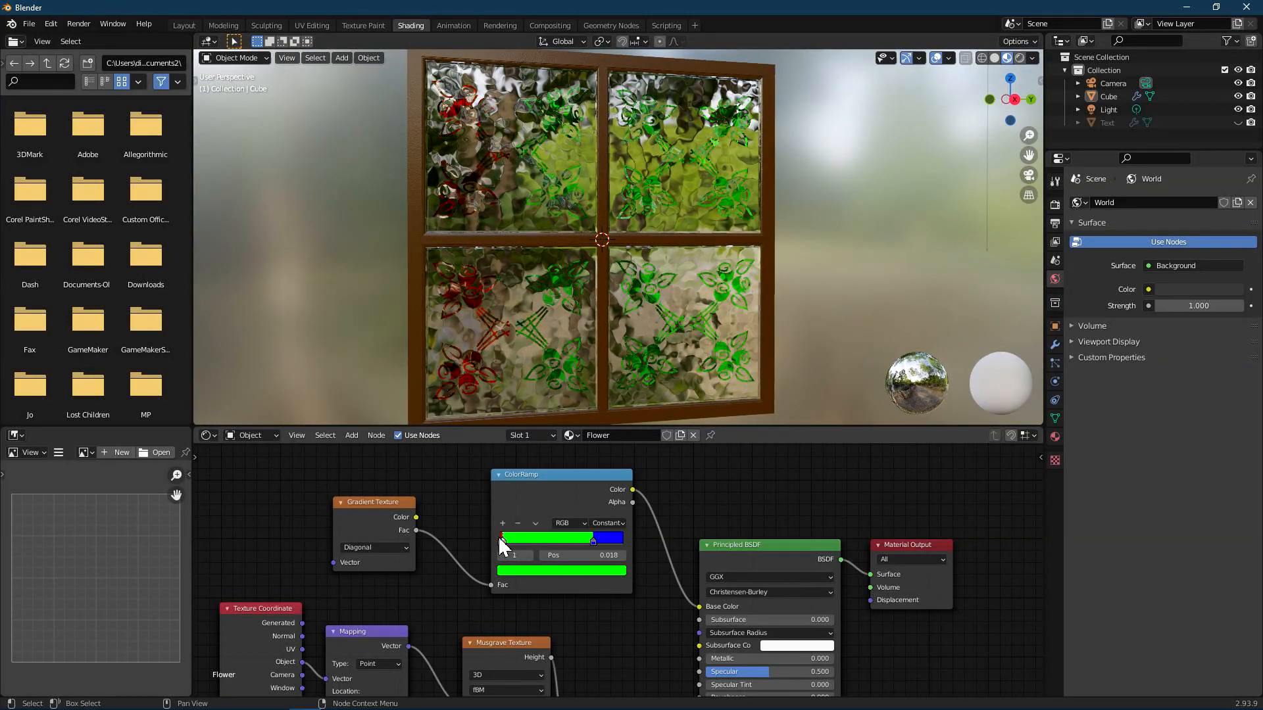
left_click_drag(591, 538, 542, 538)
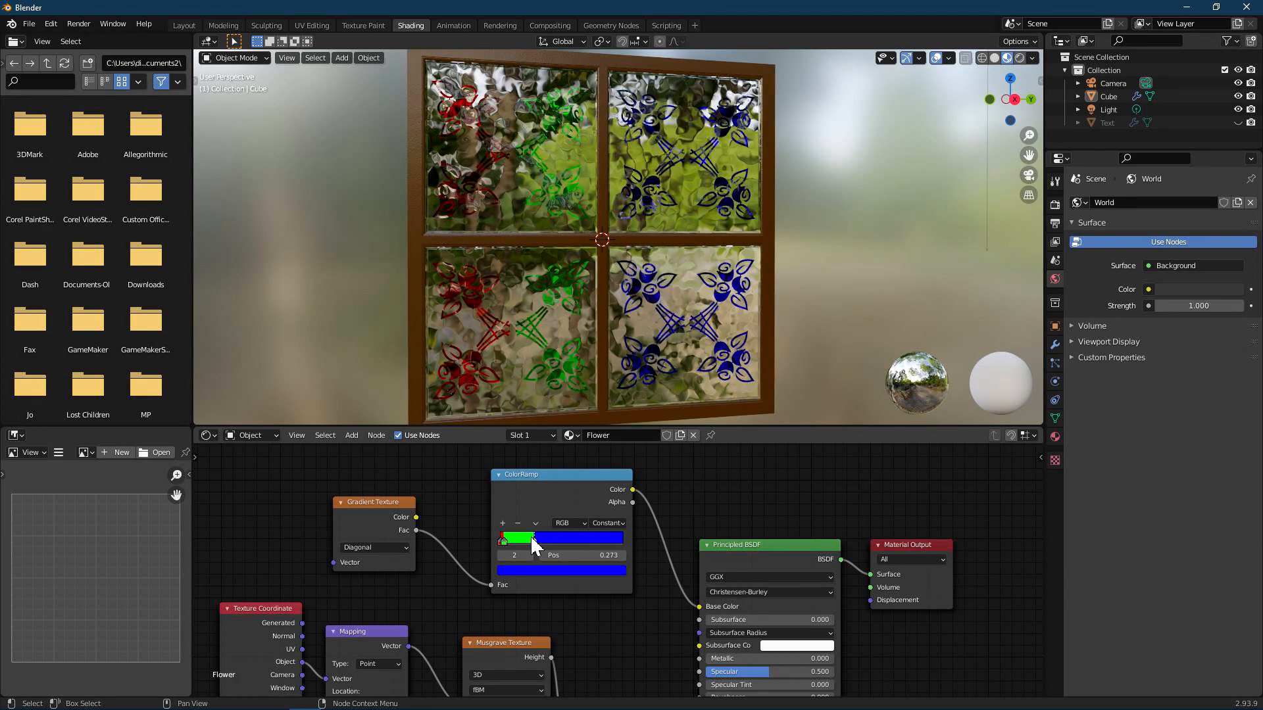
left_click_drag(529, 535, 533, 537)
Recolour the ColorRamp's blue stop to bright magenta.
left_click(535, 568)
left_click(571, 481)
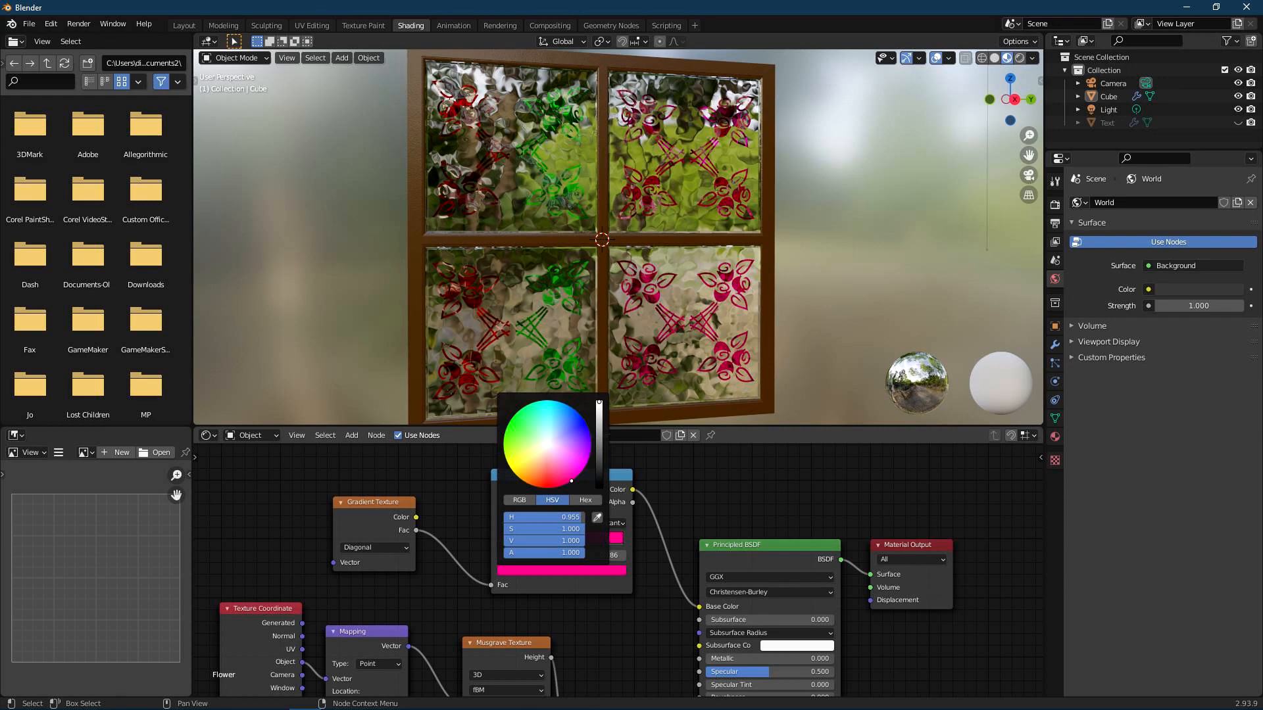
mouse_move(566, 485)
left_mouse_down()
mouse_move(518, 476)
mouse_move(507, 435)
mouse_move(521, 470)
mouse_move(540, 456)
mouse_move(585, 467)
left_mouse_up()
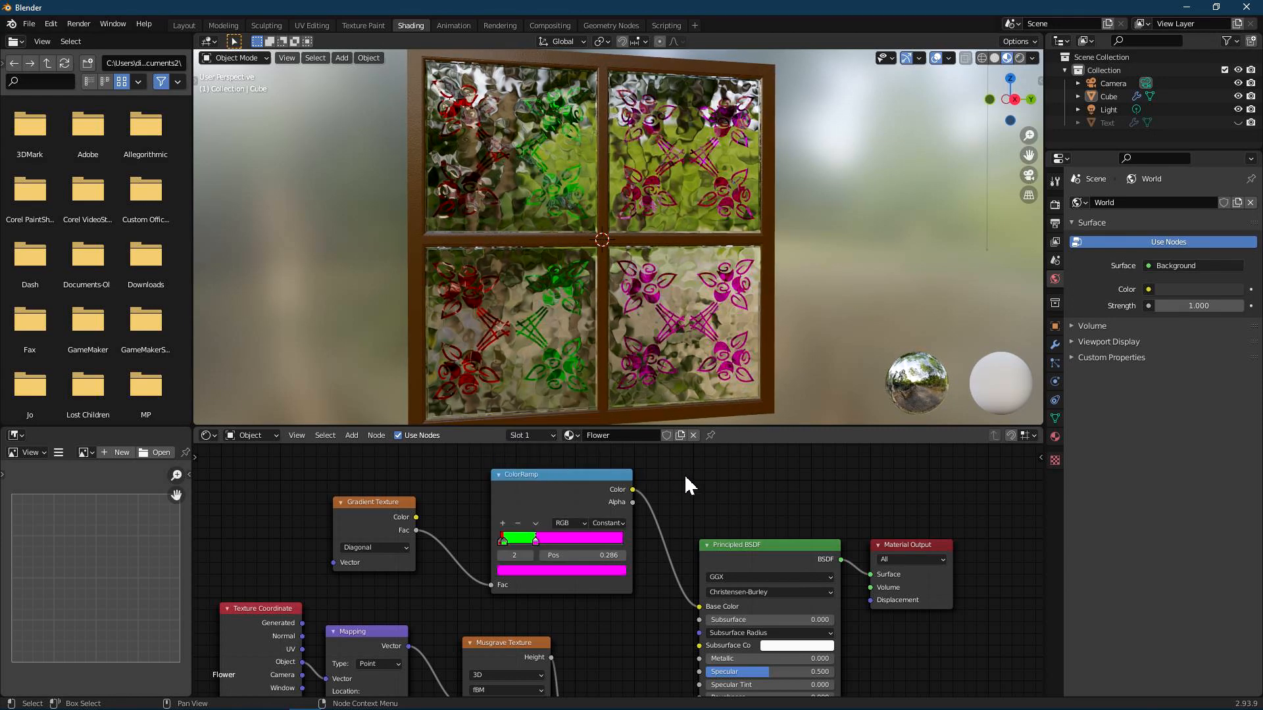
Add a fourth ColorRamp stop, colour it blue-violet and place it at position 0.489.
left_click(503, 523)
left_click_drag(520, 540, 566, 538)
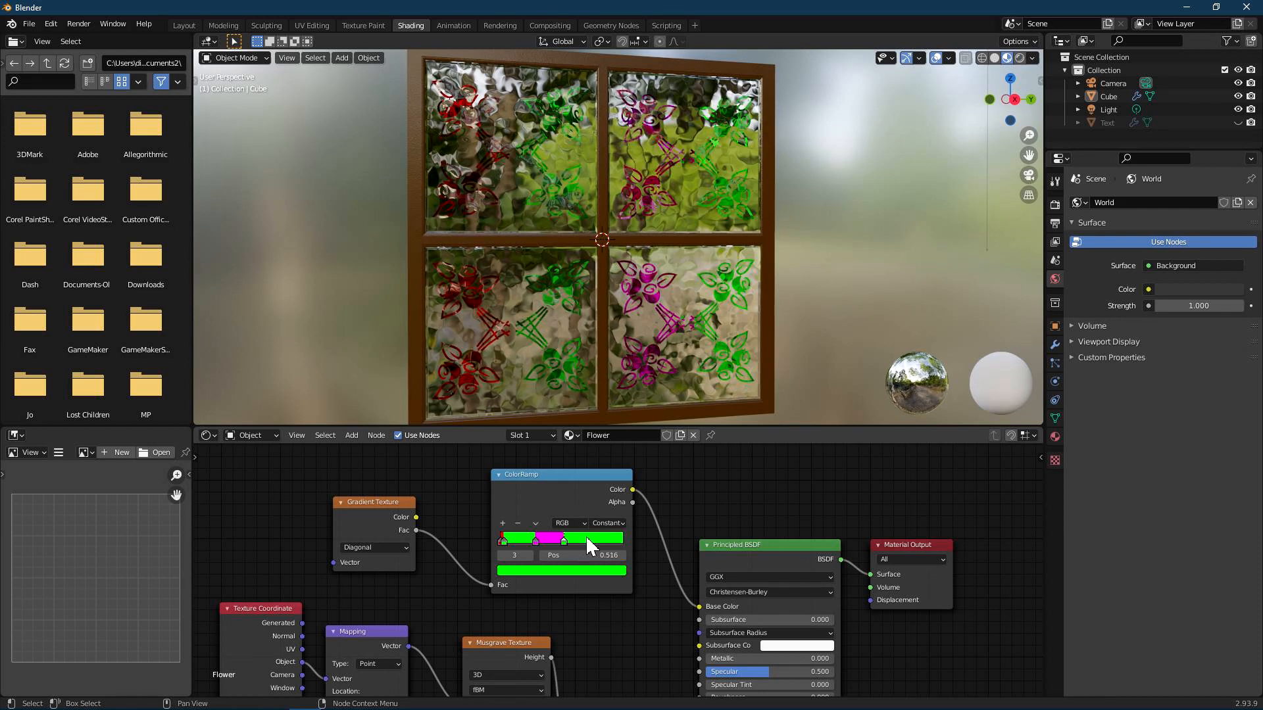
left_click(560, 568)
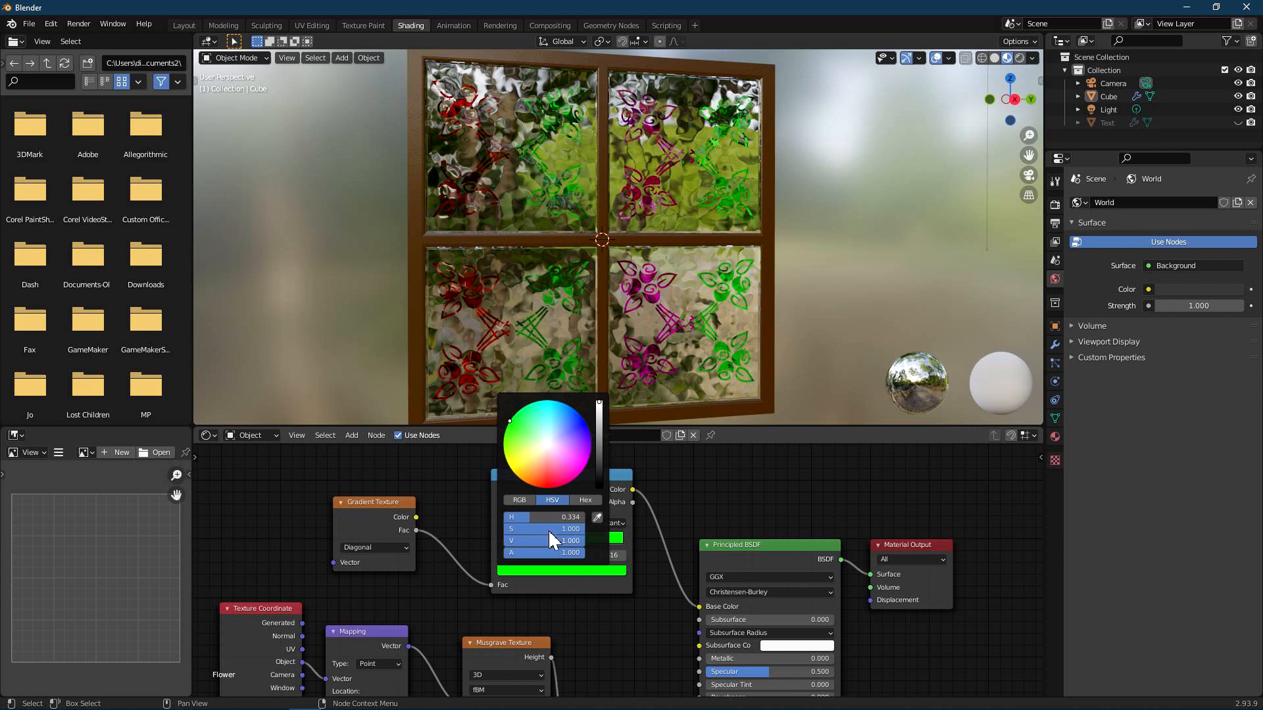
left_click_drag(520, 431, 590, 434)
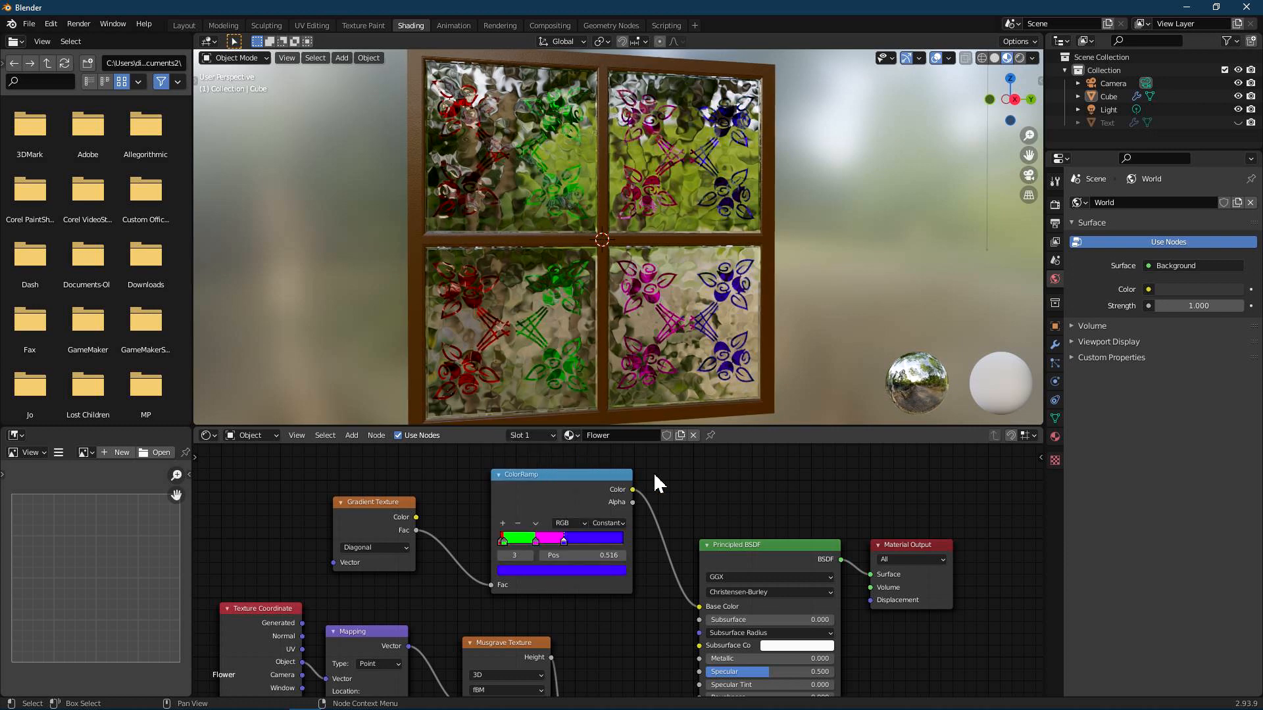
middle_click_drag(666, 296, 645, 386)
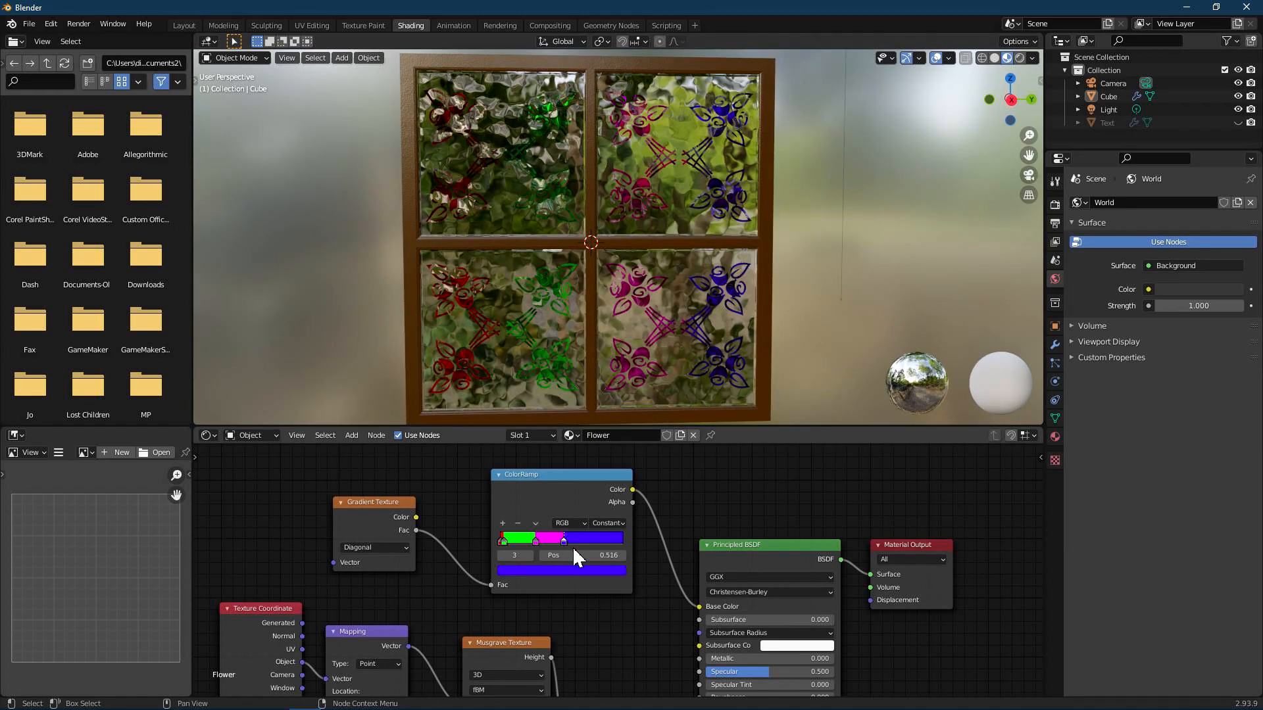
left_click_drag(562, 541, 558, 535)
Inspect the coloured flowers on the full window in the Layout workspace.
scroll(605, 283, "up", 3)
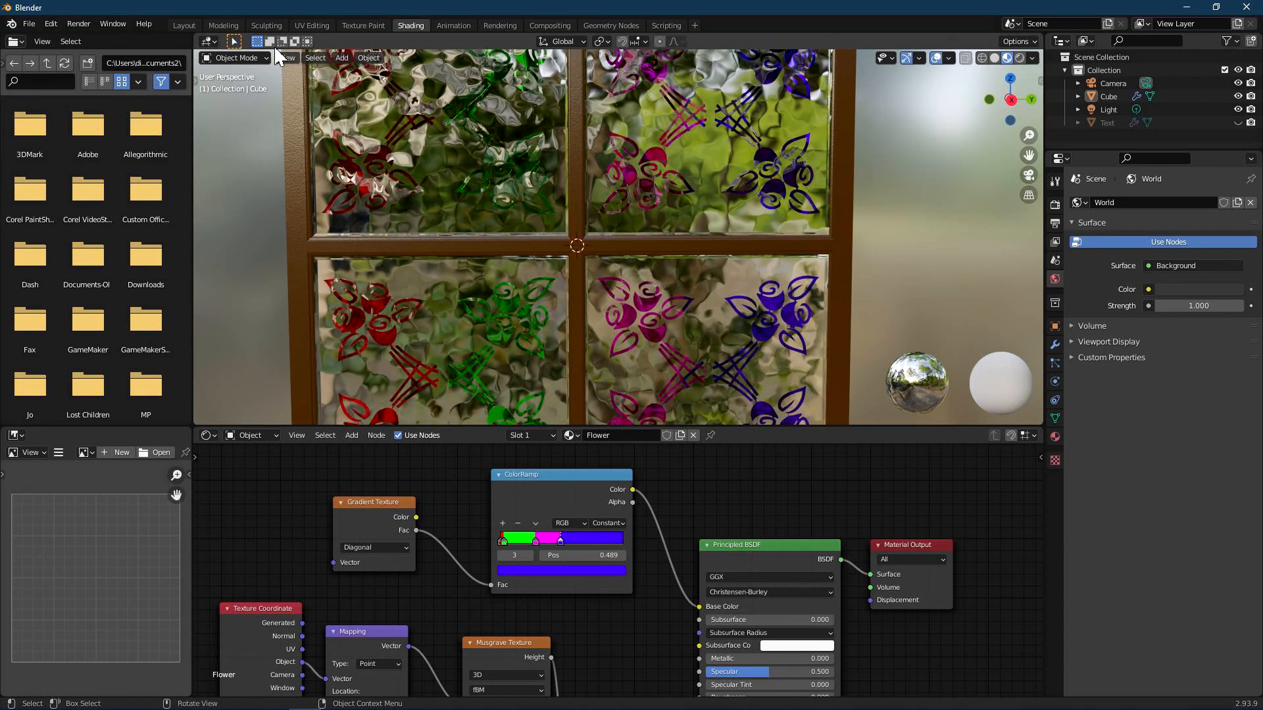
left_click(180, 25)
scroll(500, 329, "down", 1)
mouse_move(526, 398)
middle_mouse_down("shift")
mouse_move(502, 373)
mouse_move(548, 294)
mouse_move(629, 321)
mouse_move(758, 322)
mouse_move(713, 336)
mouse_move(493, 323)
mouse_move(515, 288)
mouse_move(569, 287)
mouse_move(612, 308)
mouse_move(530, 333)
mouse_move(565, 290)
mouse_move(548, 342)
middle_mouse_up("shift")
scroll(547, 294, "up", 1)
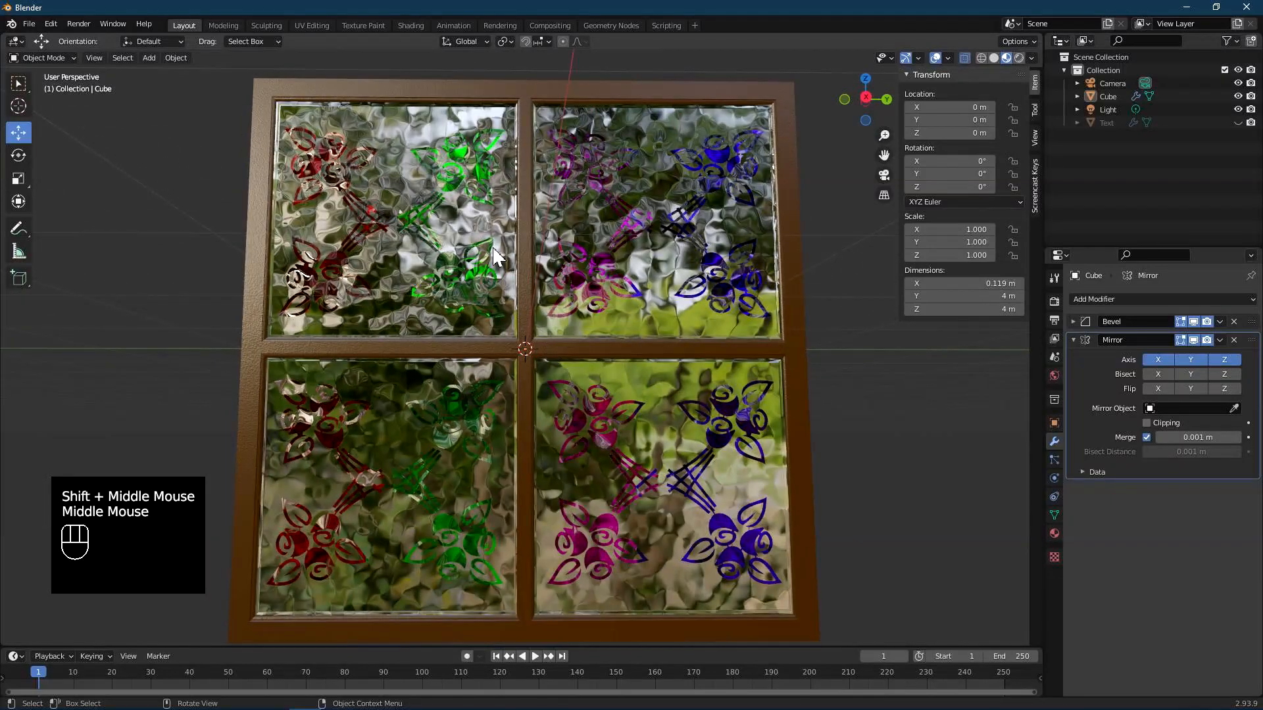
Try Ease interpolation on the Flower material's ColorRamp and review the window in the Layout workspace.
left_click(410, 25)
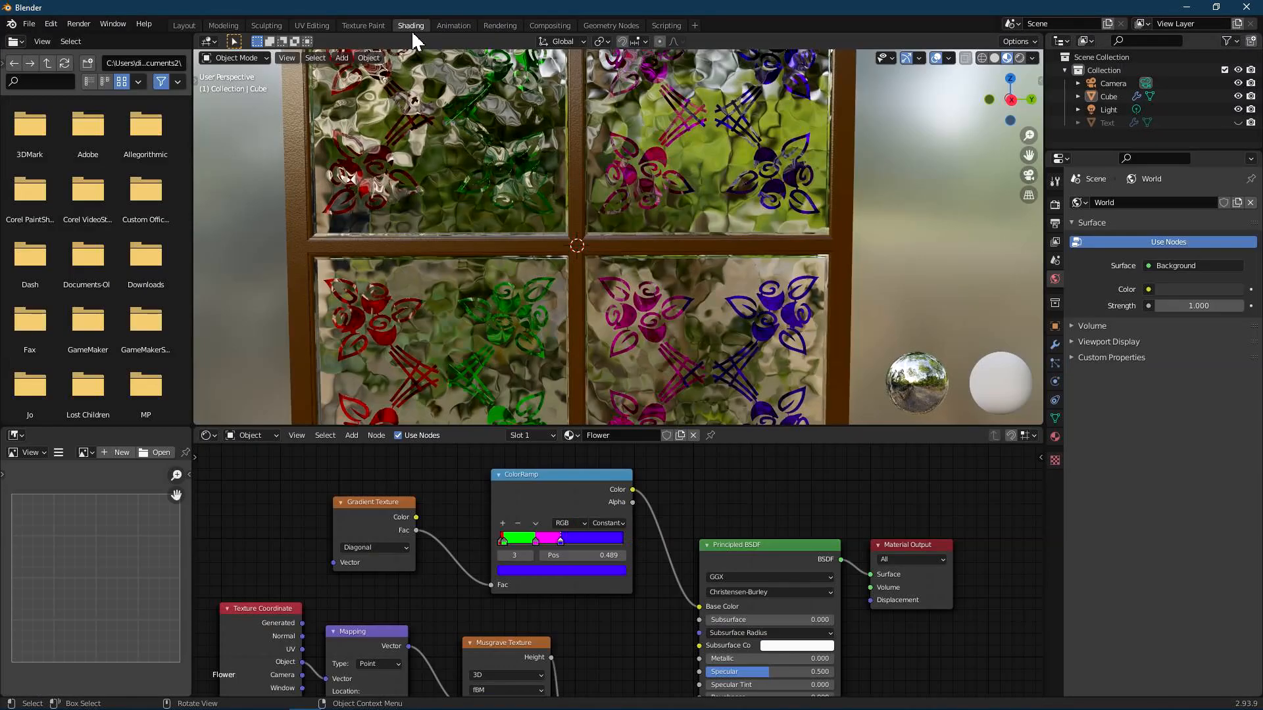
left_click(611, 523)
left_click(617, 536)
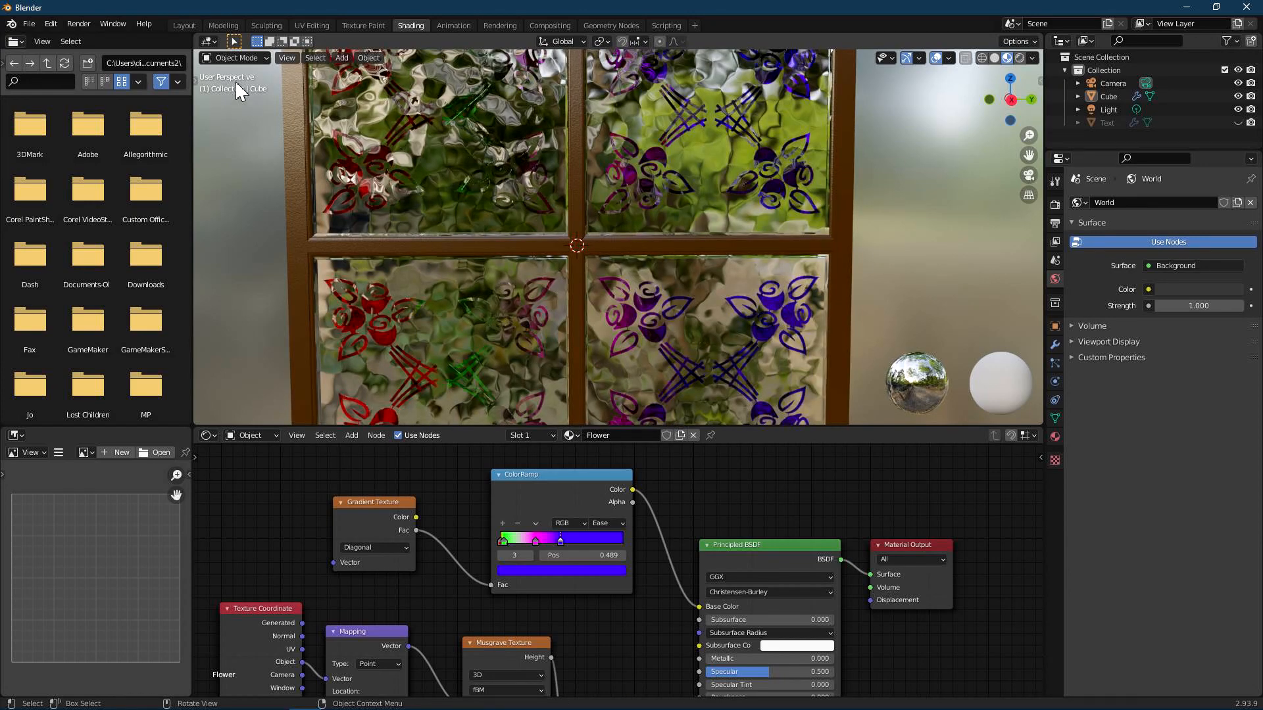
left_click(184, 25)
scroll(490, 322, "down", 1)
mouse_move(490, 323)
middle_mouse_down()
mouse_move(548, 318)
mouse_move(555, 279)
mouse_move(490, 298)
mouse_move(493, 341)
middle_mouse_up()
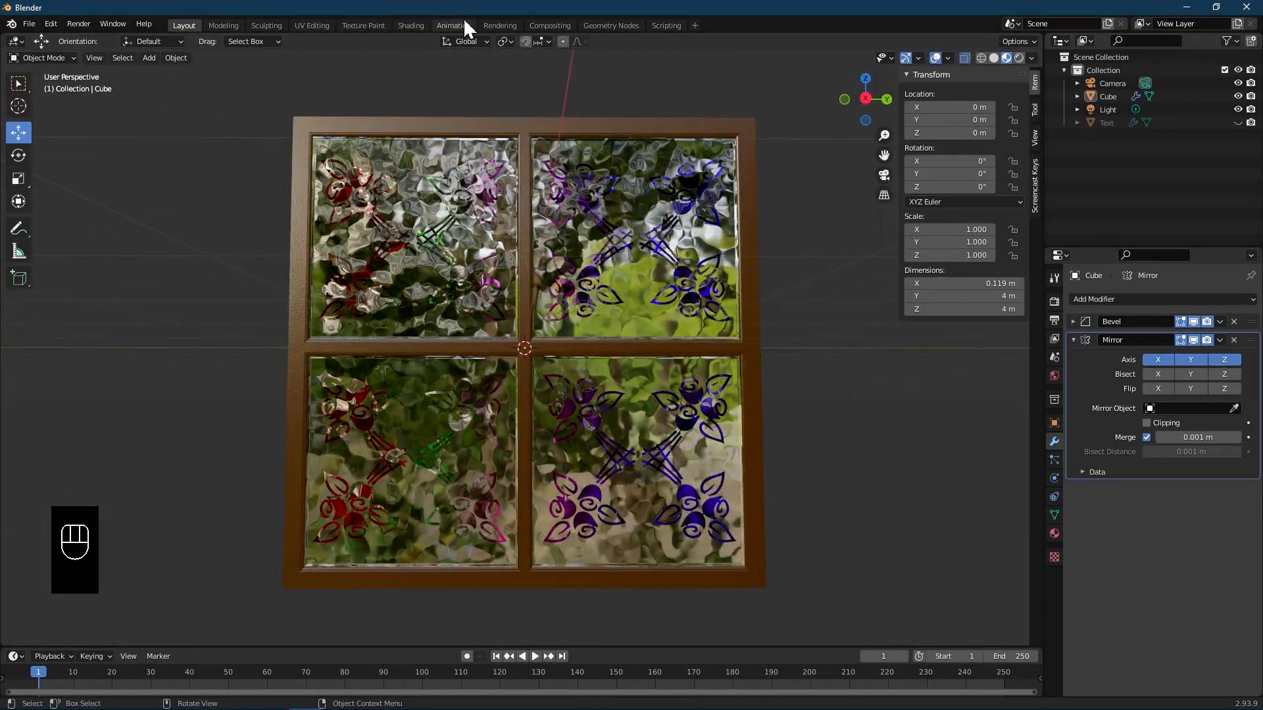
Return to the Shading workspace and set the ColorRamp's interpolation to Linear.
left_click(419, 22)
left_click(614, 523)
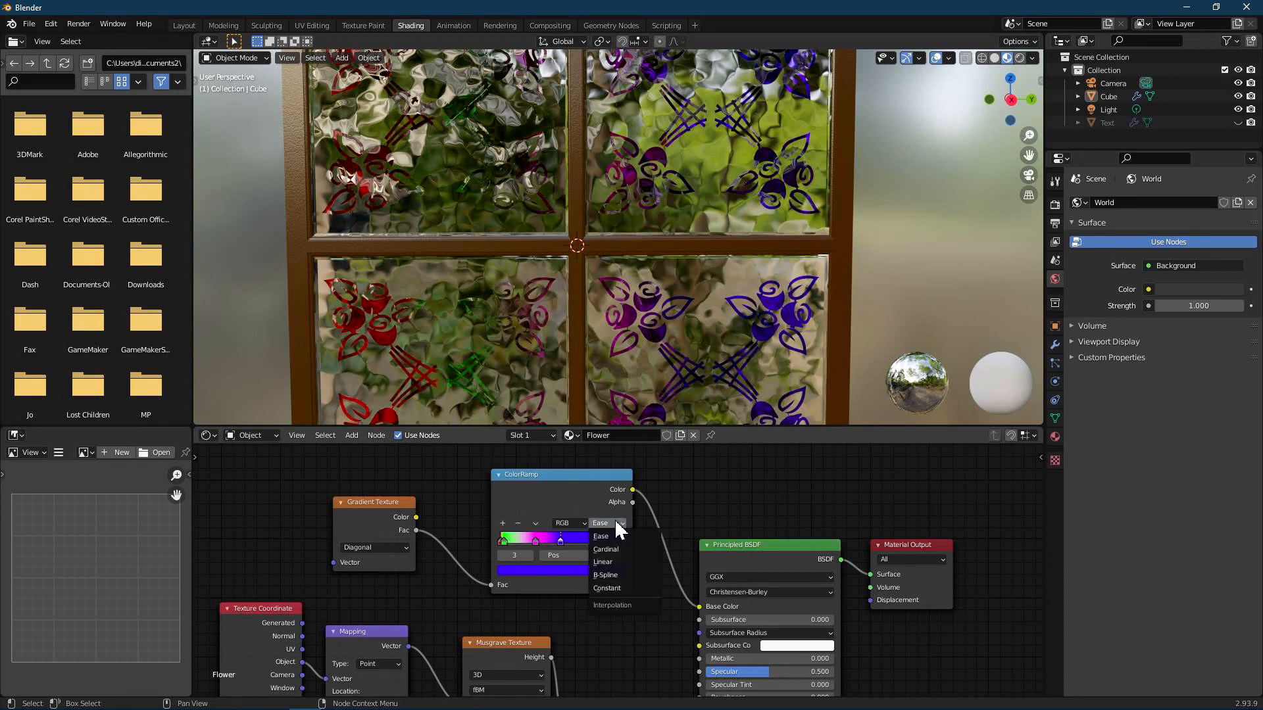
left_click(611, 561)
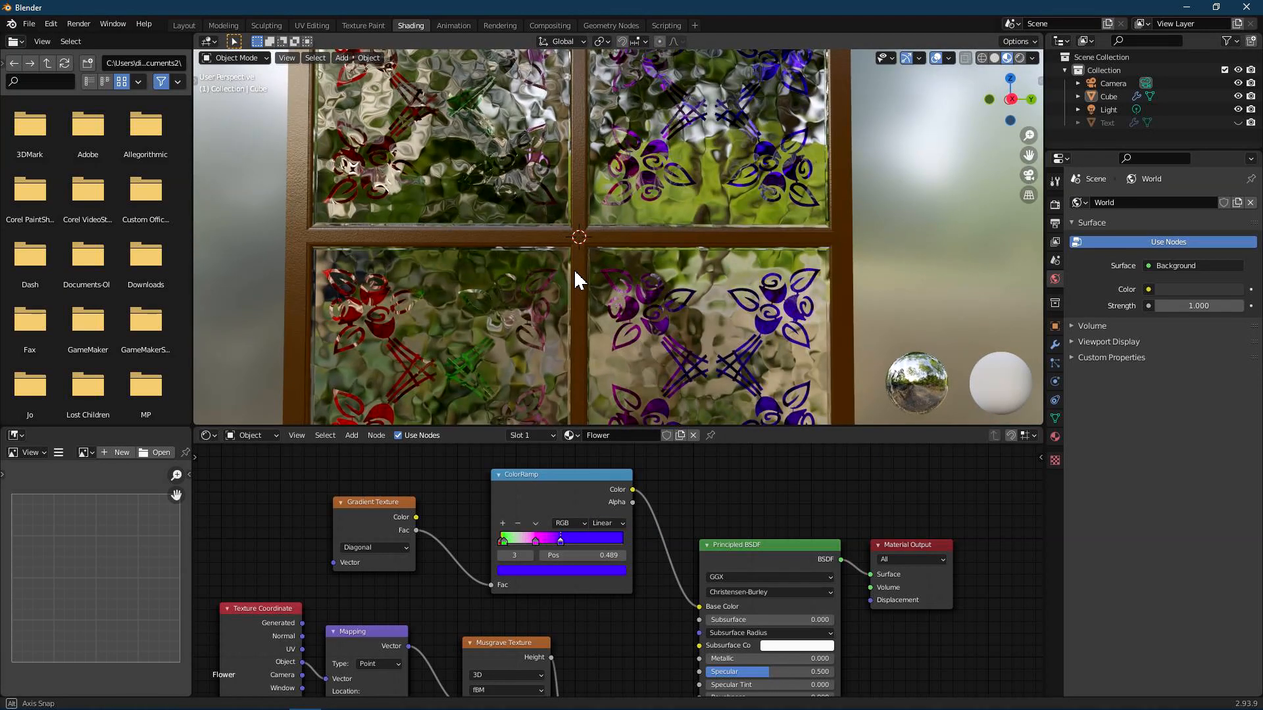
Set the interpolation of the Flower material's ColorRamp to Constant.
left_click(617, 528)
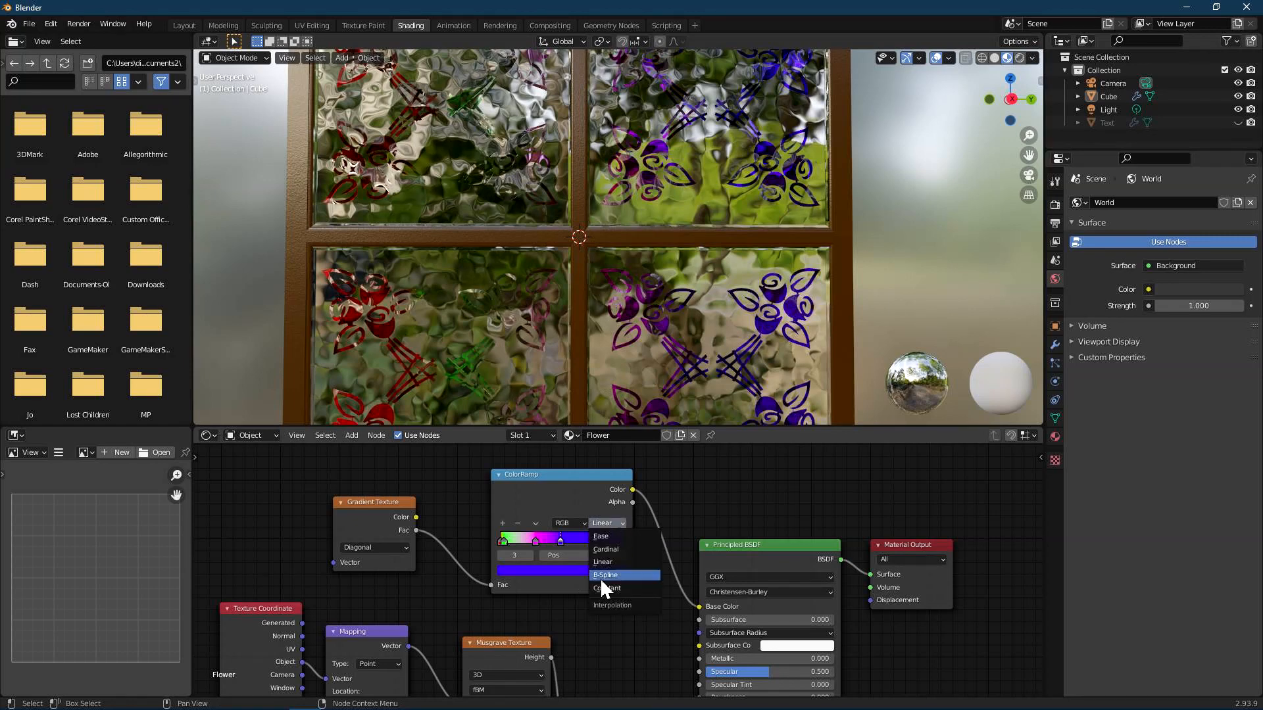
left_click(607, 525)
left_click(618, 583)
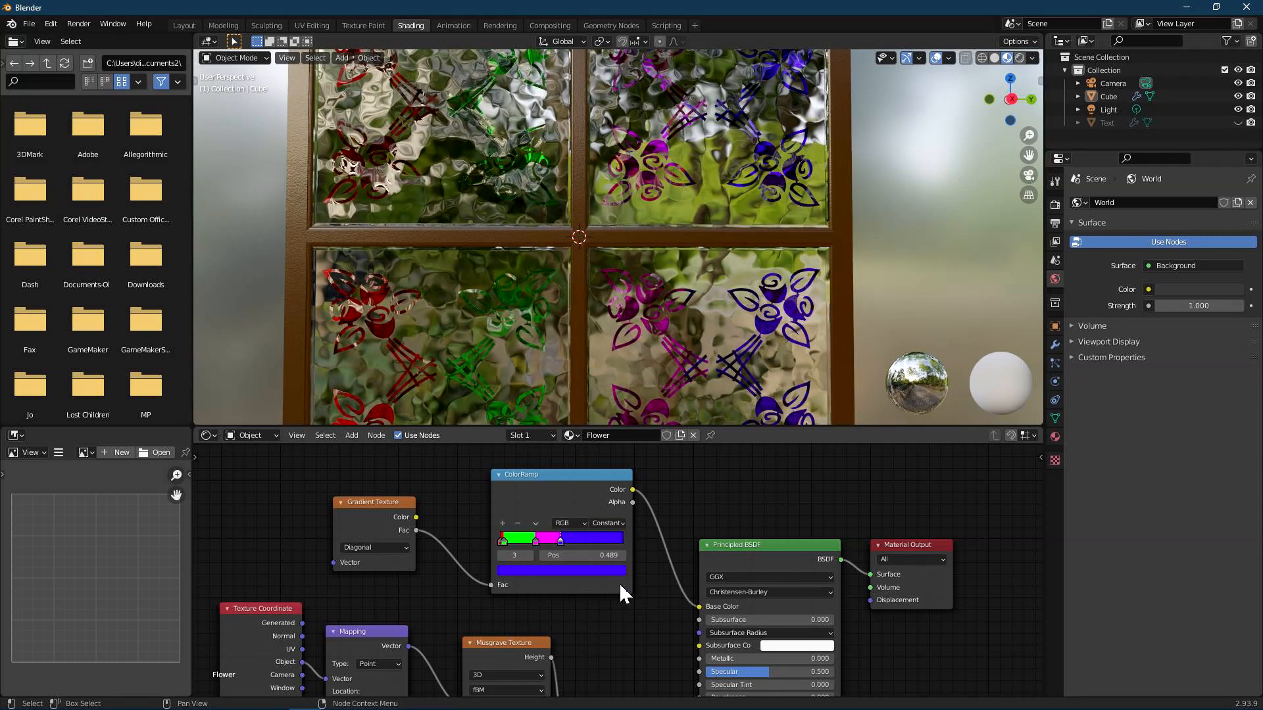
mouse_move(567, 267)
middle_mouse_down()
mouse_move(587, 251)
mouse_move(582, 264)
middle_mouse_up()
mouse_move(678, 642)
middle_mouse_down()
mouse_move(648, 580)
mouse_move(642, 625)
mouse_move(688, 650)
middle_mouse_up()
scroll(628, 586, "down", 1)
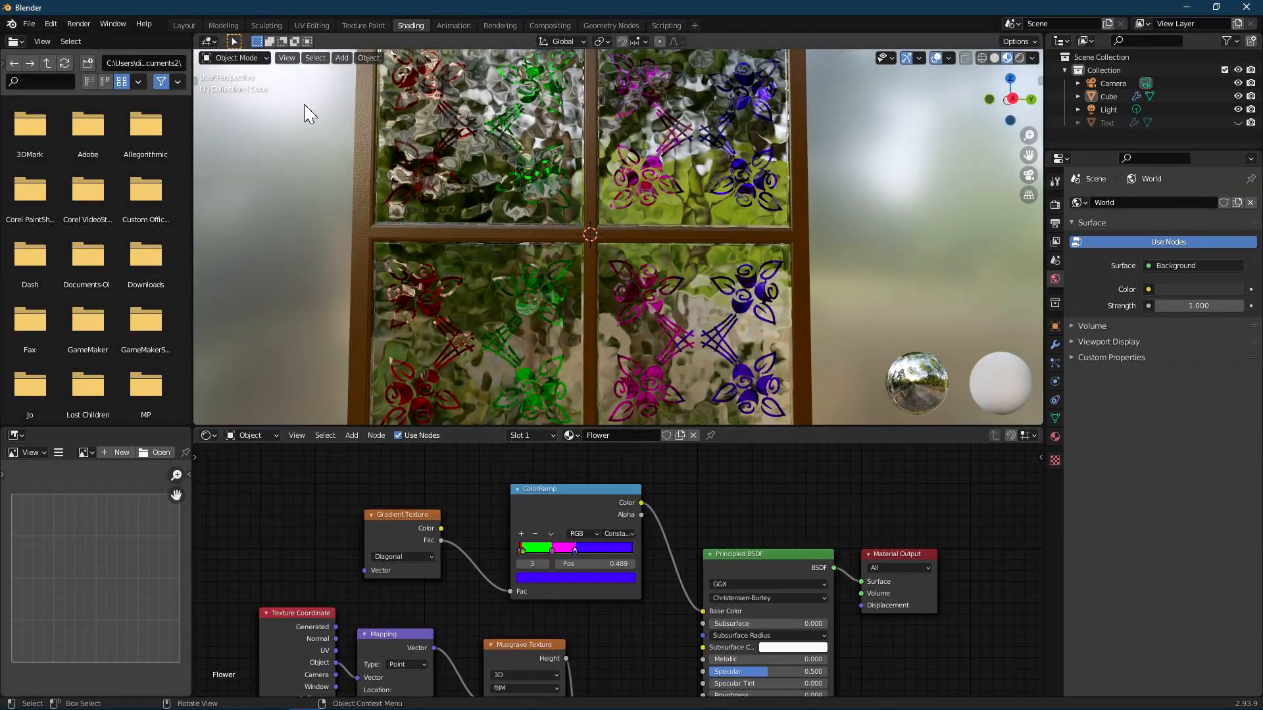
Examine the flower colours up close and across the whole four-pane window in the Layout workspace.
left_click(186, 25)
scroll(535, 294, "down", 1)
middle_click_drag(535, 296, 615, 365)
scroll(610, 348, "up", 2)
middle_click_drag(609, 300, 567, 265, "shift")
scroll(565, 268, "up", 4)
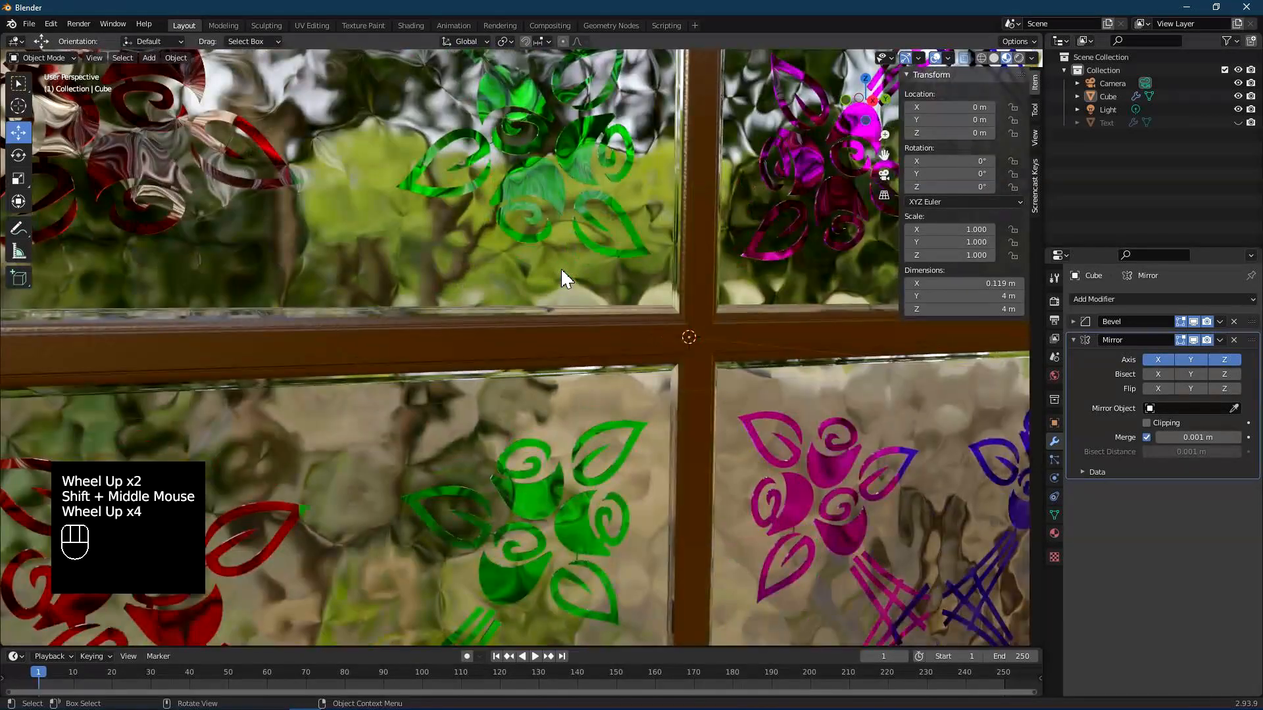
scroll(562, 278, "down", 4)
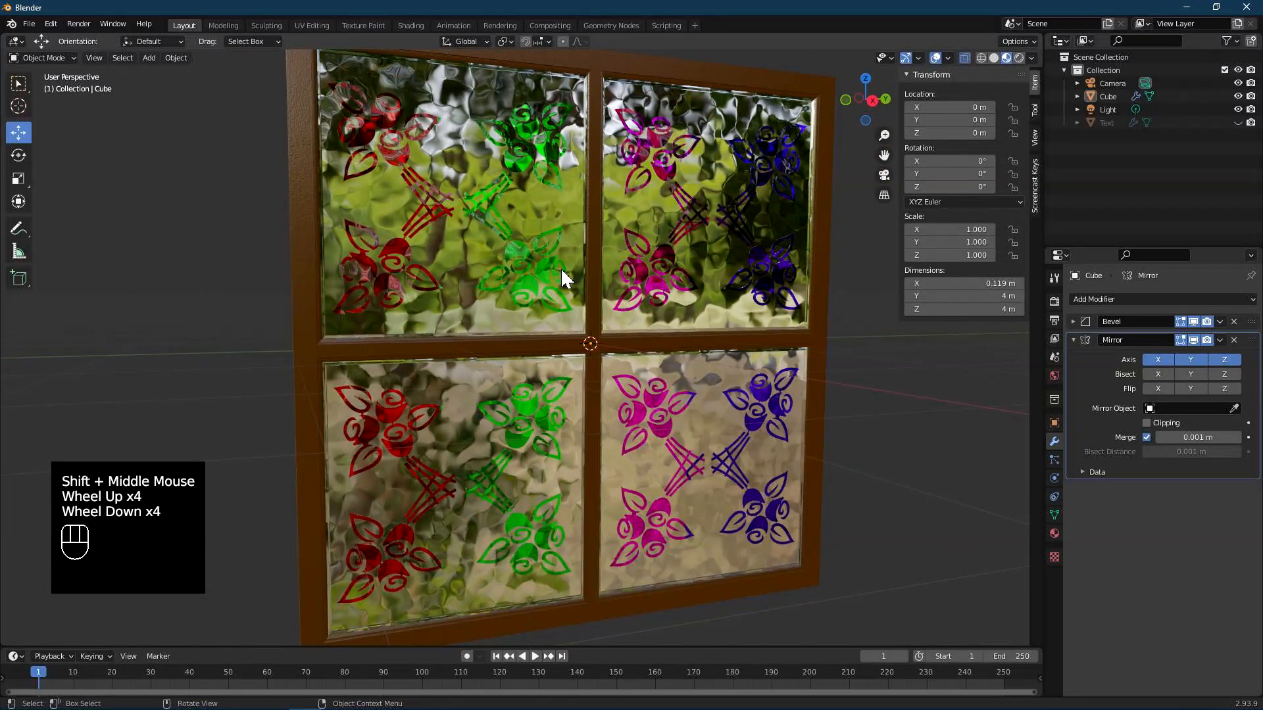
scroll(563, 279, "down", 1)
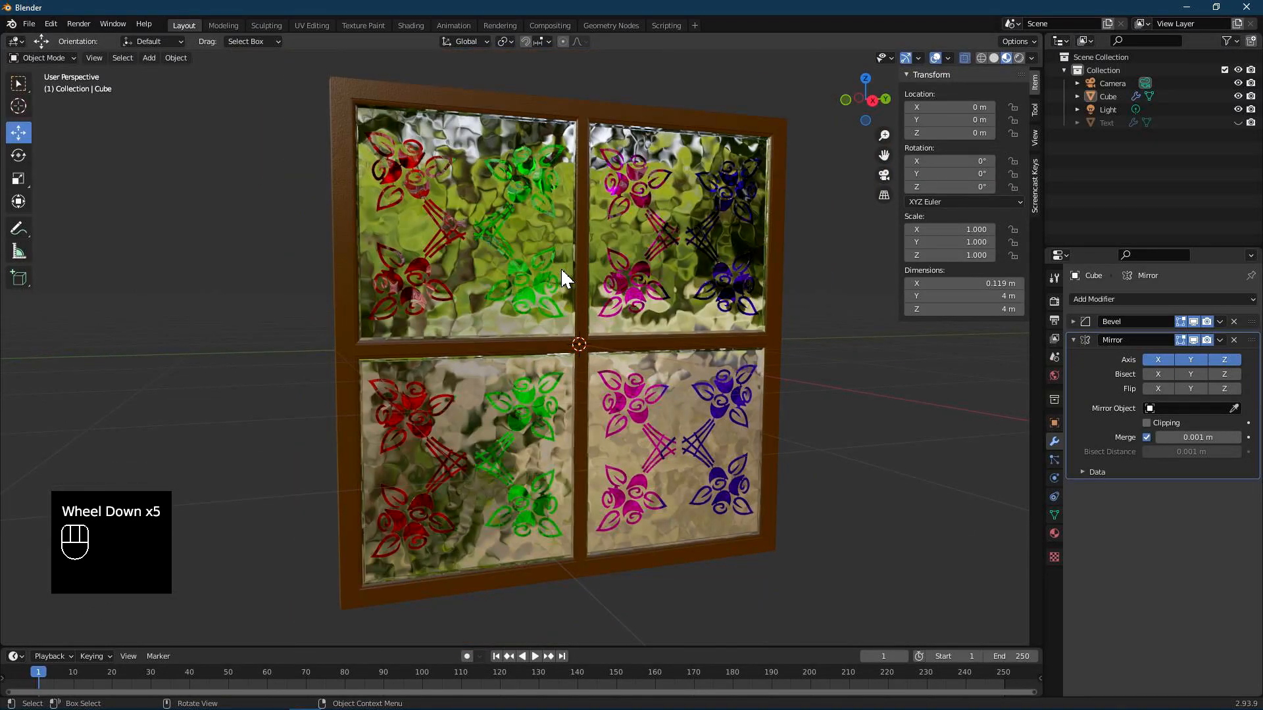
middle_click_drag(564, 279, 559, 265)
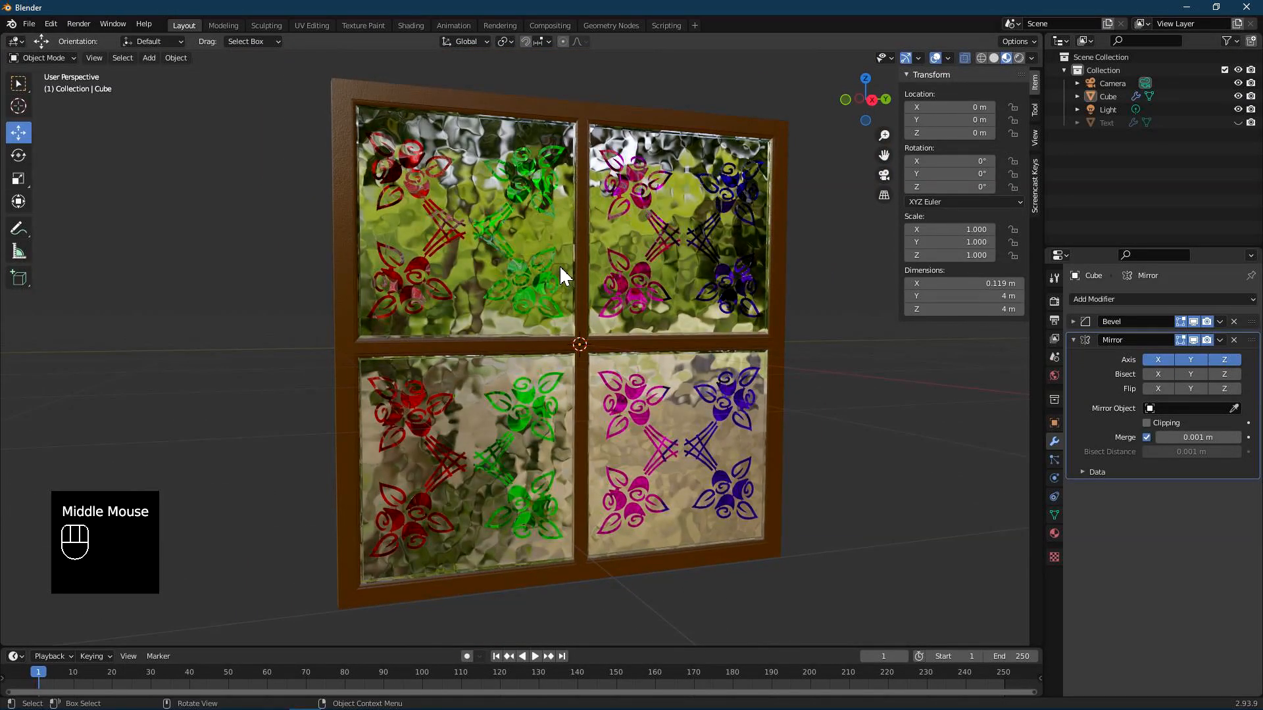